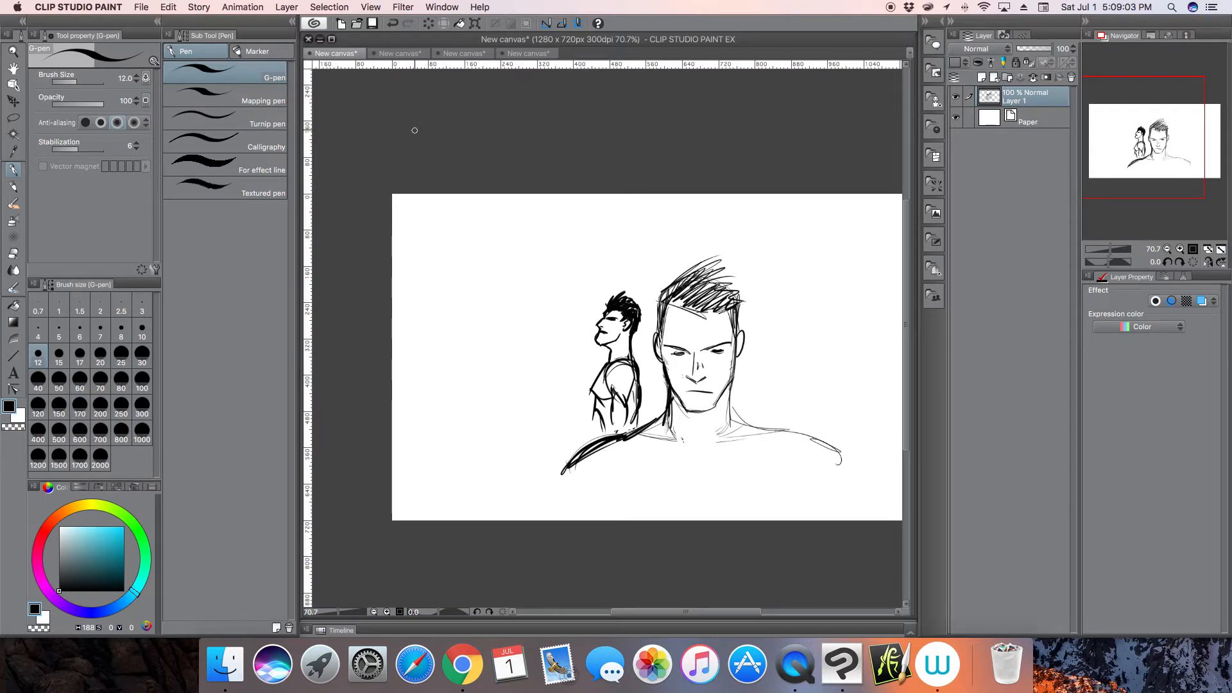
pyautogui.click(408, 8)
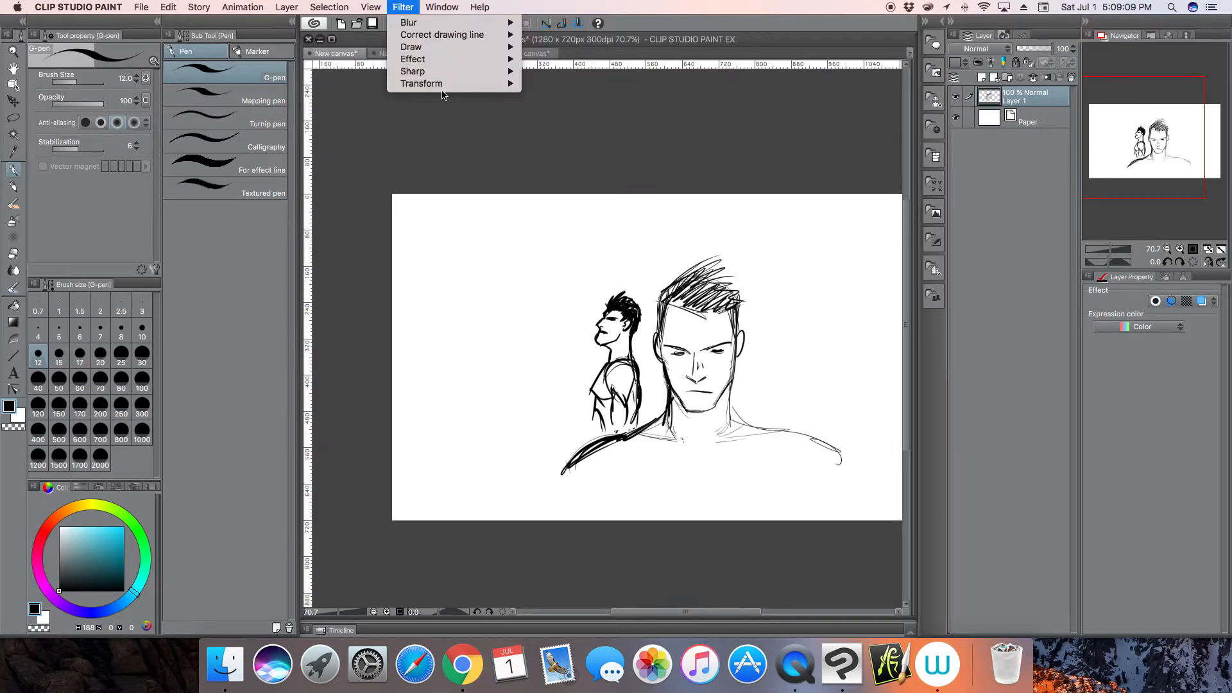
pyautogui.moveTo(444, 28)
pyautogui.click(529, 427)
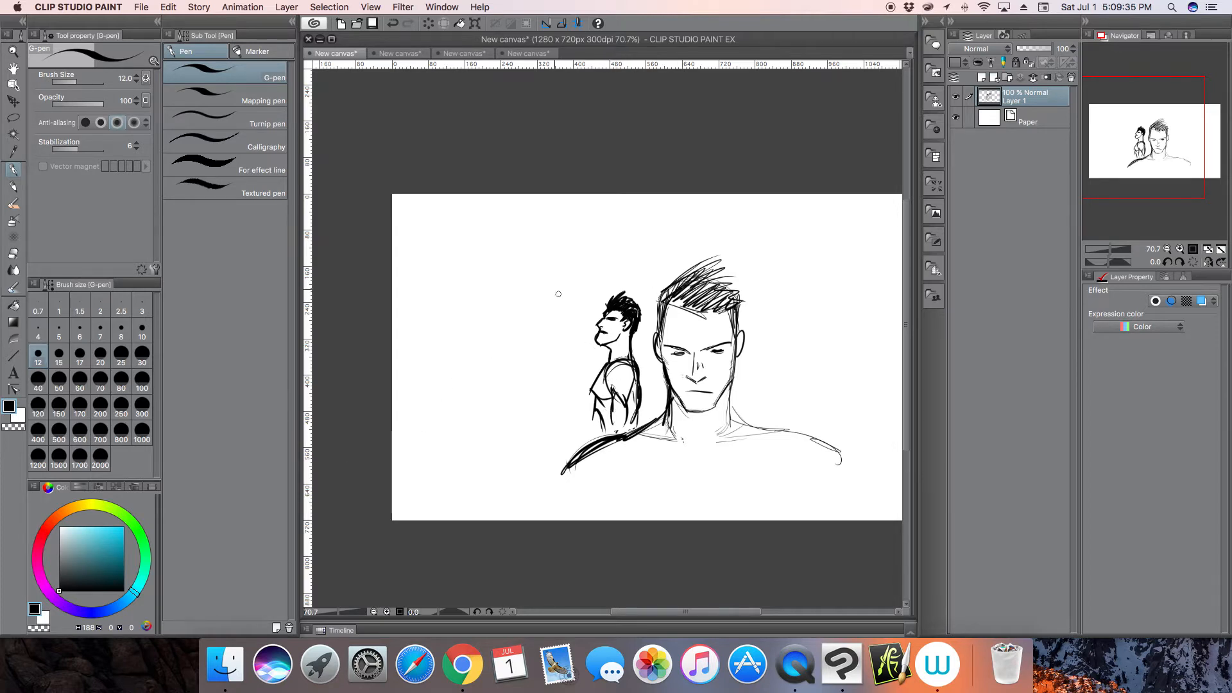
# Lasso the small profile figure beside the large portrait, copy it and paste it twice onto new layers.
pyautogui.click(14, 118)
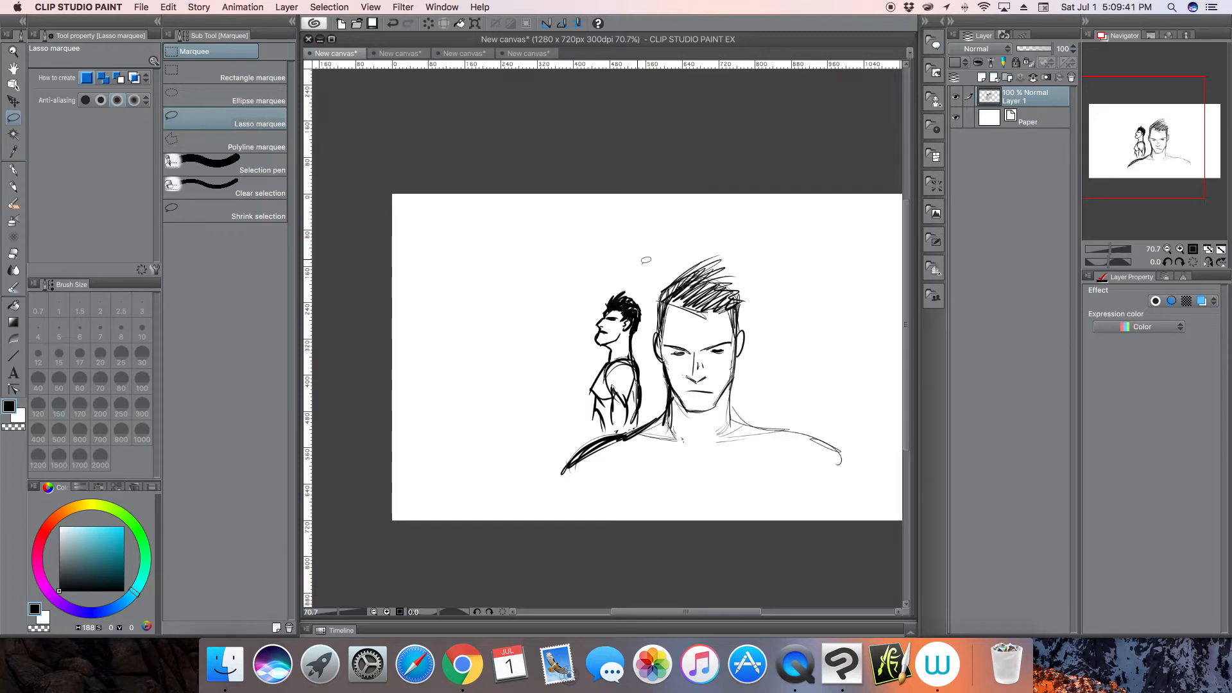
pyautogui.moveTo(632, 282)
pyautogui.mouseDown()
pyautogui.moveTo(606, 287)
pyautogui.moveTo(584, 312)
pyautogui.moveTo(579, 393)
pyautogui.moveTo(586, 426)
pyautogui.moveTo(603, 436)
pyautogui.moveTo(642, 424)
pyautogui.moveTo(648, 396)
pyautogui.moveTo(640, 277)
pyautogui.mouseUp()
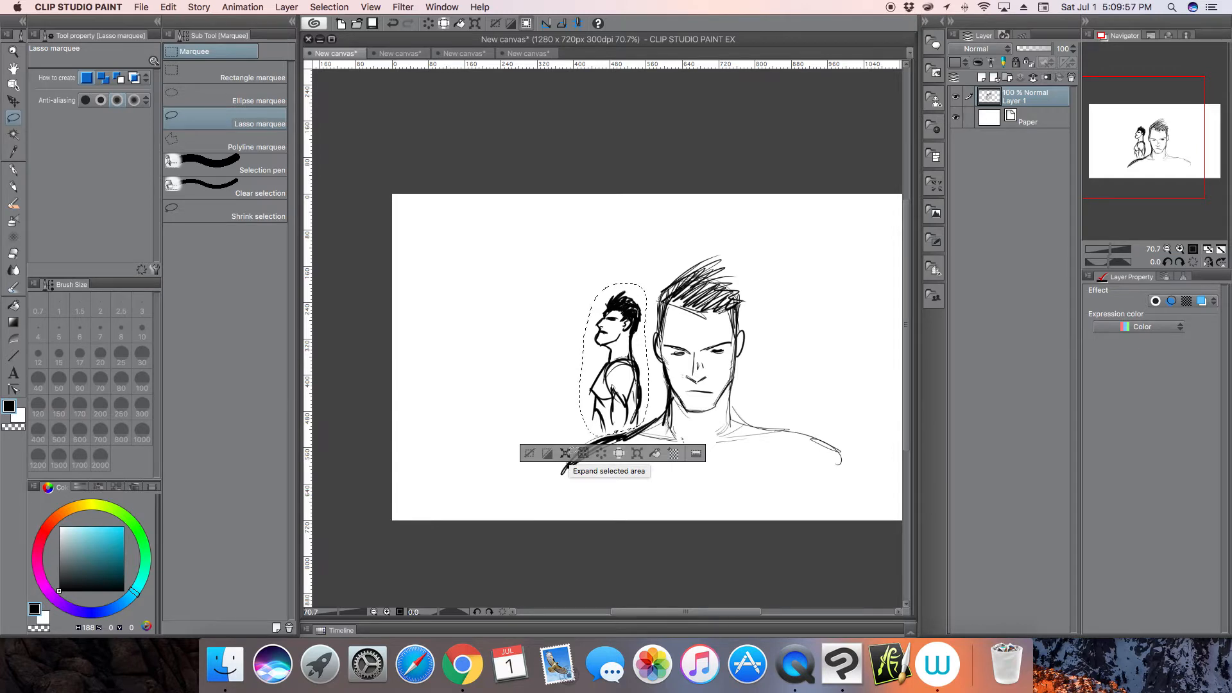
pyautogui.click(569, 455)
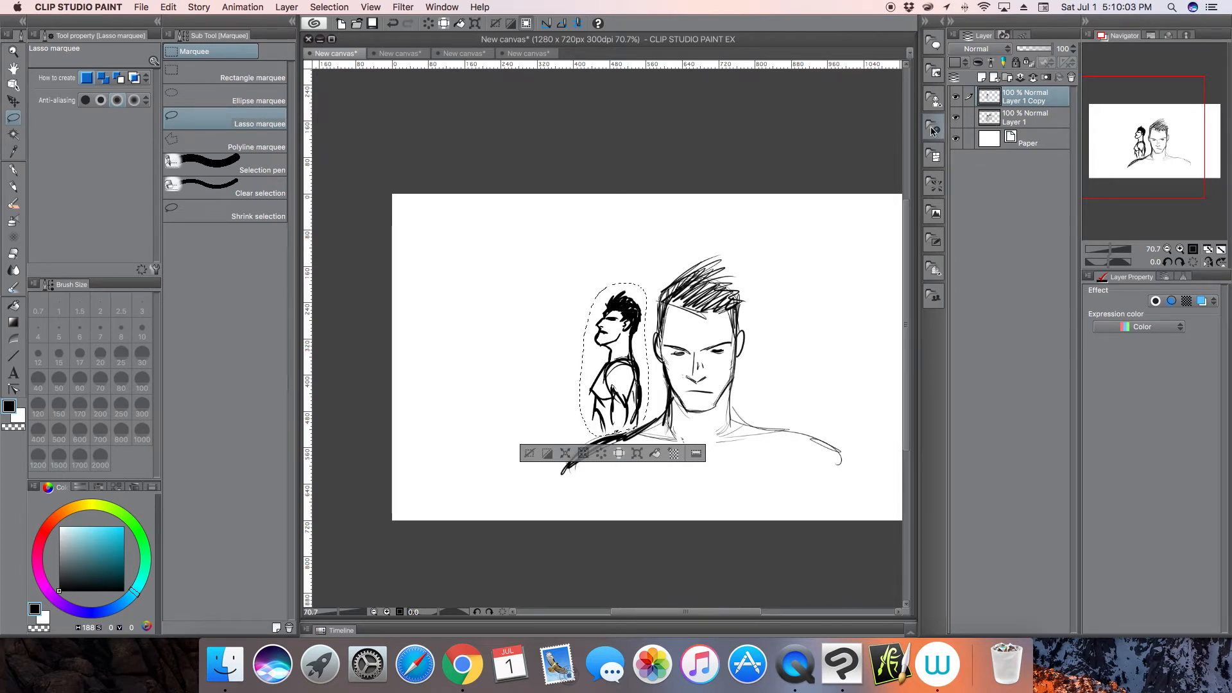
pyautogui.press('super+v')
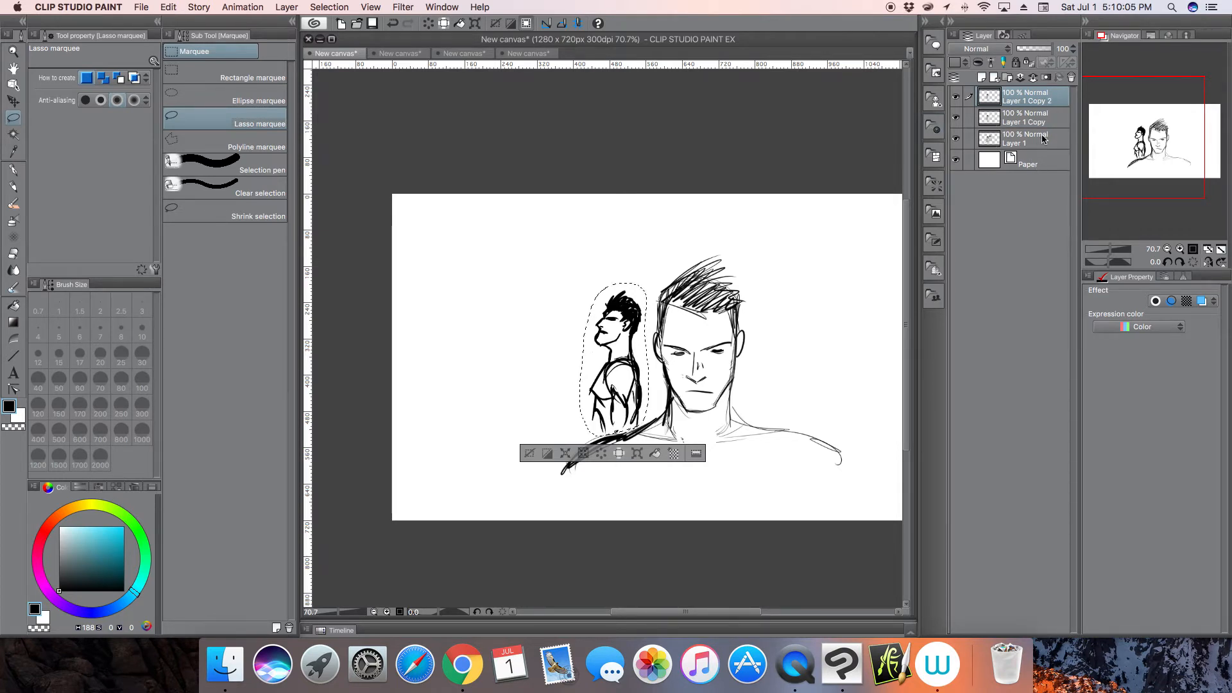
# Rename the topmost pasted layer as "Layer 1 blur".
pyautogui.doubleClick(1057, 101)
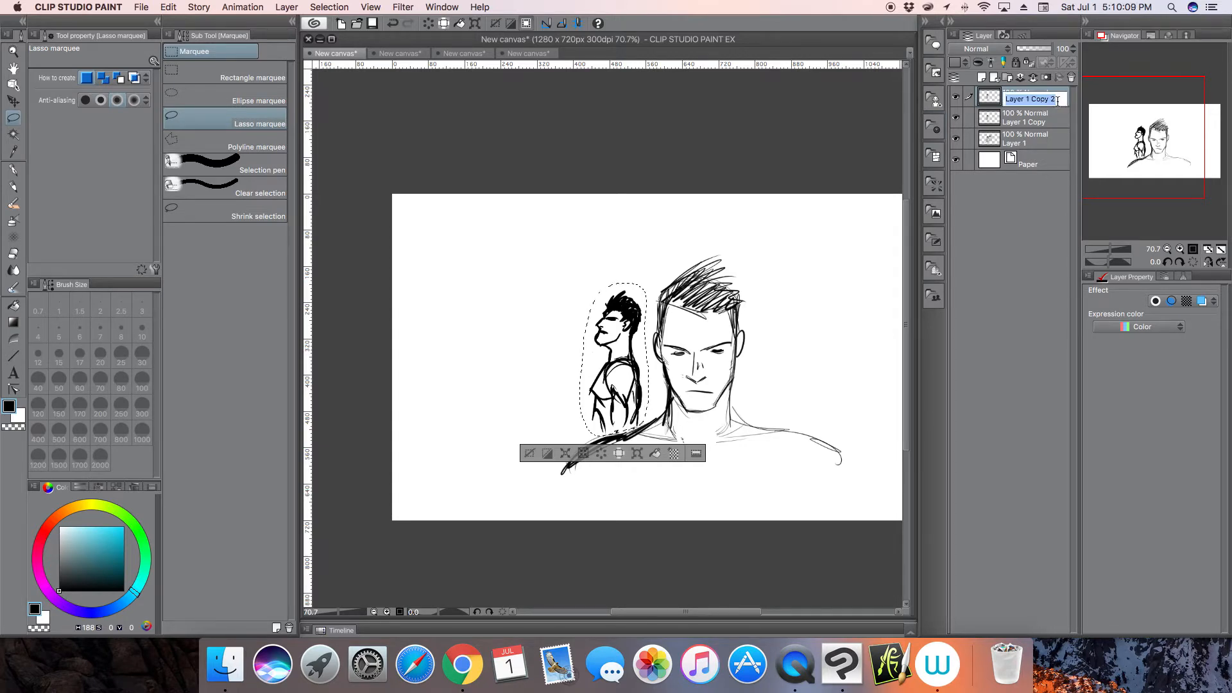
pyautogui.click(1058, 100)
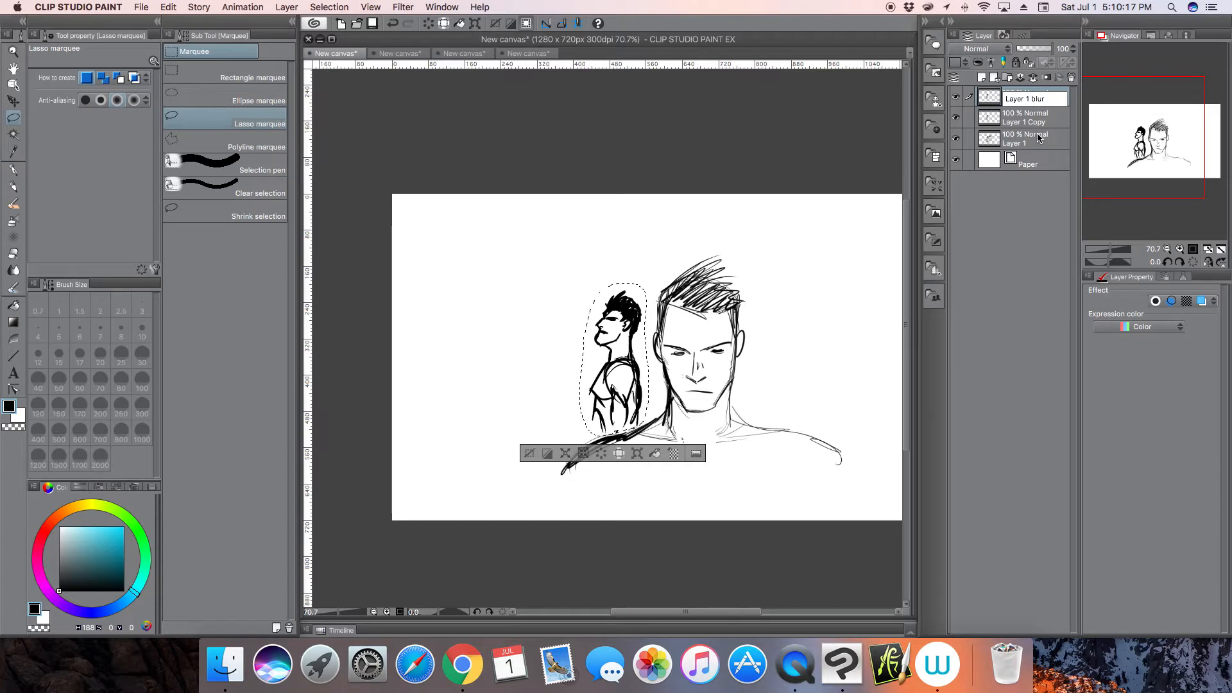
pyautogui.press('Return')
# Hide both pasted copies and erase the small figure from Layer 1 with the Hard eraser inside the selection.
pyautogui.click(955, 117)
pyautogui.click(956, 99)
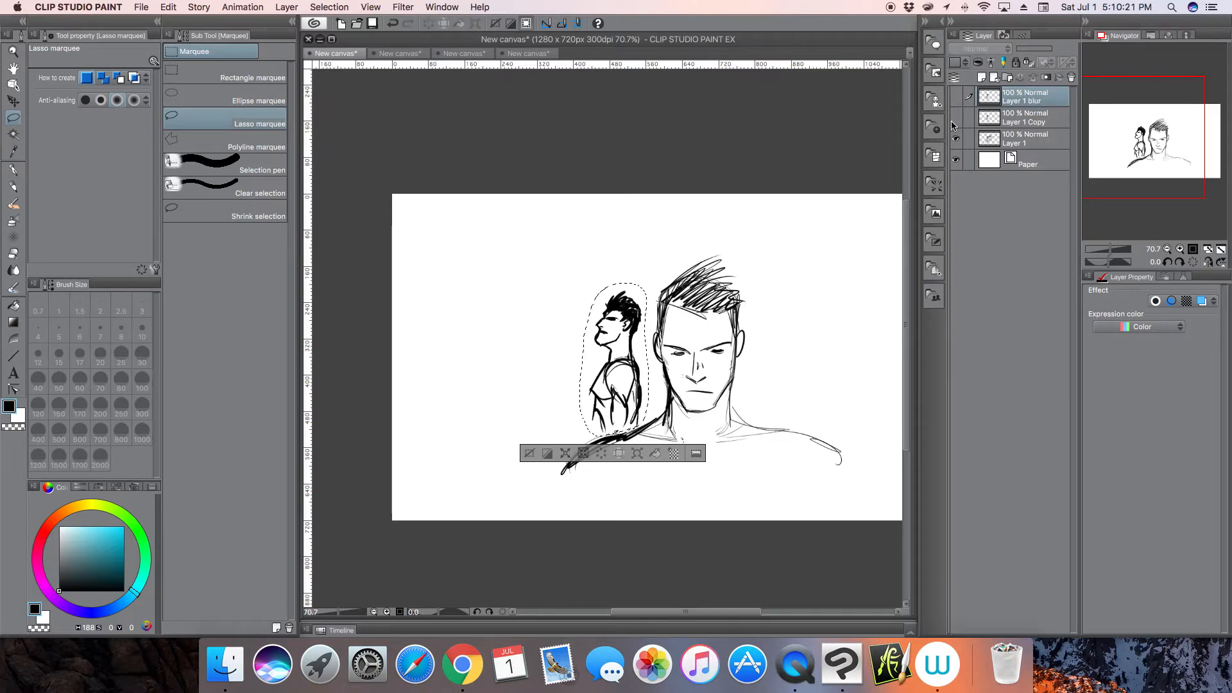
pyautogui.click(1019, 146)
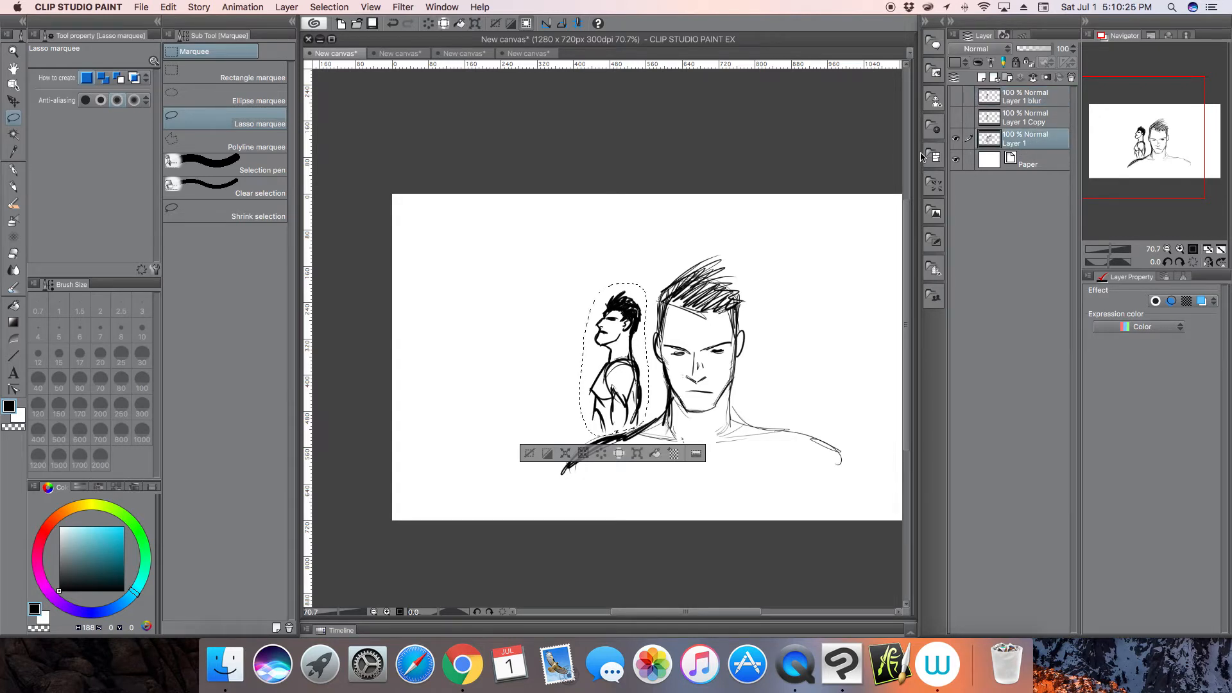
pyautogui.click(13, 254)
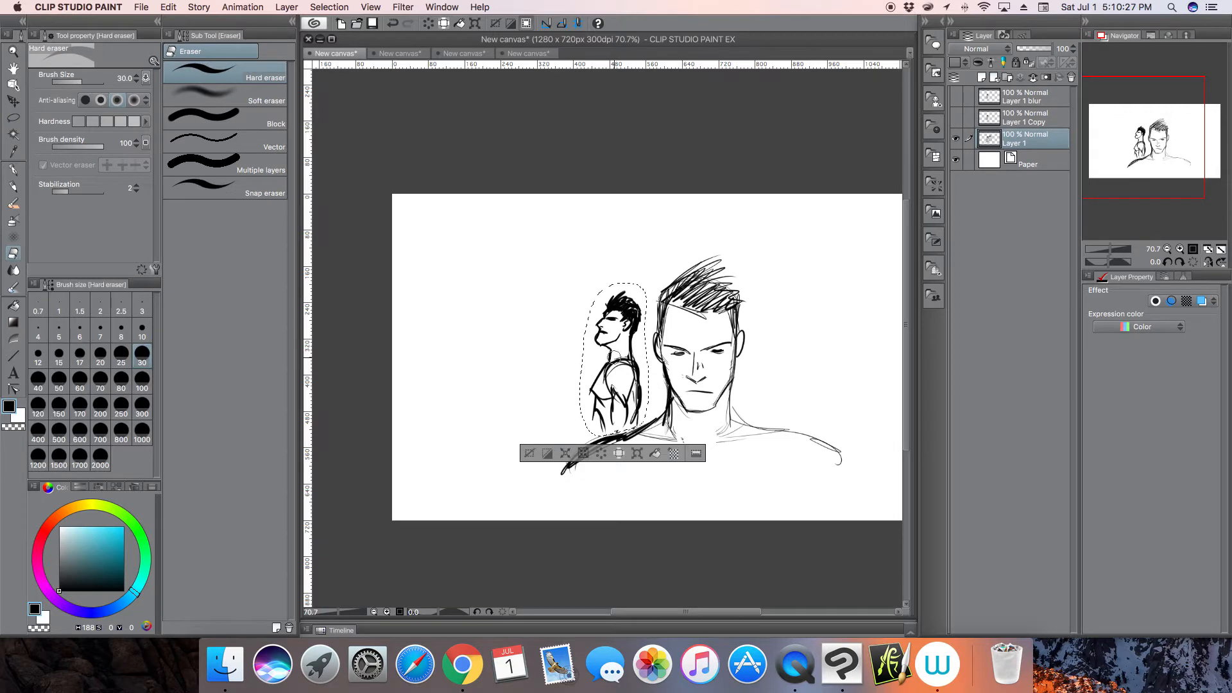
pyautogui.moveTo(603, 308); pyautogui.dragTo(584, 316)
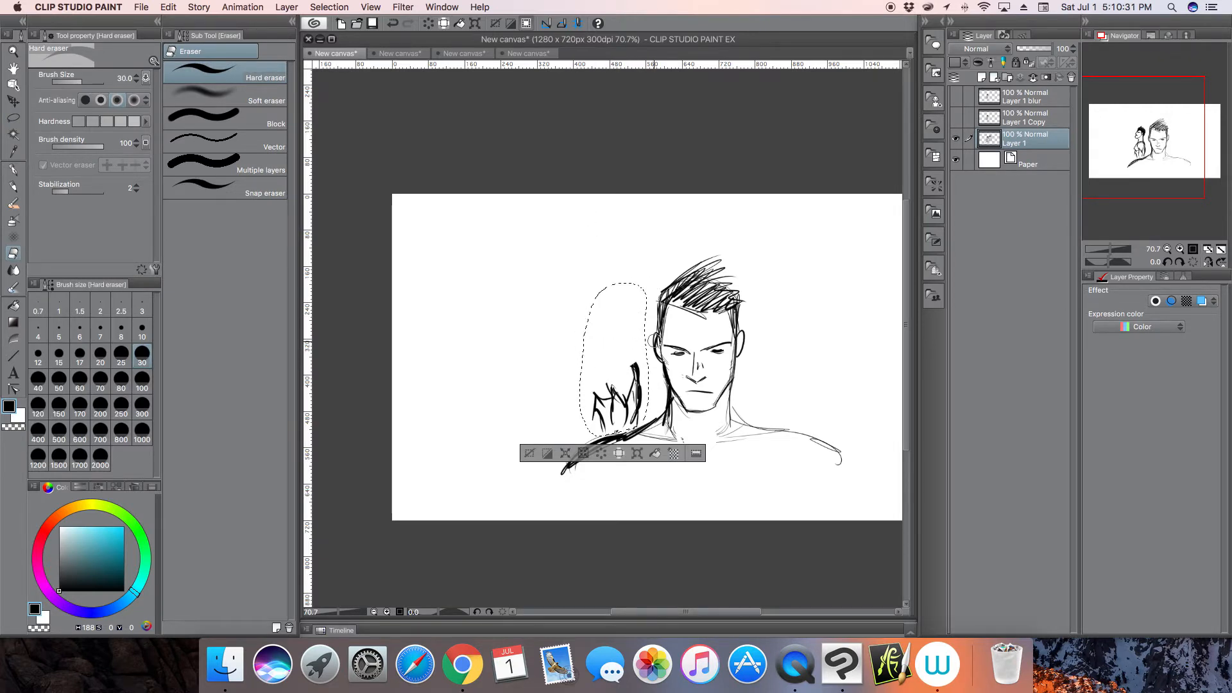
pyautogui.moveTo(625, 376); pyautogui.dragTo(595, 419)
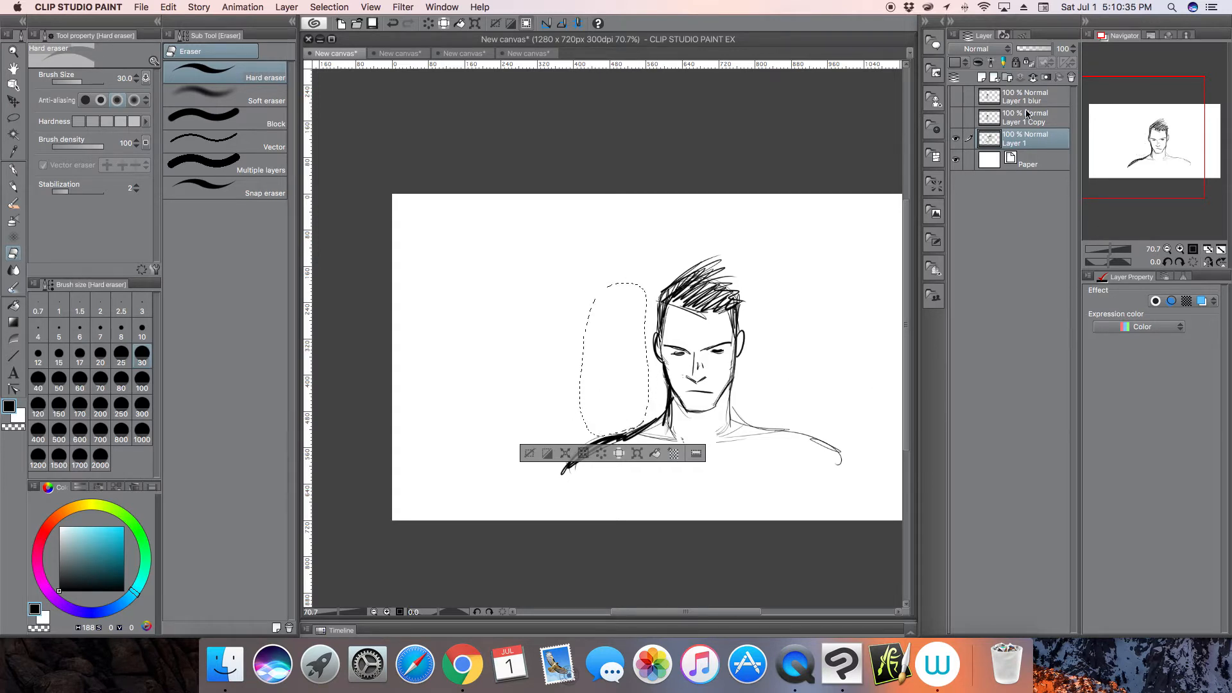
# Compare the pasted copies, leave only Layer 1 blur visible above Layer 1, and clear the selection.
pyautogui.click(956, 118)
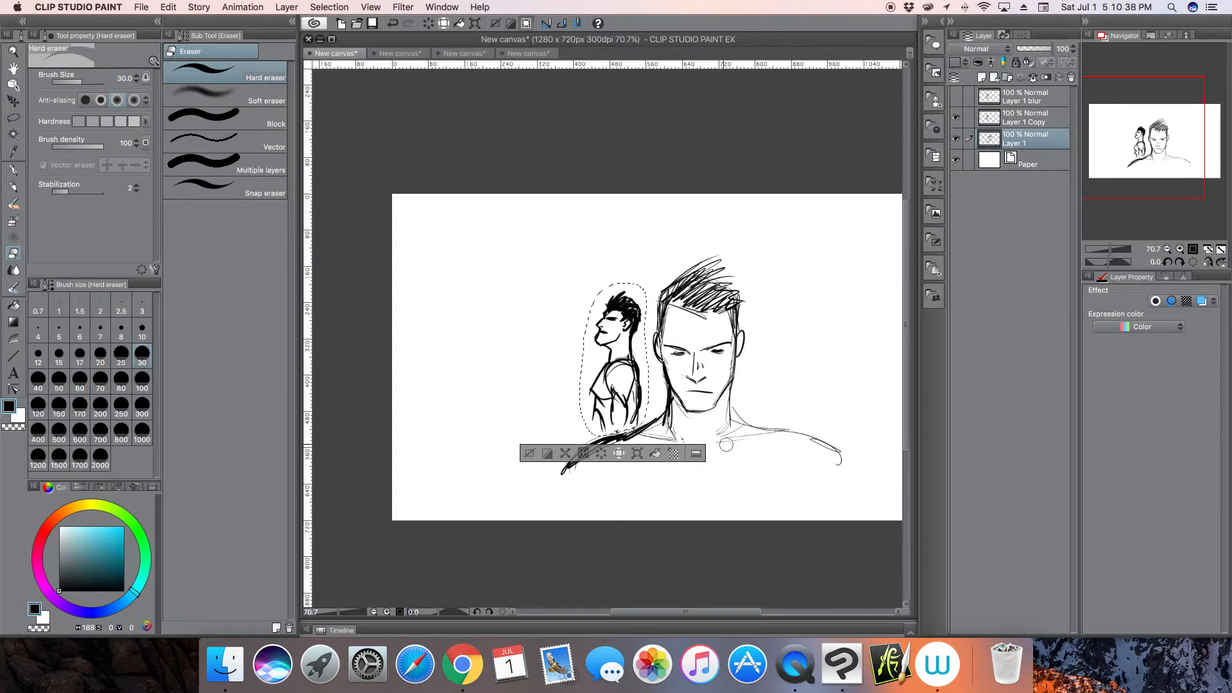
pyautogui.click(956, 118)
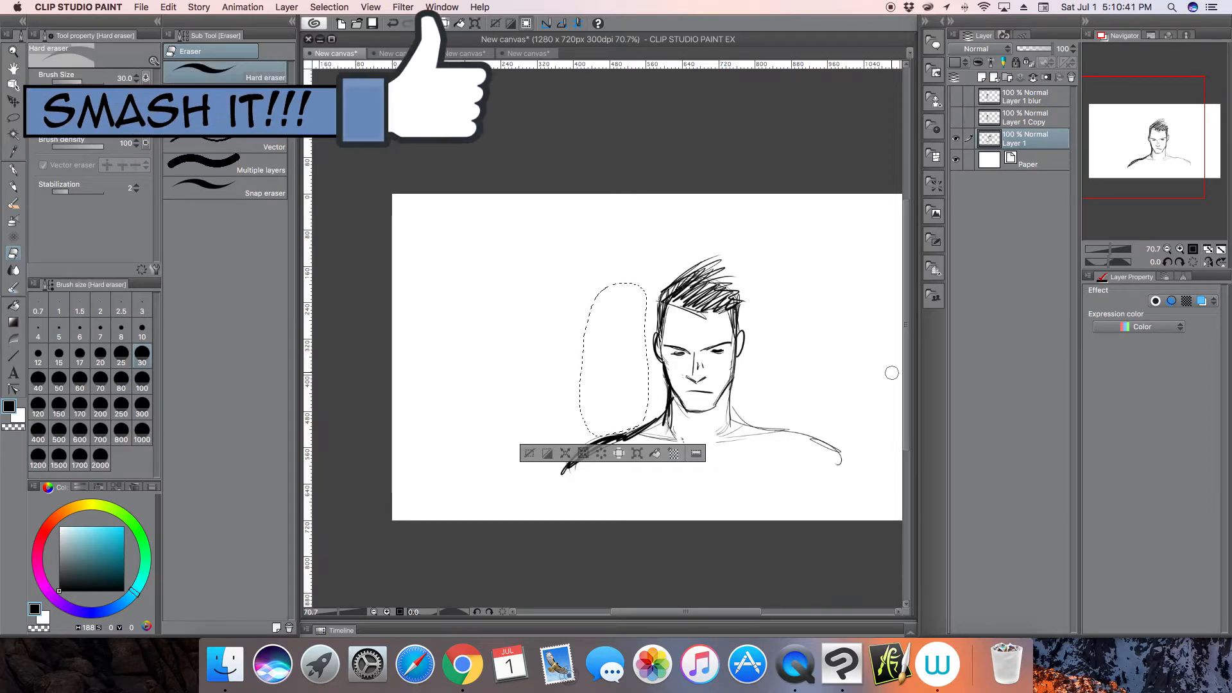
pyautogui.click(956, 97)
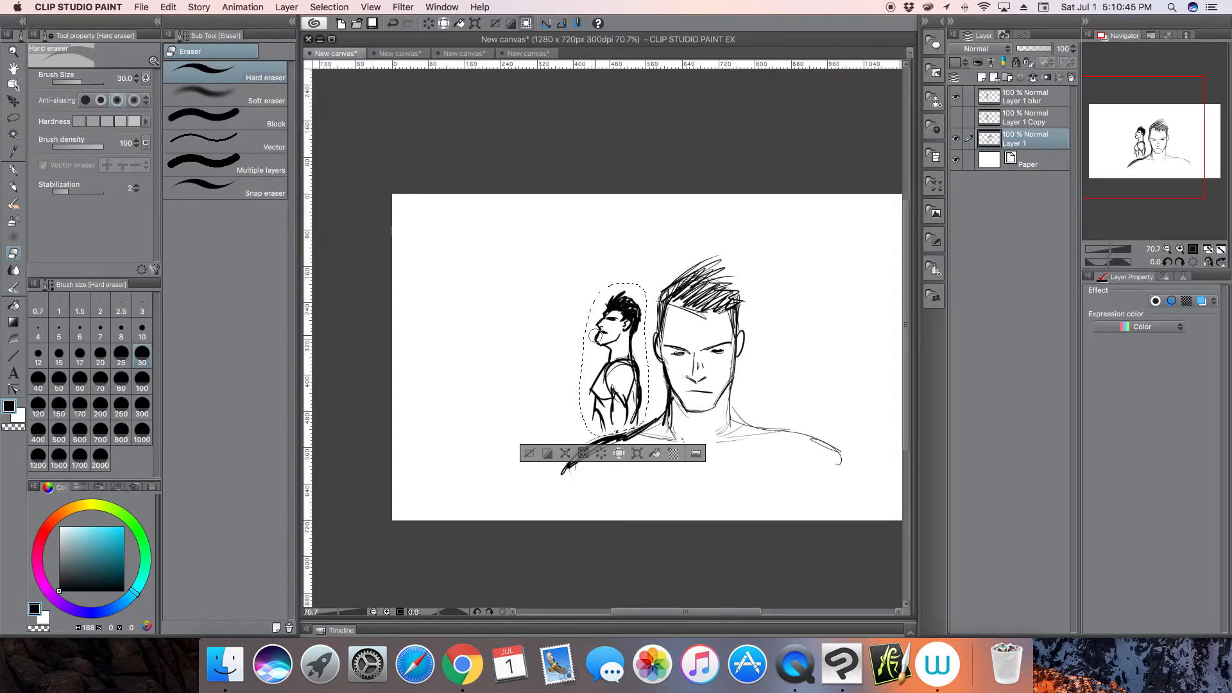
pyautogui.click(529, 453)
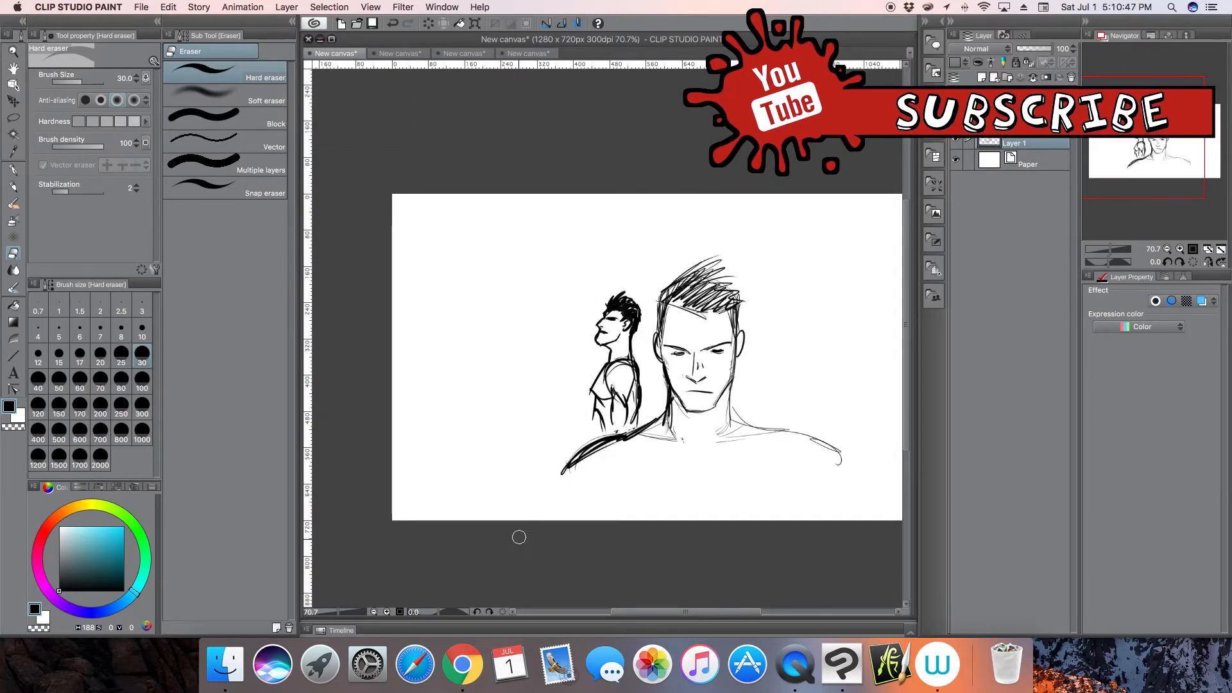
# Toggle the visibility of Layer 1 and Layer 1 blur off and on to check what each contains.
pyautogui.click(956, 142)
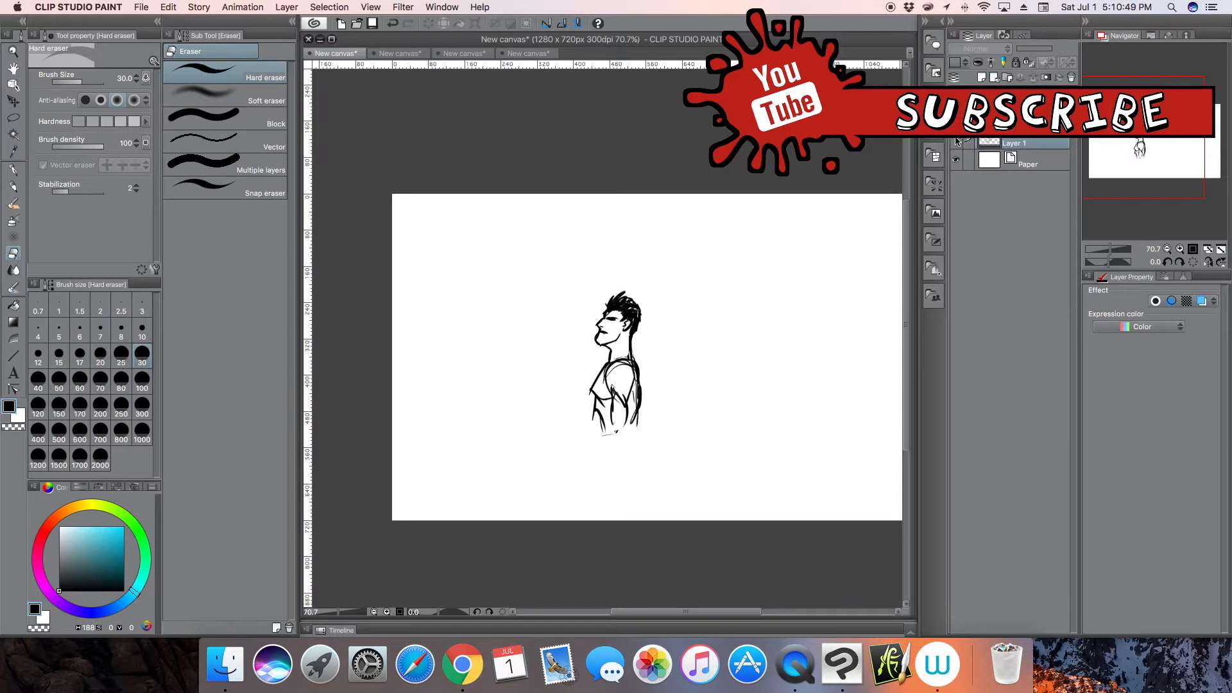
pyautogui.click(957, 97)
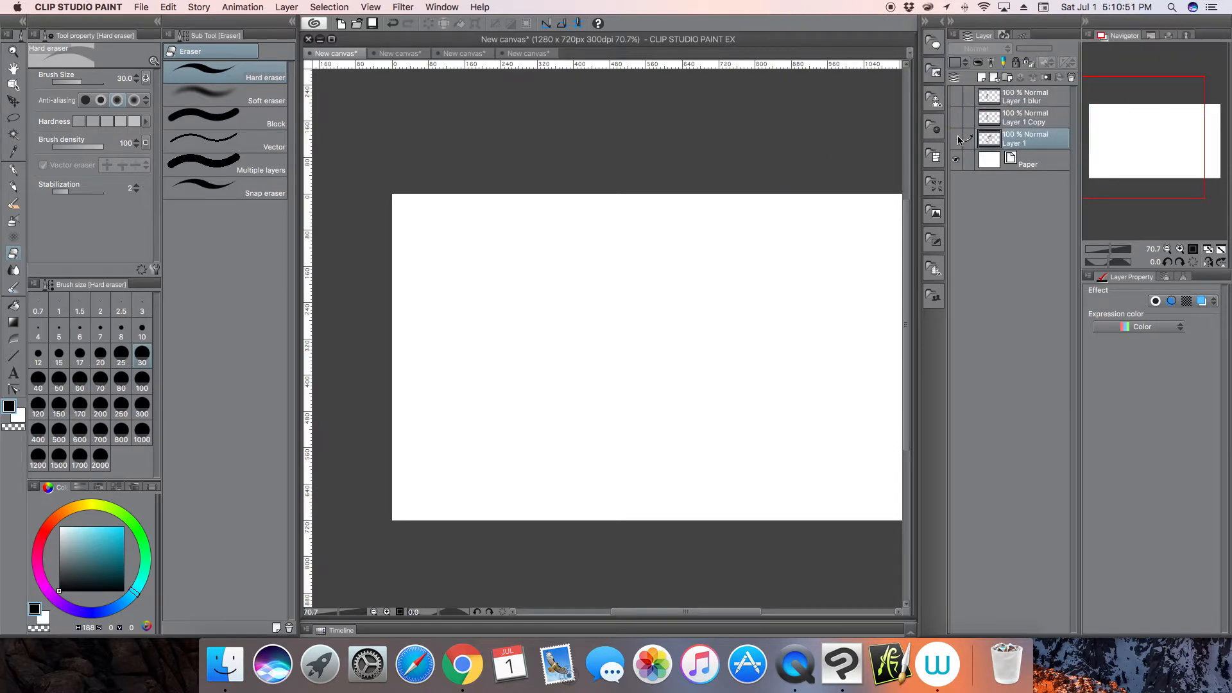
pyautogui.click(956, 138)
pyautogui.click(957, 97)
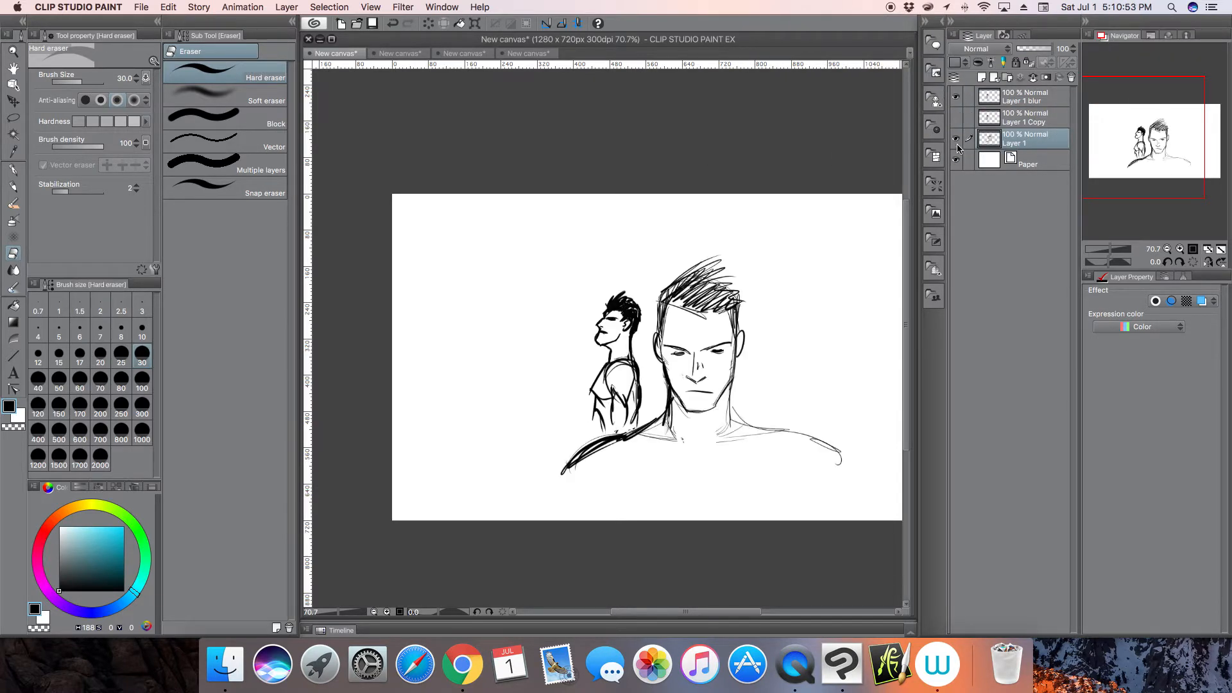
# Apply the basic Blur filter to the small figure on Layer 1 blur and inspect the result up close.
pyautogui.click(1042, 97)
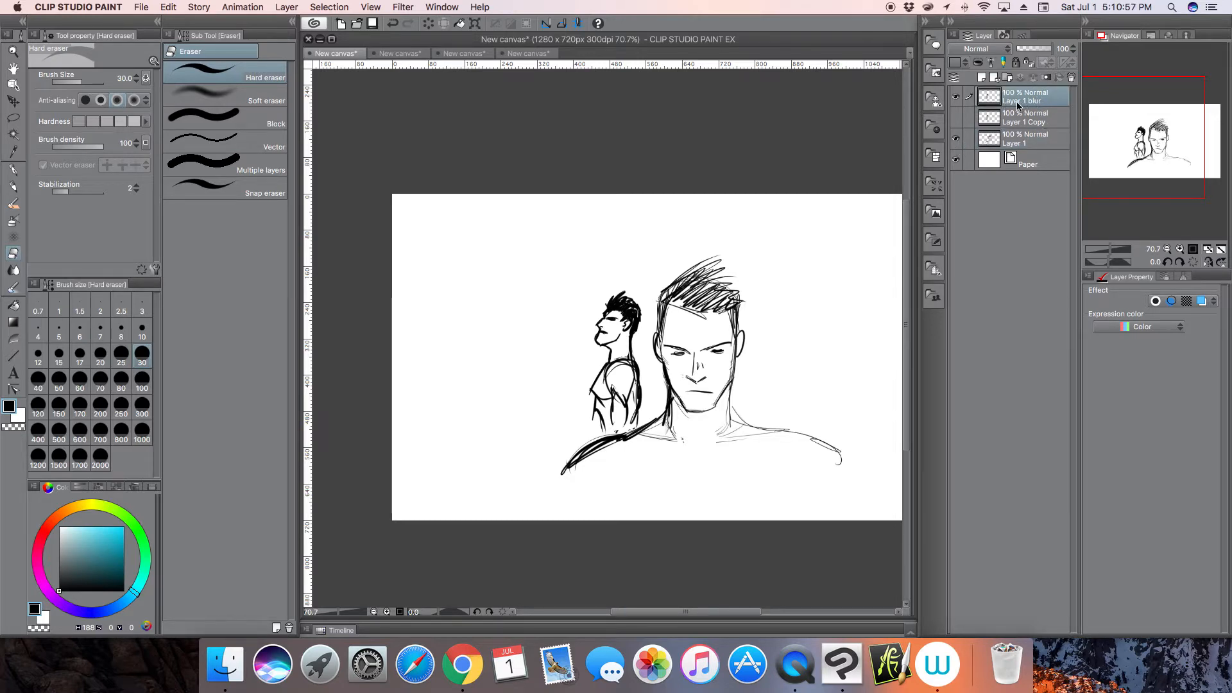
pyautogui.click(405, 9)
pyautogui.moveTo(419, 23)
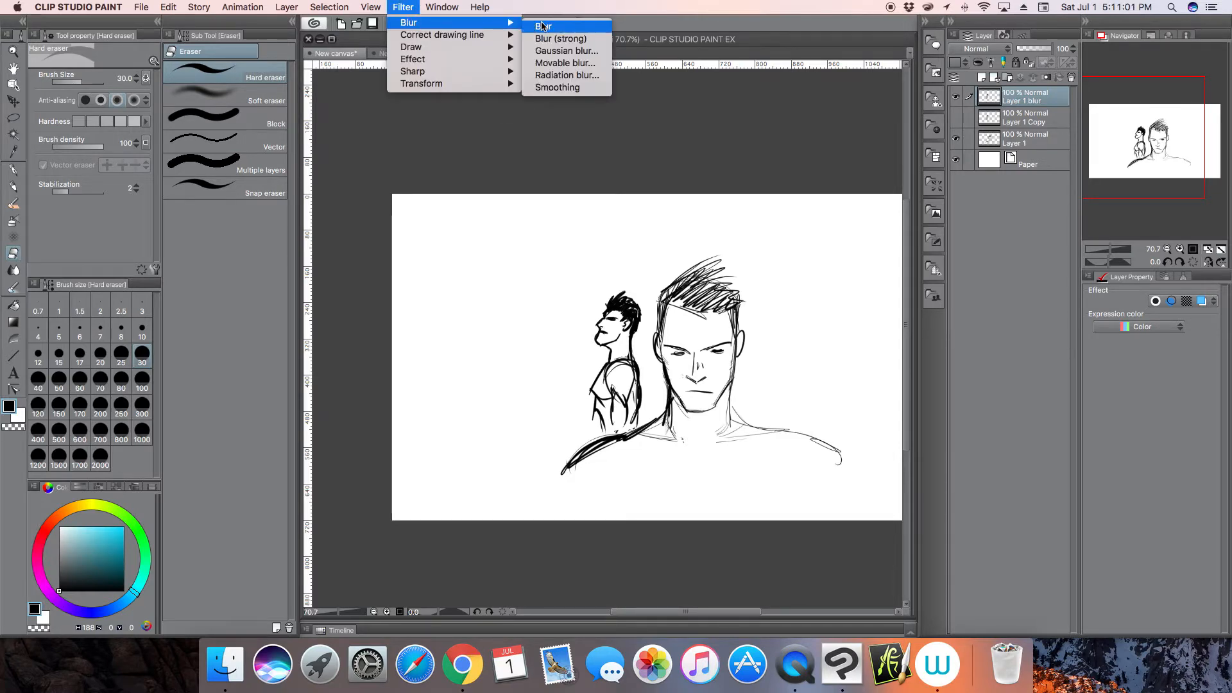
pyautogui.click(542, 25)
pyautogui.click(403, 7)
pyautogui.moveTo(431, 26)
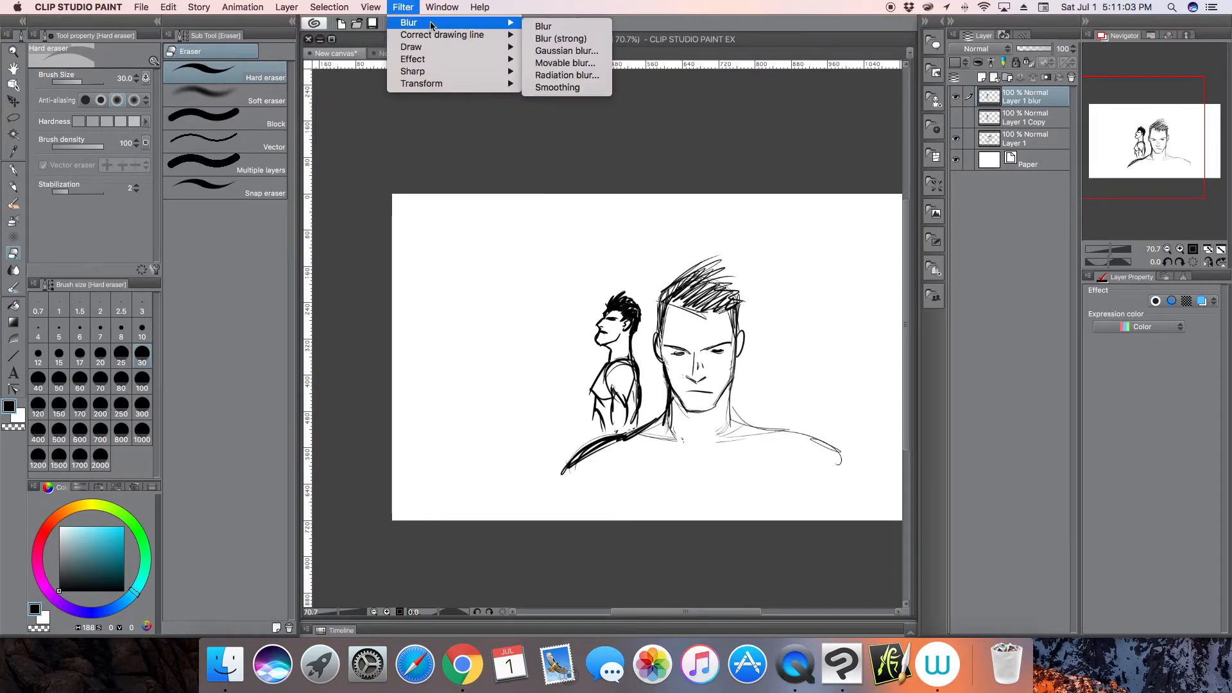
pyautogui.click(556, 27)
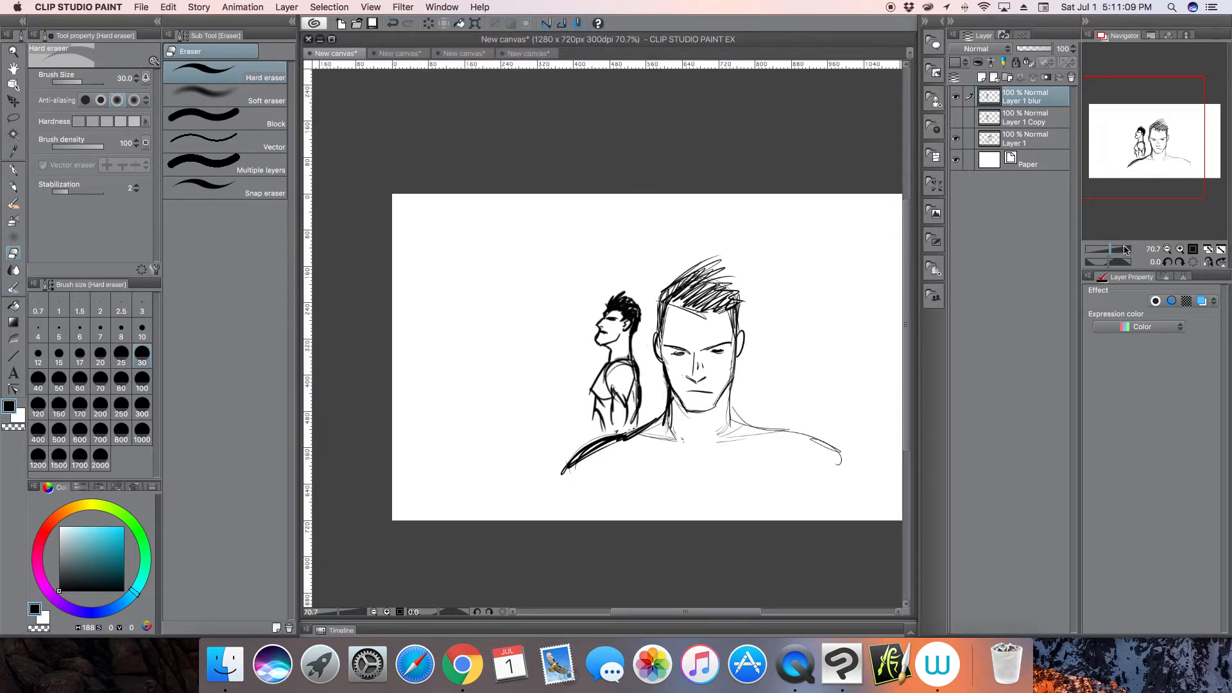
pyautogui.moveTo(1112, 250); pyautogui.dragTo(1116, 250)
pyautogui.moveTo(1151, 155); pyautogui.dragTo(1162, 160)
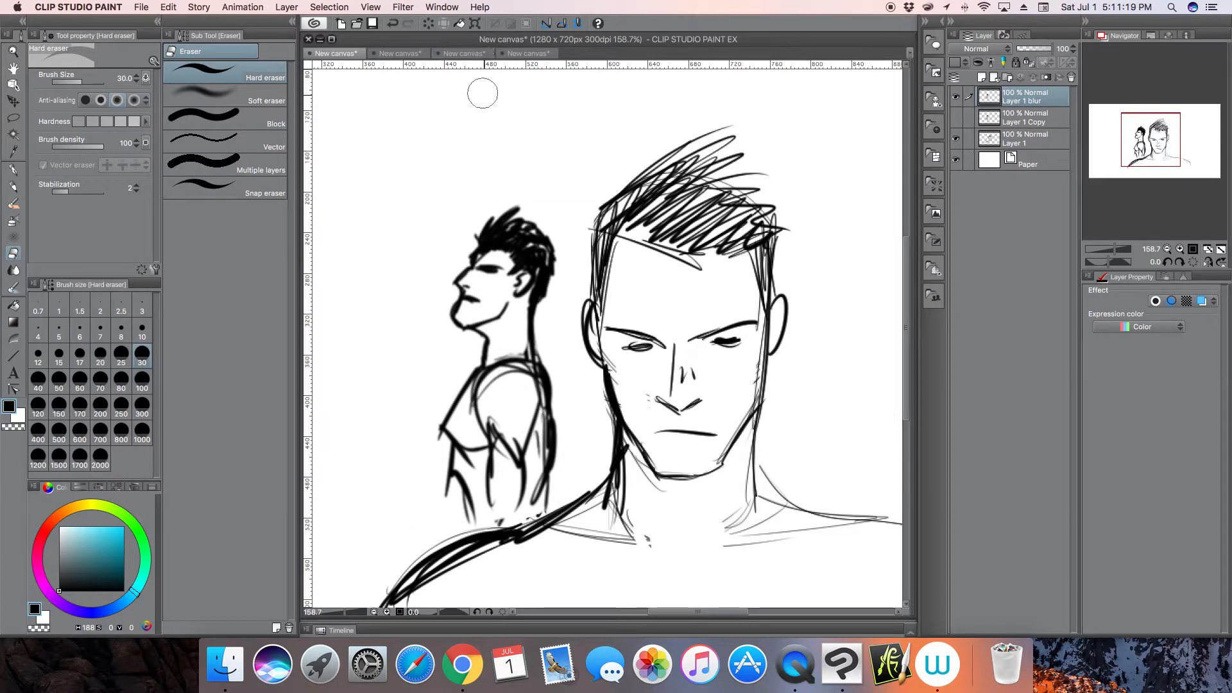
# Undo the basic Blur on the small figure, using undo and redo to compare the states.
pyautogui.click(396, 26)
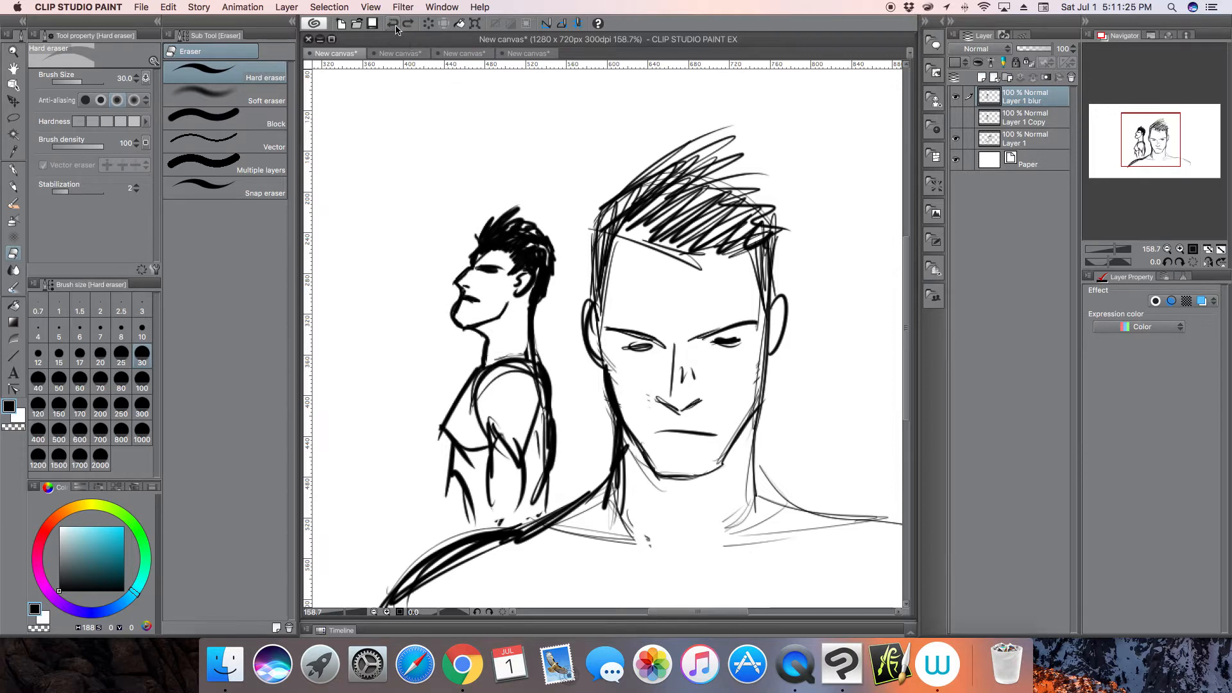
pyautogui.click(397, 24)
pyautogui.click(409, 24)
# Try the Blur (strong) filter on Layer 1 blur, inspect it at different magnifications, and undo it.
pyautogui.click(404, 7)
pyautogui.moveTo(414, 24)
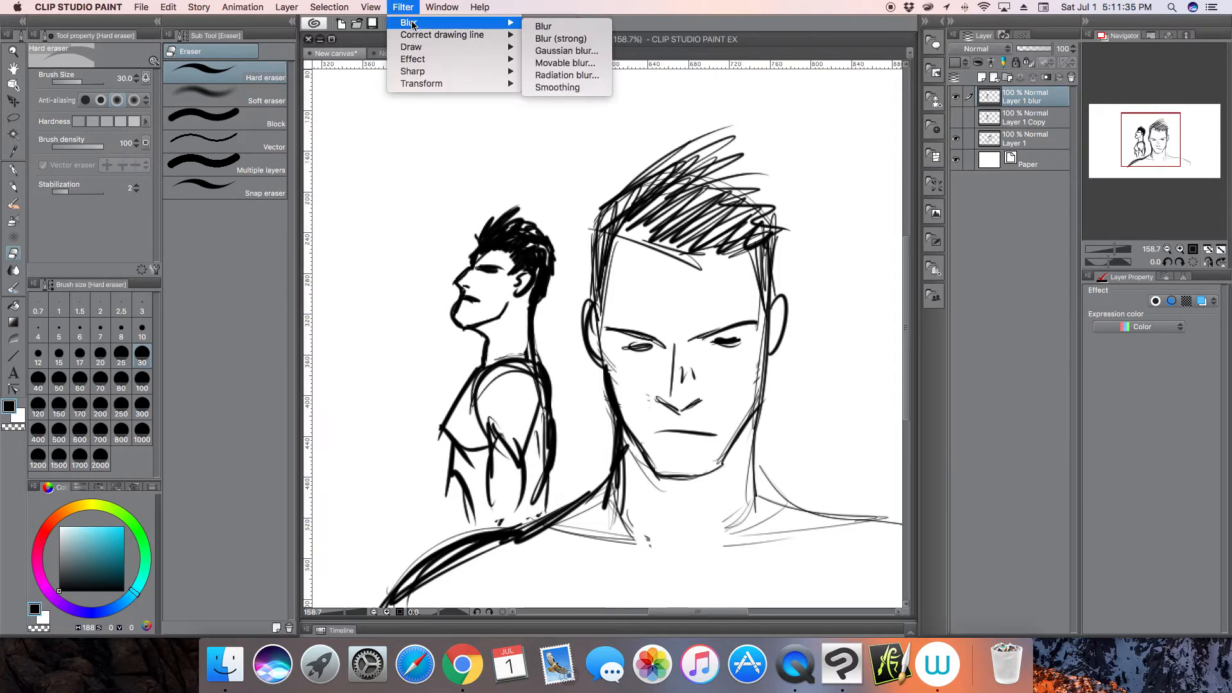
pyautogui.click(567, 40)
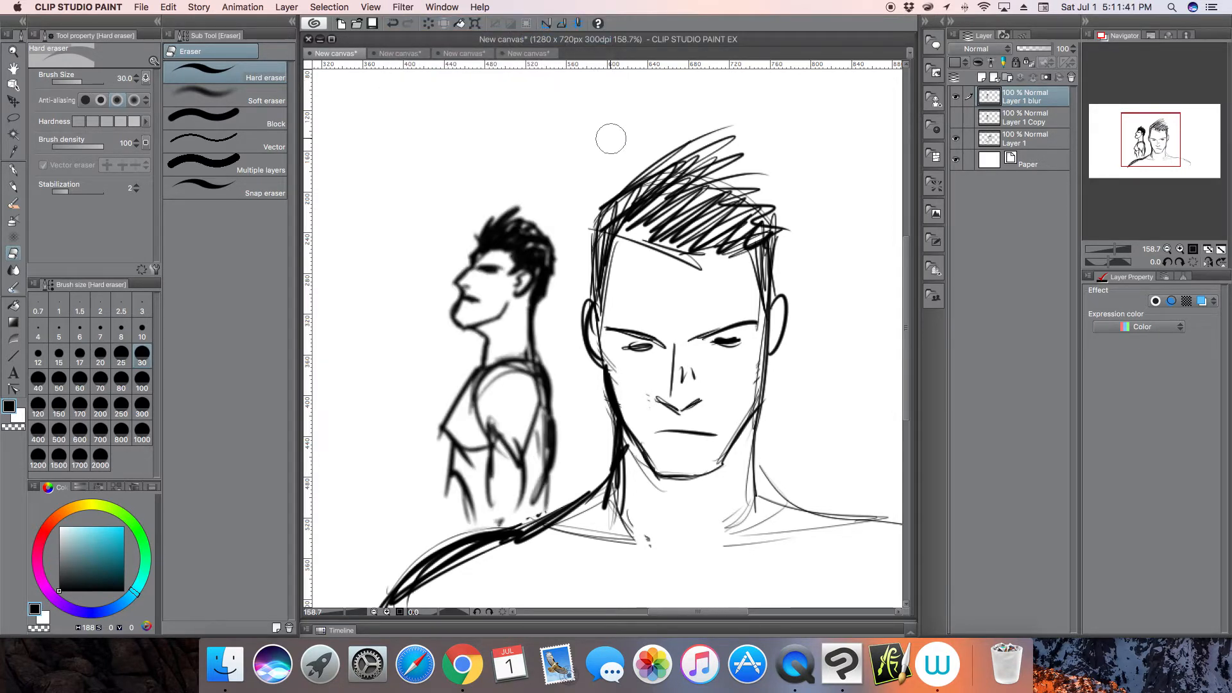
pyautogui.moveTo(1113, 250); pyautogui.dragTo(1103, 252)
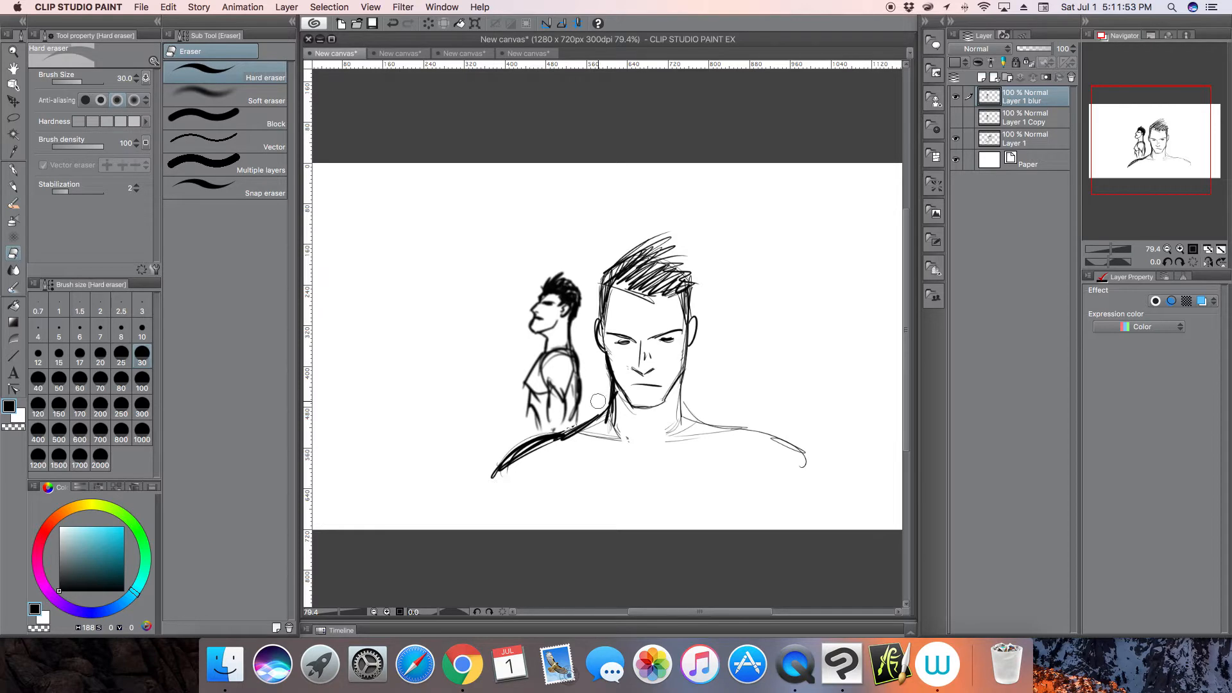
pyautogui.moveTo(1110, 249); pyautogui.dragTo(1116, 245)
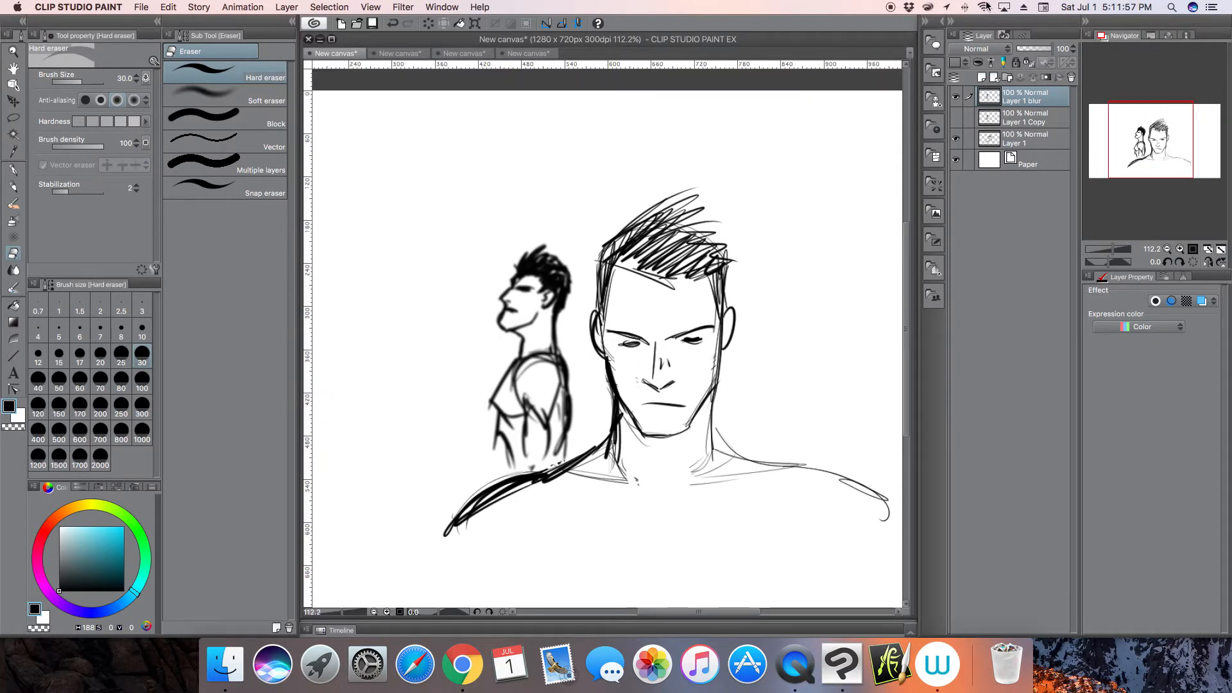
pyautogui.click(393, 24)
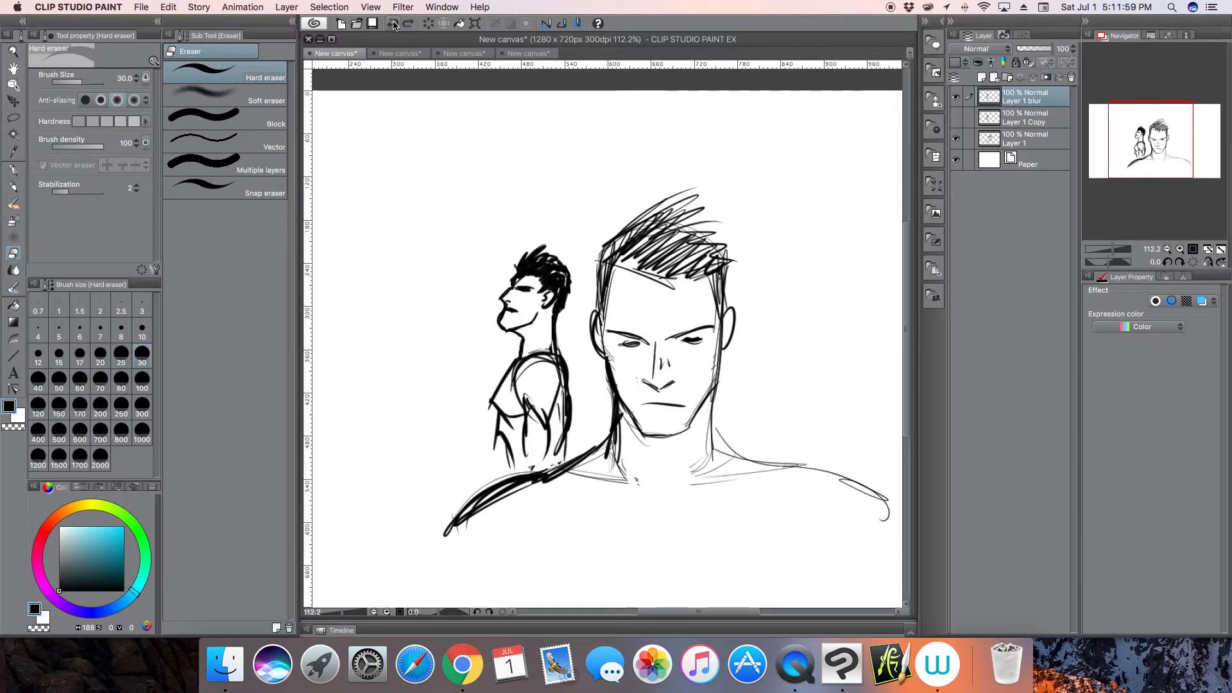
# Preview the Gaussian blur on Layer 1 blur and toggle its preview to compare the small figure with and without it.
pyautogui.click(404, 10)
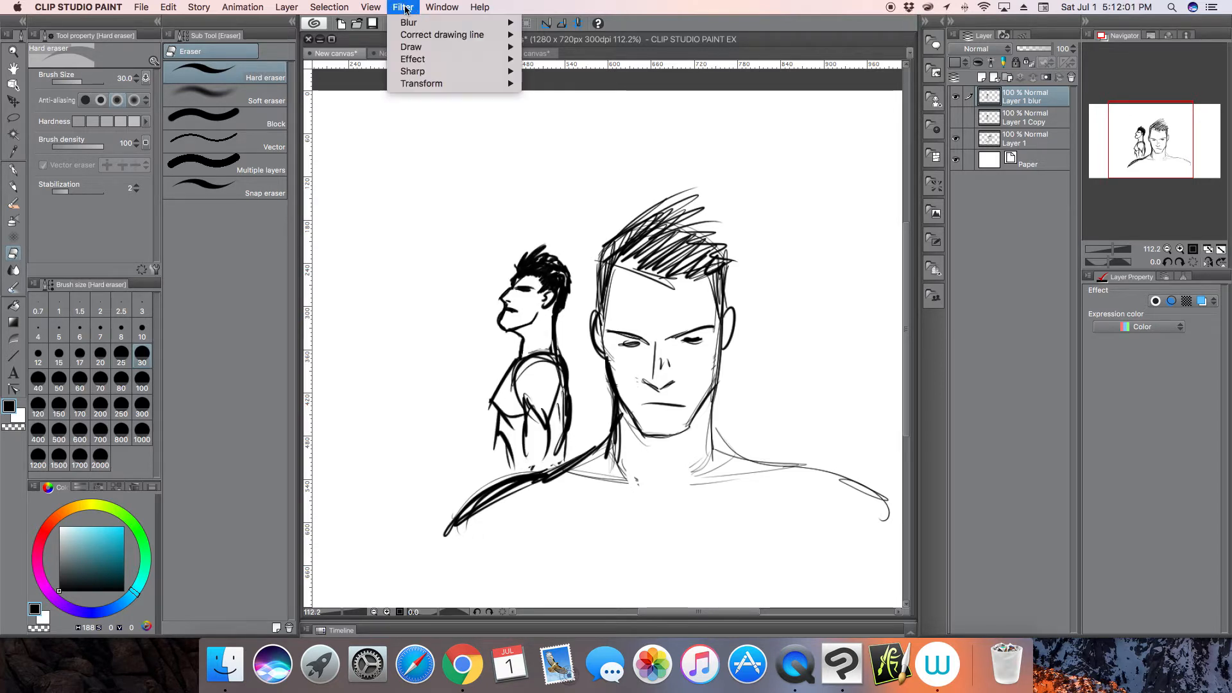
pyautogui.moveTo(412, 24)
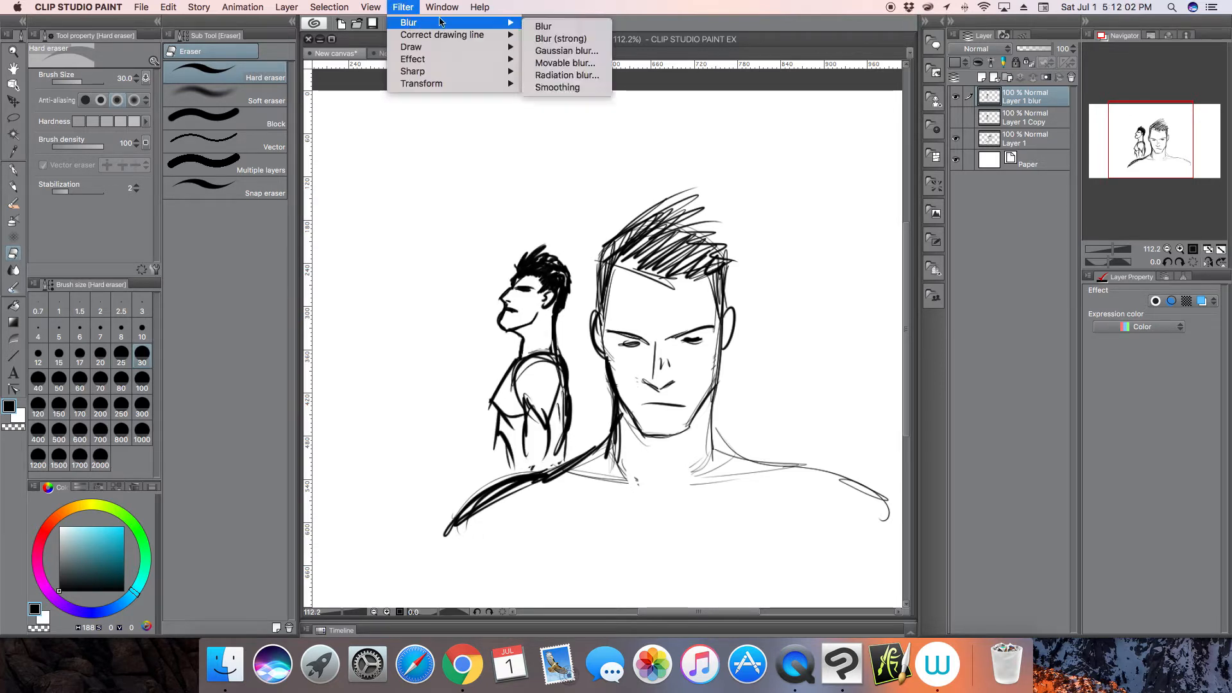
pyautogui.click(591, 51)
pyautogui.moveTo(693, 175); pyautogui.dragTo(765, 117)
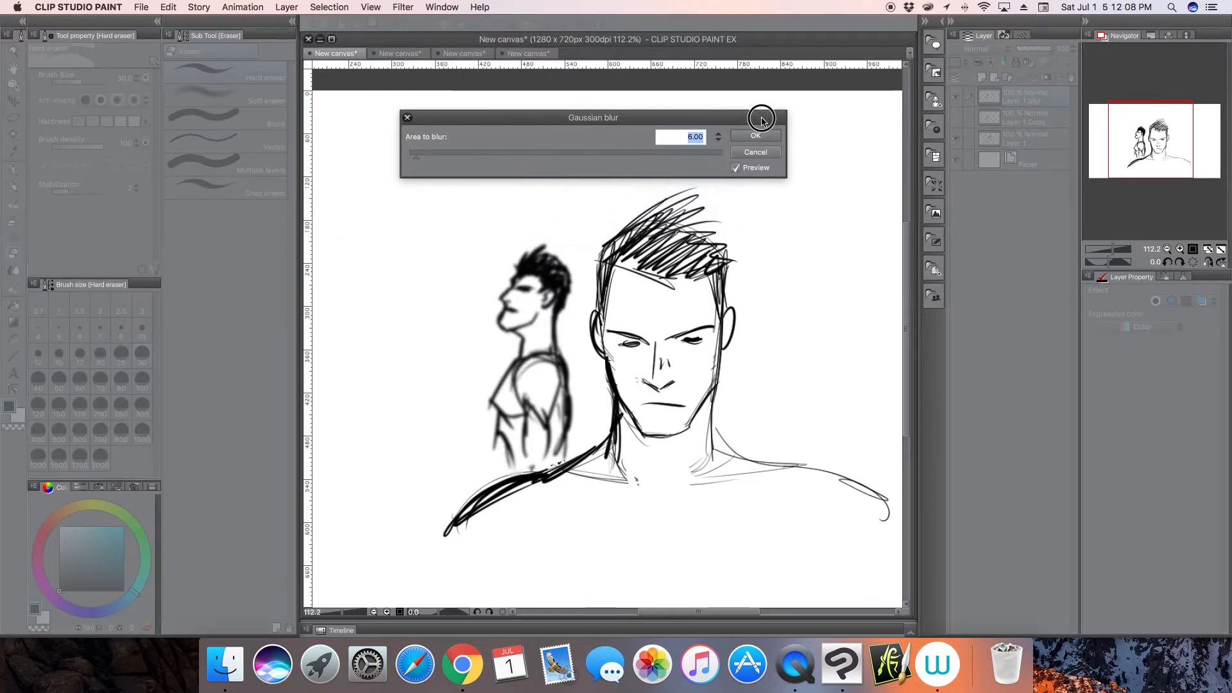
pyautogui.click(737, 168)
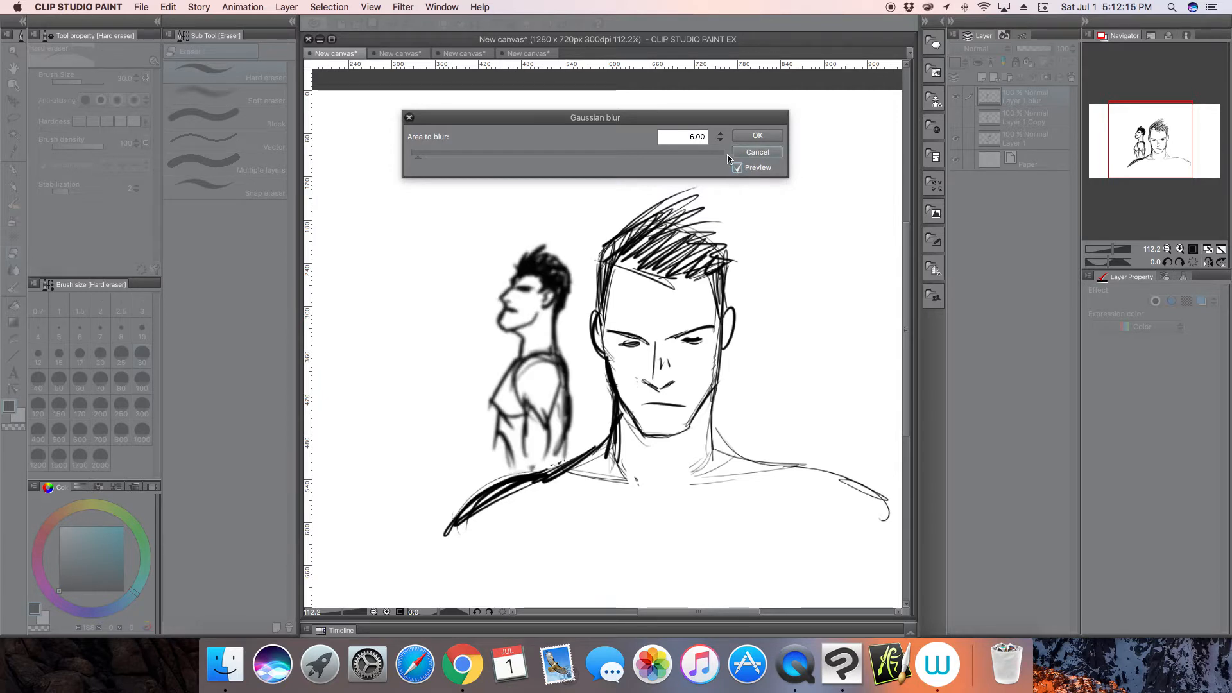
# Try Gaussian blur area values of 10, 20 and 10 again on the small figure.
pyautogui.click(684, 134)
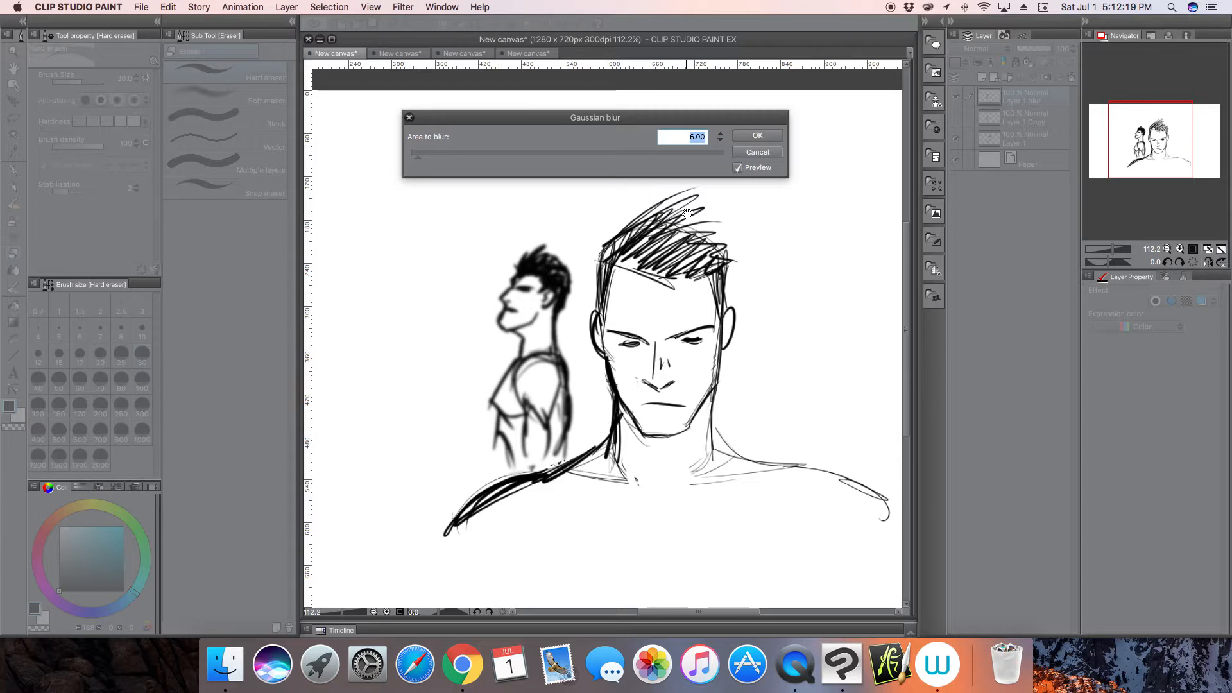
pyautogui.write('10')
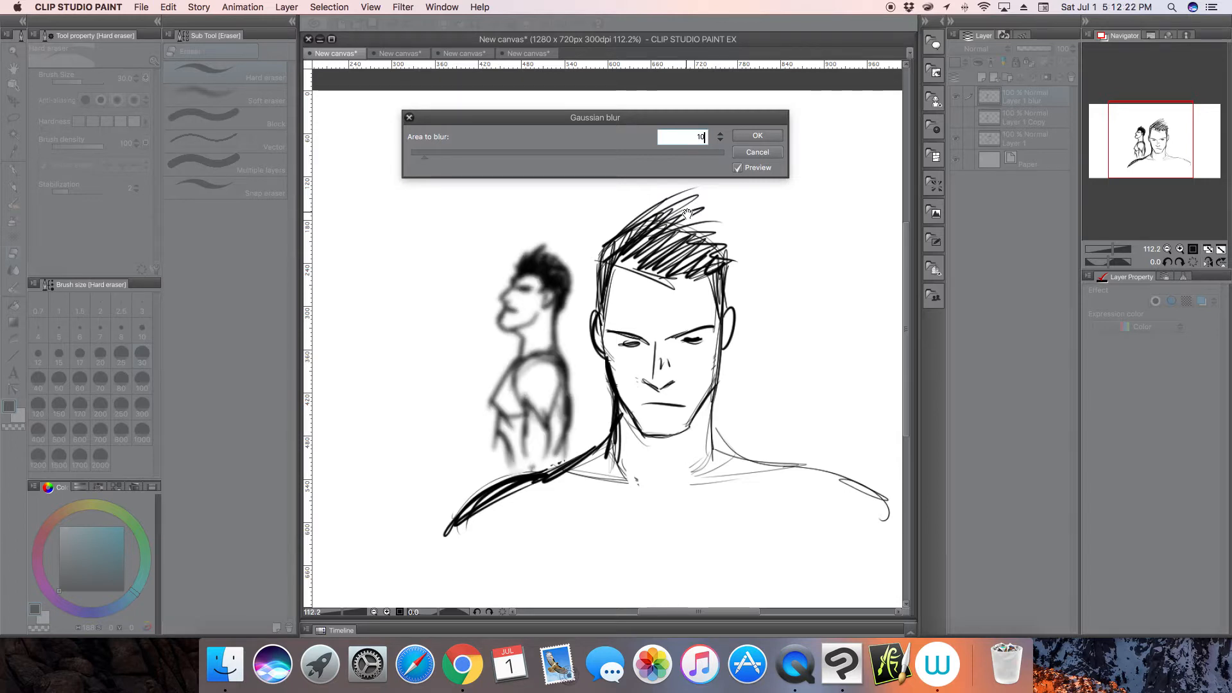
pyautogui.moveTo(695, 137); pyautogui.dragTo(724, 132)
pyautogui.write('20')
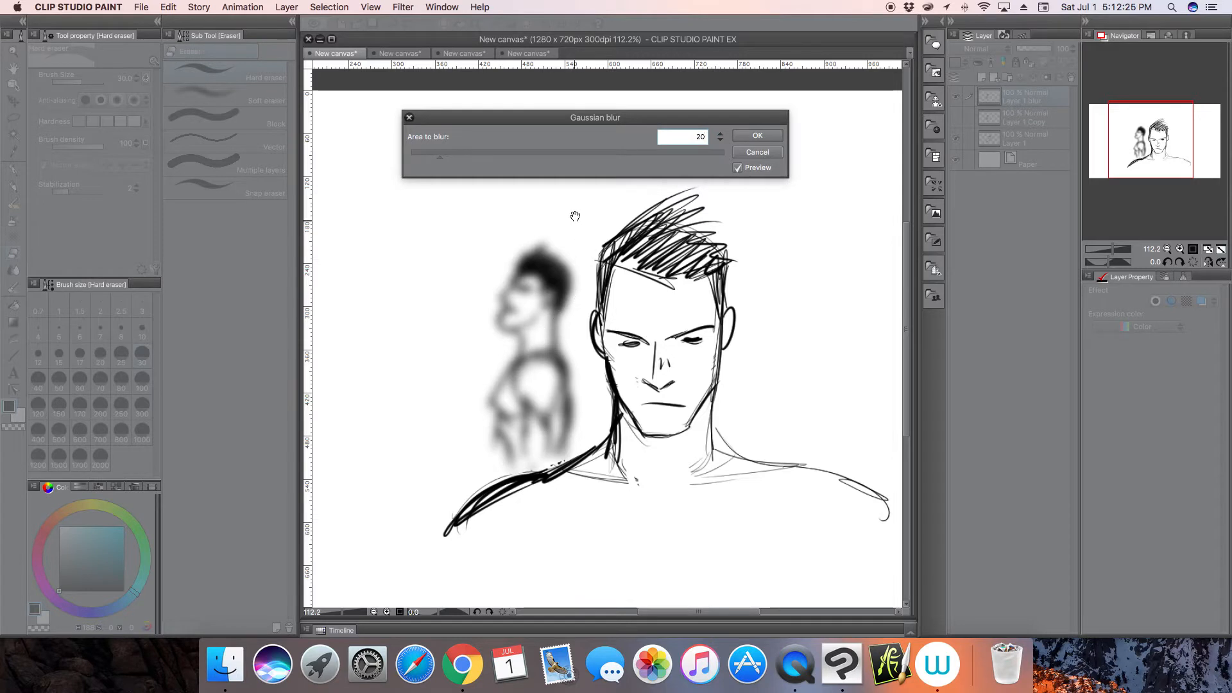
pyautogui.moveTo(694, 137); pyautogui.dragTo(720, 137)
pyautogui.write('10')
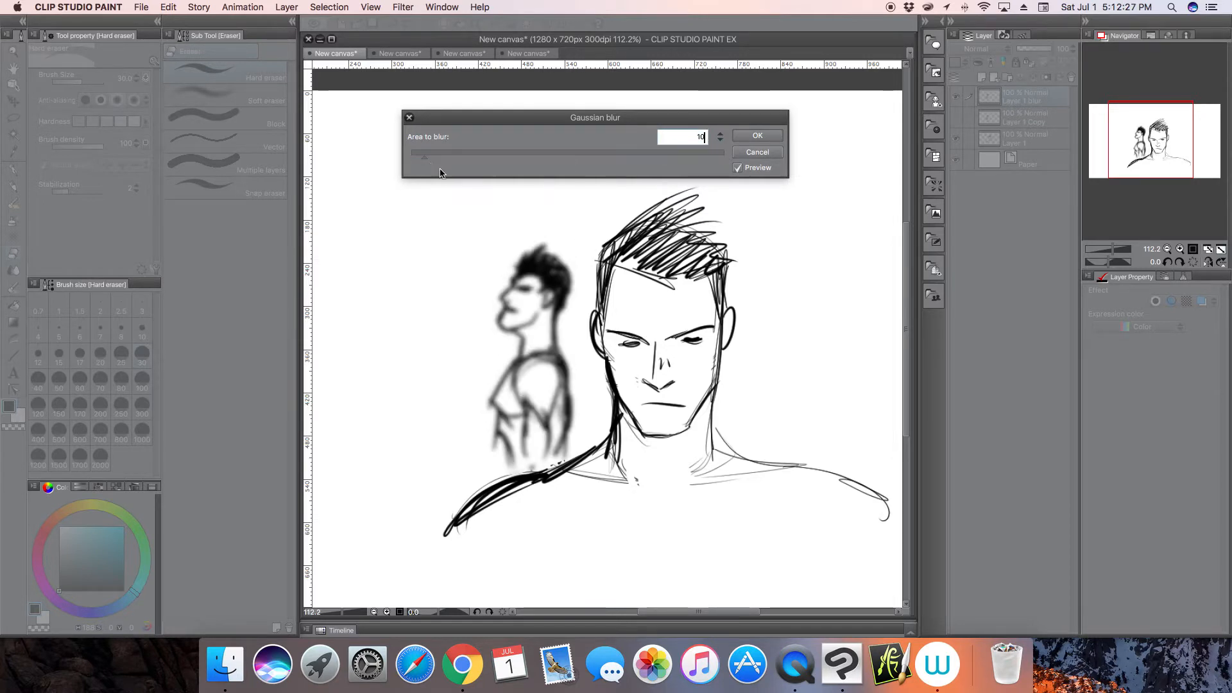
# Try Gaussian blur areas of 26.34, 46.63 and 8.09 on the small figure, and cancel the filter.
pyautogui.click(449, 152)
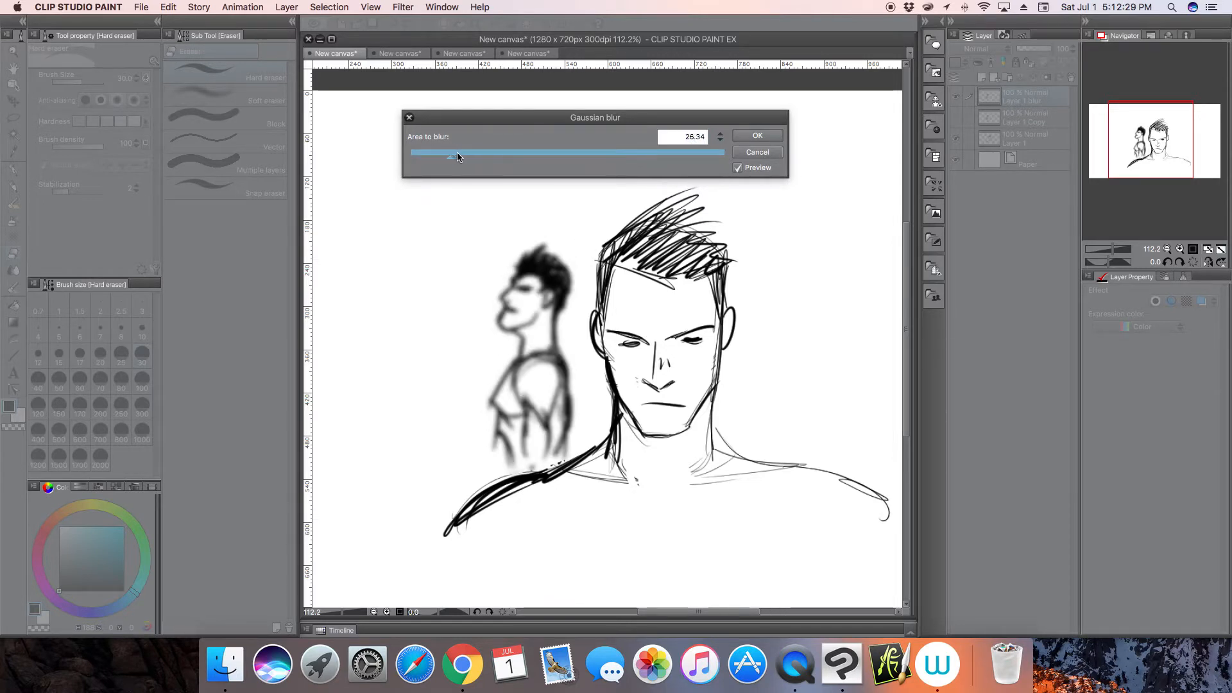
pyautogui.click(483, 153)
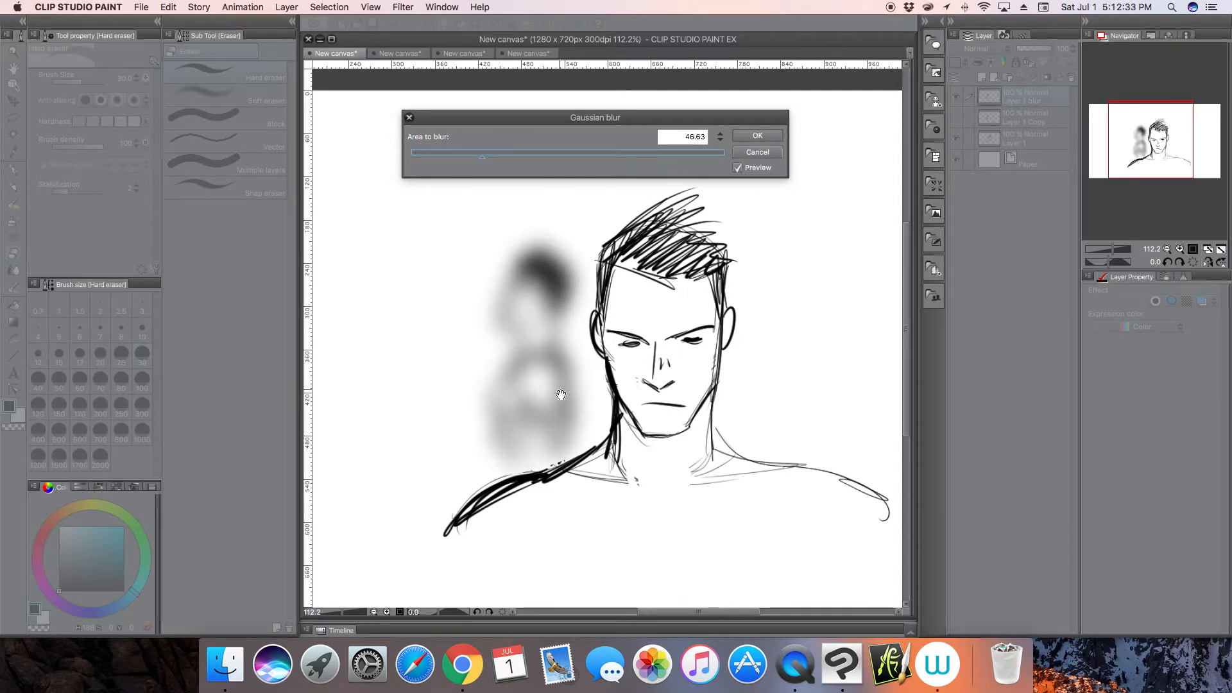
pyautogui.click(423, 151)
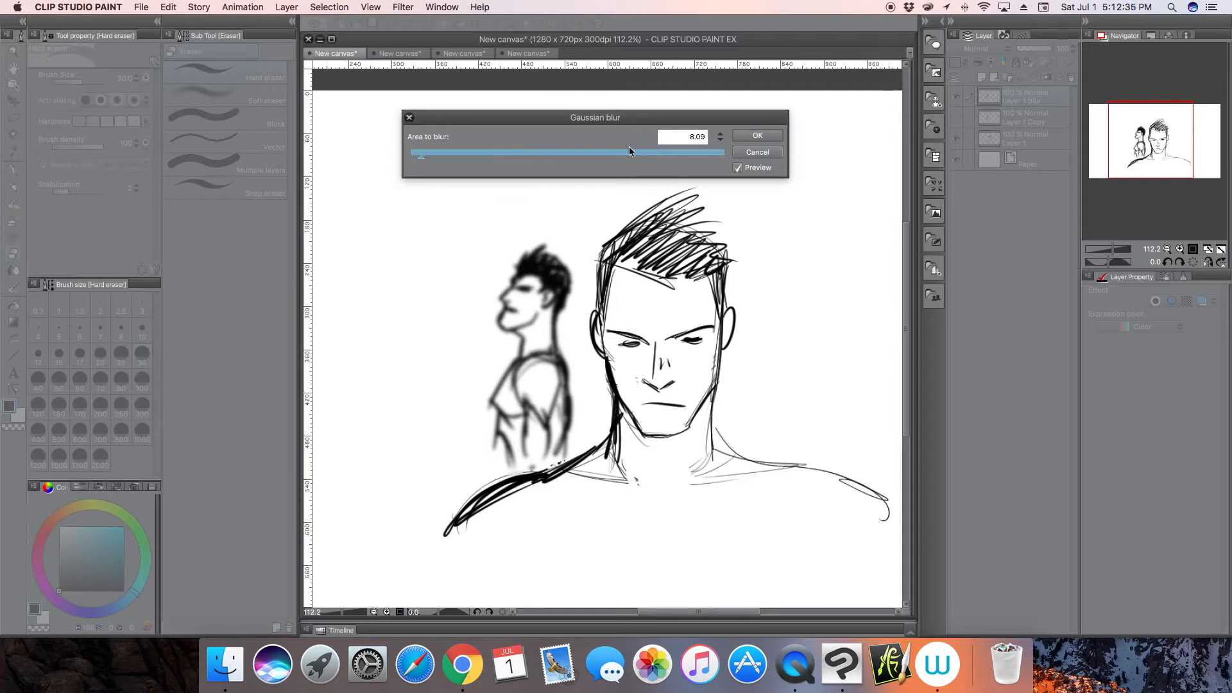
pyautogui.click(756, 152)
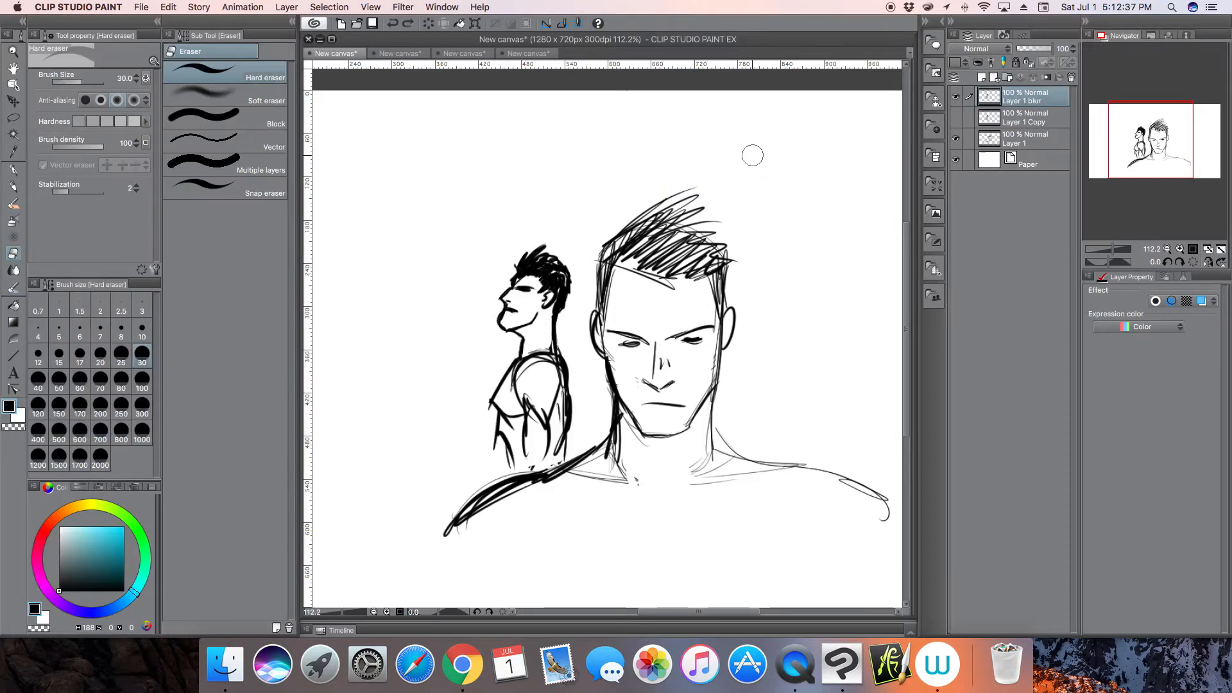
# Apply a Gaussian blur with an area of 6.00 to the small figure on Layer 1 blur.
pyautogui.click(402, 7)
pyautogui.moveTo(473, 24)
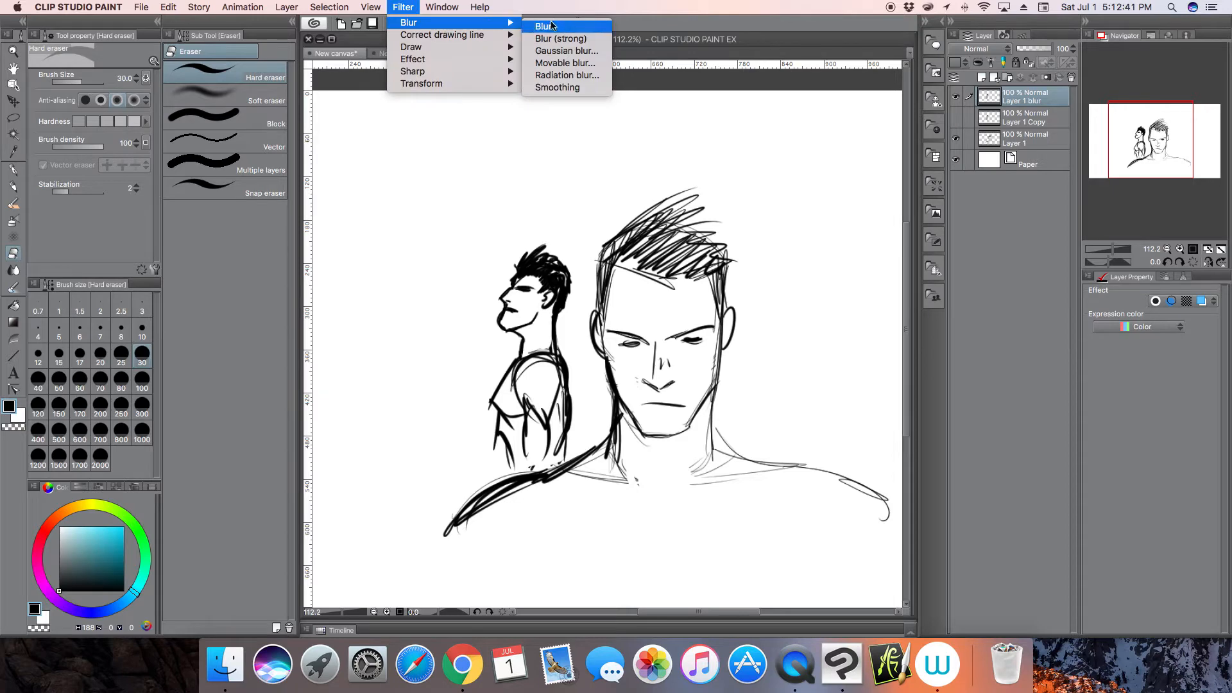
pyautogui.click(568, 50)
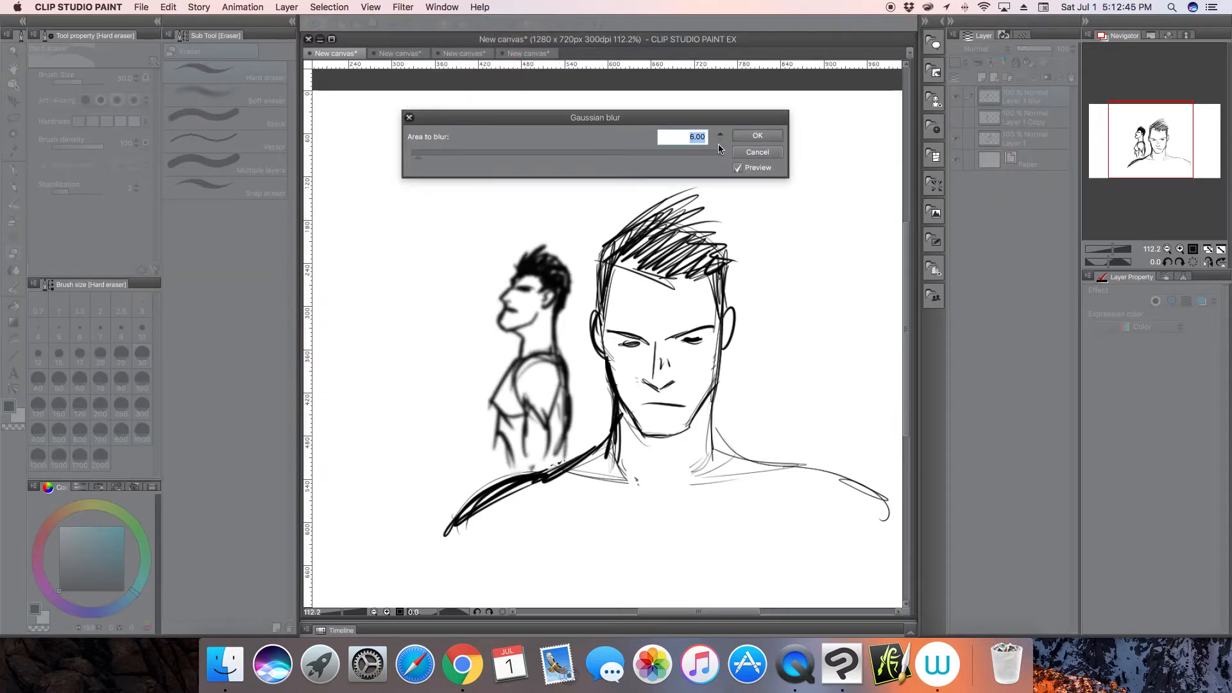
pyautogui.click(754, 136)
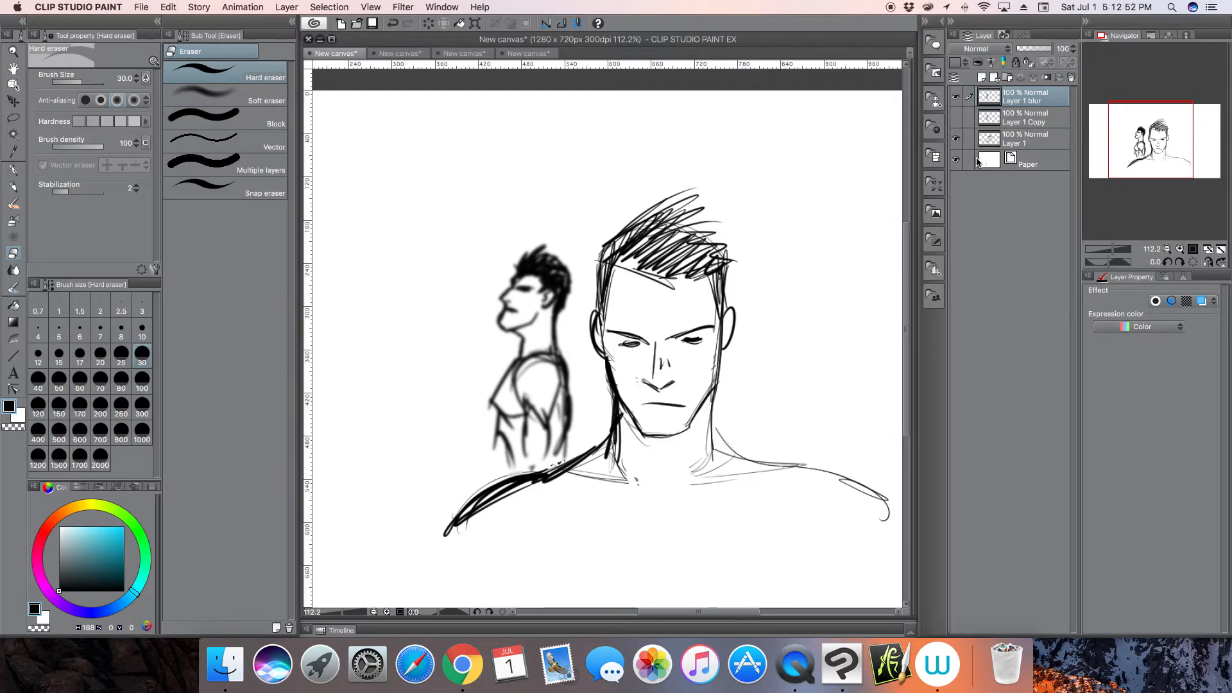
pyautogui.moveTo(1112, 247); pyautogui.dragTo(1108, 246)
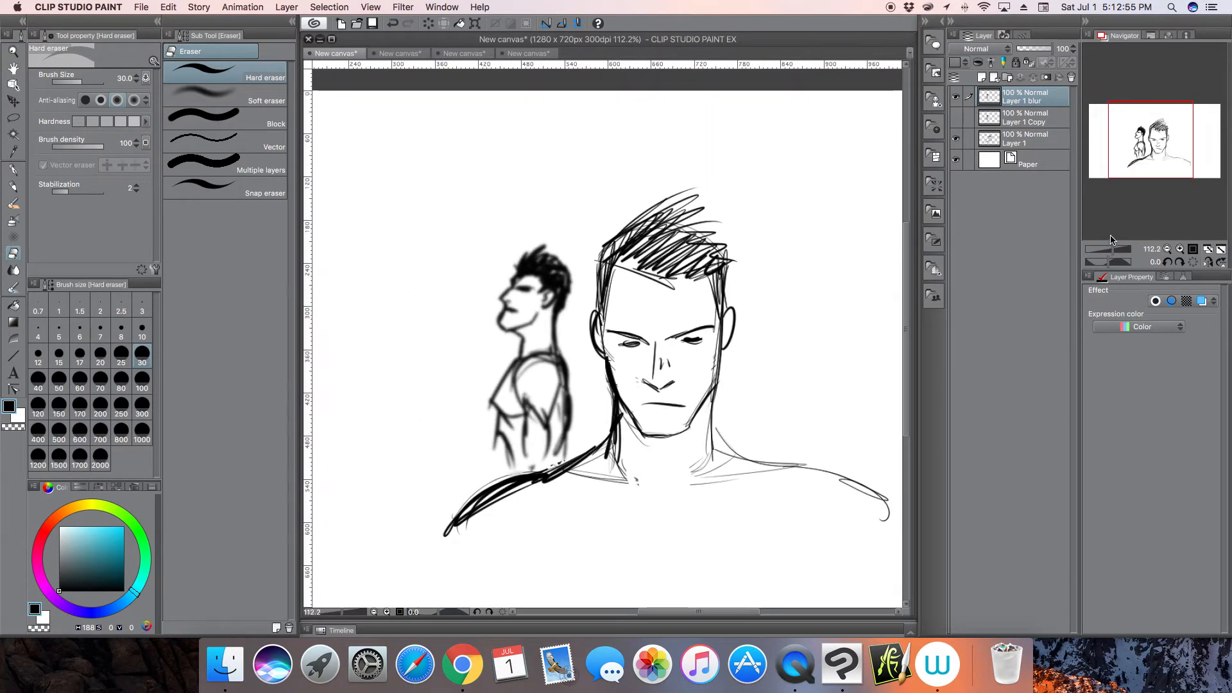
# Draw a zigzag G-pen stroke in front of the small figure on Layer 1 blur, and hide Layer 1.
pyautogui.click(12, 169)
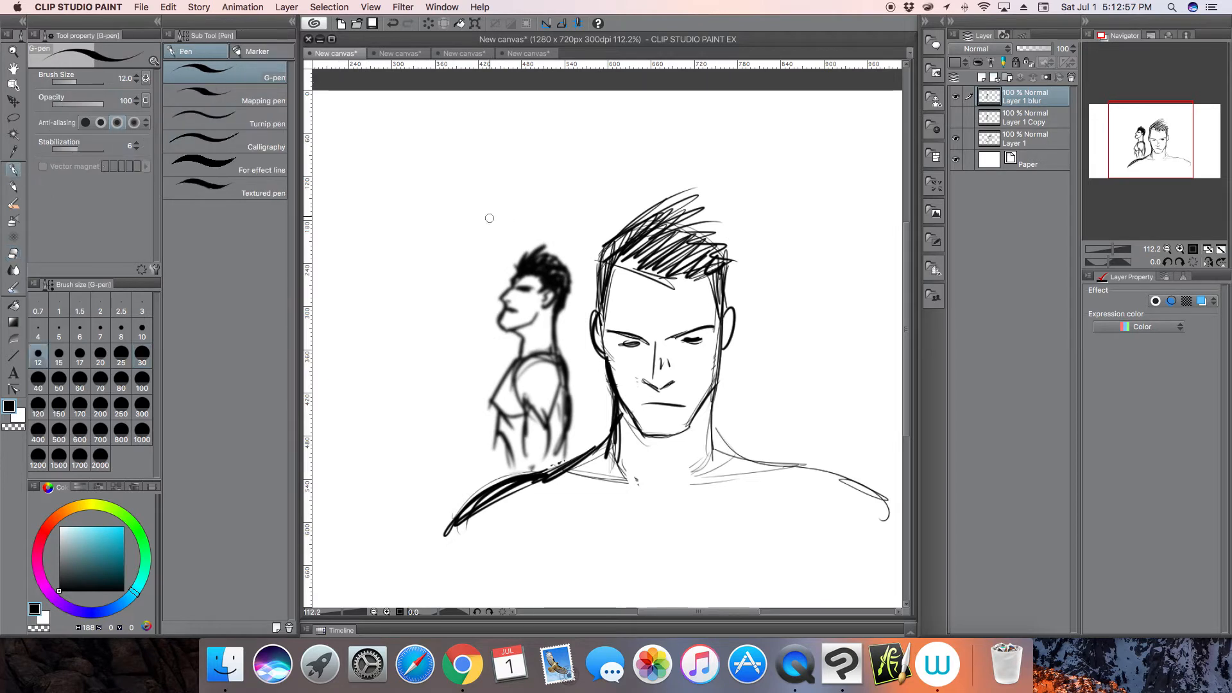
pyautogui.moveTo(498, 232)
pyautogui.mouseDown()
pyautogui.moveTo(429, 324)
pyautogui.moveTo(441, 309)
pyautogui.moveTo(452, 325)
pyautogui.moveTo(442, 374)
pyautogui.mouseUp()
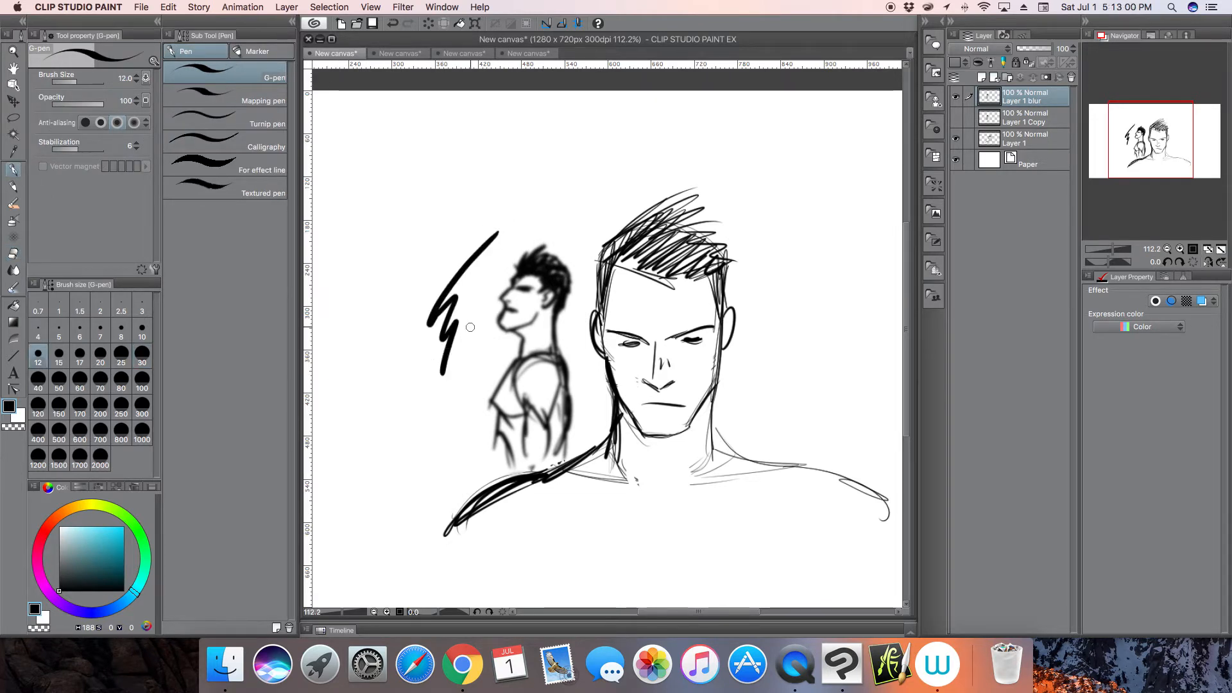
pyautogui.click(959, 138)
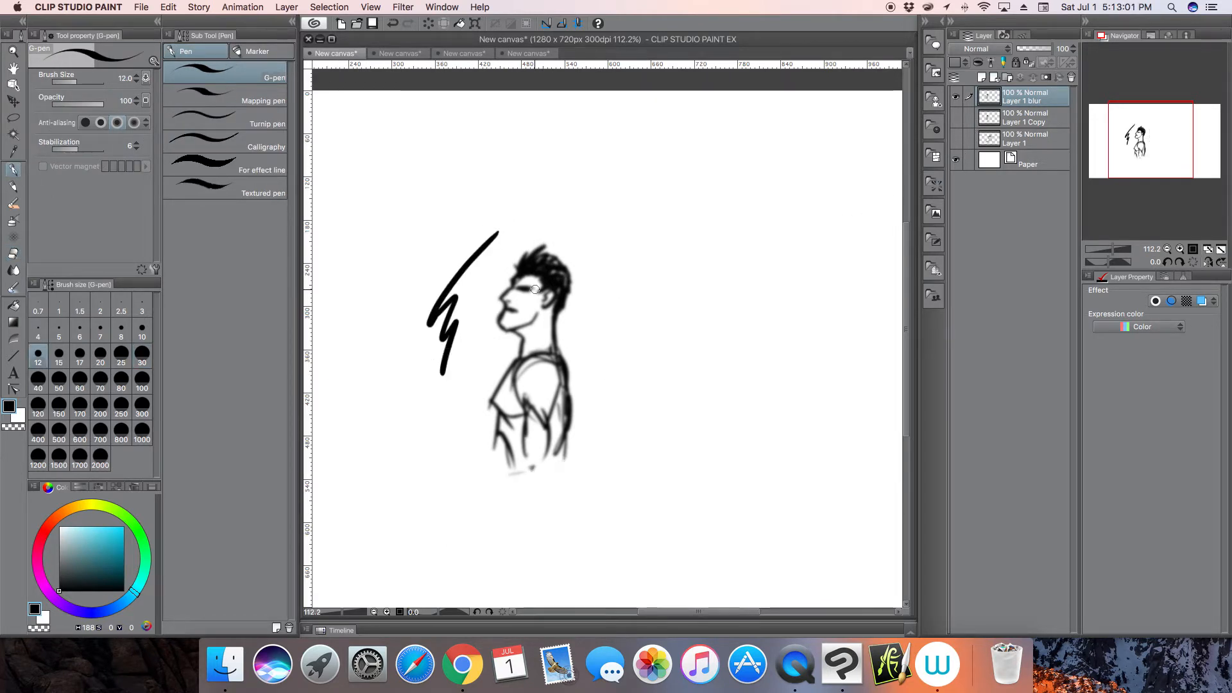
# Apply a Gaussian blur with an area of 6.00 to the figure and the zigzag stroke together.
pyautogui.click(403, 7)
pyautogui.moveTo(420, 24)
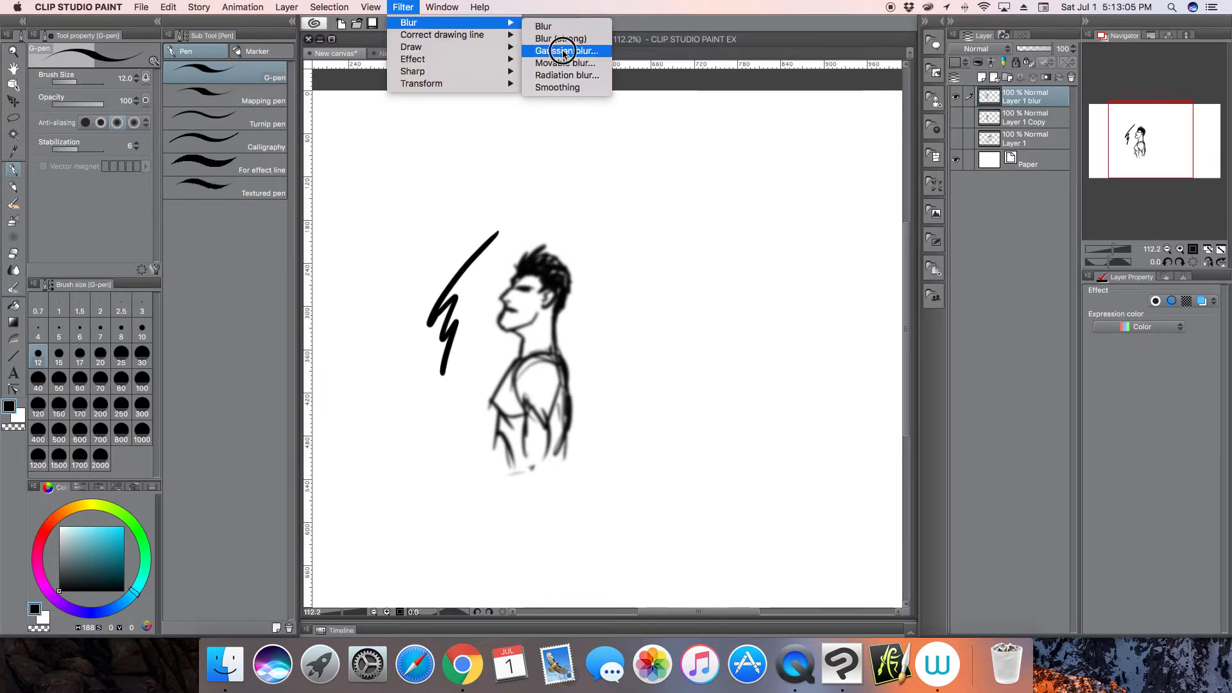
pyautogui.click(564, 50)
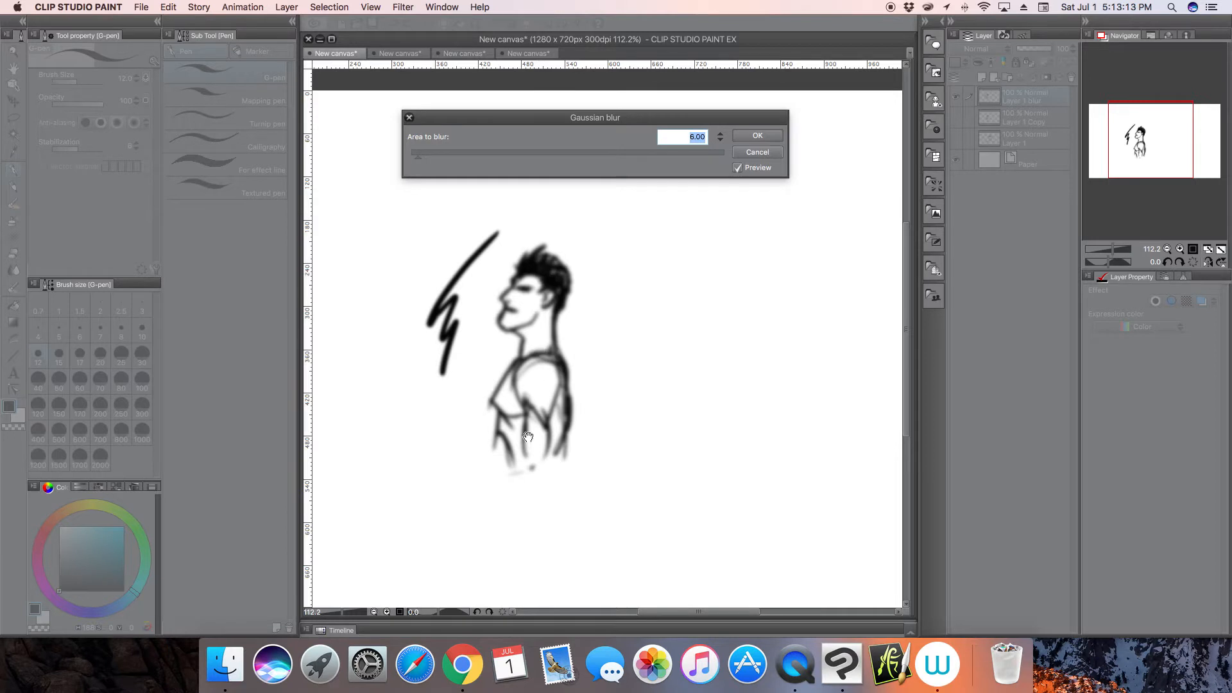
pyautogui.click(749, 136)
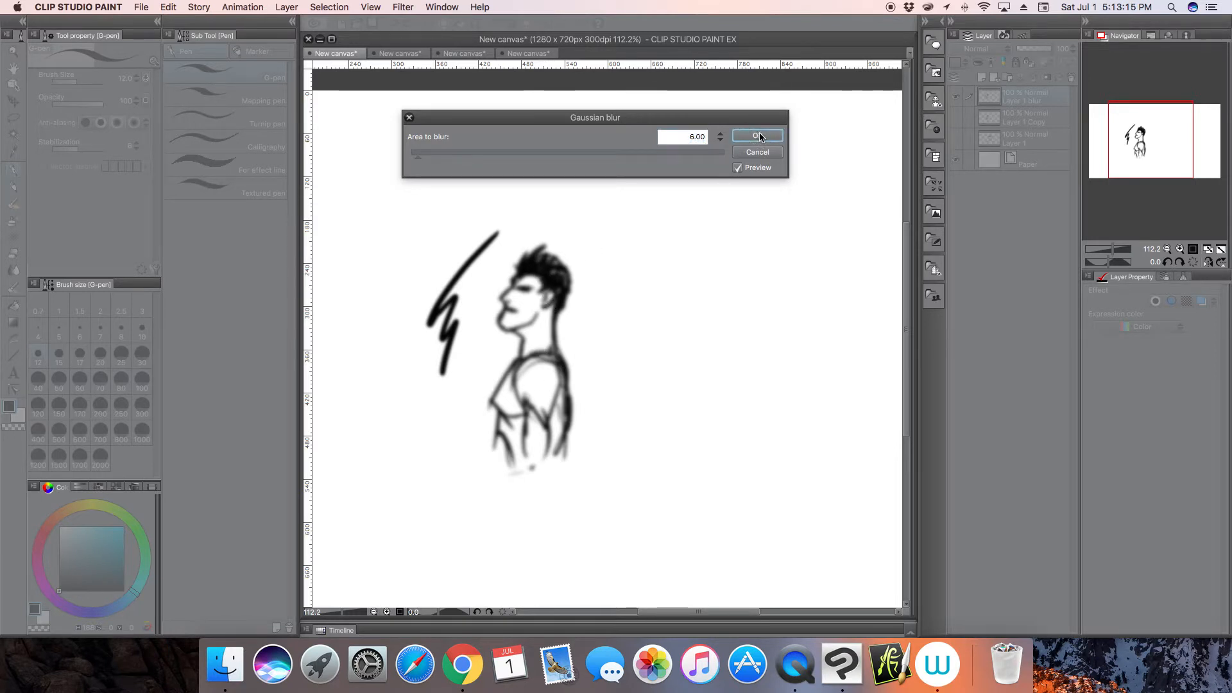
# Preview one more Gaussian blur at 6.00 on Layer 1 blur and cancel it.
pyautogui.click(403, 7)
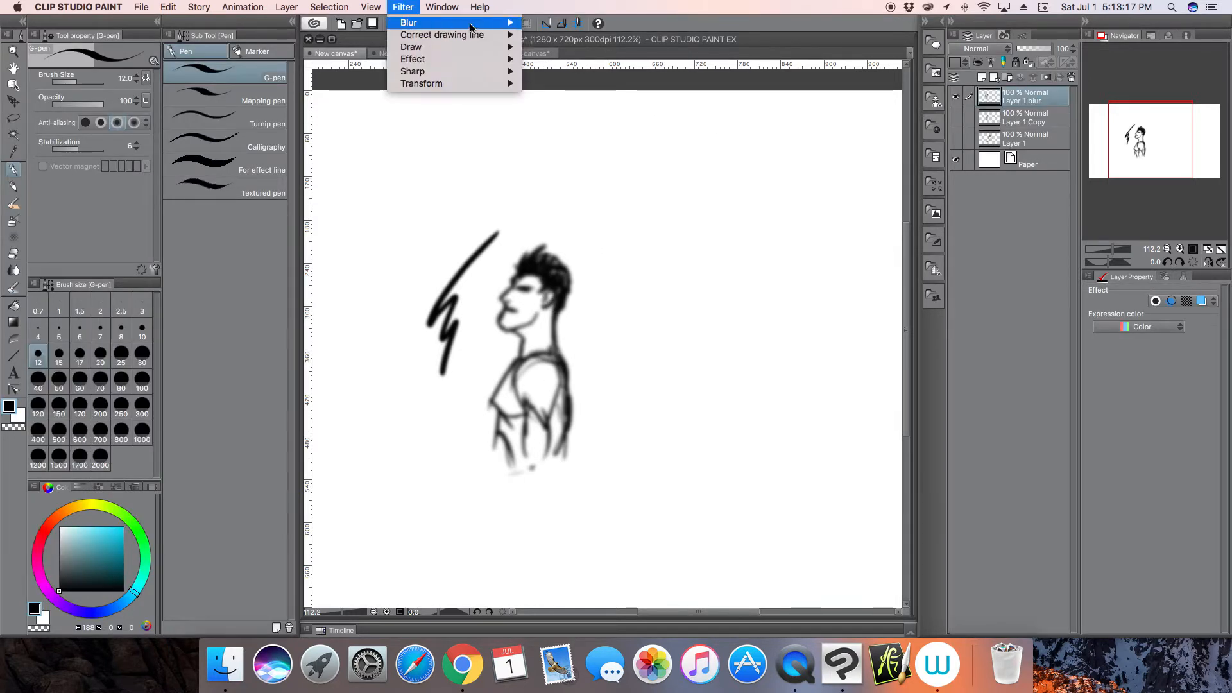
pyautogui.moveTo(487, 22)
pyautogui.click(564, 51)
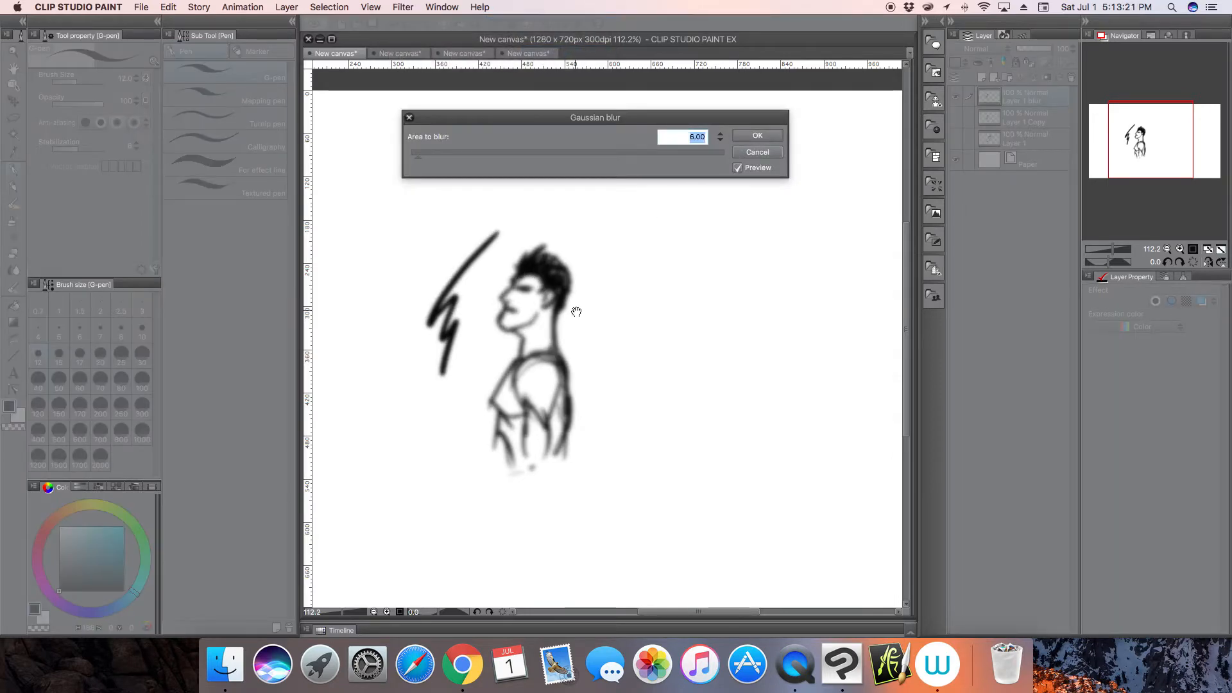
pyautogui.click(758, 152)
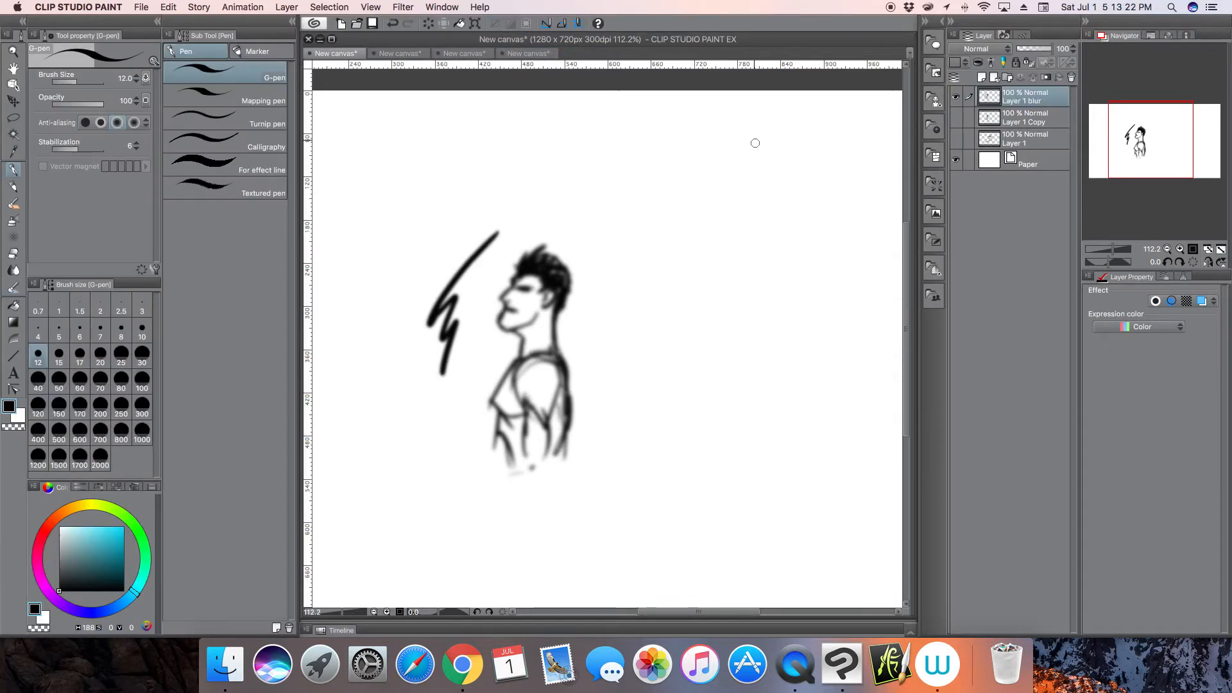
# Undo the repeated Gaussian blur and the zigzag stroke, and show Layer 1 again.
pyautogui.click(394, 22)
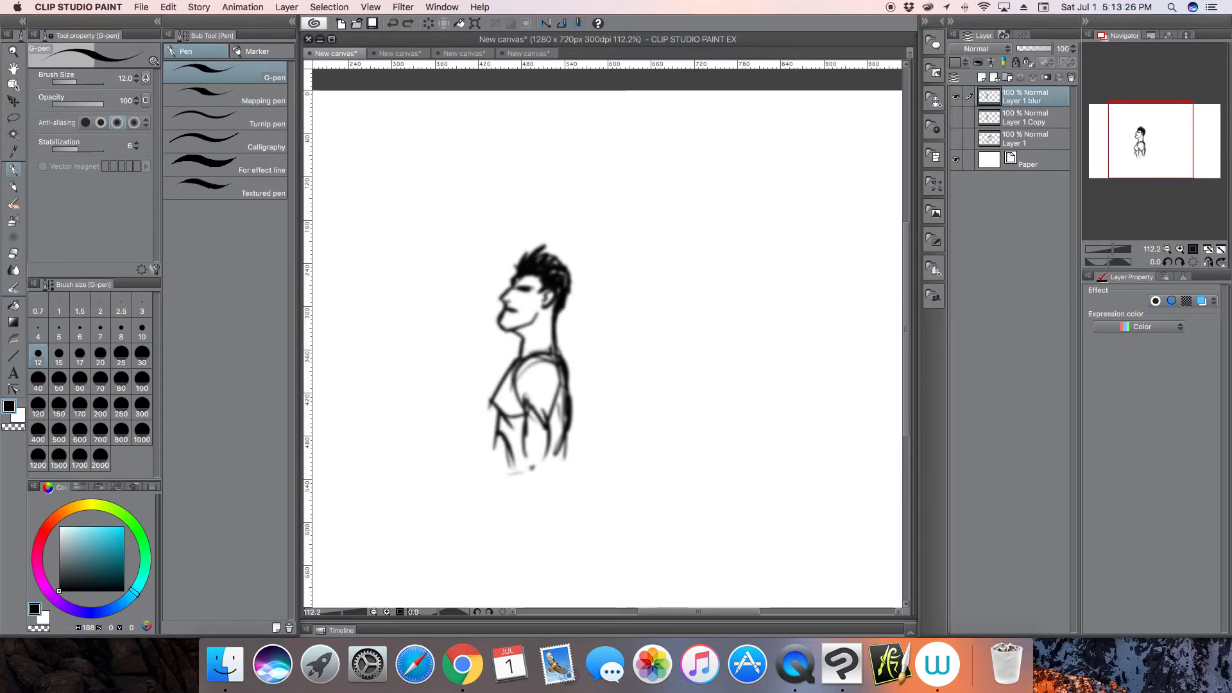
pyautogui.click(956, 140)
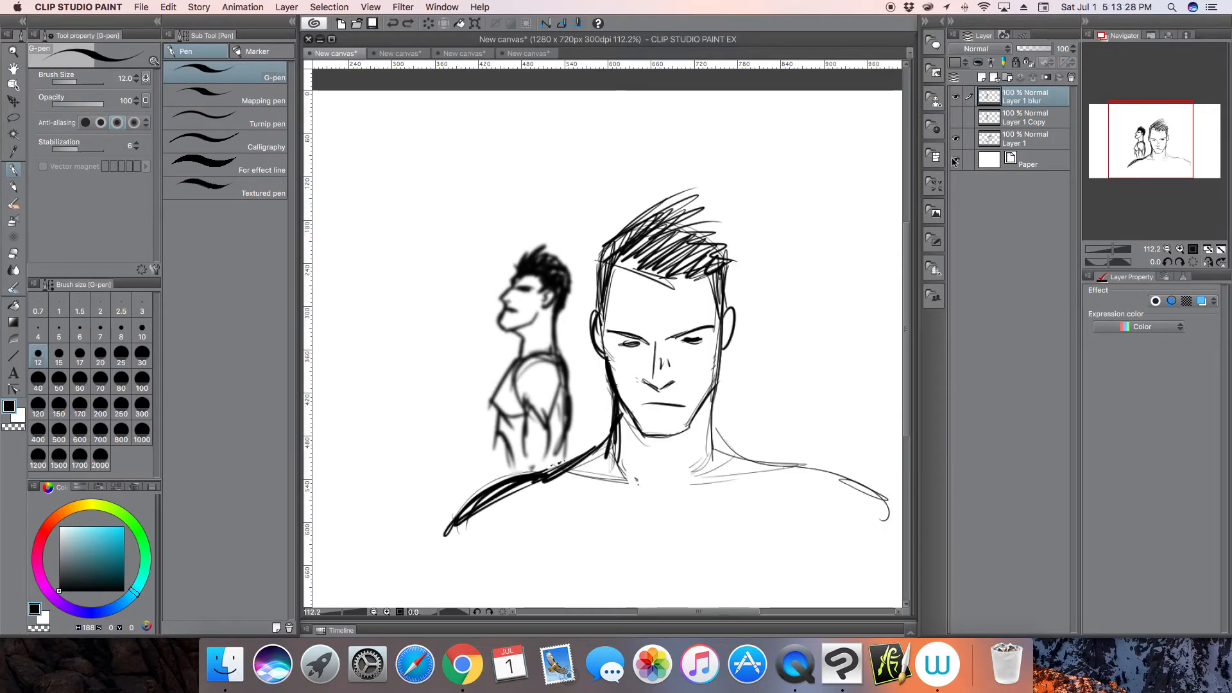
# Compare the blurred and unblurred figure by swapping the visibility of Layer 1 blur and Layer 1 Copy and back.
pyautogui.click(956, 97)
pyautogui.click(956, 117)
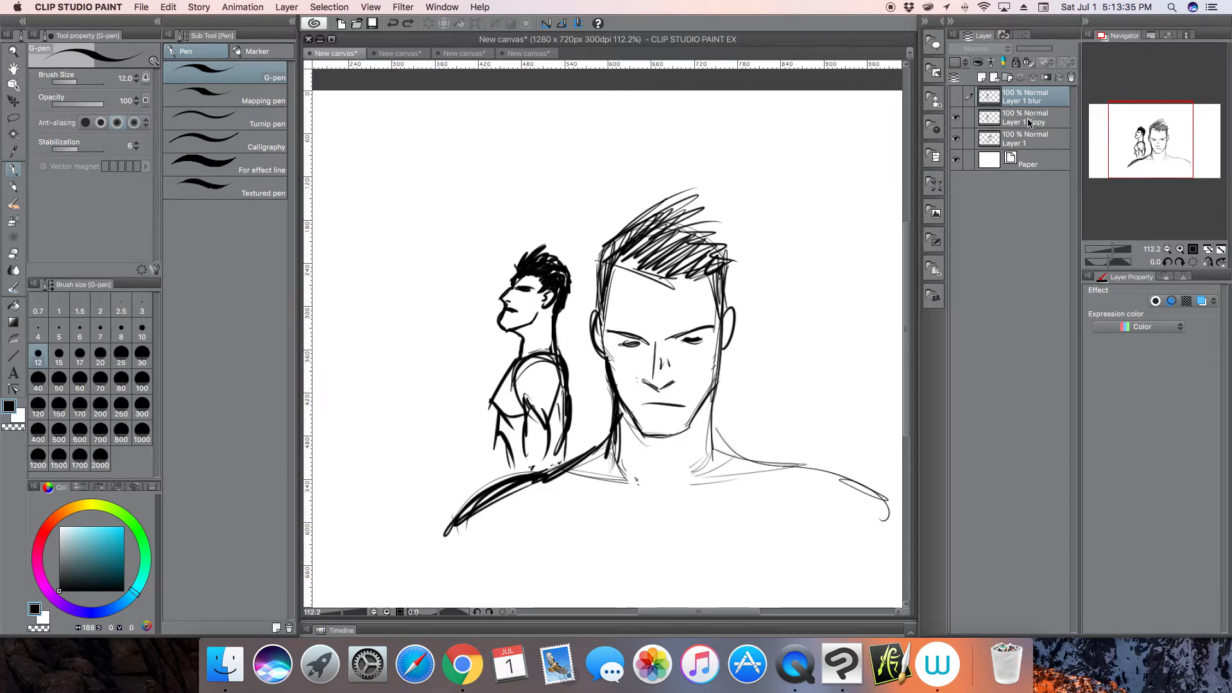
pyautogui.click(956, 98)
pyautogui.click(956, 118)
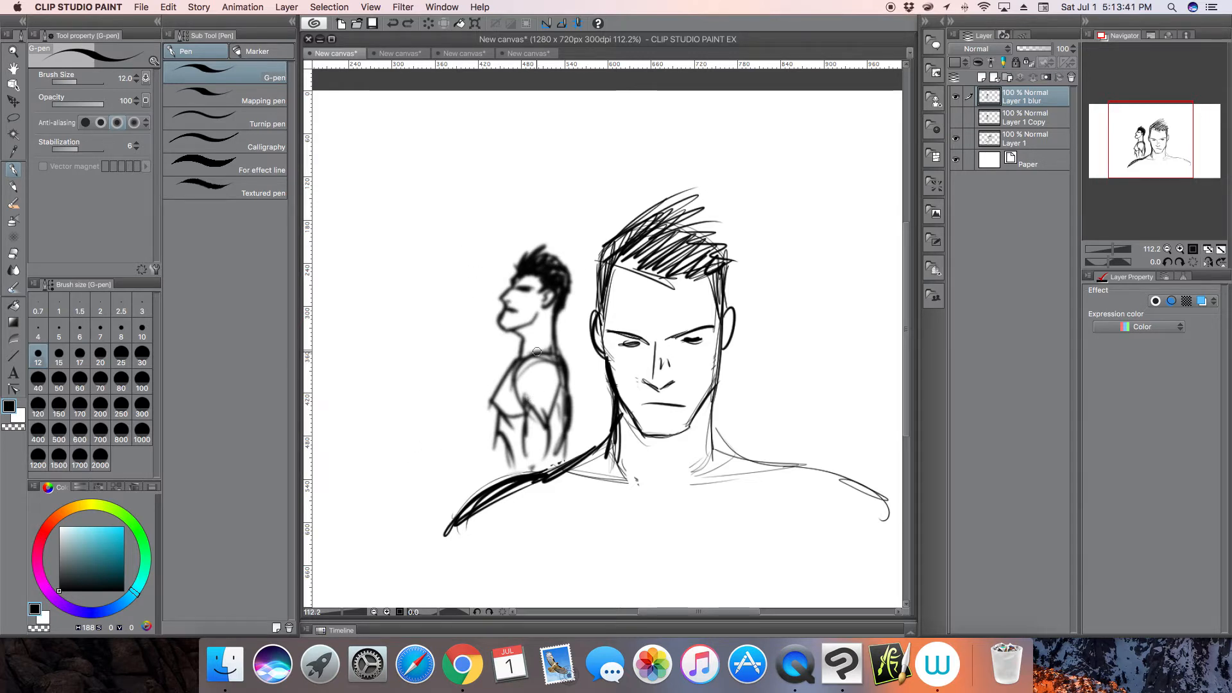
# Sketch a tree with a cloud-shaped crown beside the figure on Layer 1 blur, and undo its strokes.
pyautogui.moveTo(393, 439)
pyautogui.mouseDown()
pyautogui.moveTo(413, 287)
pyautogui.moveTo(431, 418)
pyautogui.mouseUp()
pyautogui.moveTo(410, 289)
pyautogui.mouseDown()
pyautogui.moveTo(507, 222)
pyautogui.moveTo(424, 182)
pyautogui.moveTo(345, 293)
pyautogui.moveTo(409, 287)
pyautogui.mouseUp()
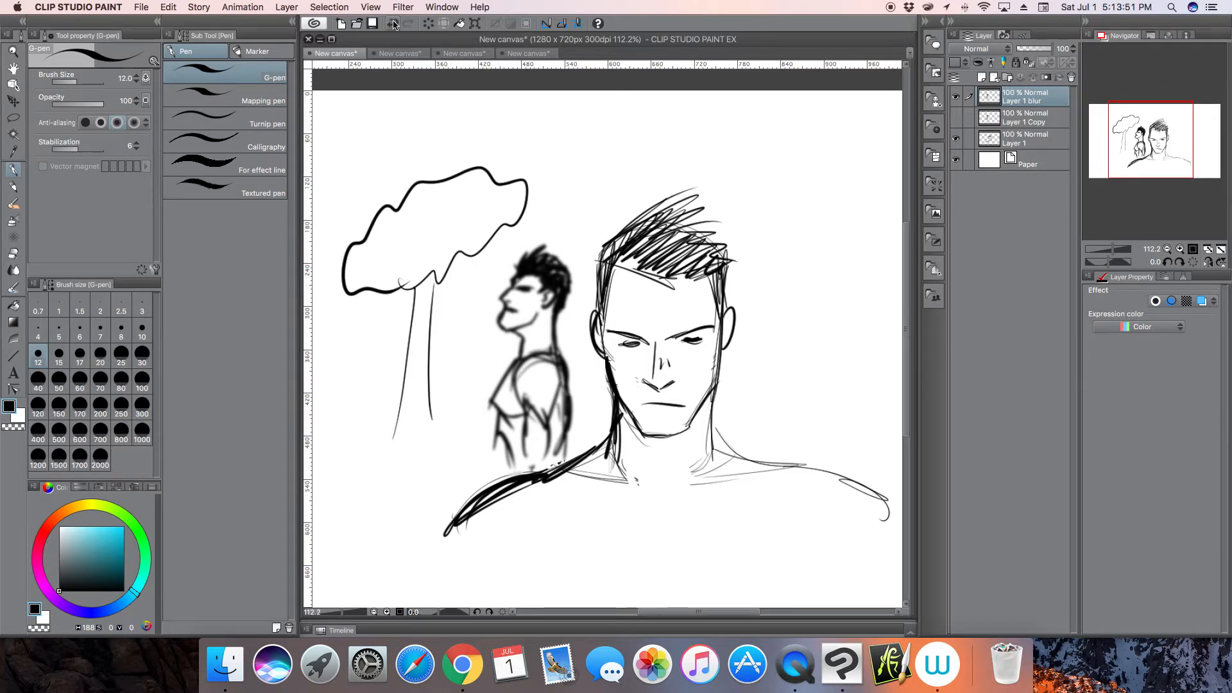
pyautogui.click(393, 24)
pyautogui.click(394, 24)
pyautogui.click(393, 24)
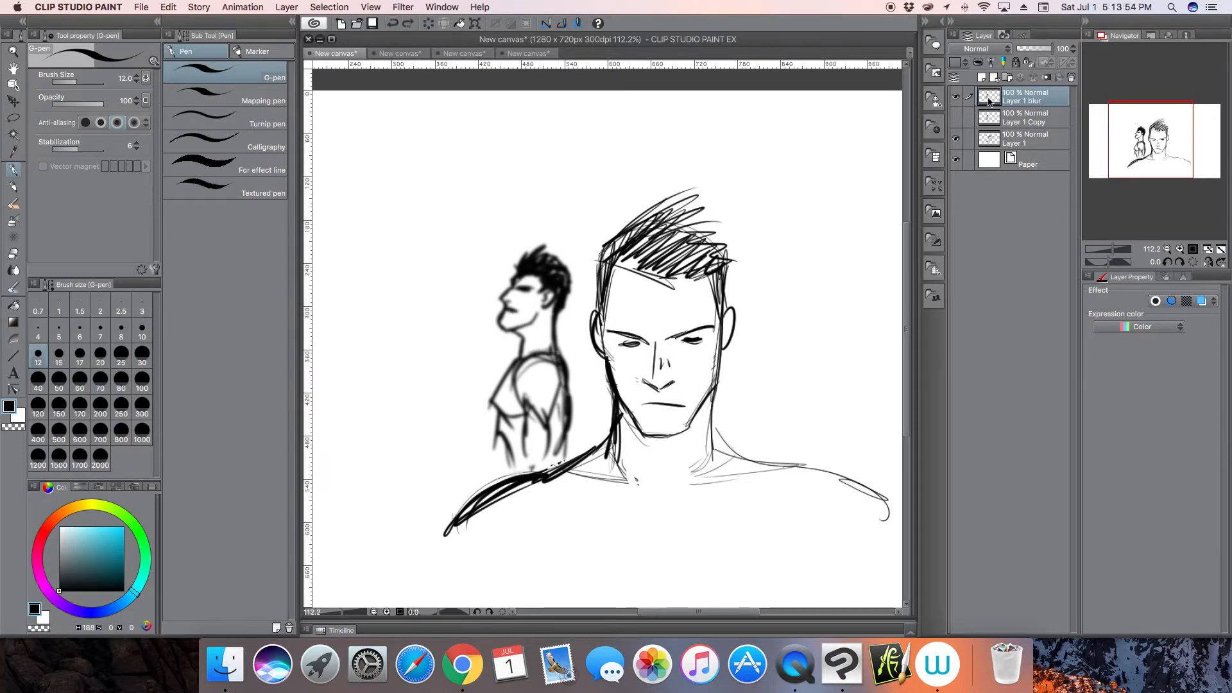
# Show Layer 1 Copy instead of Layer 1 blur, and sketch a tree with a cloud-shaped crown on the copy beside the figure.
pyautogui.click(956, 97)
pyautogui.click(956, 117)
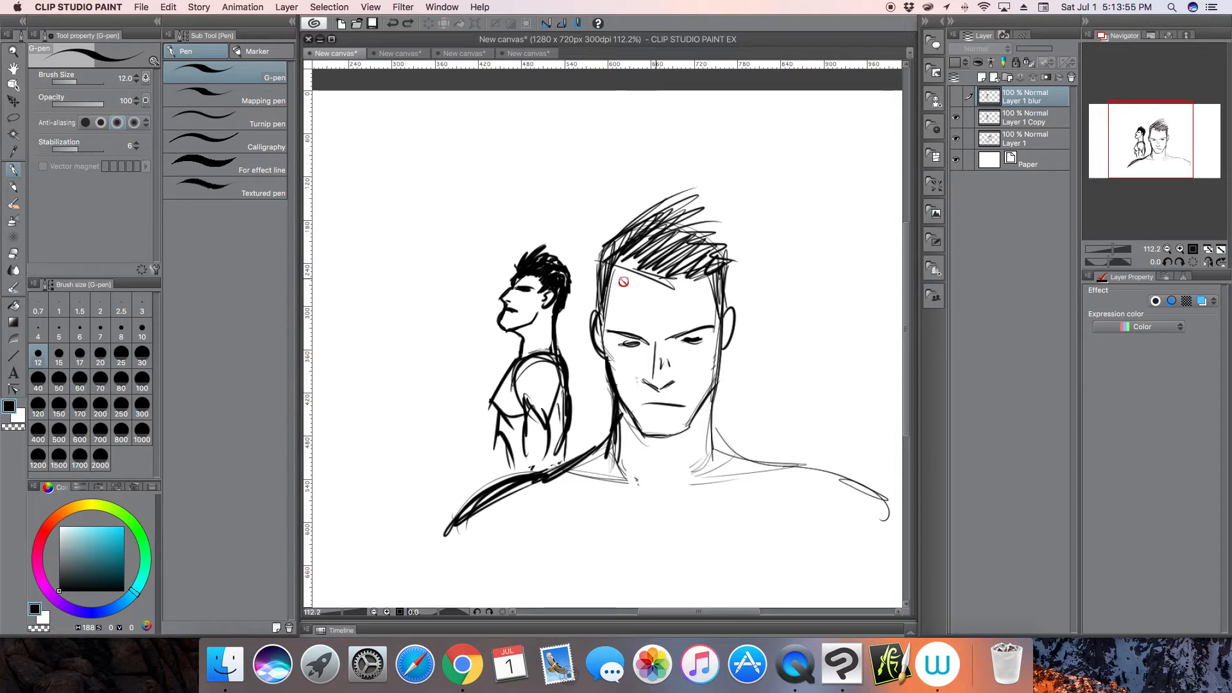
pyautogui.click(1036, 118)
pyautogui.moveTo(393, 403); pyautogui.dragTo(417, 268)
pyautogui.moveTo(424, 388); pyautogui.dragTo(443, 257)
pyautogui.moveTo(404, 251)
pyautogui.mouseDown()
pyautogui.moveTo(502, 215)
pyautogui.moveTo(422, 201)
pyautogui.moveTo(384, 249)
pyautogui.mouseUp()
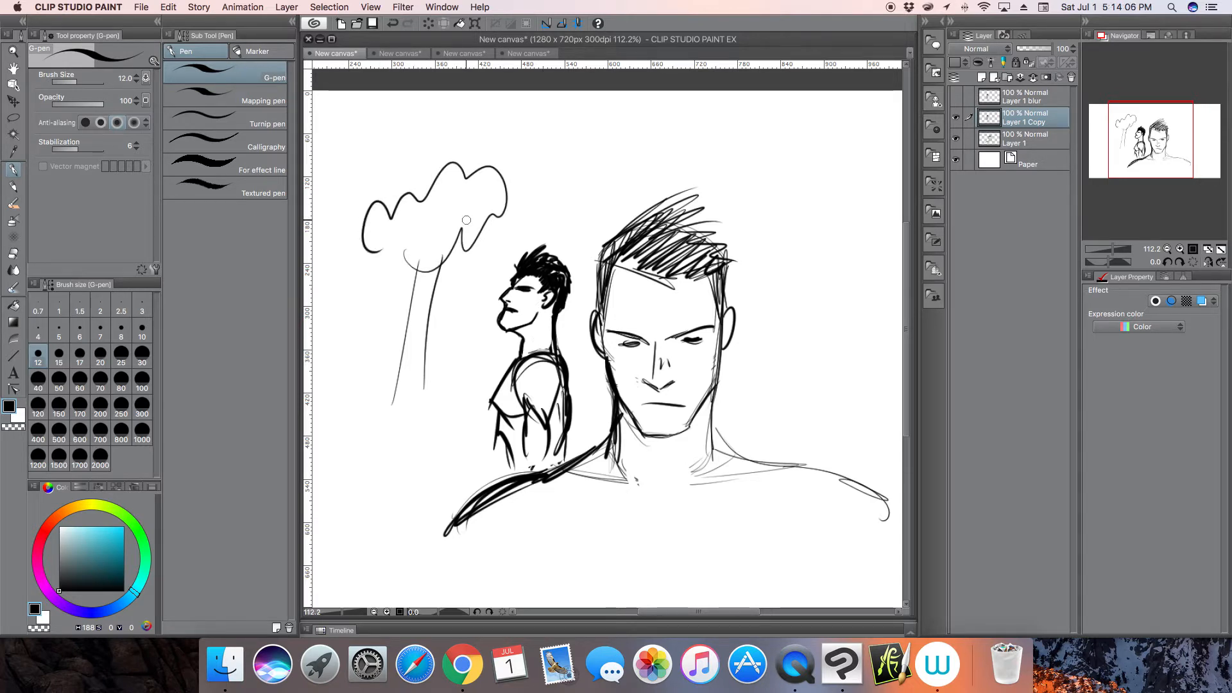
# Hide Layer 1 Copy, show Layer 1 blur in its place and make Layer 1 blur the active layer.
pyautogui.click(960, 119)
pyautogui.click(956, 97)
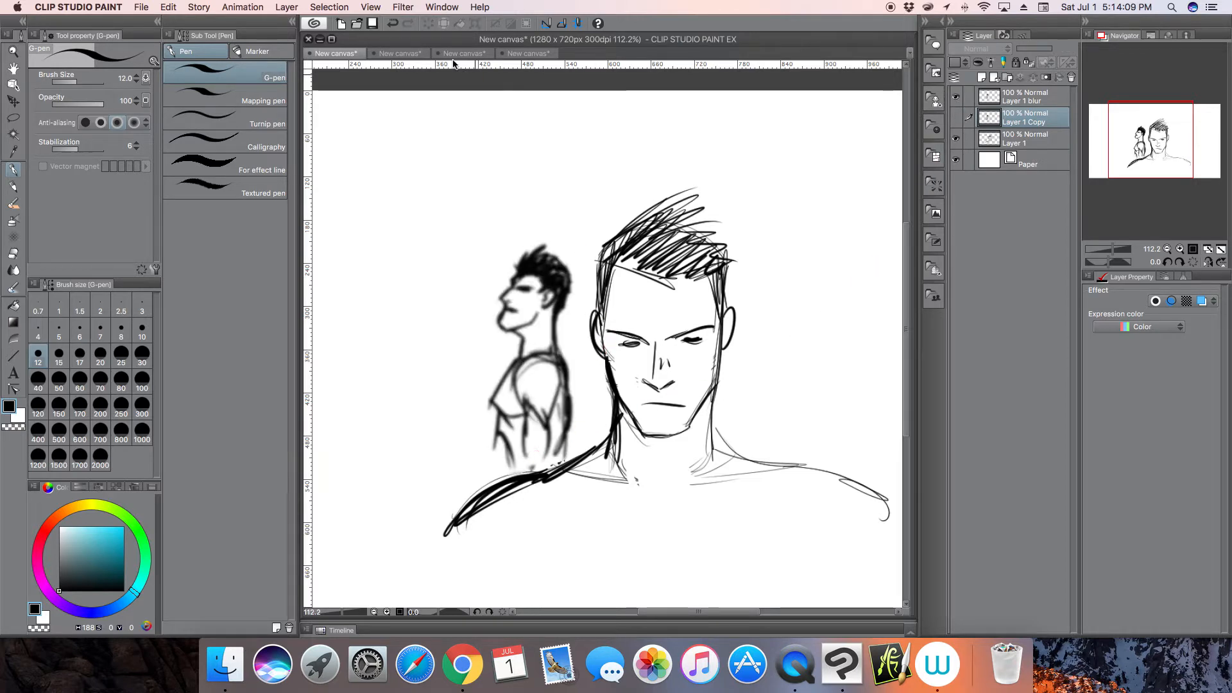
pyautogui.click(403, 7)
pyautogui.moveTo(434, 24)
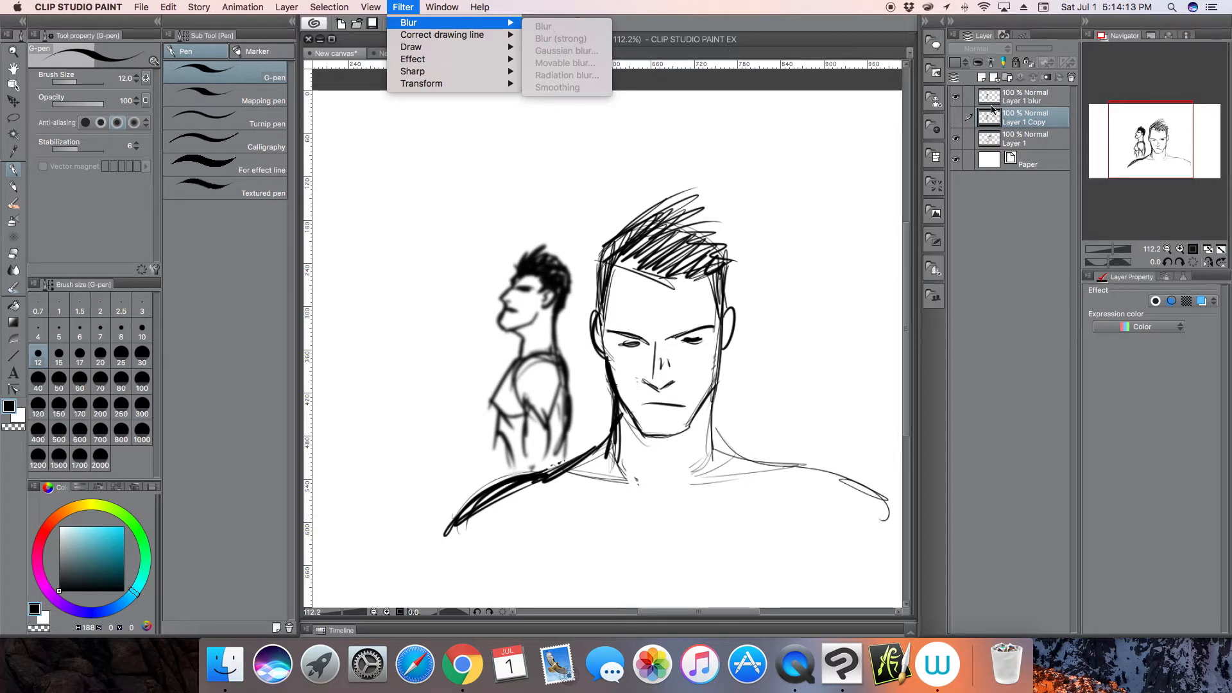
pyautogui.click(1032, 100)
pyautogui.click(1028, 100)
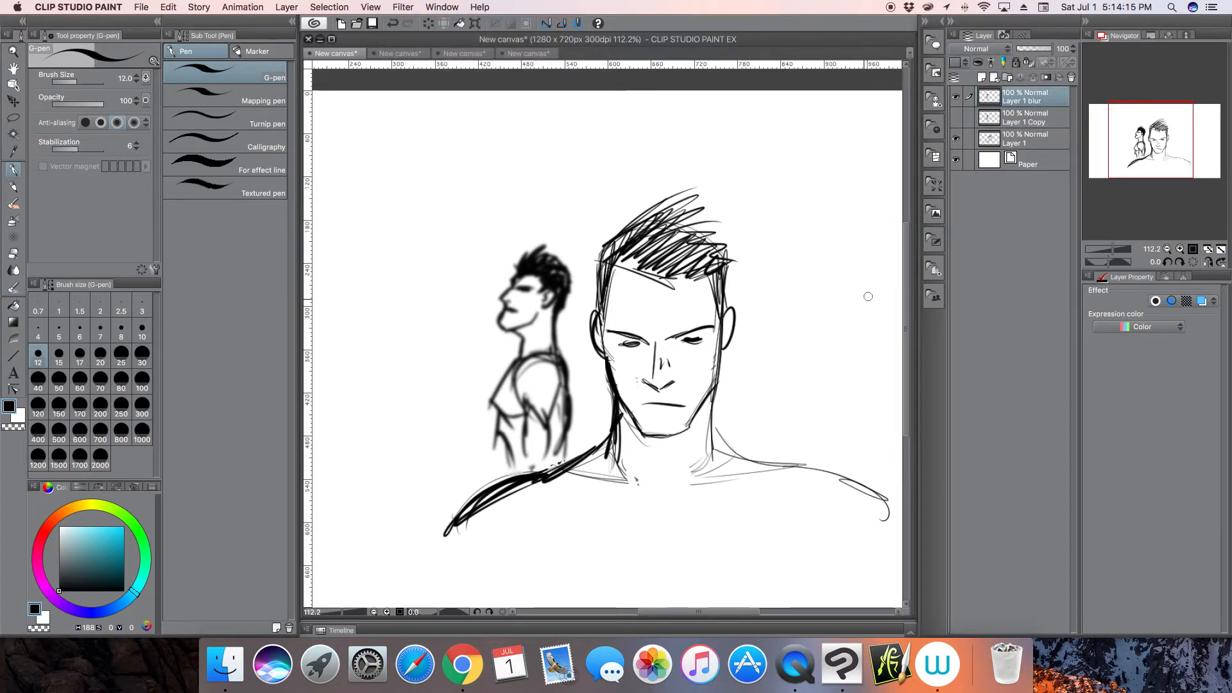
pyautogui.moveTo(1114, 252); pyautogui.dragTo(1108, 252)
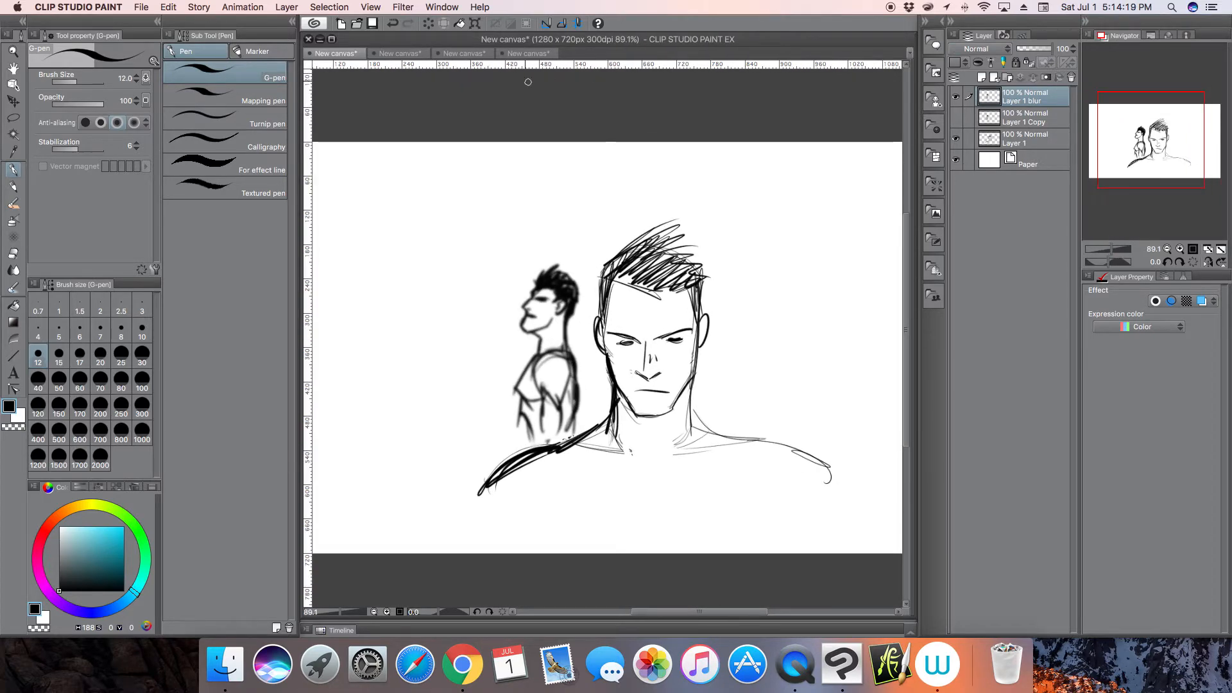
# Switch to the second canvas with the lunging figure sketch and start the Movable blur filter on it.
pyautogui.click(413, 57)
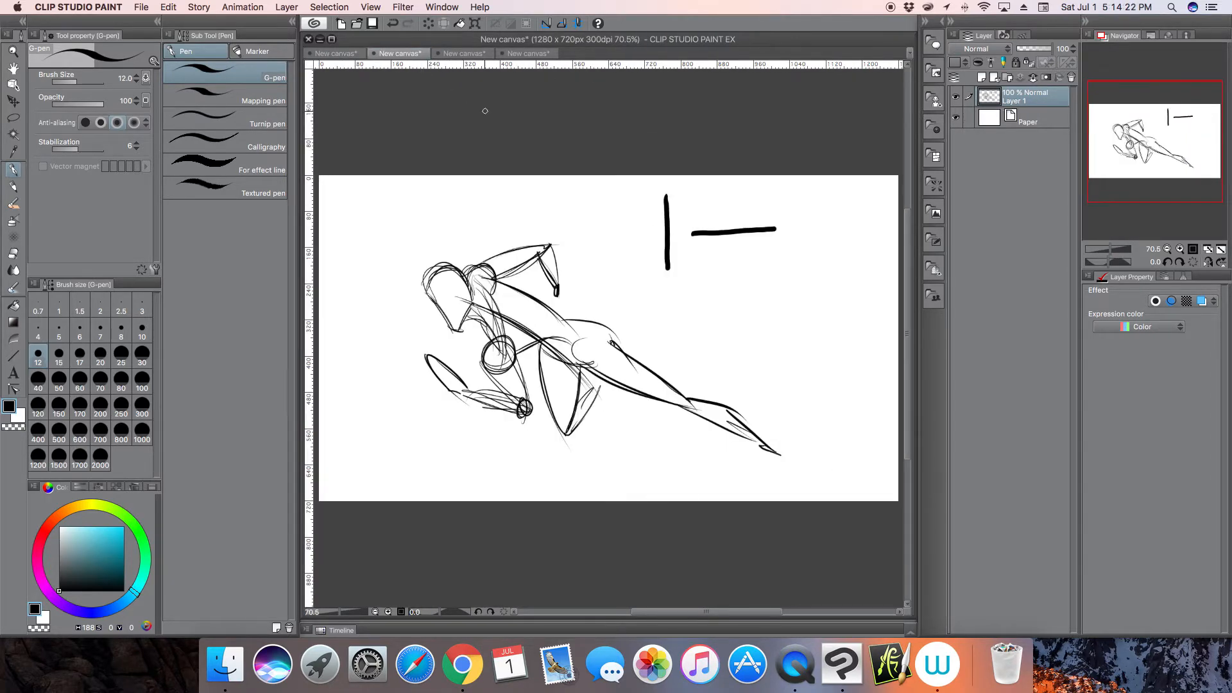
pyautogui.click(415, 9)
pyautogui.moveTo(421, 23)
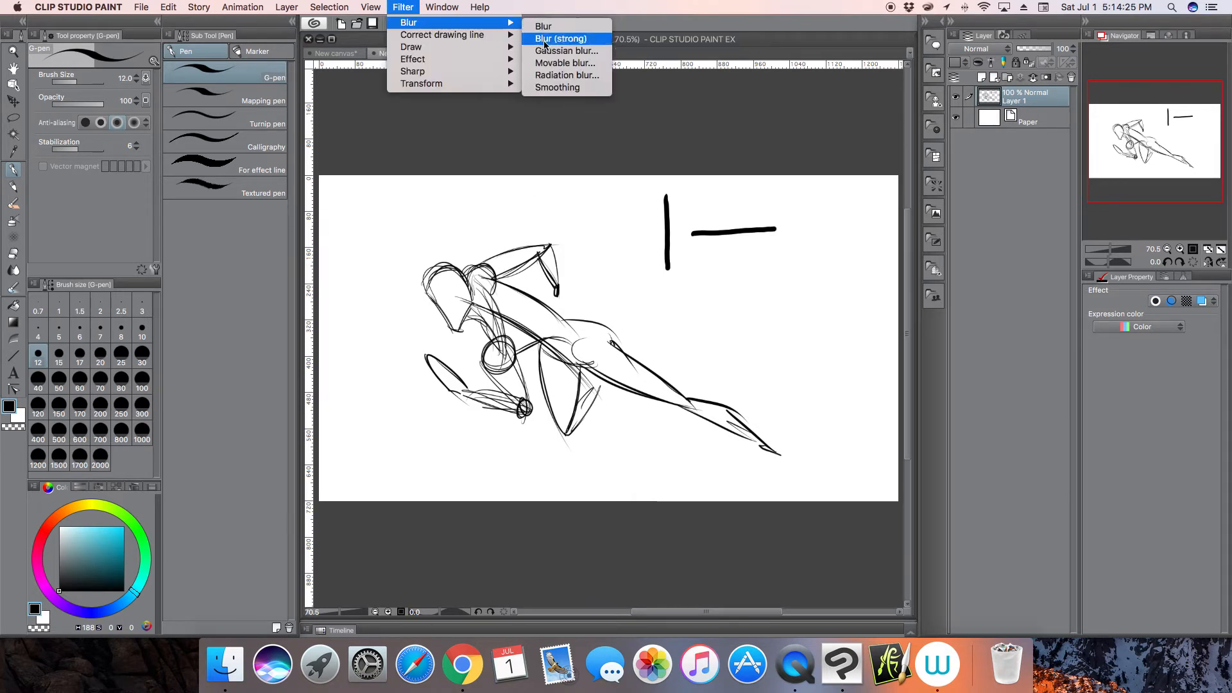
pyautogui.click(588, 64)
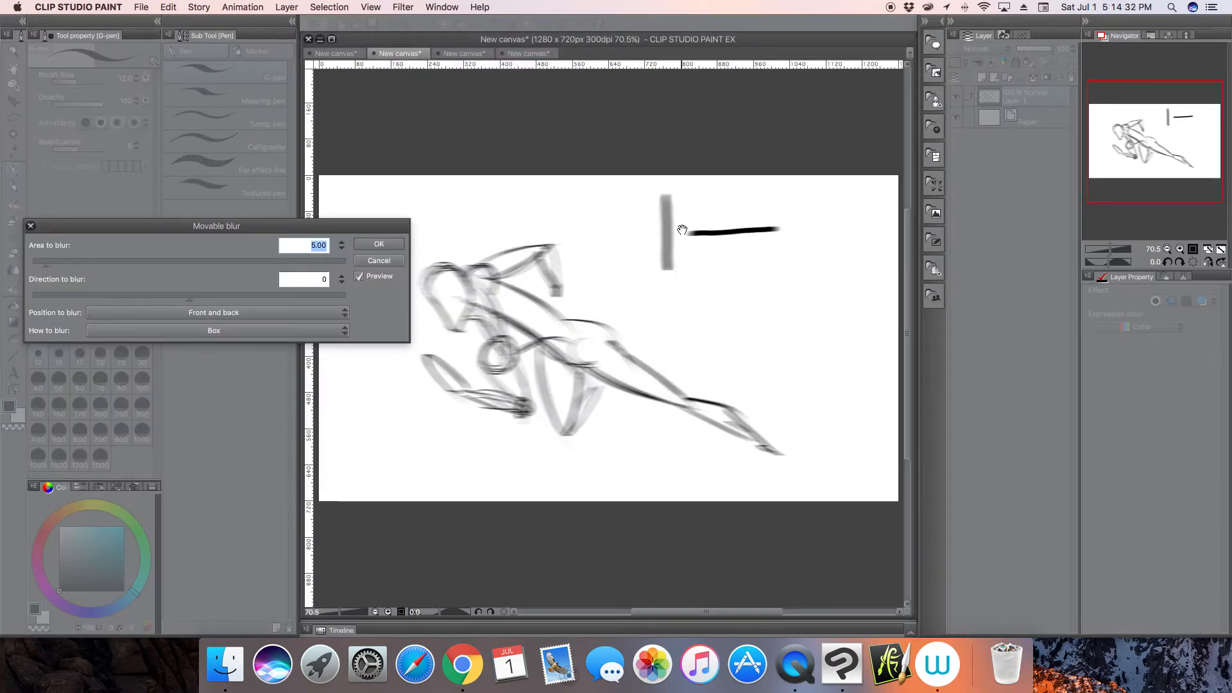
# Compare the original lines with the movable blur by turning its preview off and on.
pyautogui.click(359, 276)
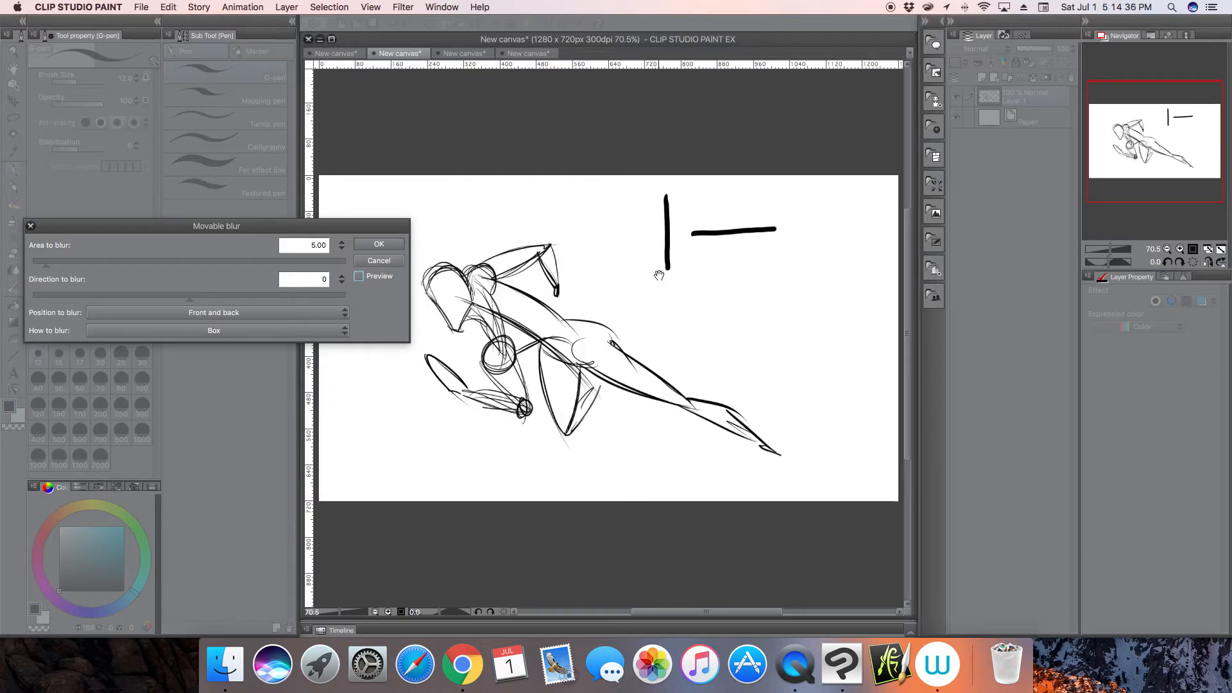
pyautogui.moveTo(373, 225); pyautogui.dragTo(789, 318)
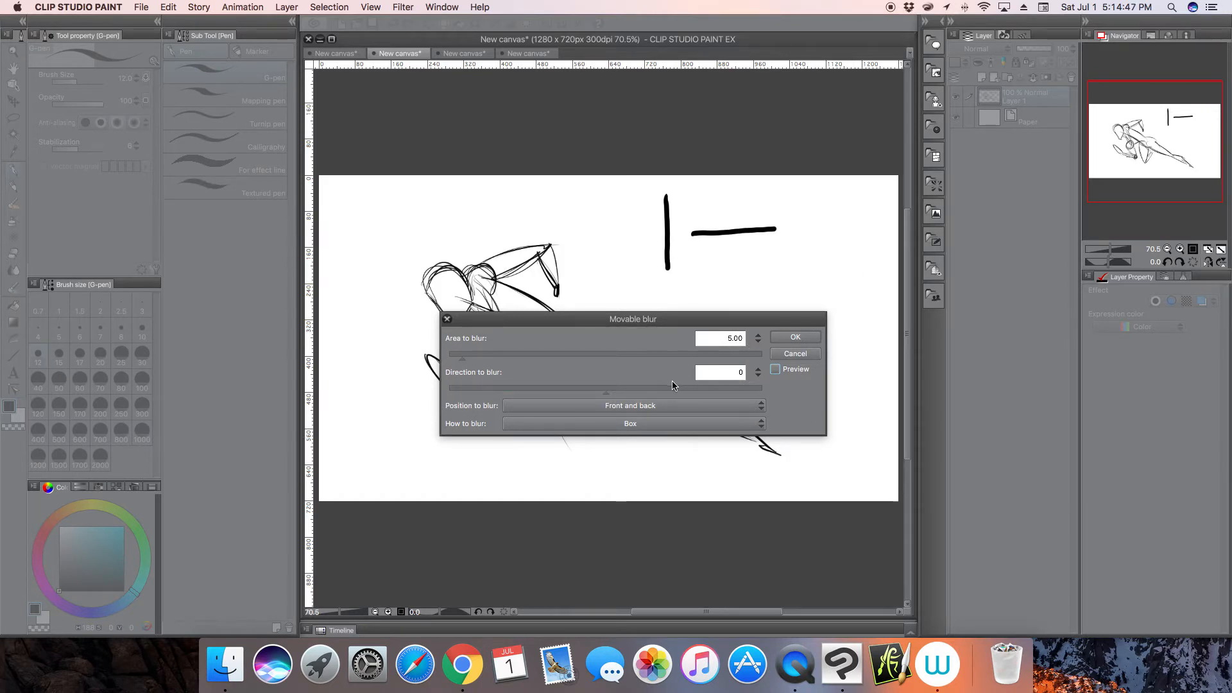
pyautogui.click(778, 369)
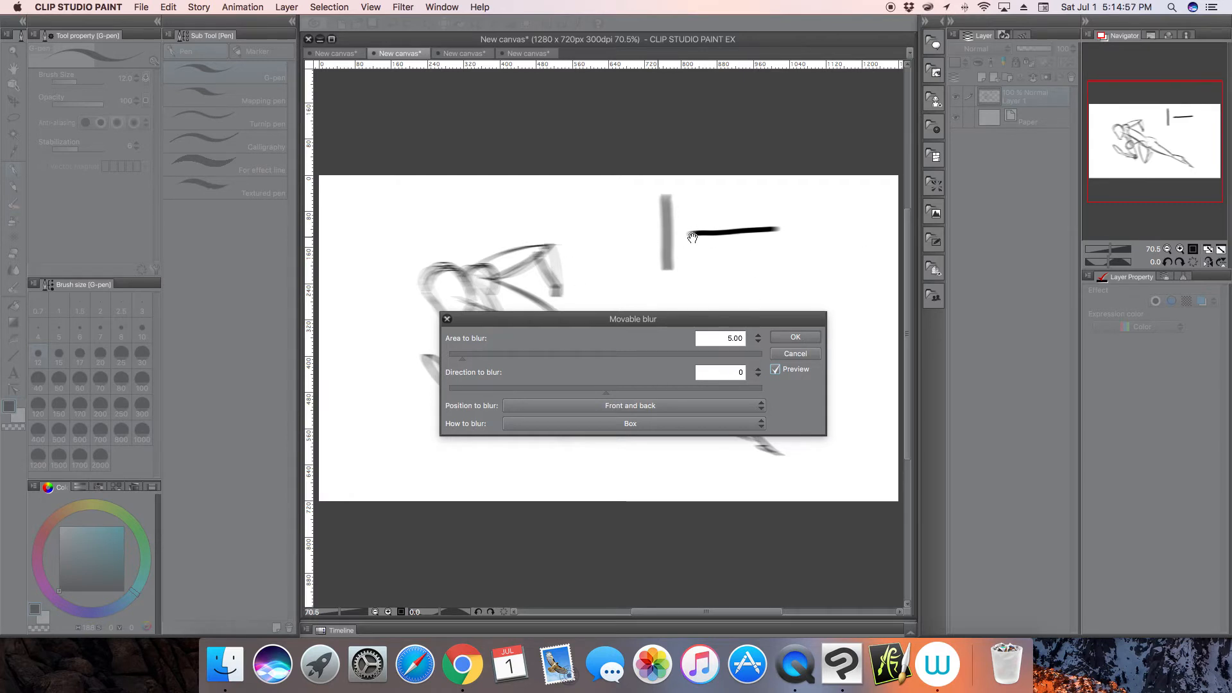
# Try blur directions of 90 and 45, and set the direction back to 0.
pyautogui.doubleClick(738, 373)
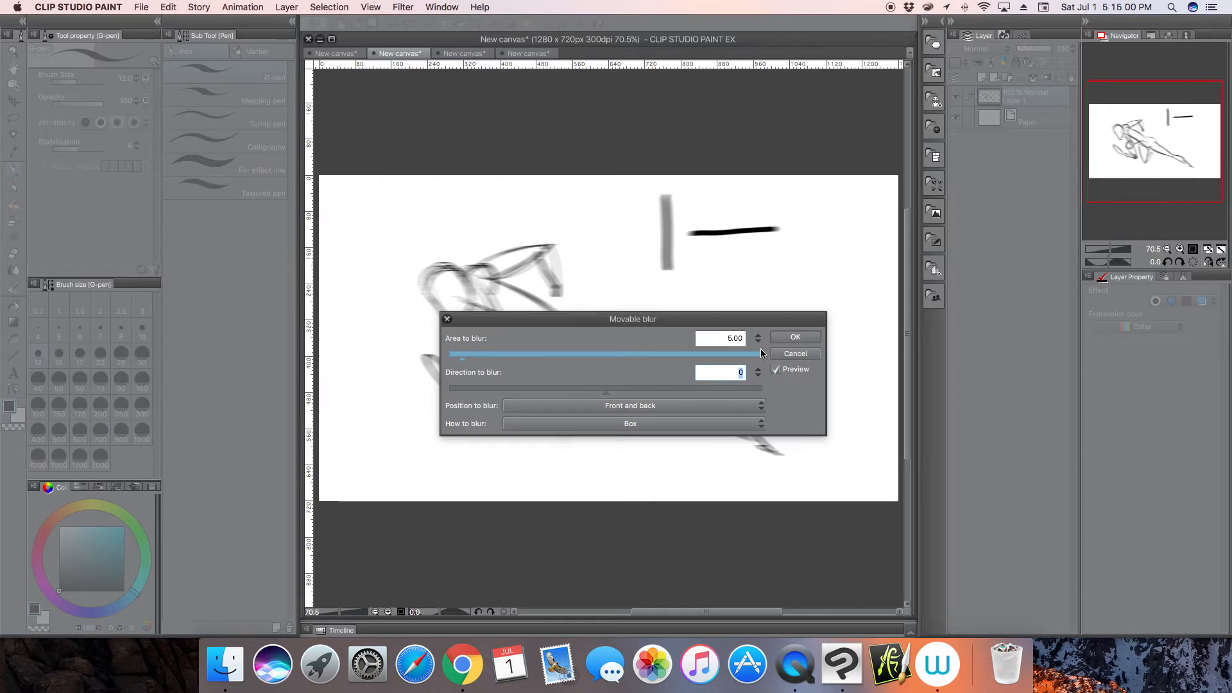
pyautogui.write('90')
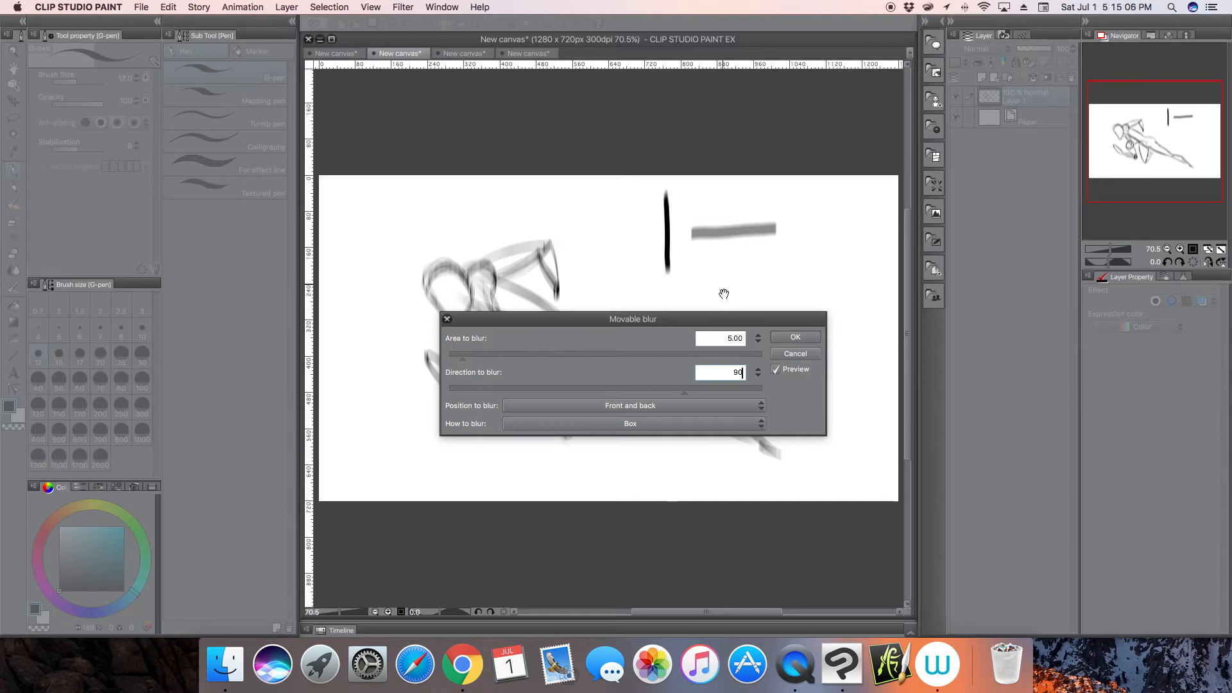
pyautogui.doubleClick(738, 372)
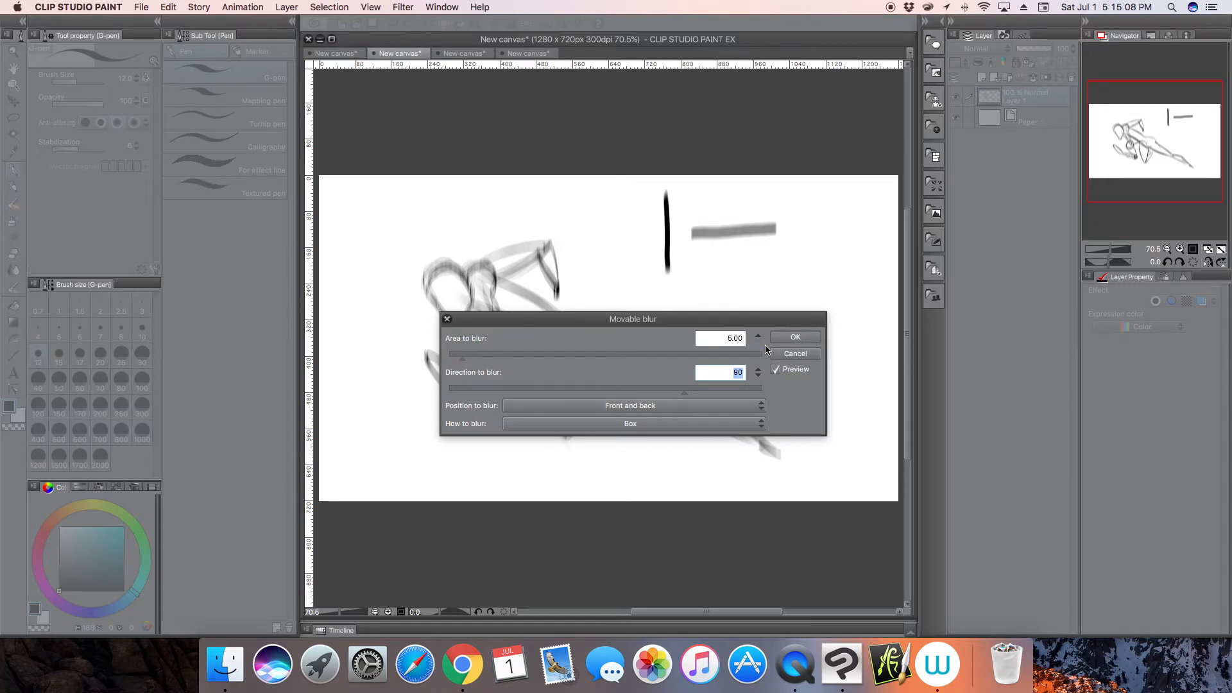
pyautogui.write('45')
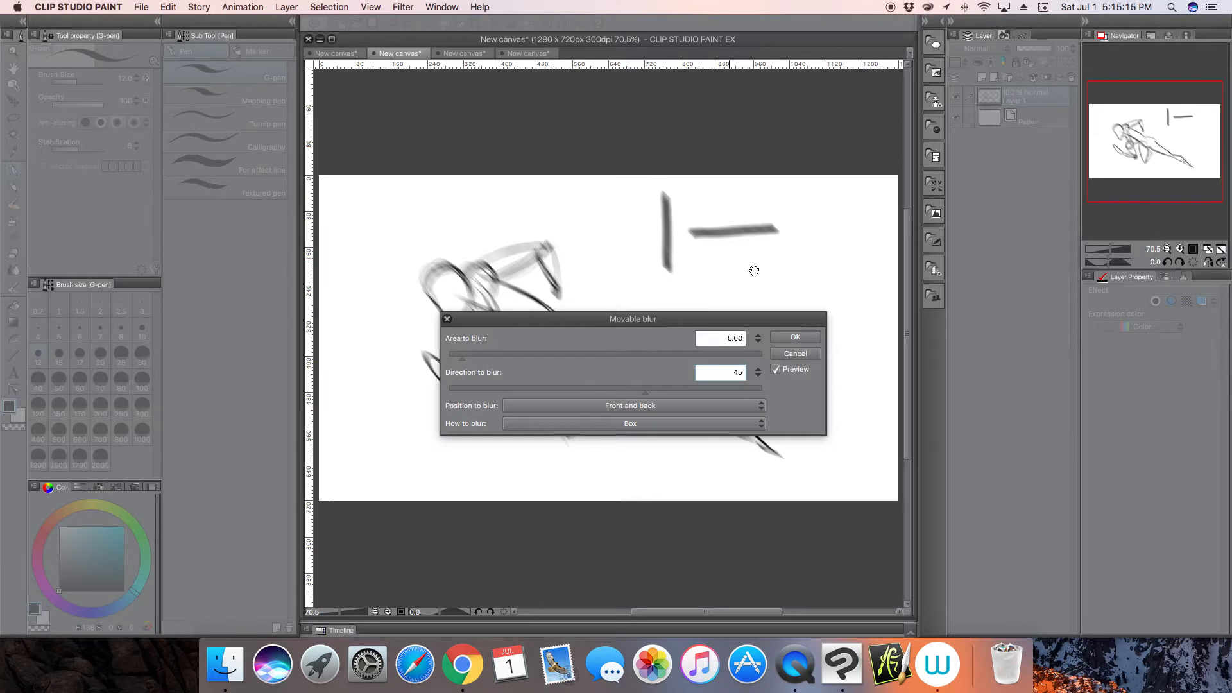
pyautogui.doubleClick(739, 373)
pyautogui.write('0')
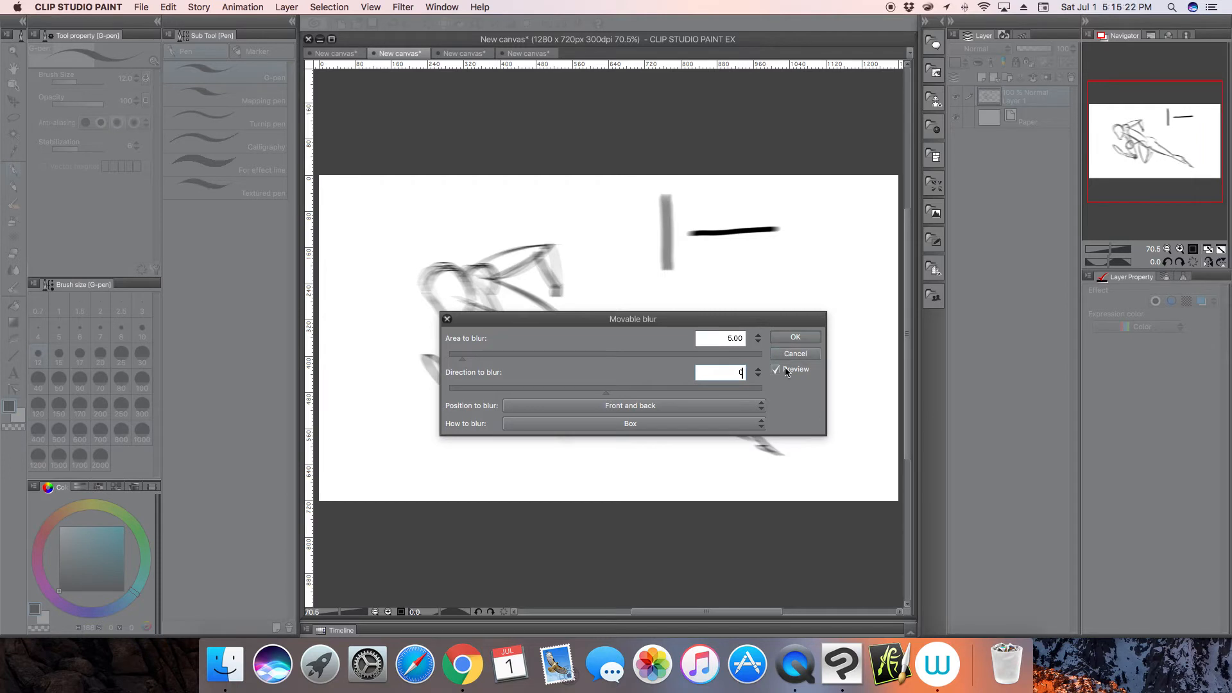
# Try a stronger movable blur with an area of 28.39, and reduce the area to blur to 8.10.
pyautogui.click(536, 354)
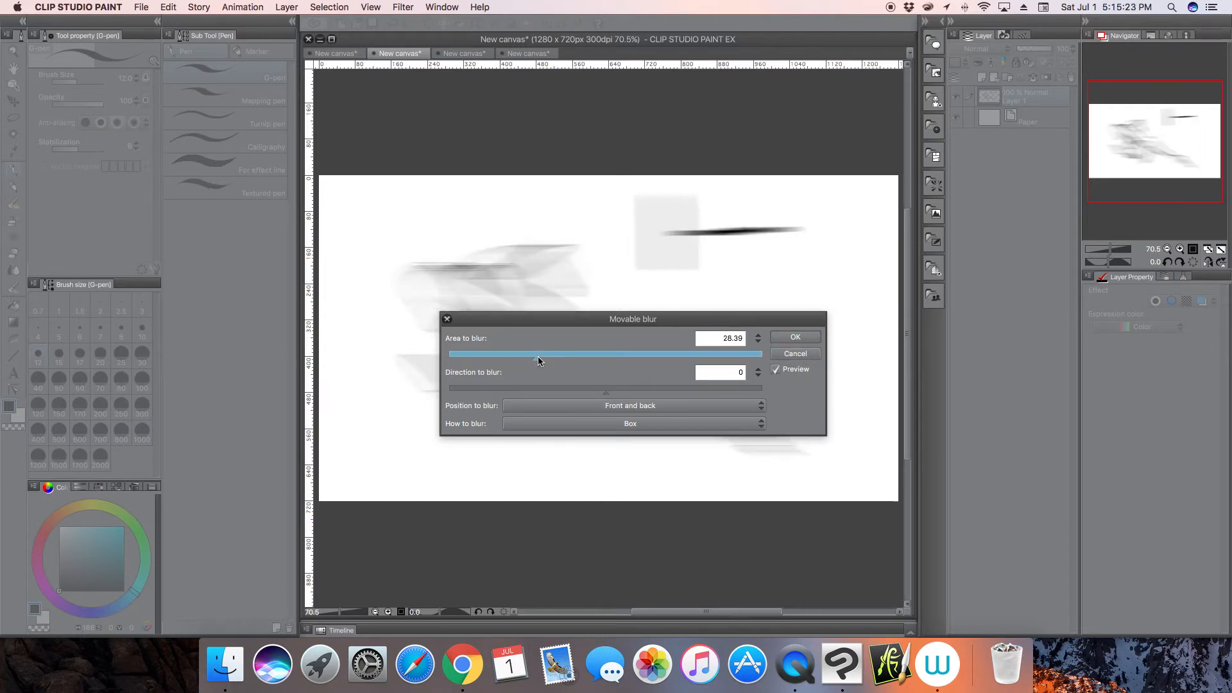
pyautogui.moveTo(521, 352); pyautogui.dragTo(462, 360)
pyautogui.moveTo(482, 362)
pyautogui.mouseDown()
pyautogui.moveTo(510, 353)
pyautogui.moveTo(472, 357)
pyautogui.mouseUp()
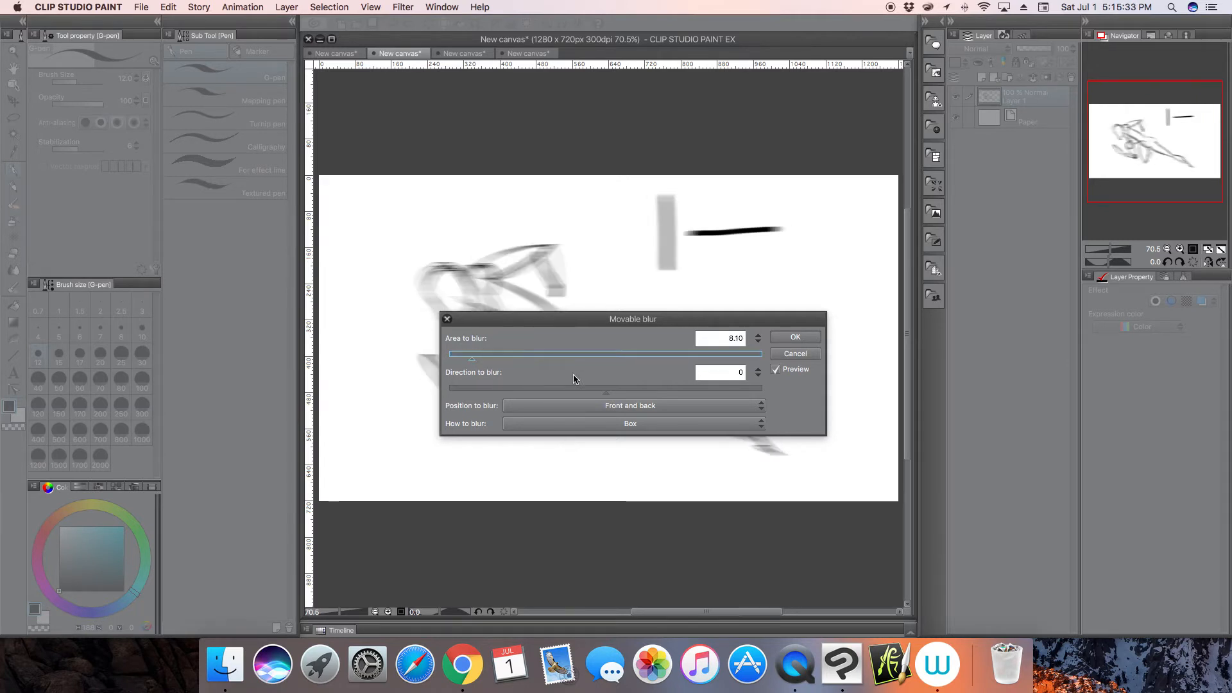
# Compare the Smooth and Box blur methods on the figure and test lines, and leave the method on Box.
pyautogui.click(636, 426)
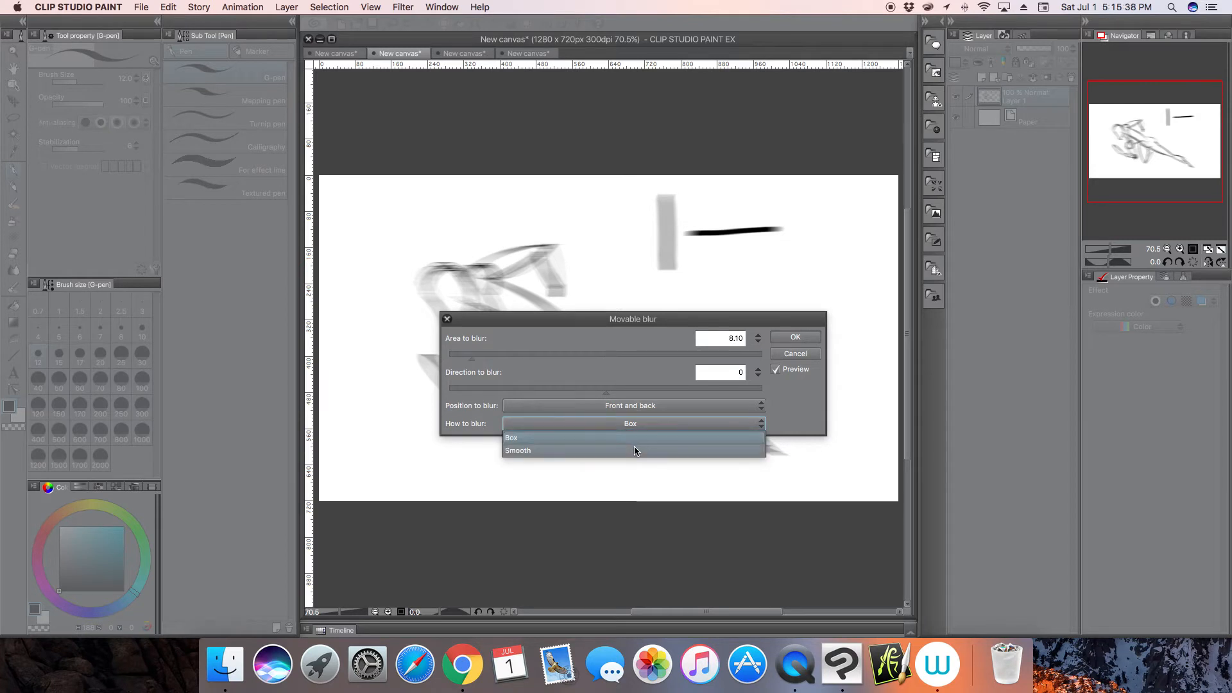
pyautogui.click(634, 451)
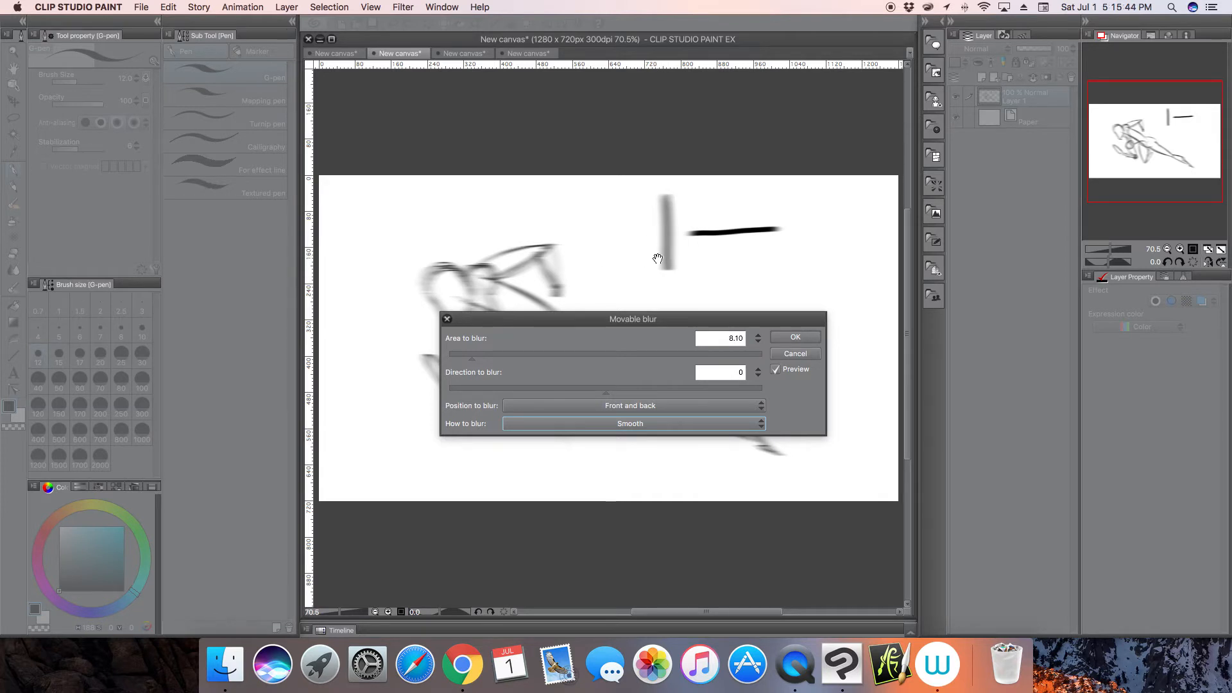
pyautogui.click(628, 423)
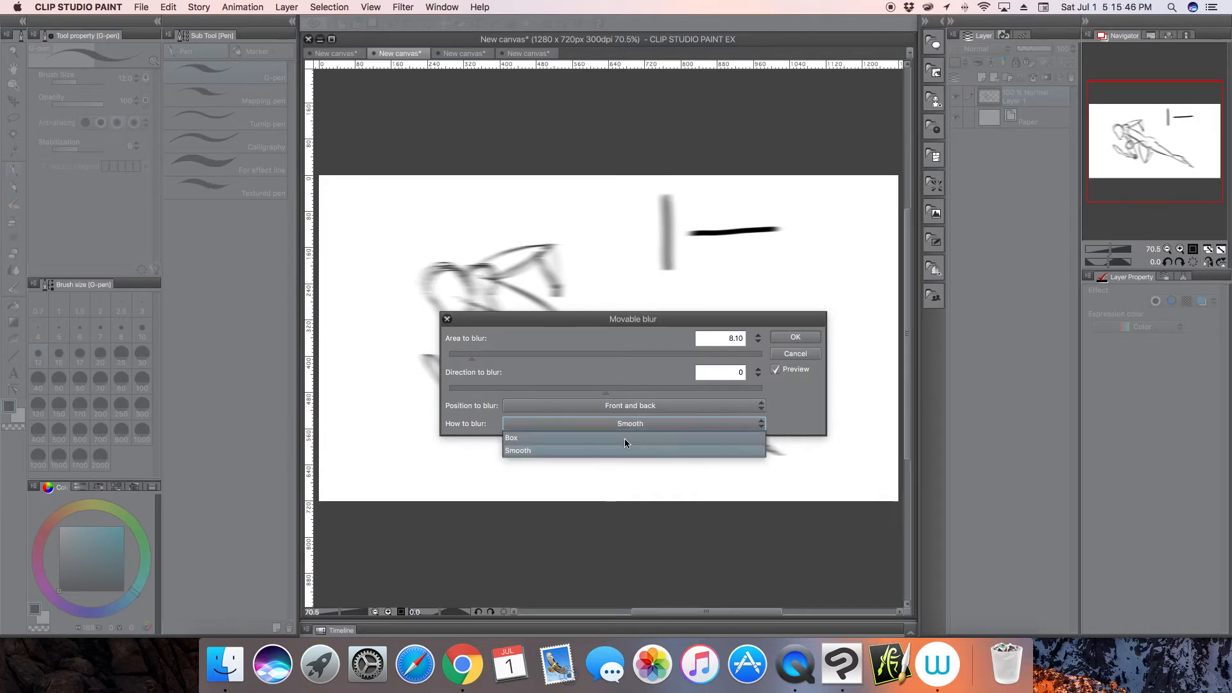
pyautogui.click(618, 439)
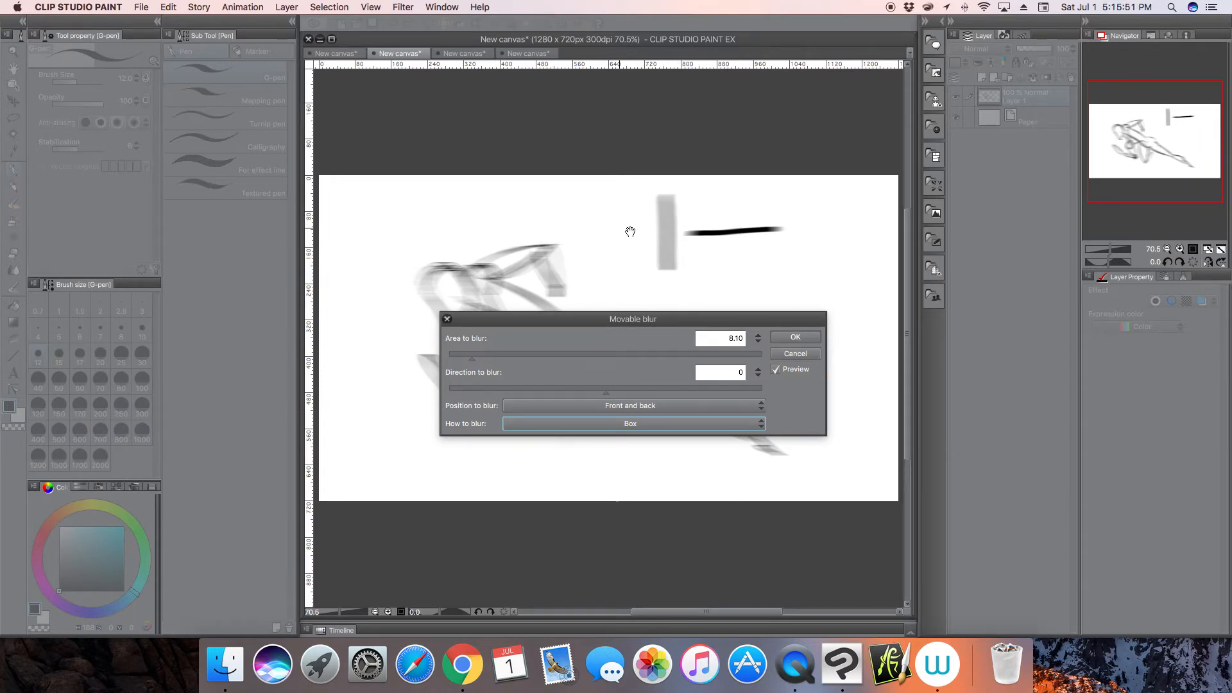
pyautogui.click(627, 424)
pyautogui.click(609, 449)
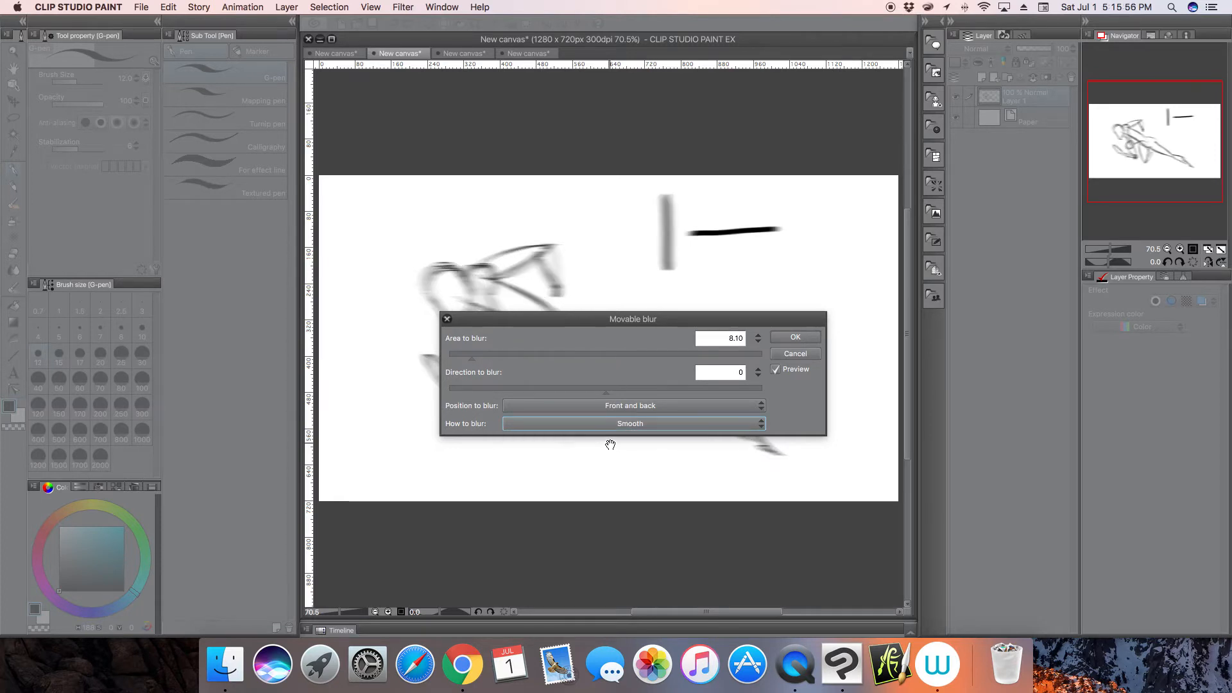
pyautogui.moveTo(623, 319); pyautogui.dragTo(580, 463)
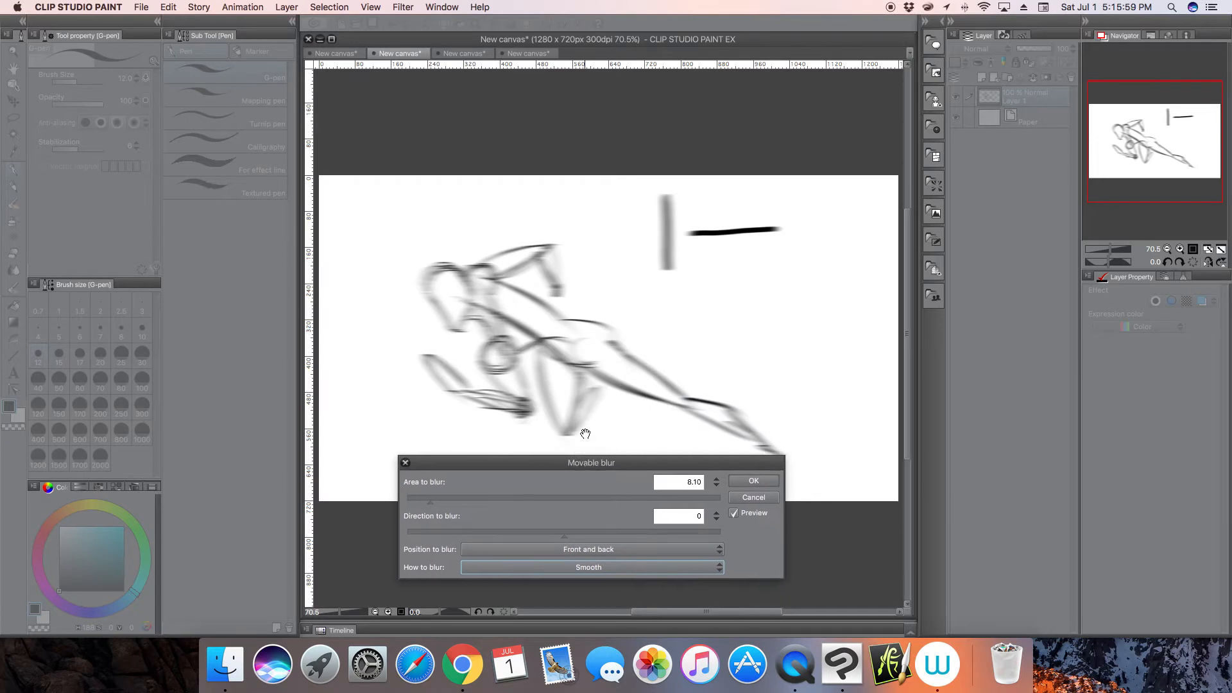
pyautogui.click(585, 567)
pyautogui.click(577, 580)
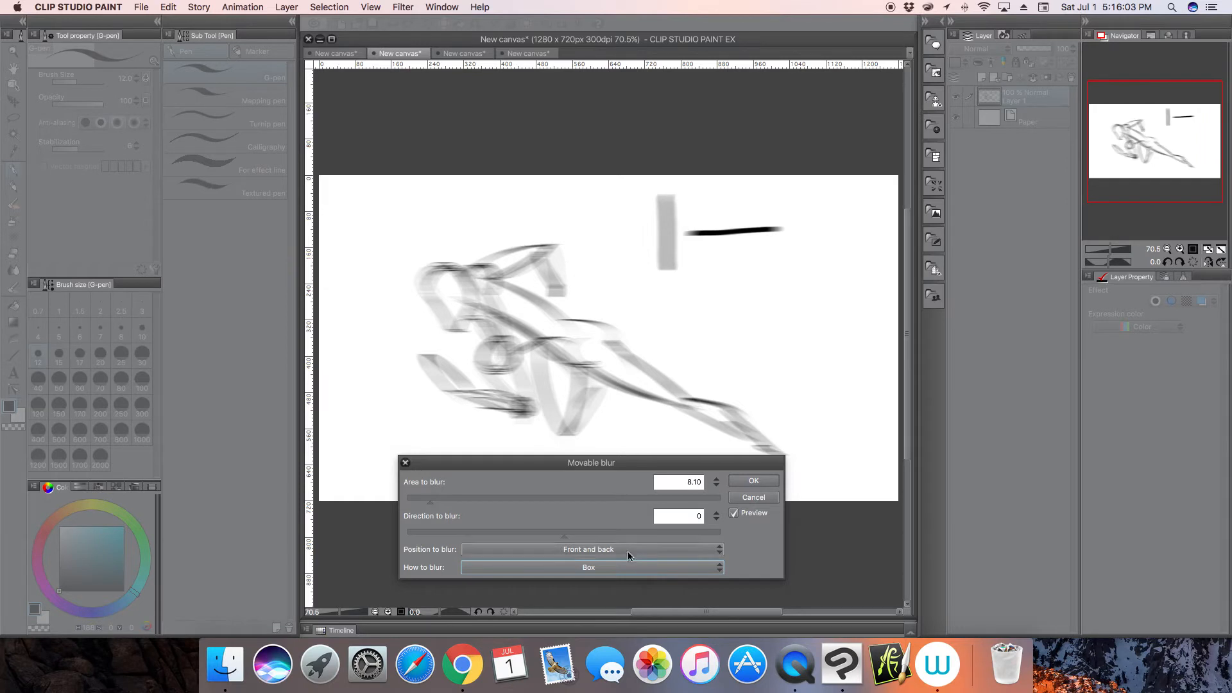
# Try the Front blur position, and switch the blur position to Back.
pyautogui.click(594, 553)
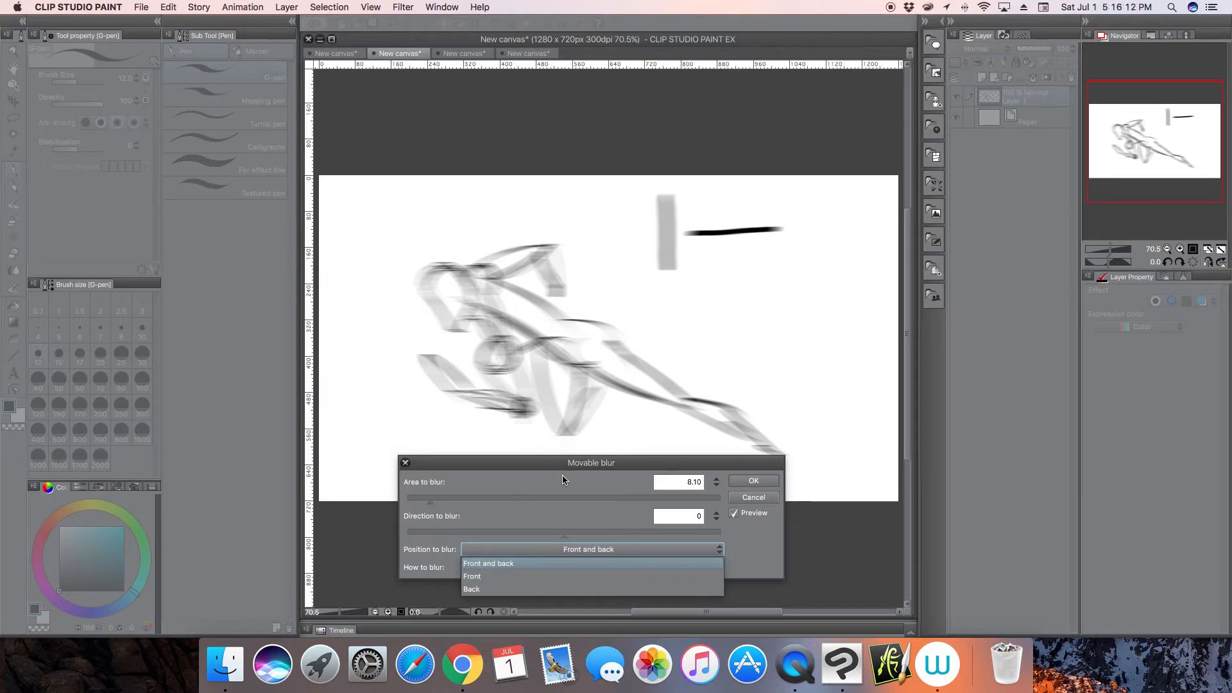
pyautogui.click(599, 563)
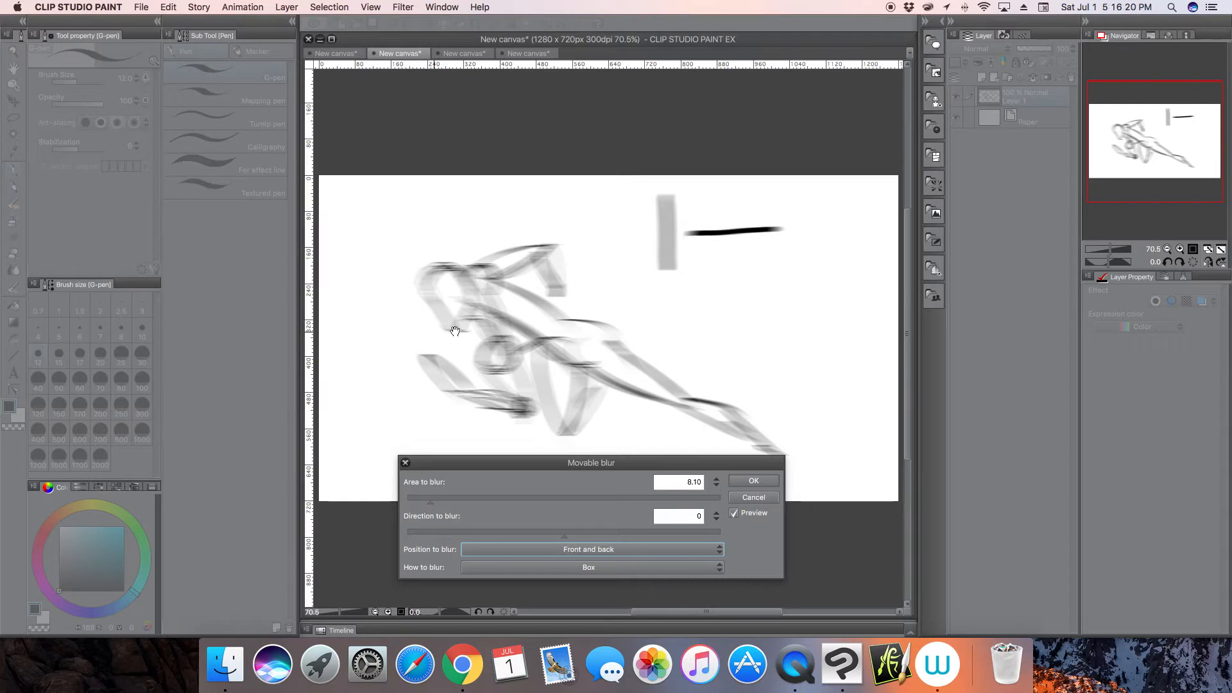
pyautogui.click(571, 549)
pyautogui.click(550, 576)
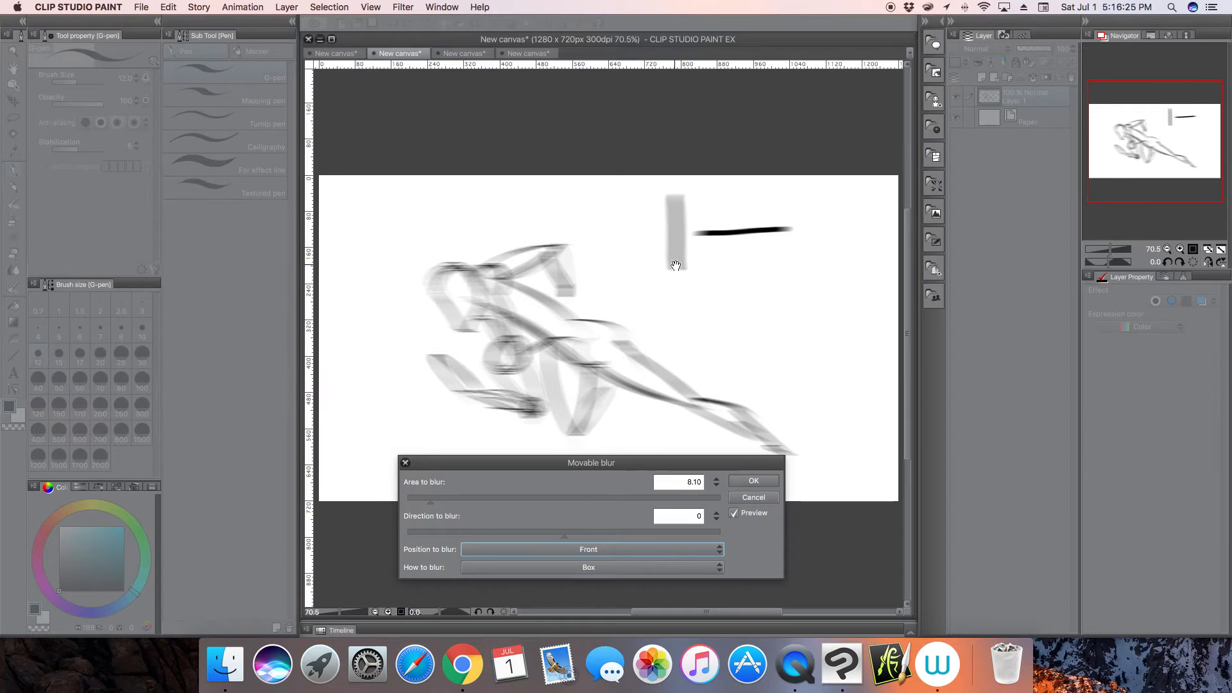
pyautogui.click(597, 550)
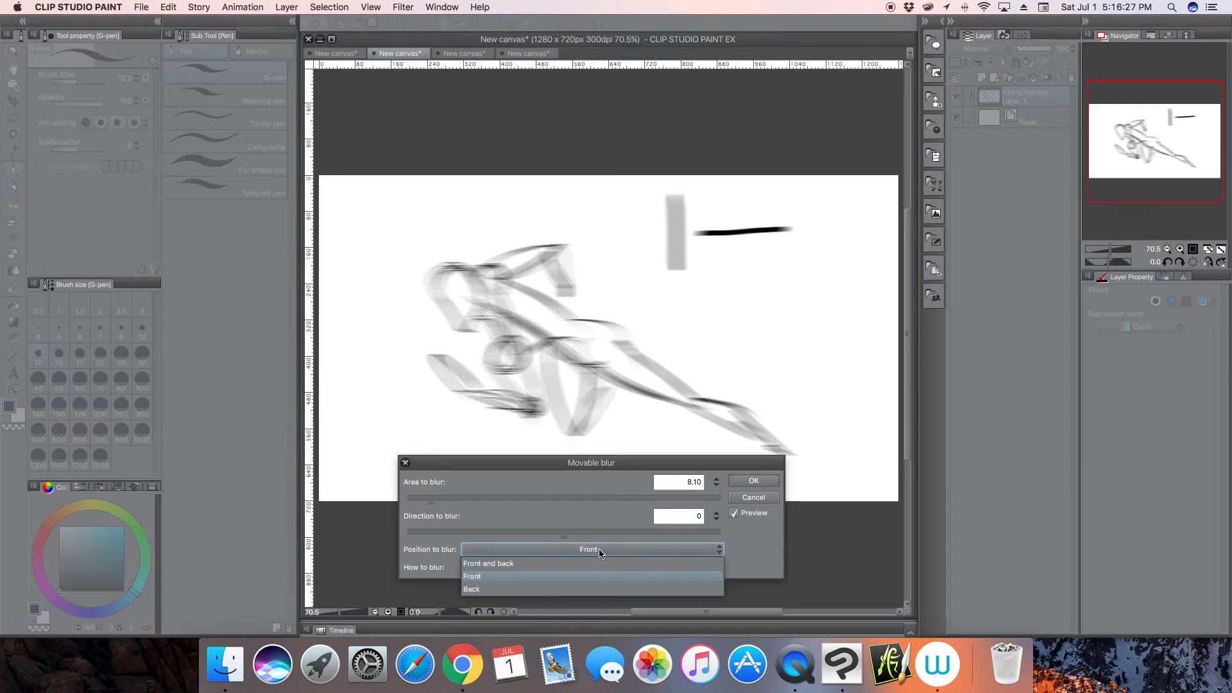
pyautogui.click(583, 589)
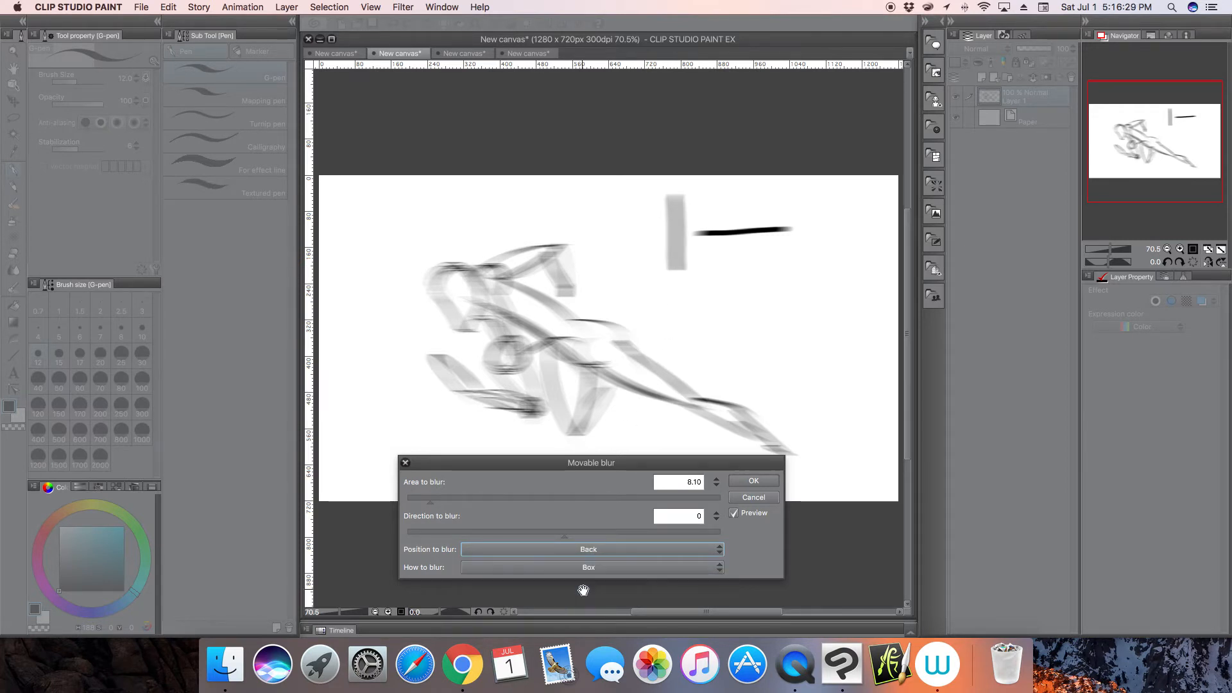
# Compare the Back-positioned blur with the original sketch by toggling the preview.
pyautogui.click(733, 513)
pyautogui.moveTo(665, 275); pyautogui.dragTo(665, 270)
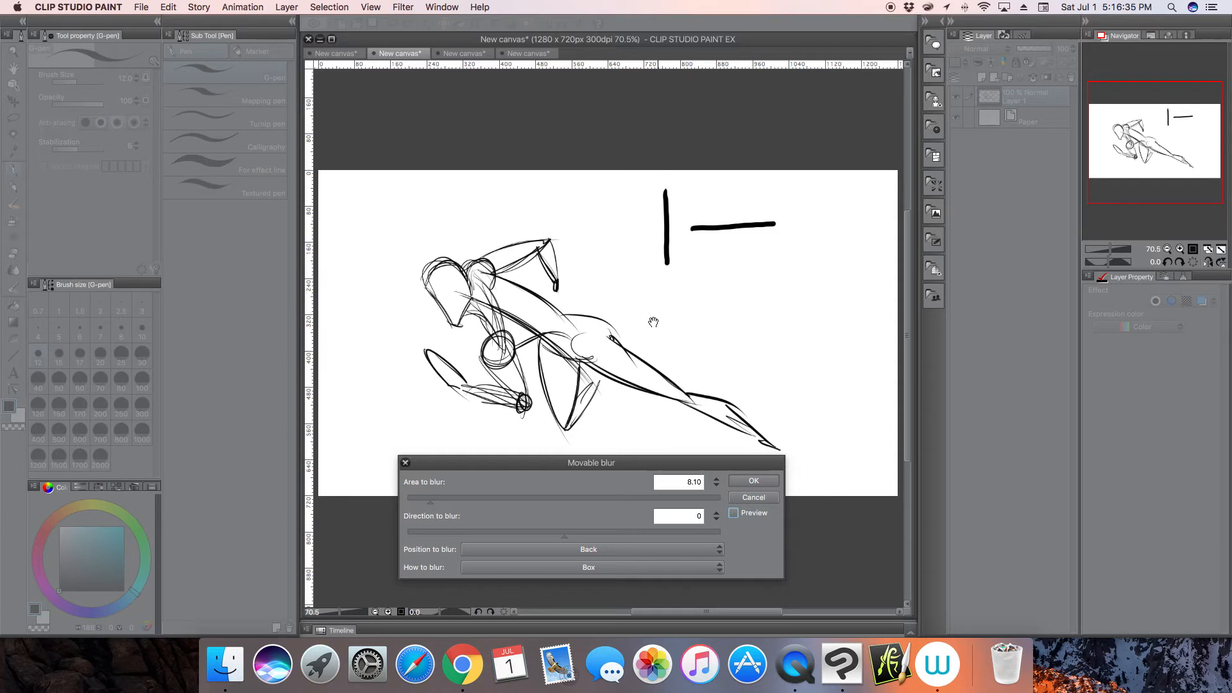
pyautogui.click(734, 514)
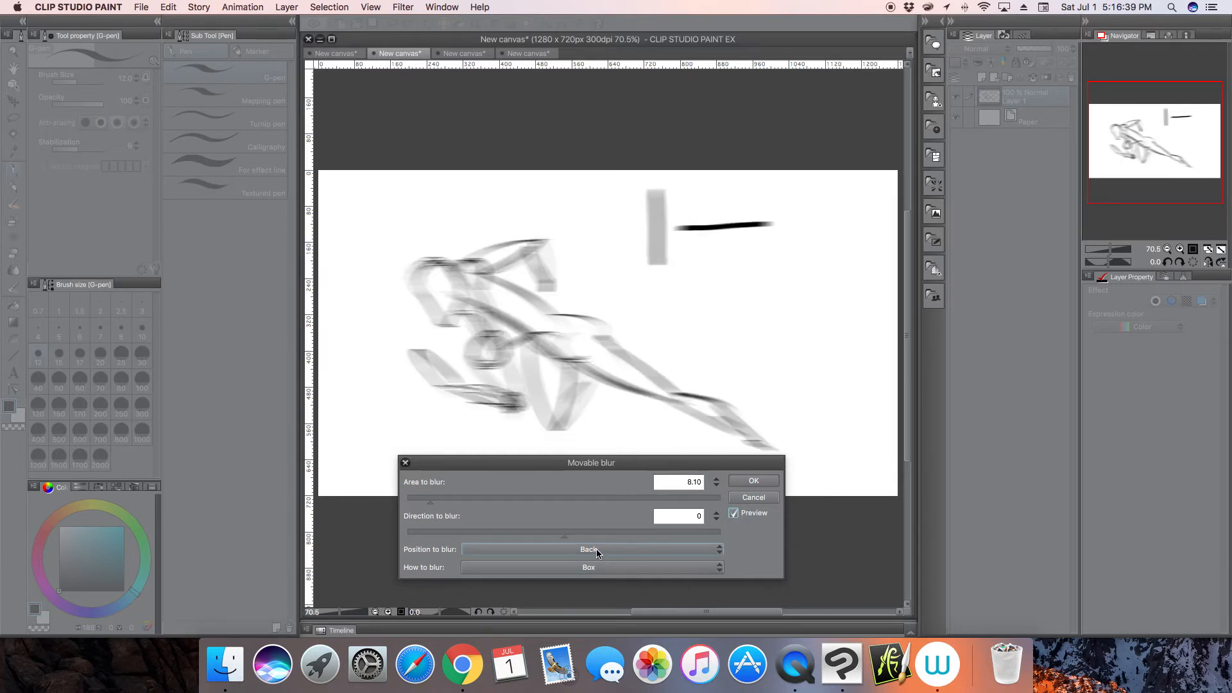
pyautogui.click(734, 514)
pyautogui.click(735, 514)
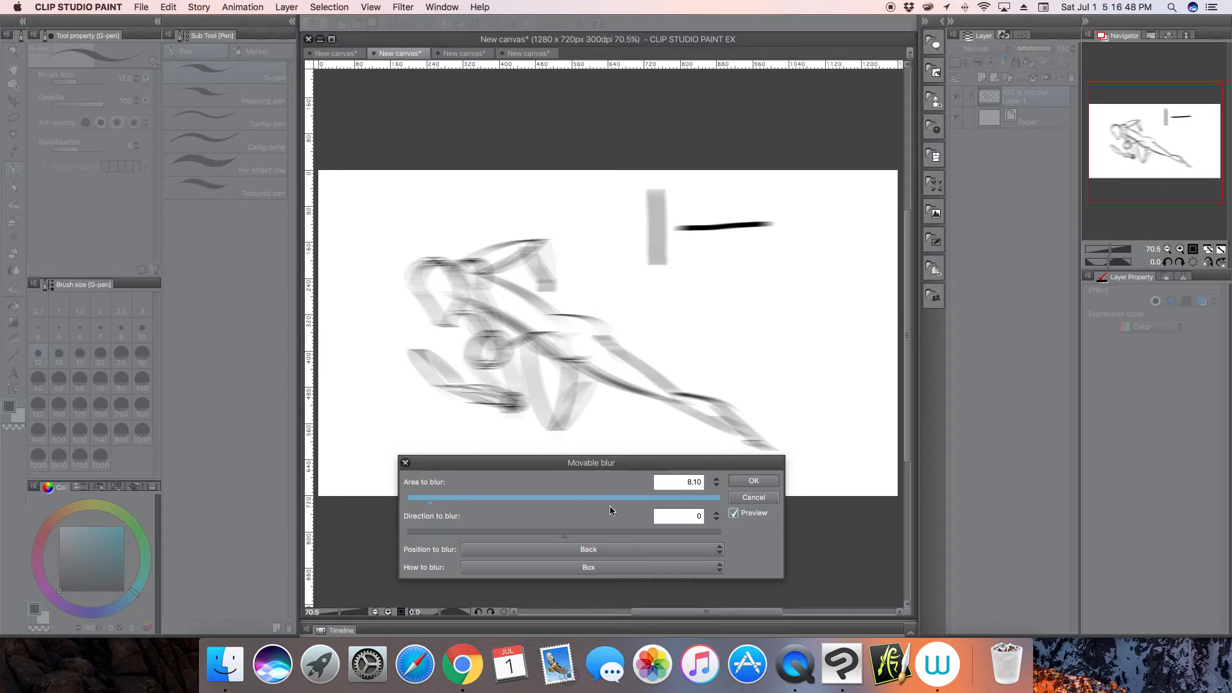
# Switch the movable blur's position to Front and its blur method to Smooth.
pyautogui.click(564, 549)
pyautogui.click(513, 577)
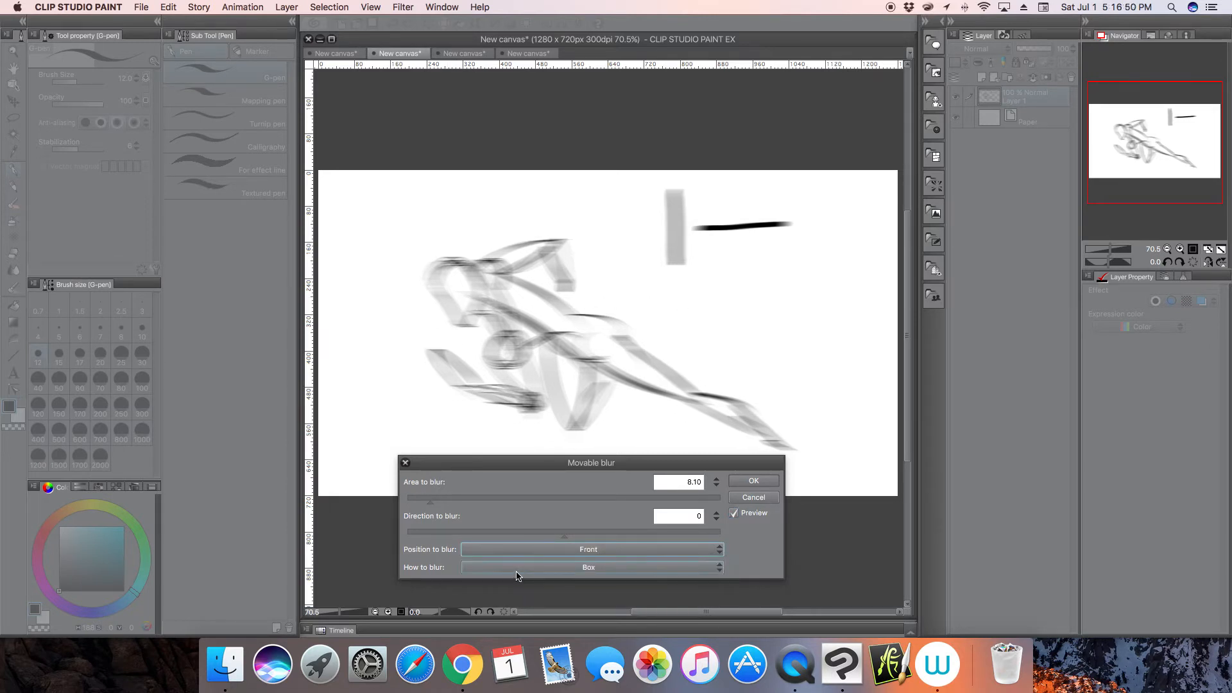
pyautogui.click(589, 567)
pyautogui.click(564, 596)
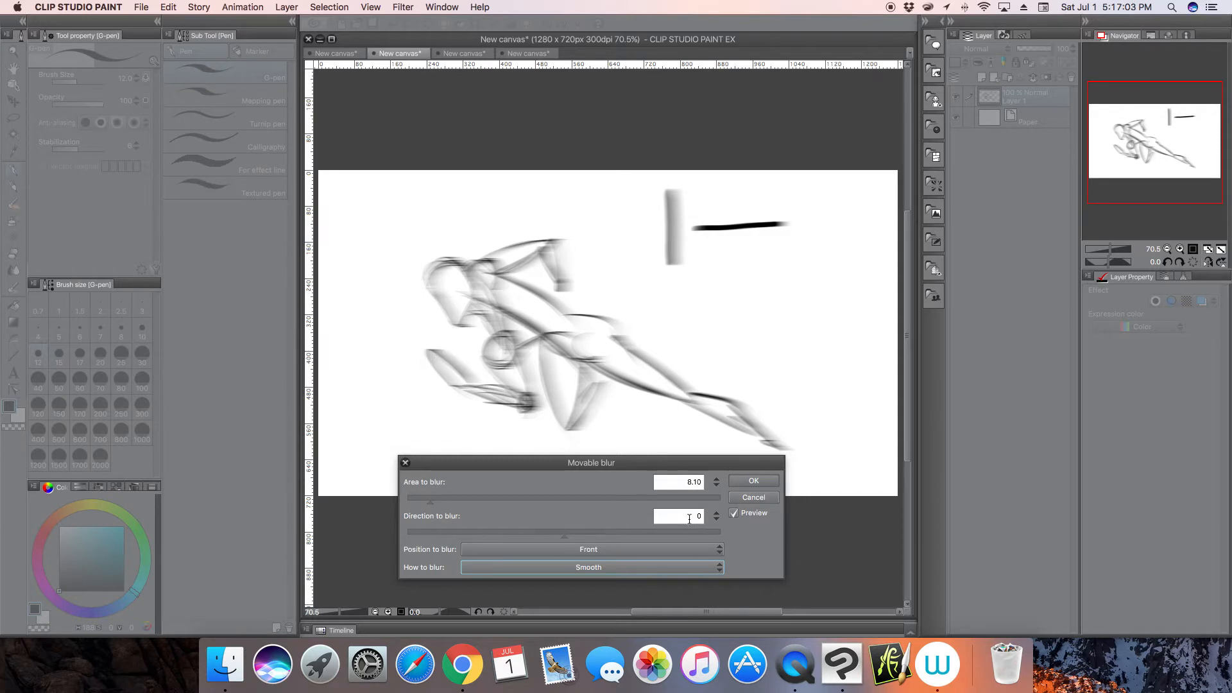
# Try the smooth Front blur with areas of 16.22, 22.71, 19.26, 16.42 and 12.77, and cancel the filter.
pyautogui.click(458, 498)
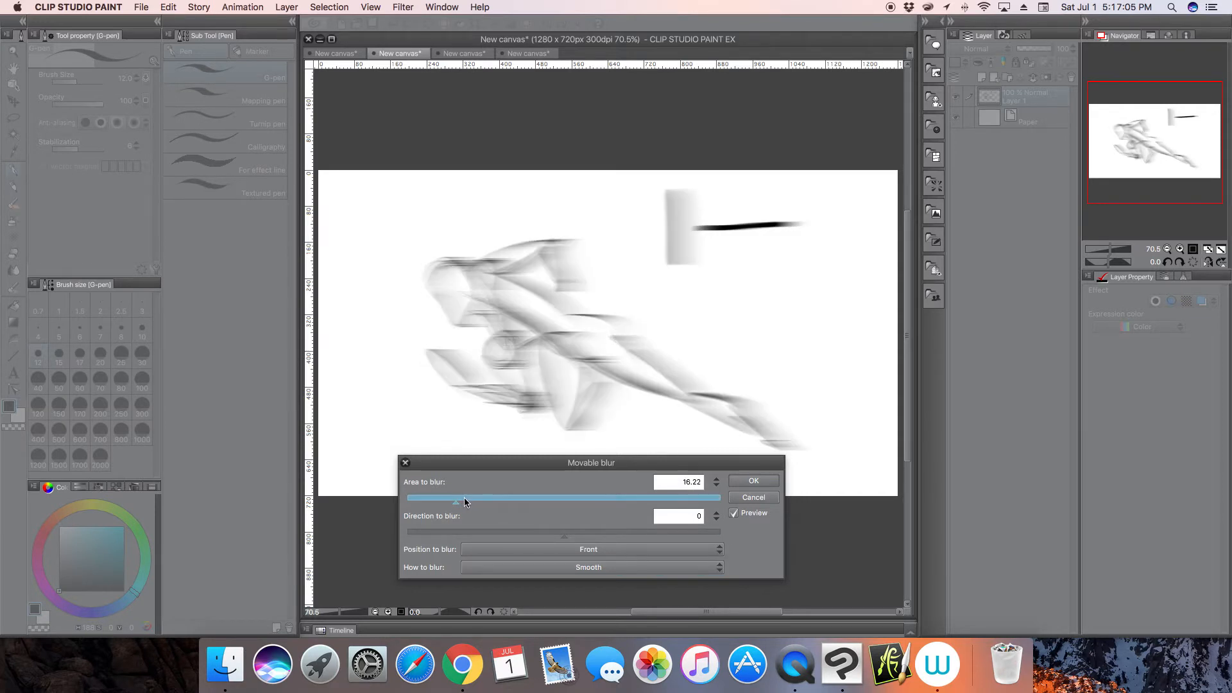
pyautogui.click(476, 498)
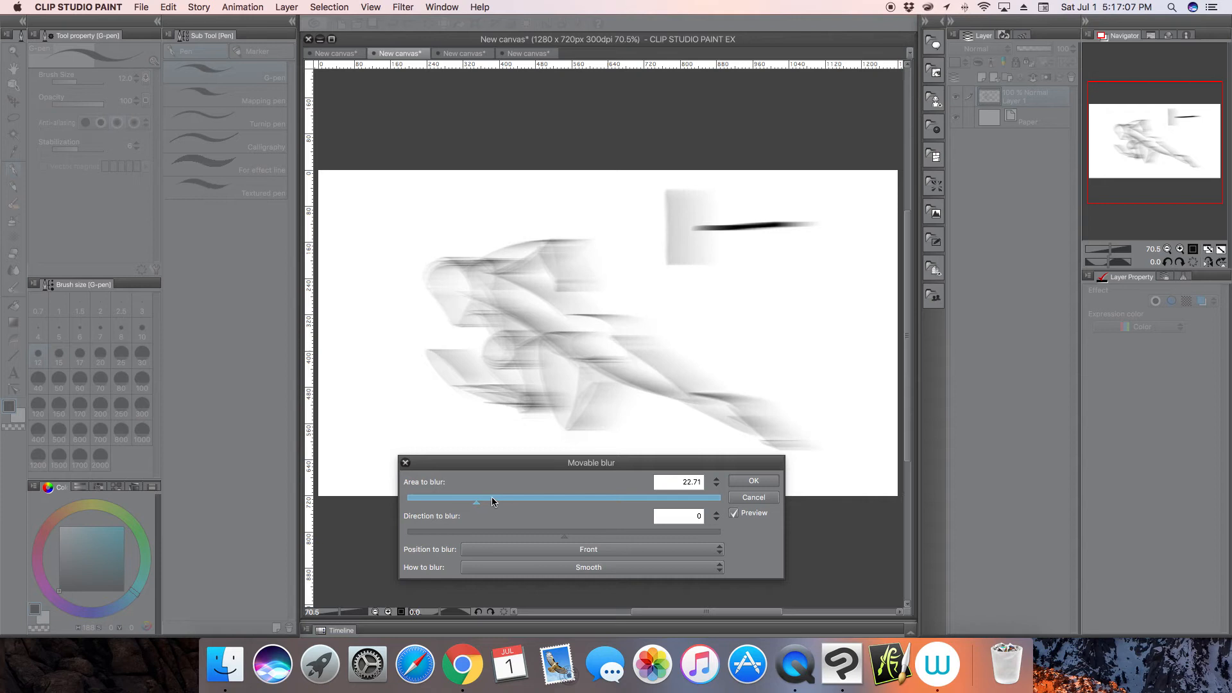
pyautogui.click(467, 498)
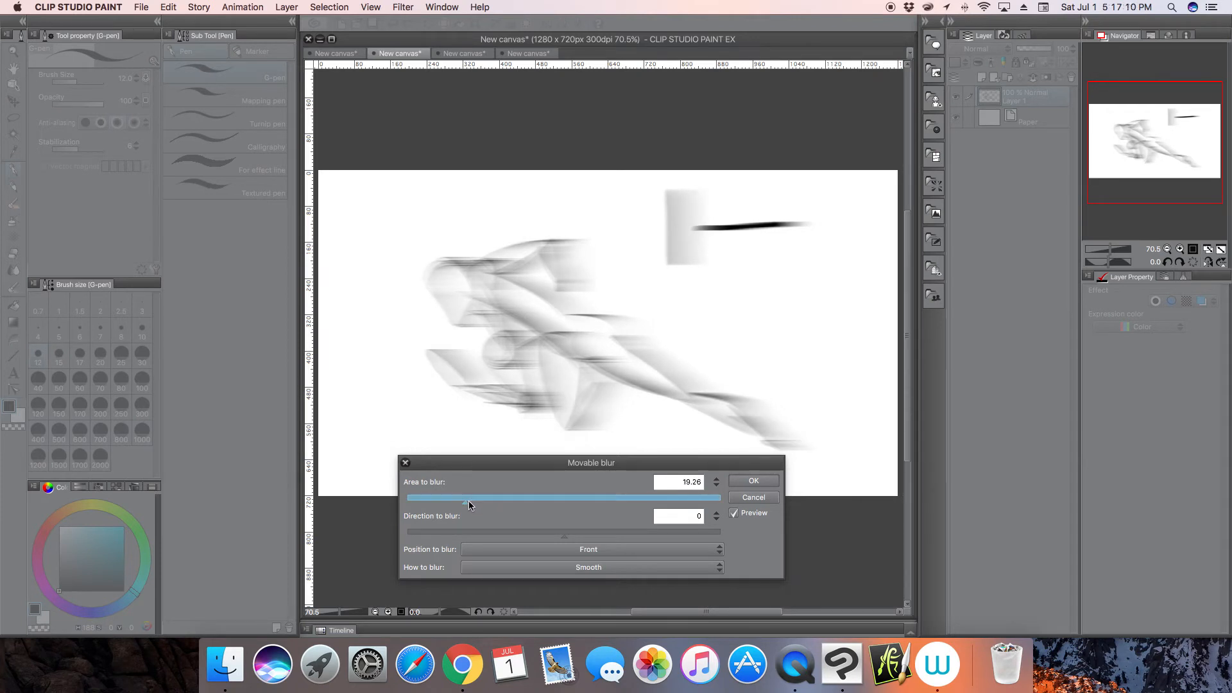
pyautogui.click(456, 498)
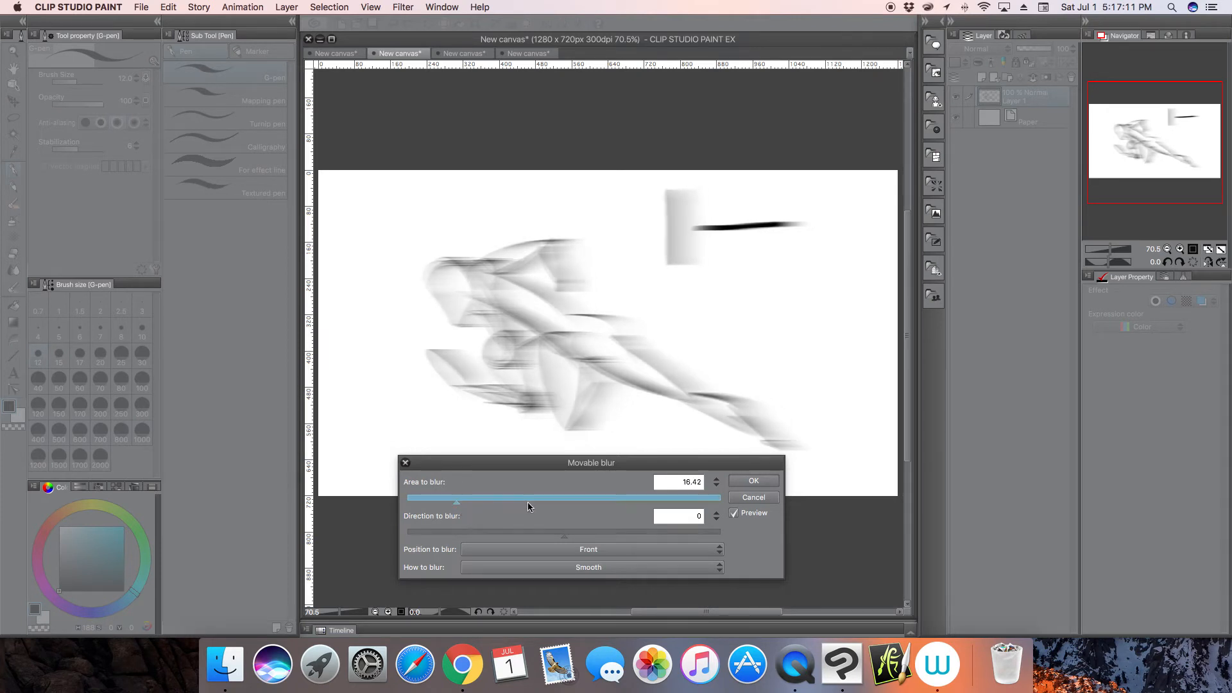
pyautogui.click(443, 499)
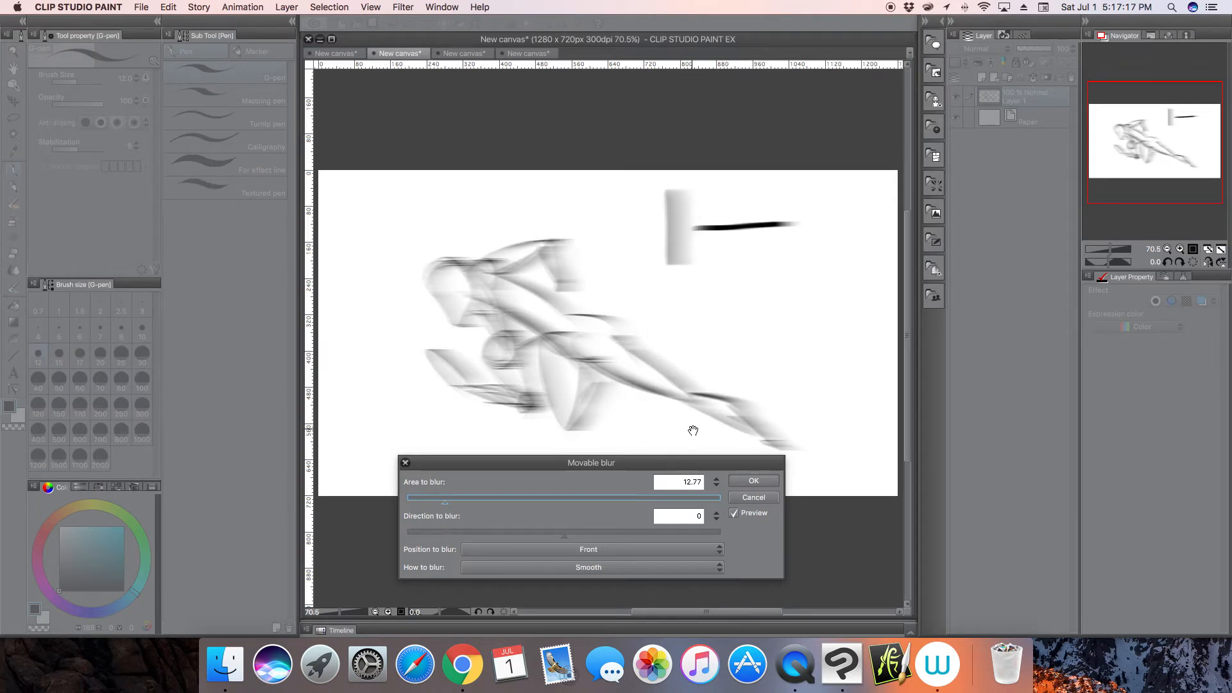
pyautogui.click(754, 498)
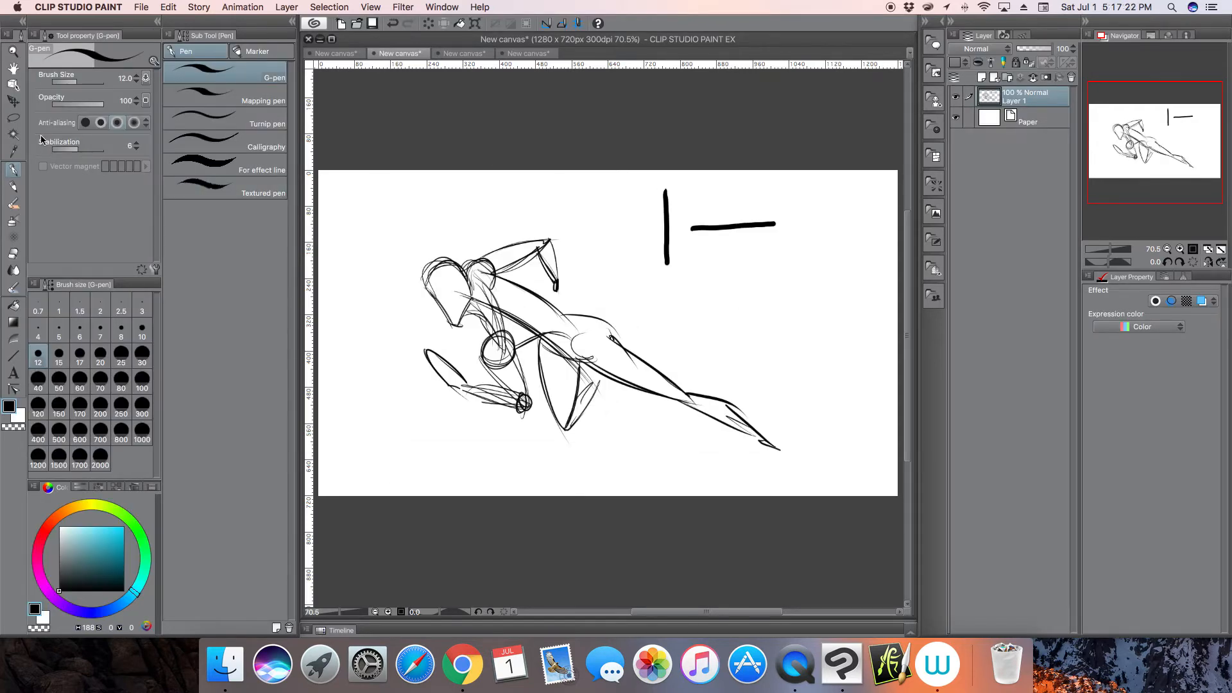
# Draw a lasso selection along the figure's upper back, from the head to the foot.
pyautogui.click(12, 117)
pyautogui.moveTo(443, 241)
pyautogui.mouseDown()
pyautogui.moveTo(441, 271)
pyautogui.moveTo(457, 281)
pyautogui.moveTo(674, 393)
pyautogui.moveTo(776, 428)
pyautogui.moveTo(729, 368)
pyautogui.moveTo(662, 332)
pyautogui.moveTo(566, 237)
pyautogui.mouseUp()
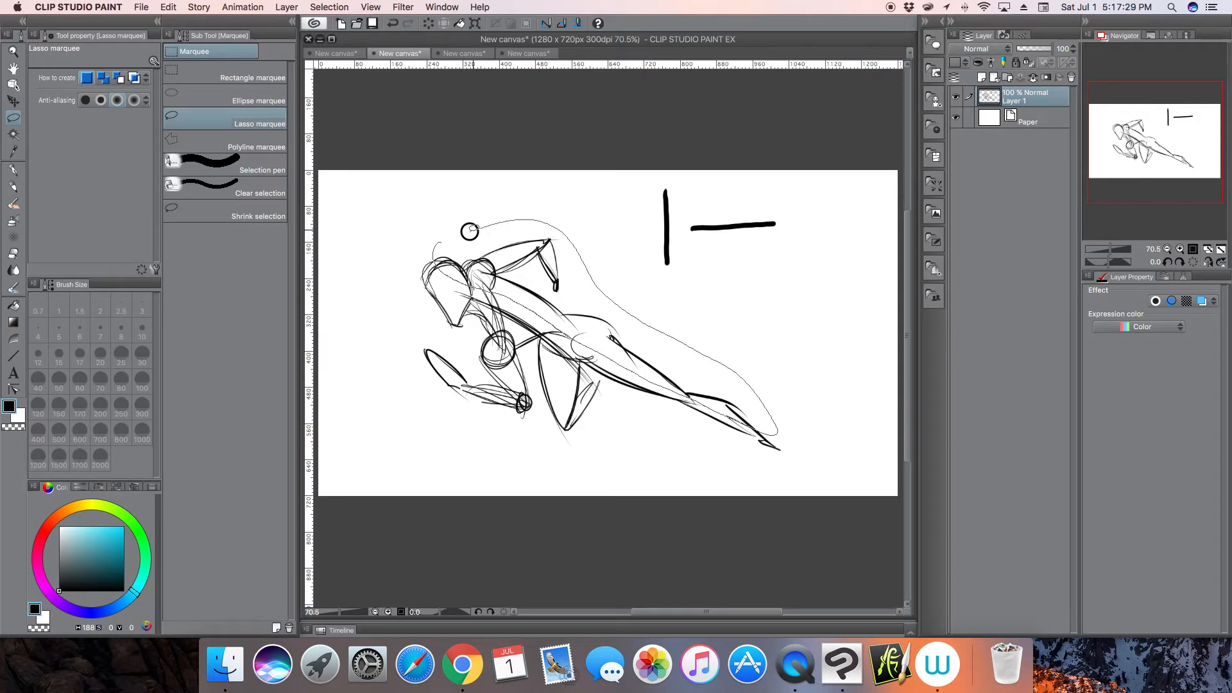
pyautogui.moveTo(469, 231); pyautogui.dragTo(451, 245)
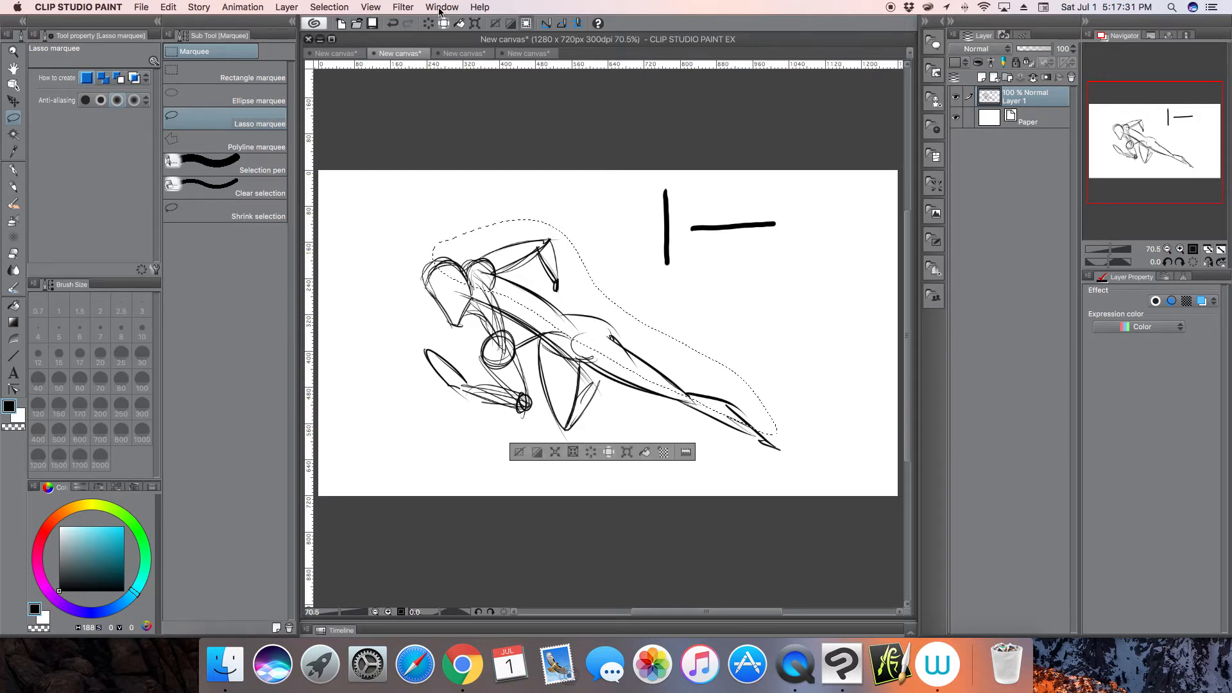
# Try a movable blur with an area of 13.58 inside the lasso selection, cancel it and clear the selection.
pyautogui.click(403, 7)
pyautogui.moveTo(428, 24)
pyautogui.click(567, 64)
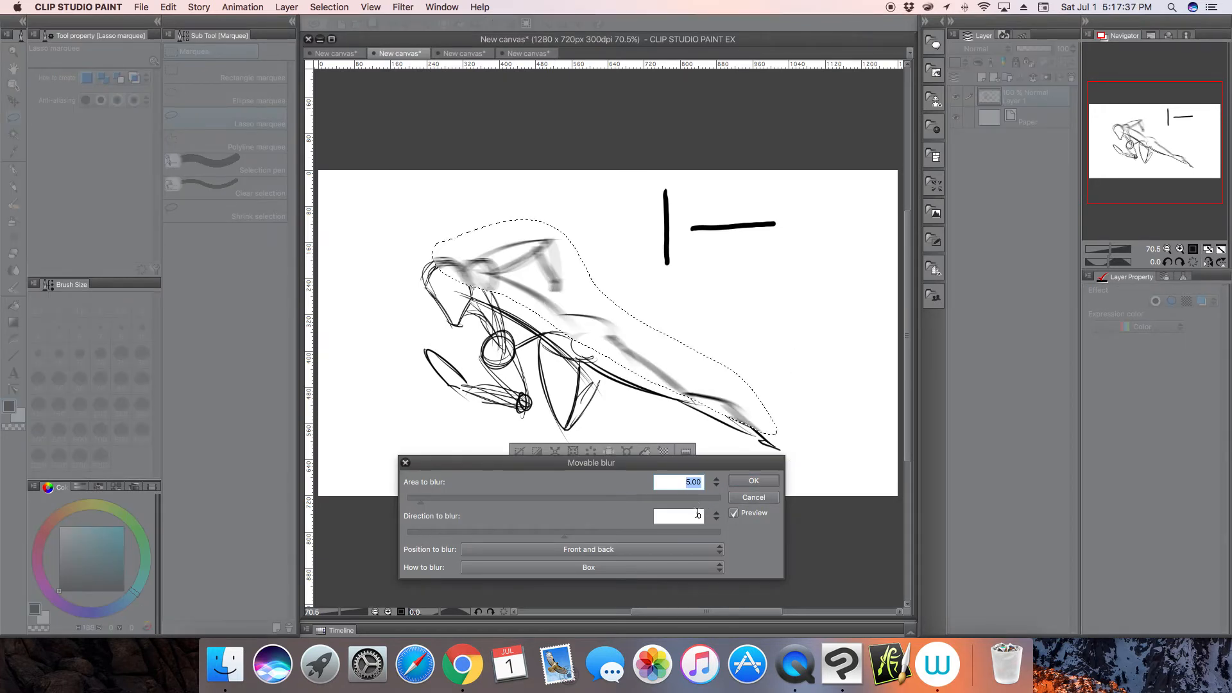
pyautogui.click(531, 495)
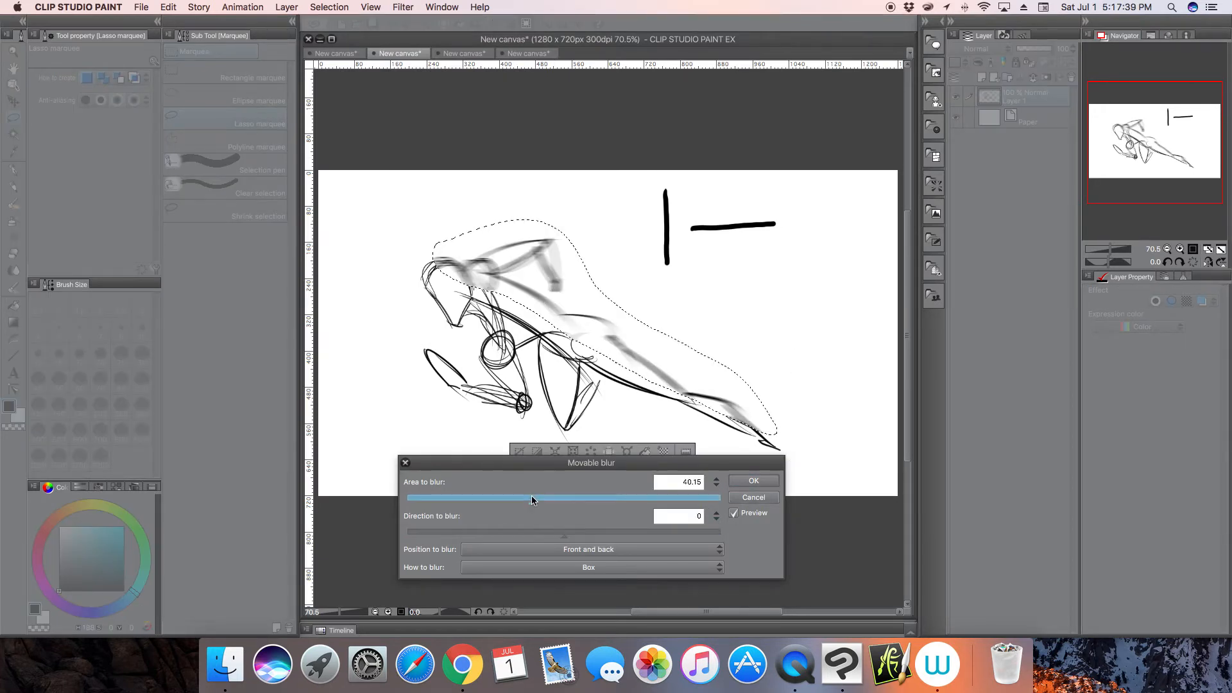
pyautogui.click(500, 498)
pyautogui.moveTo(475, 495); pyautogui.dragTo(448, 500)
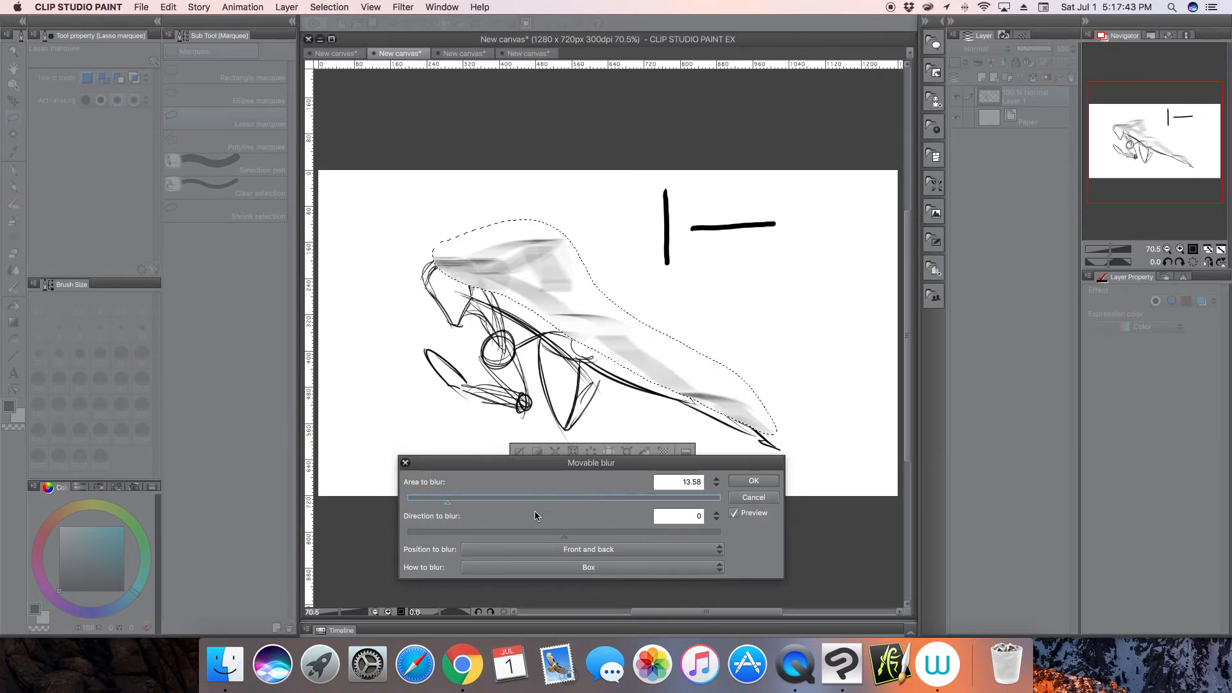
pyautogui.click(757, 501)
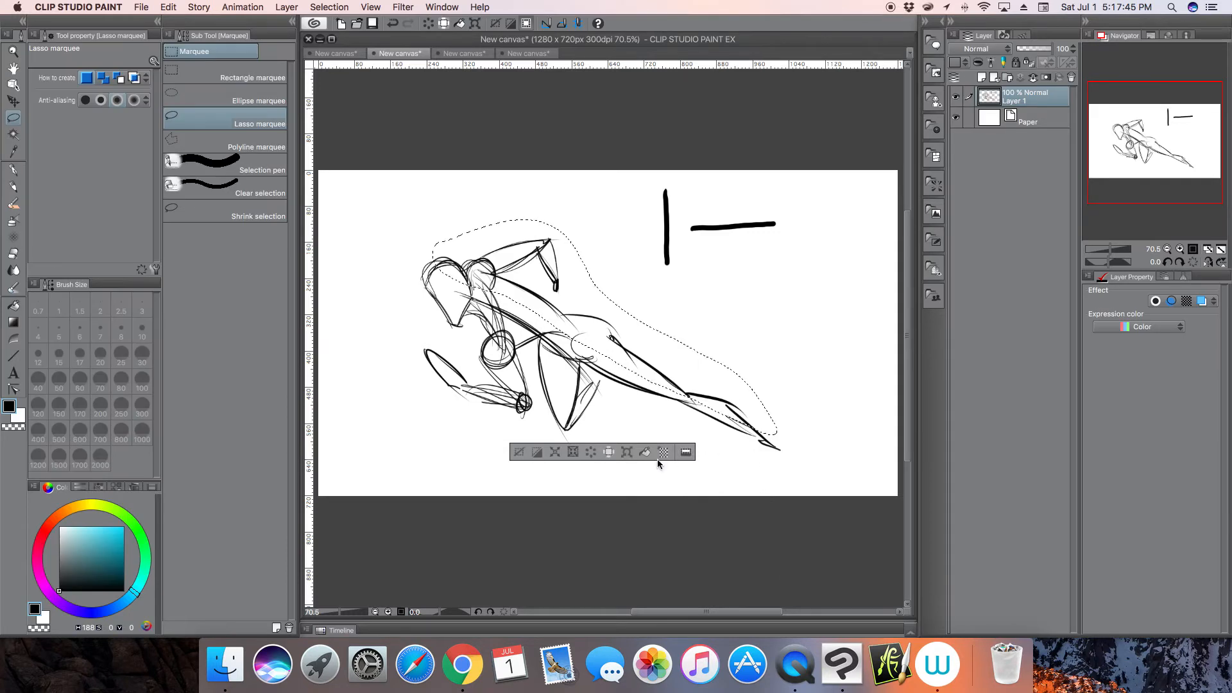
pyautogui.click(521, 453)
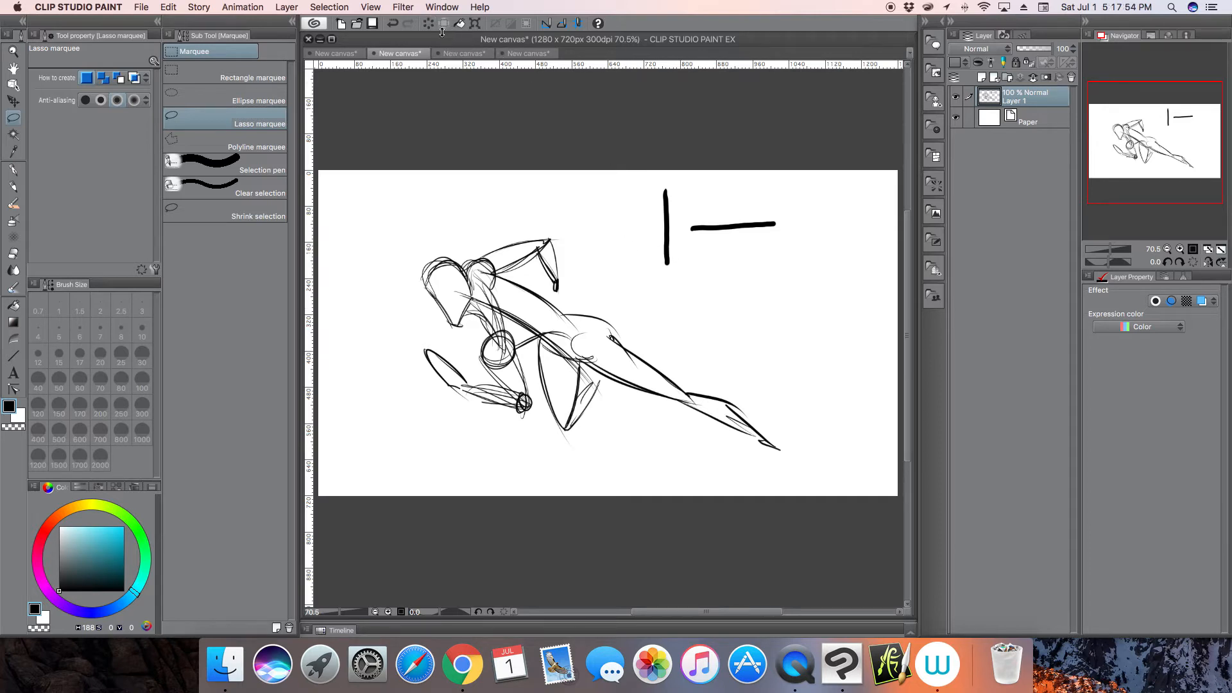
pyautogui.click(403, 6)
pyautogui.moveTo(510, 24)
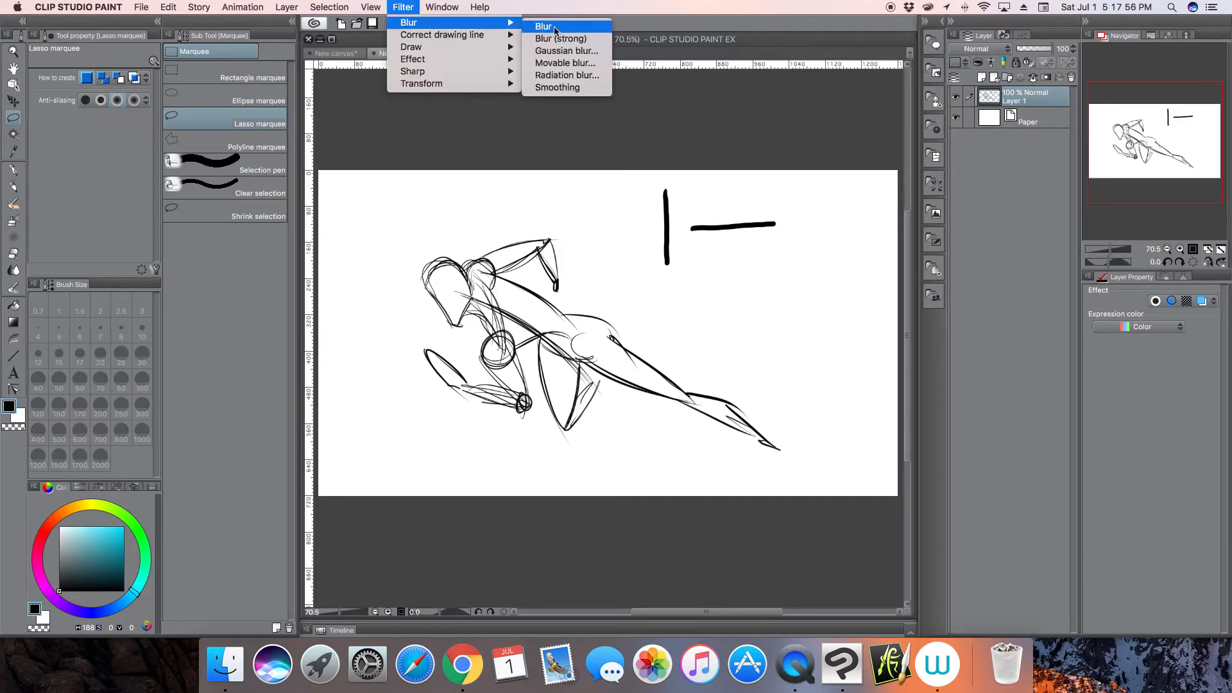
pyautogui.click(510, 148)
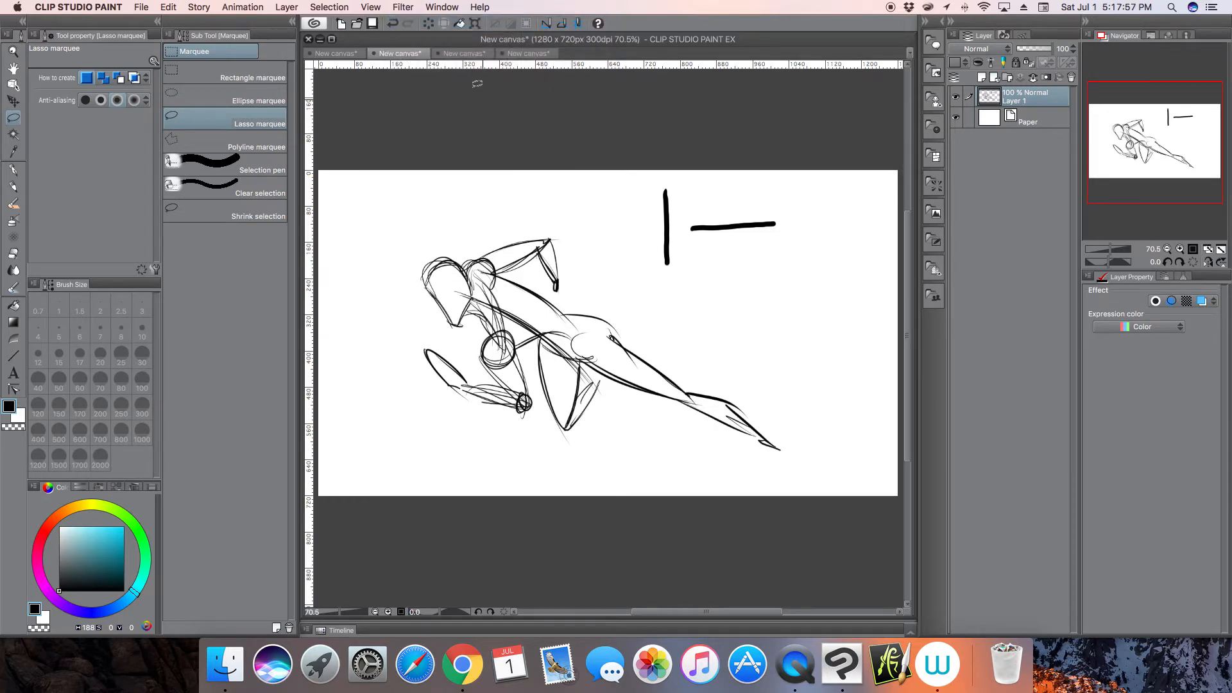
# Preview a Radiation blur on the canvas with the angry face, centred on the mouth with an area of 7.89.
pyautogui.click(463, 54)
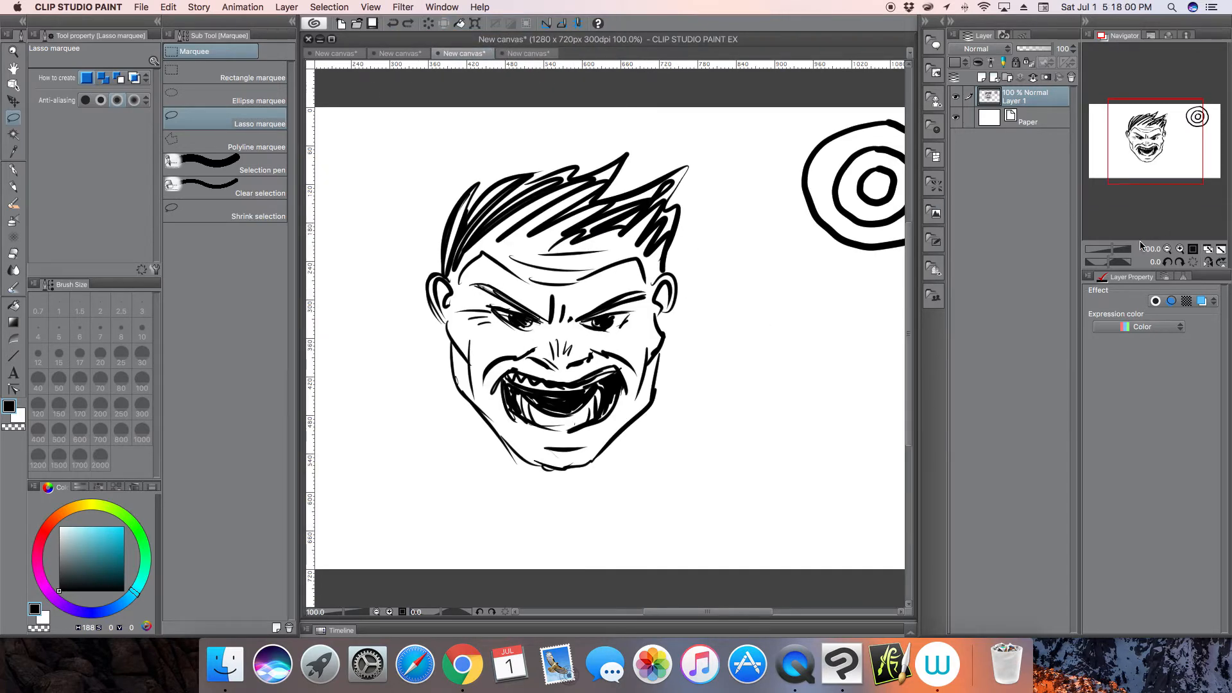
pyautogui.moveTo(1119, 249); pyautogui.dragTo(1114, 249)
pyautogui.click(404, 11)
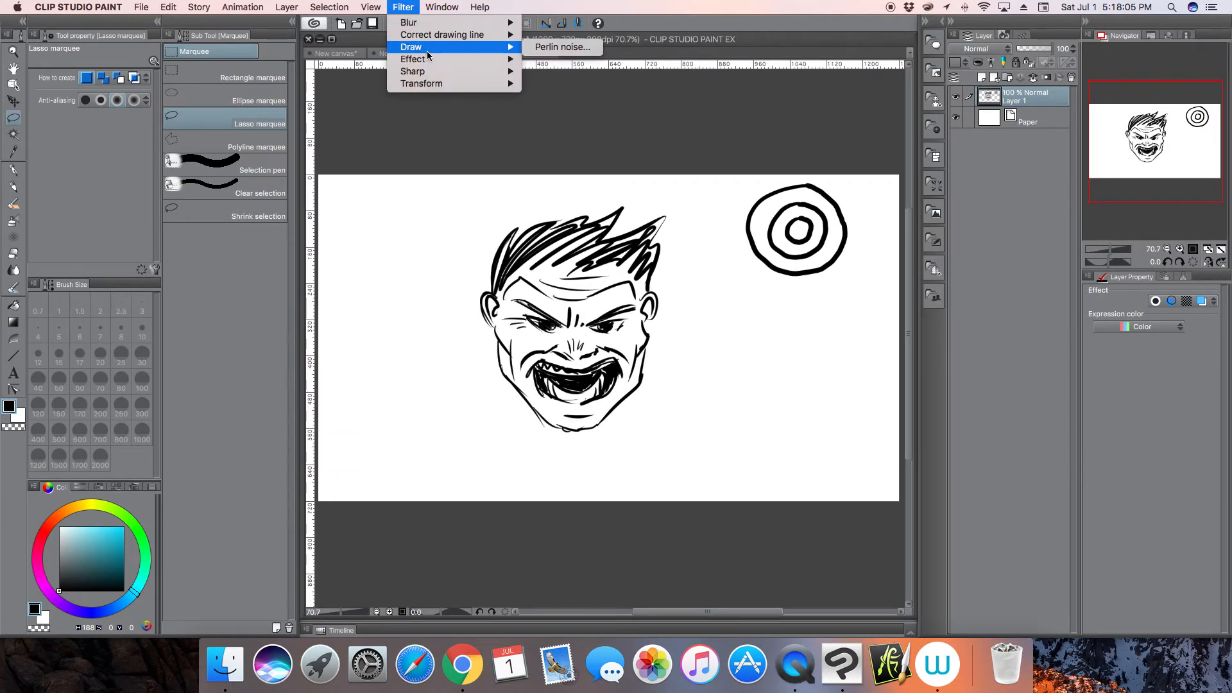
pyautogui.moveTo(488, 23)
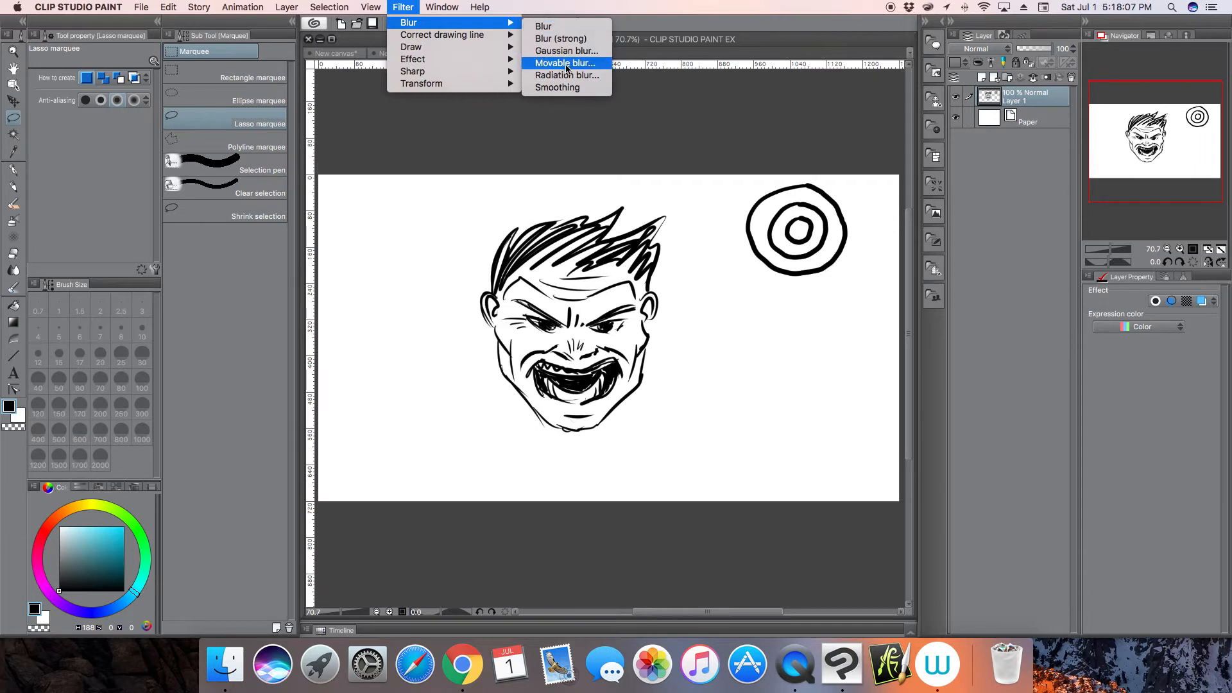
pyautogui.click(593, 75)
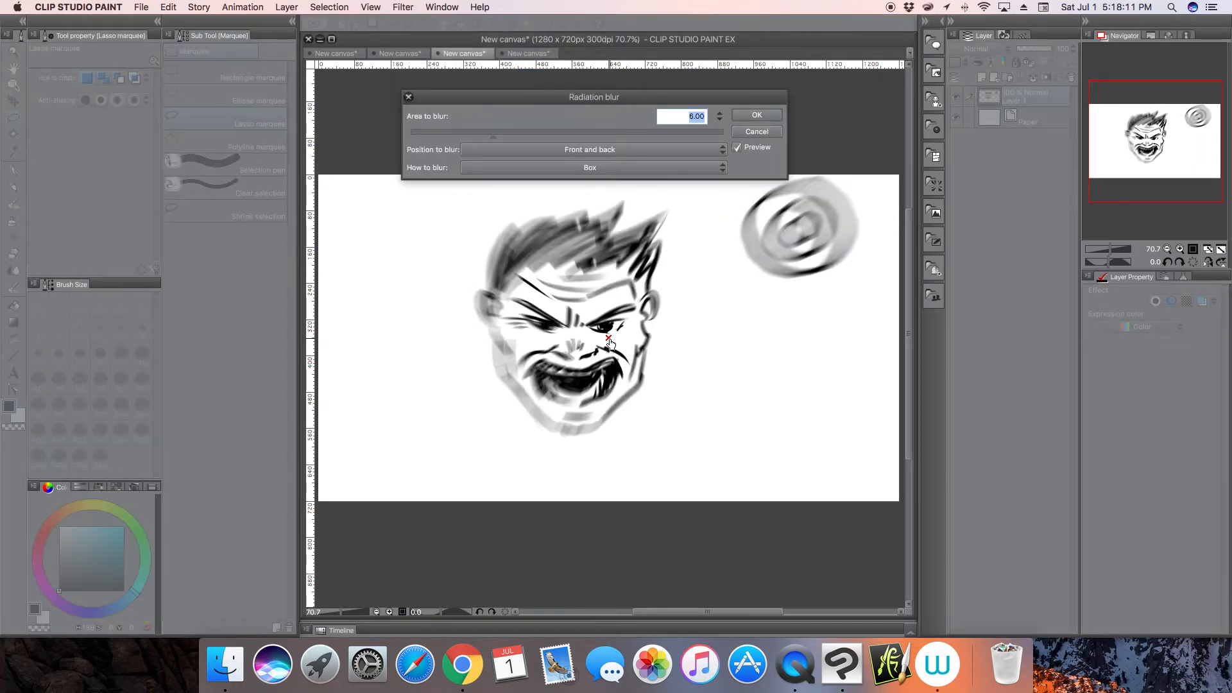
pyautogui.click(576, 383)
pyautogui.click(525, 130)
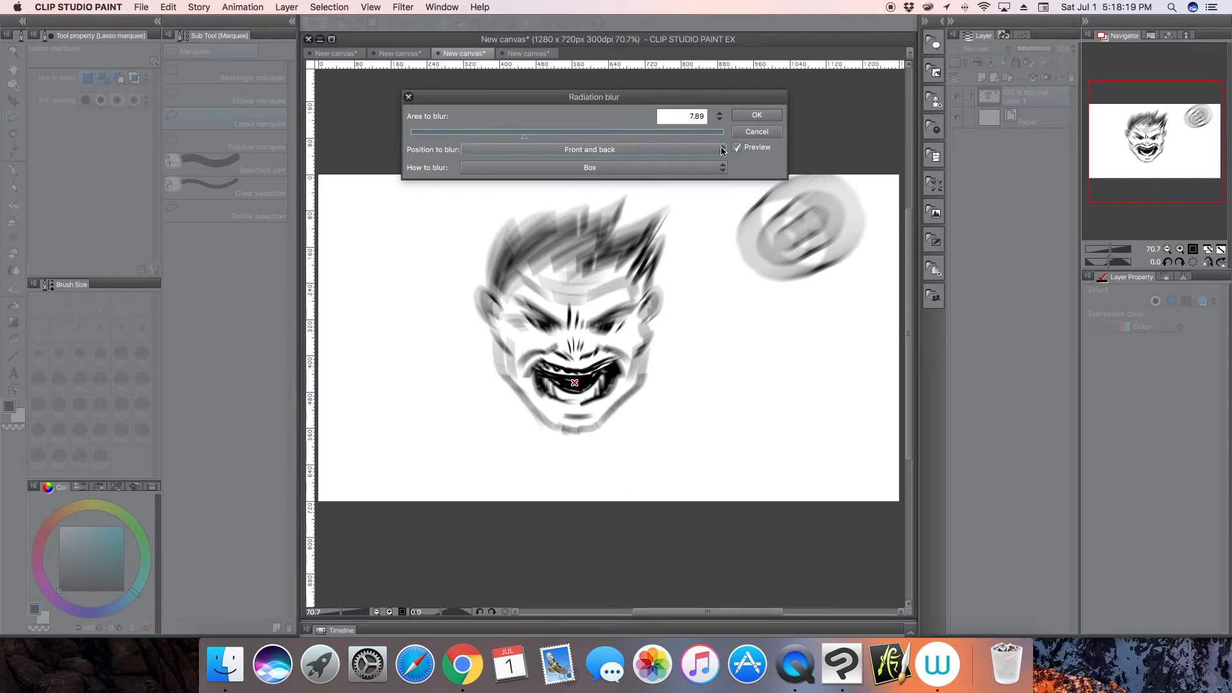
# Compare the Front and Back positions of the radiation blur, and return the position to Front.
pyautogui.click(662, 149)
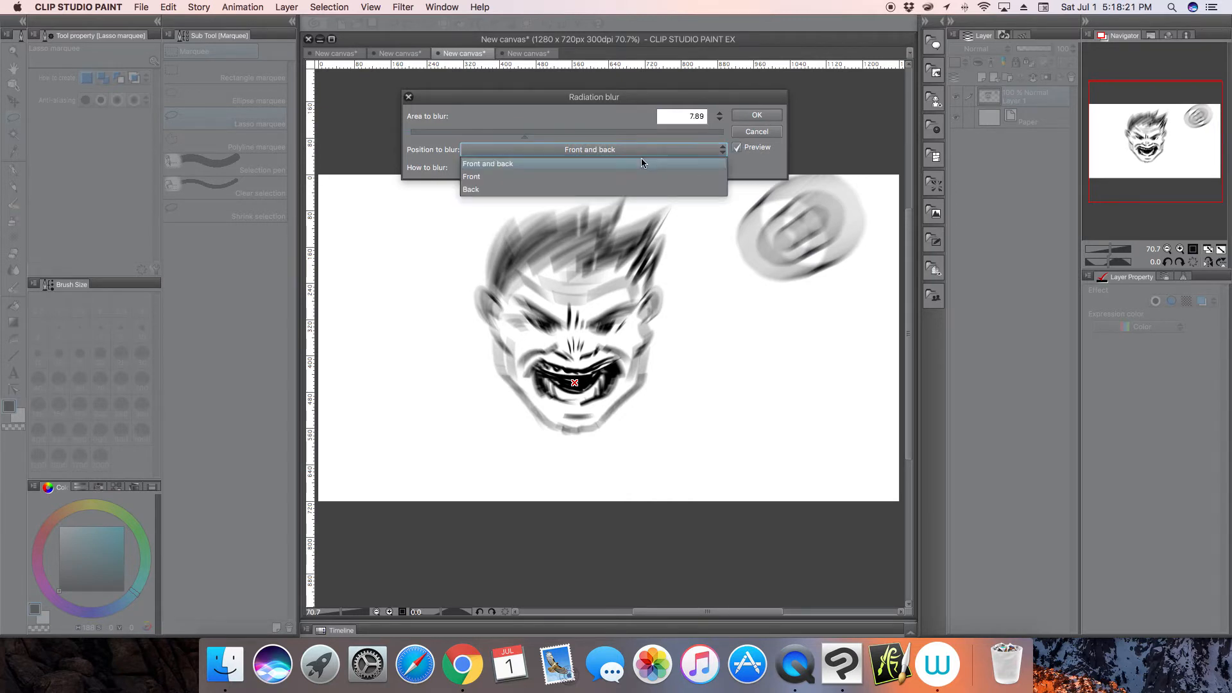
pyautogui.click(582, 175)
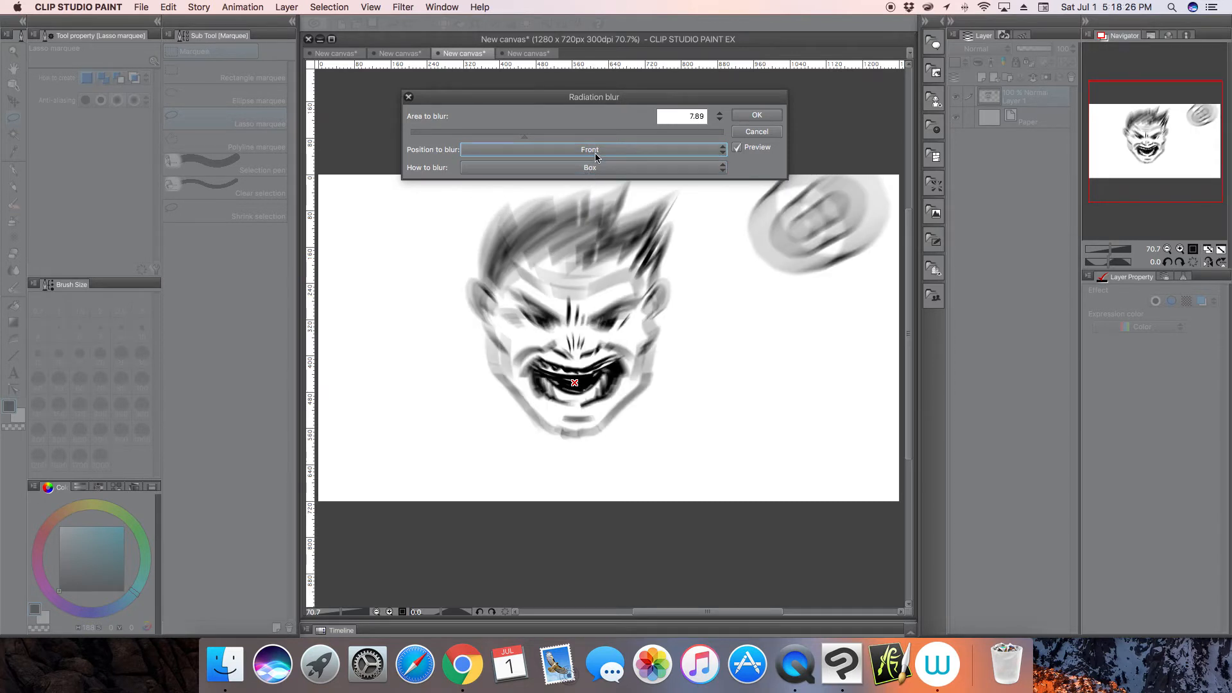
pyautogui.click(590, 149)
pyautogui.click(579, 189)
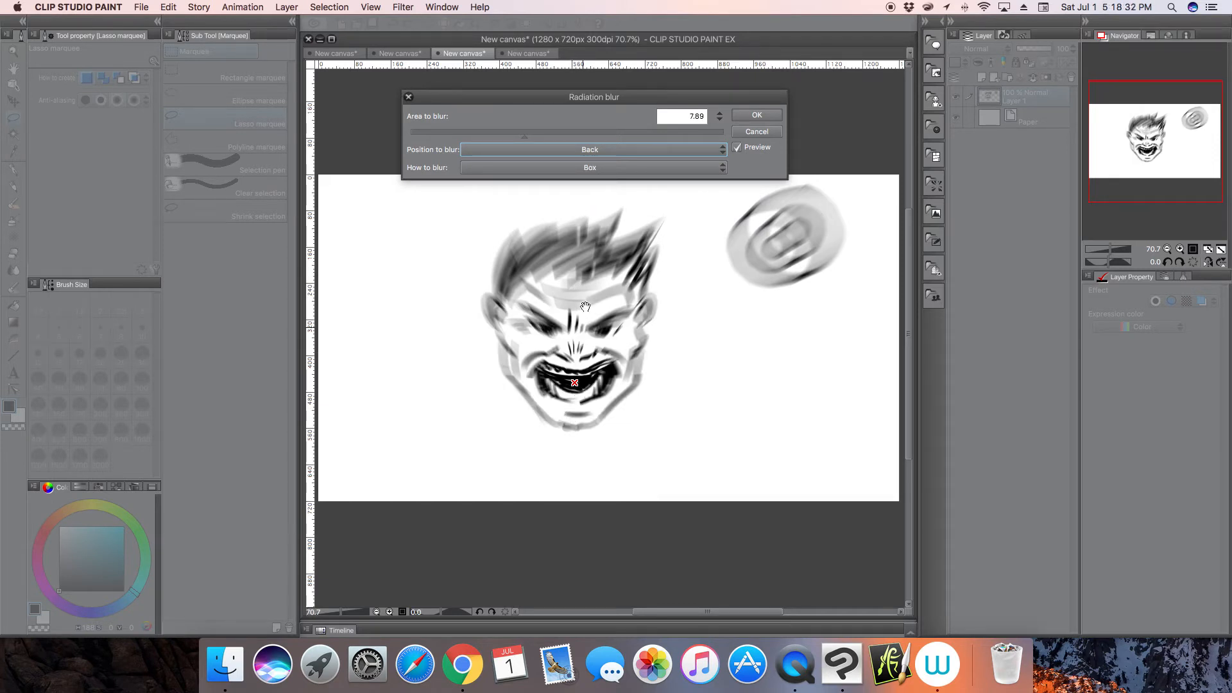
pyautogui.click(606, 150)
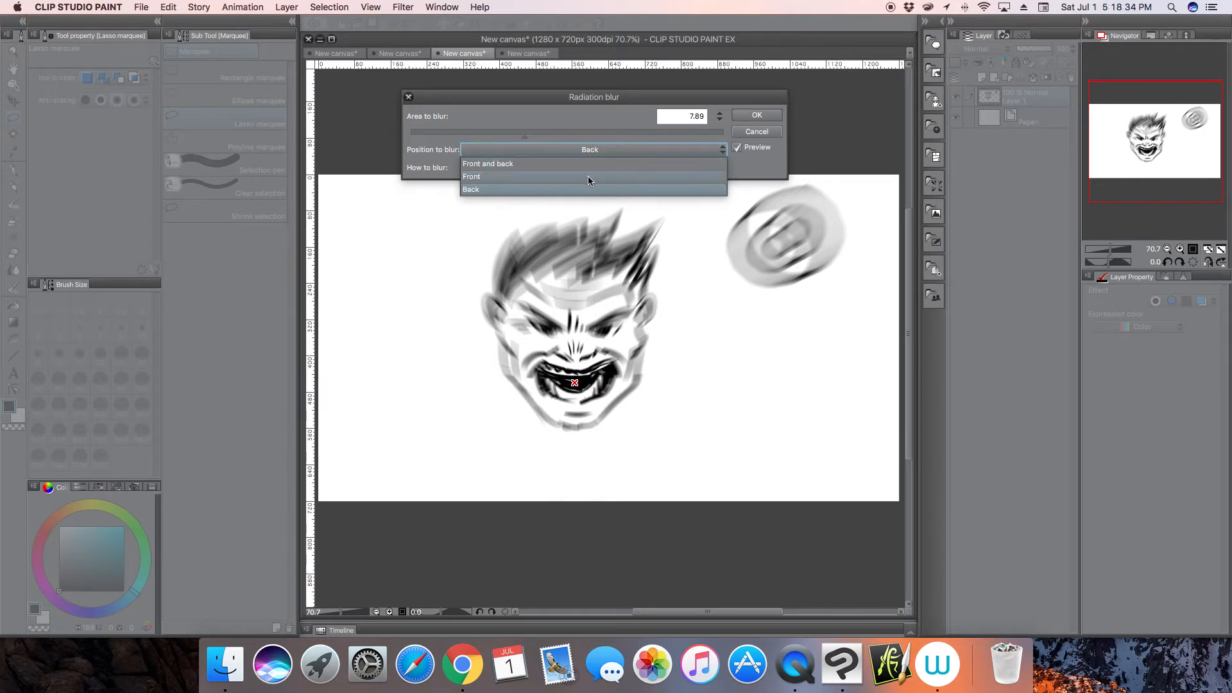
pyautogui.click(588, 175)
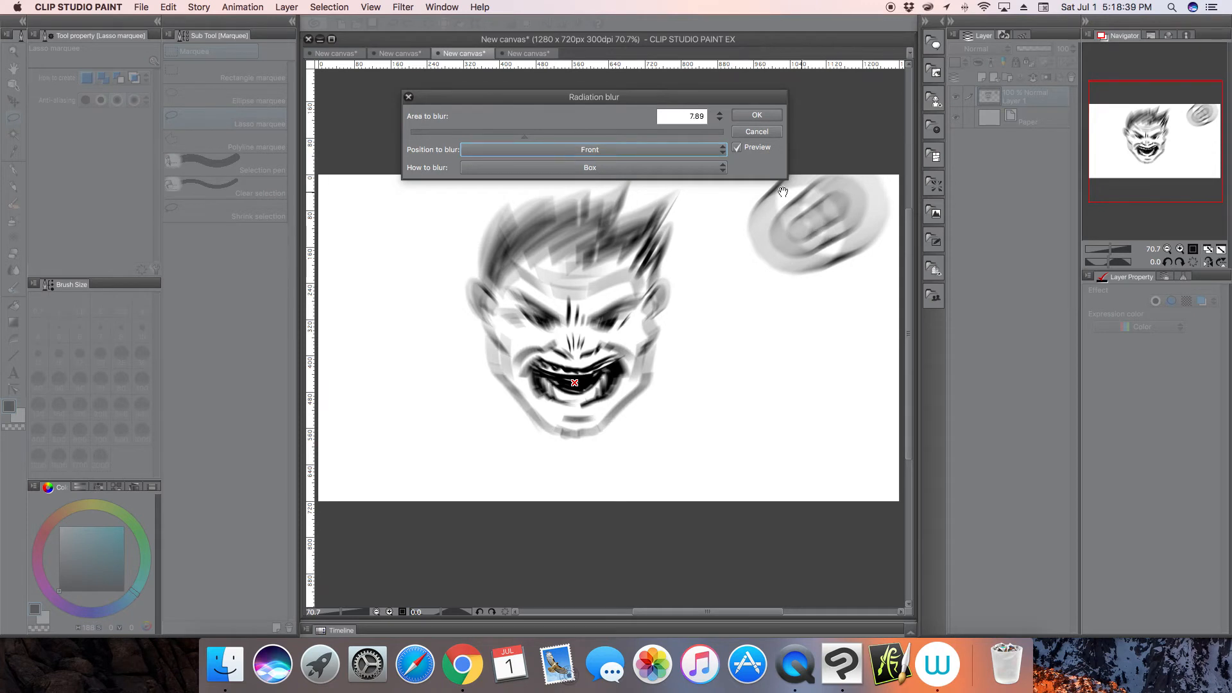
# Compare the Front blur with the original drawing by toggling the preview, and switch the blur position to Back.
pyautogui.click(757, 149)
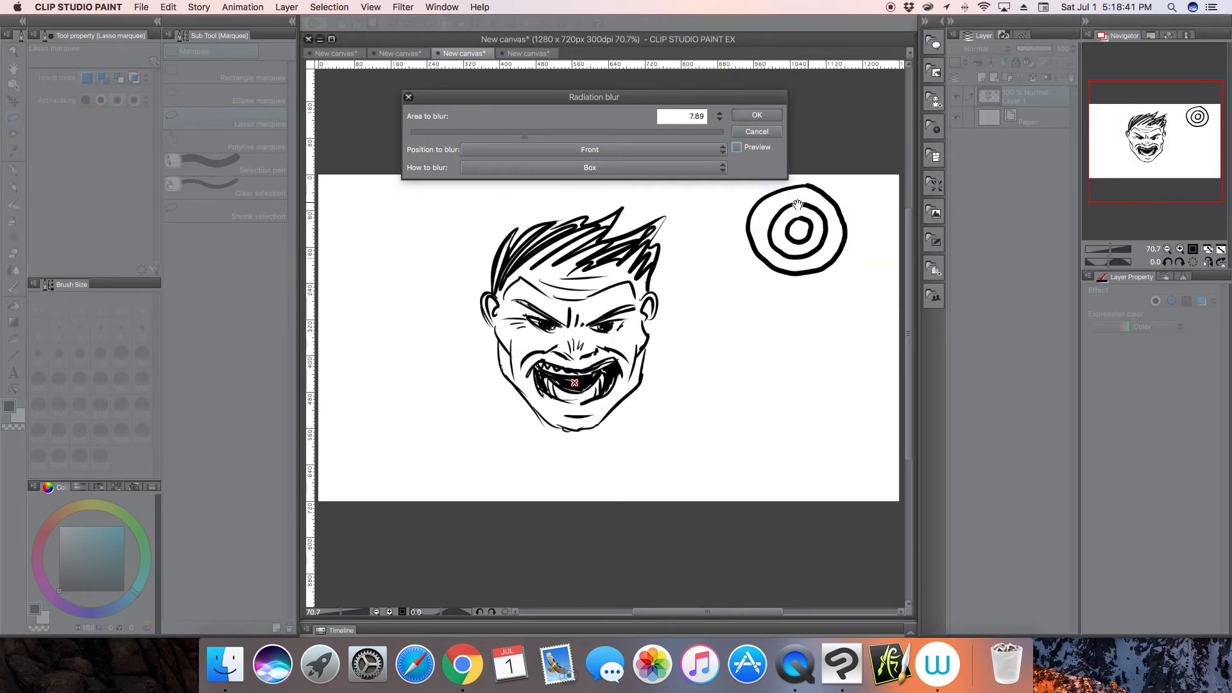
pyautogui.click(738, 148)
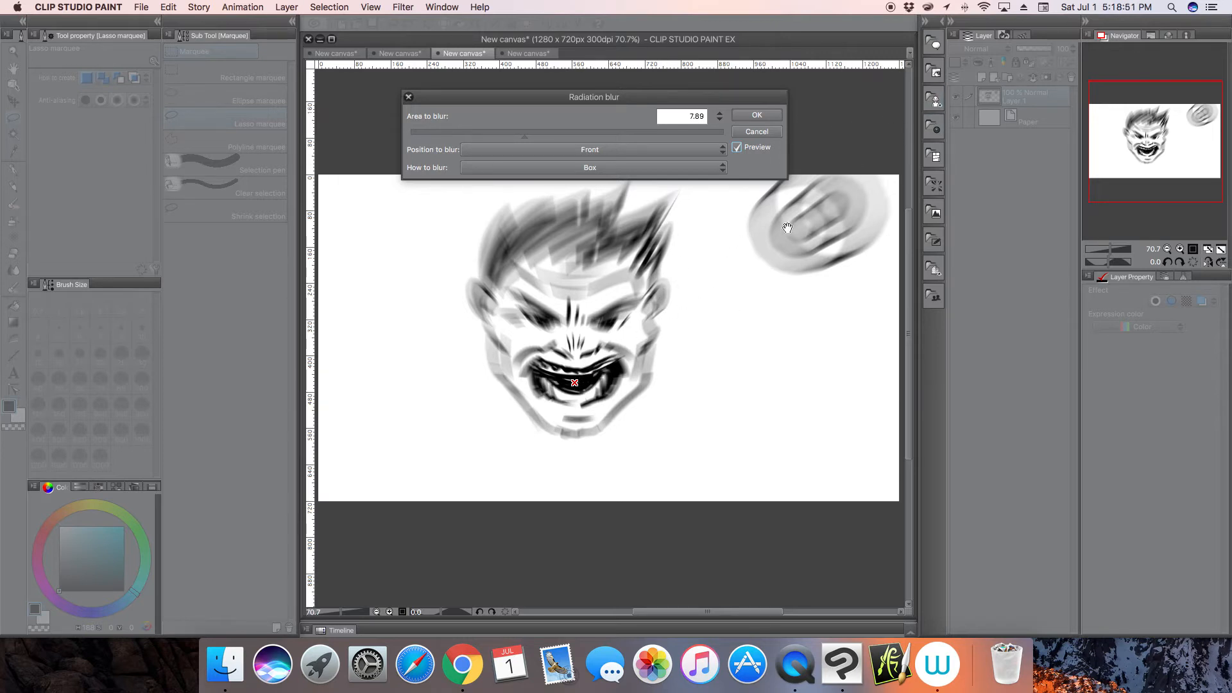
pyautogui.click(628, 150)
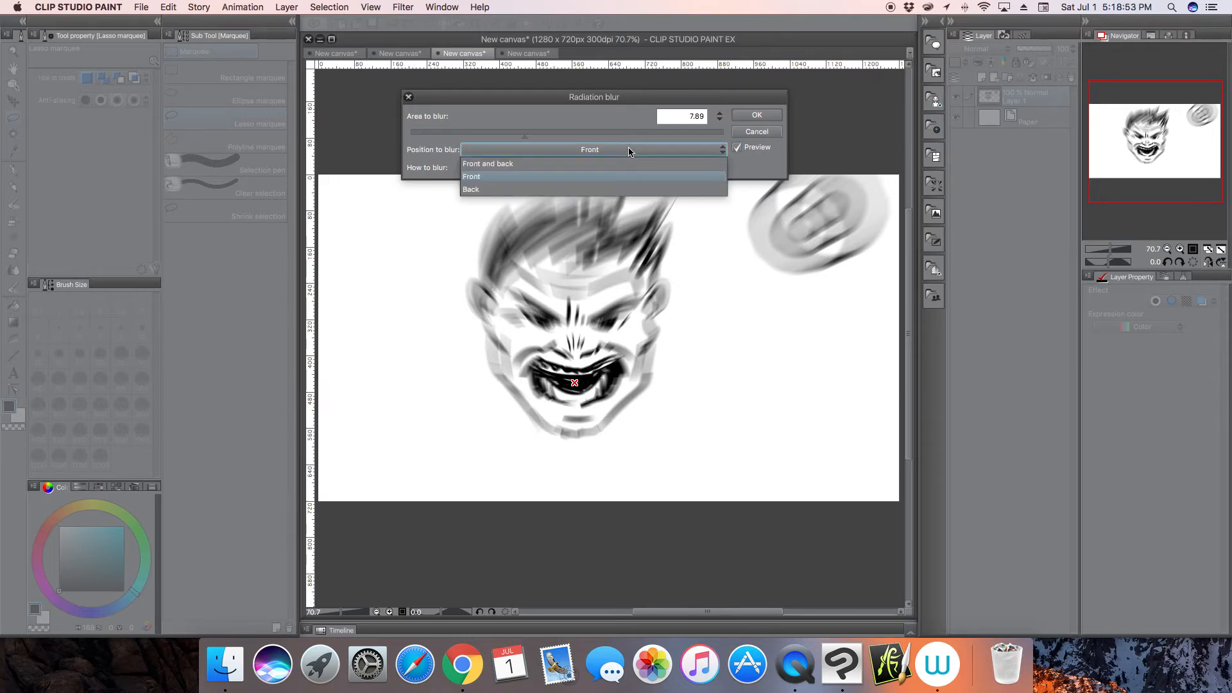
pyautogui.click(595, 188)
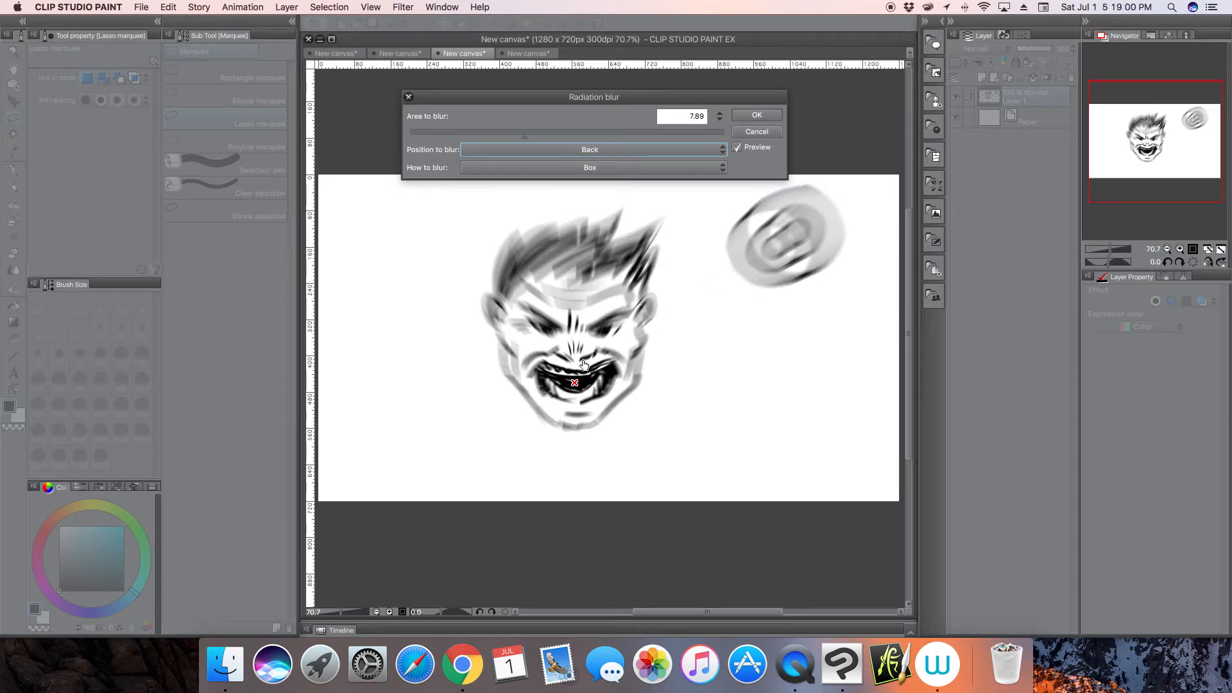
# Move the radiation blur's centre to the middle of the concentric circles, and set the position to Front and the area to 17.12.
pyautogui.moveTo(576, 393); pyautogui.dragTo(800, 231)
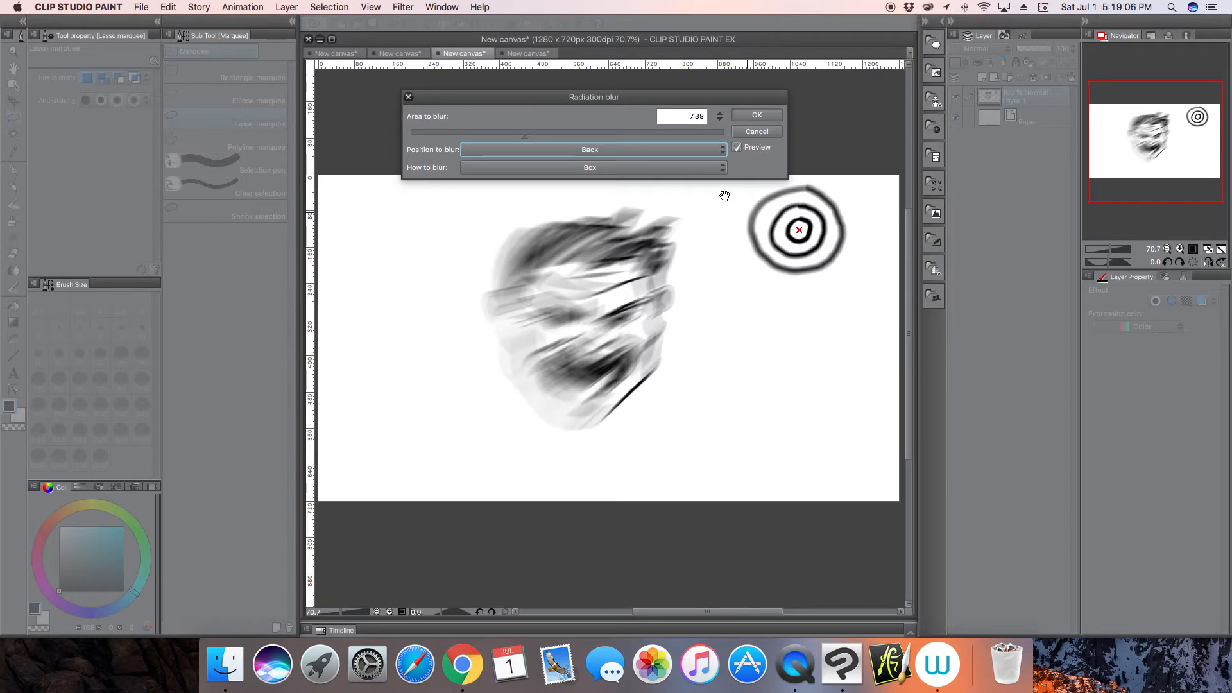
pyautogui.click(607, 149)
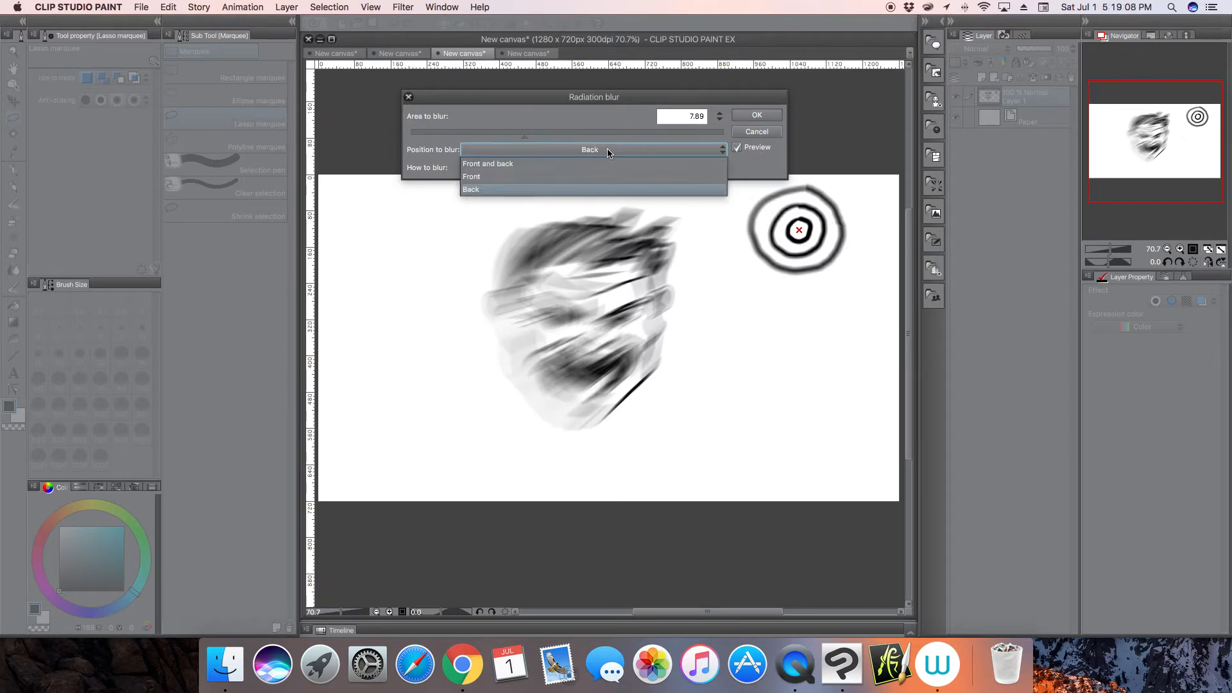
pyautogui.click(595, 176)
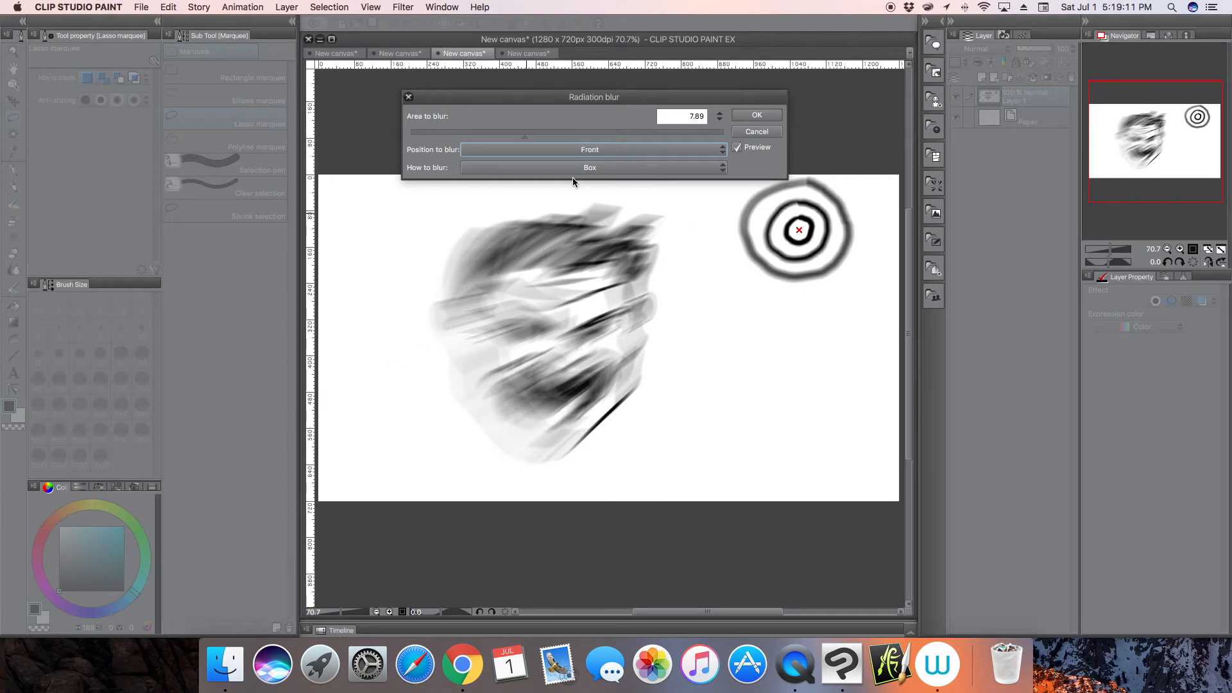
pyautogui.click(676, 132)
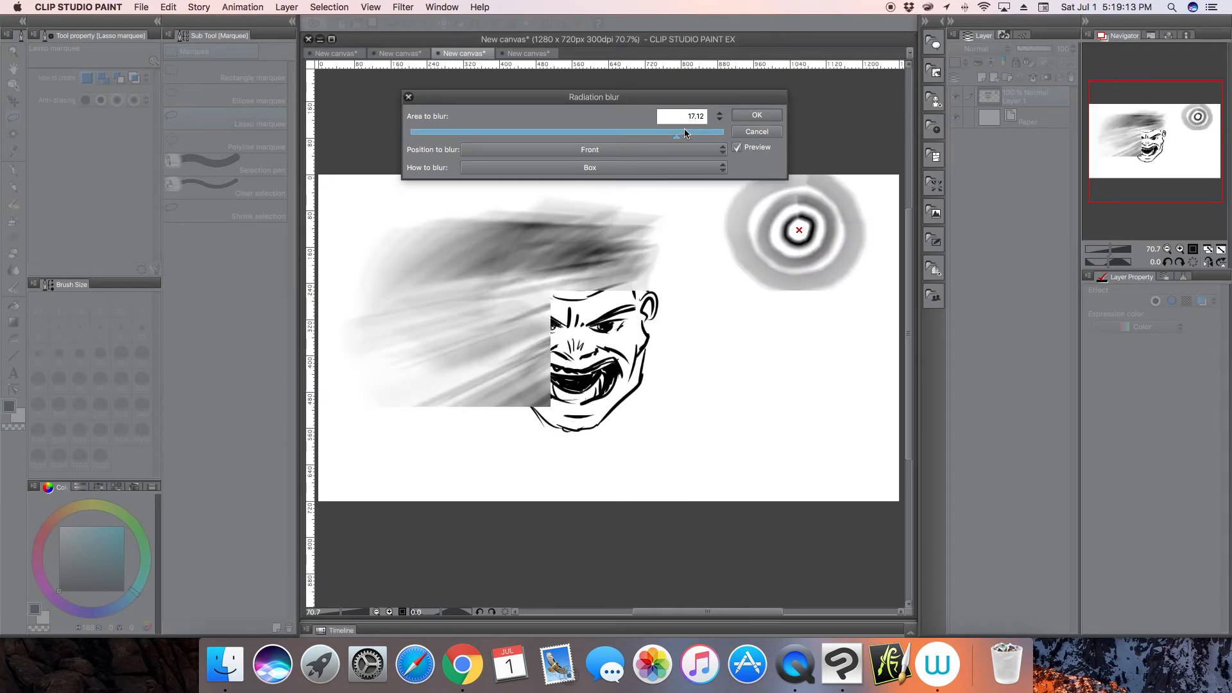
# Reduce the radiation blur's area to 13.03 and 8.32, move its centre to the face's left-hand eye, and cancel the filter.
pyautogui.click(609, 132)
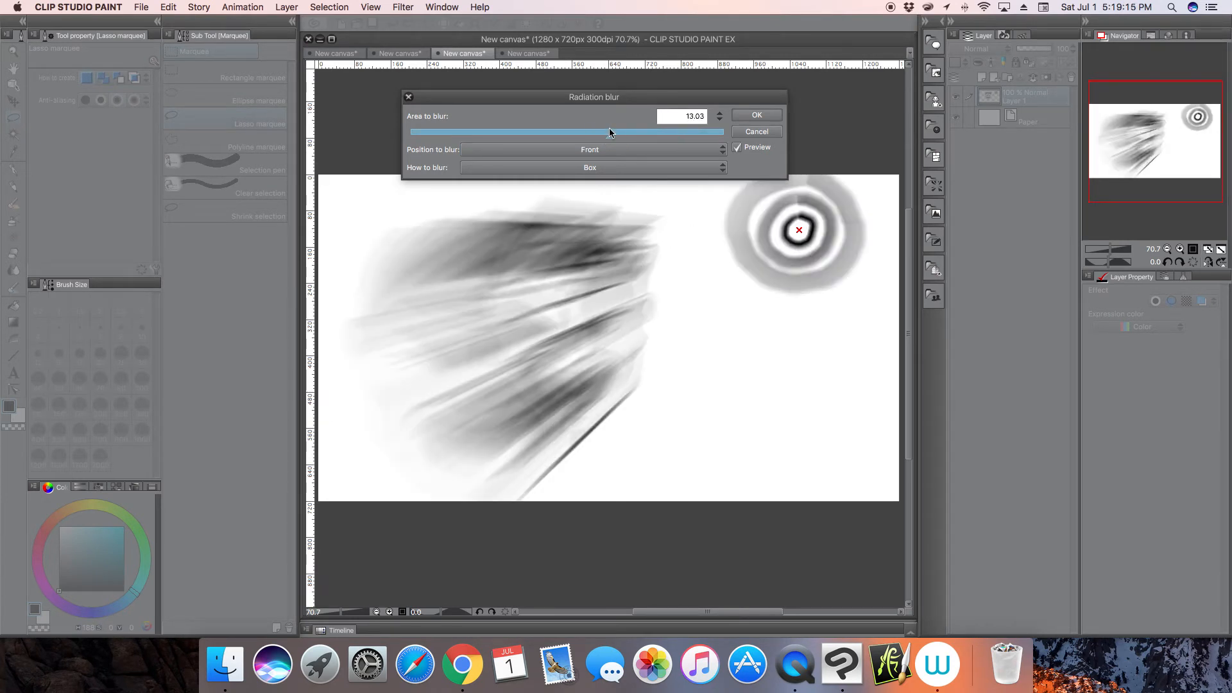
pyautogui.click(567, 136)
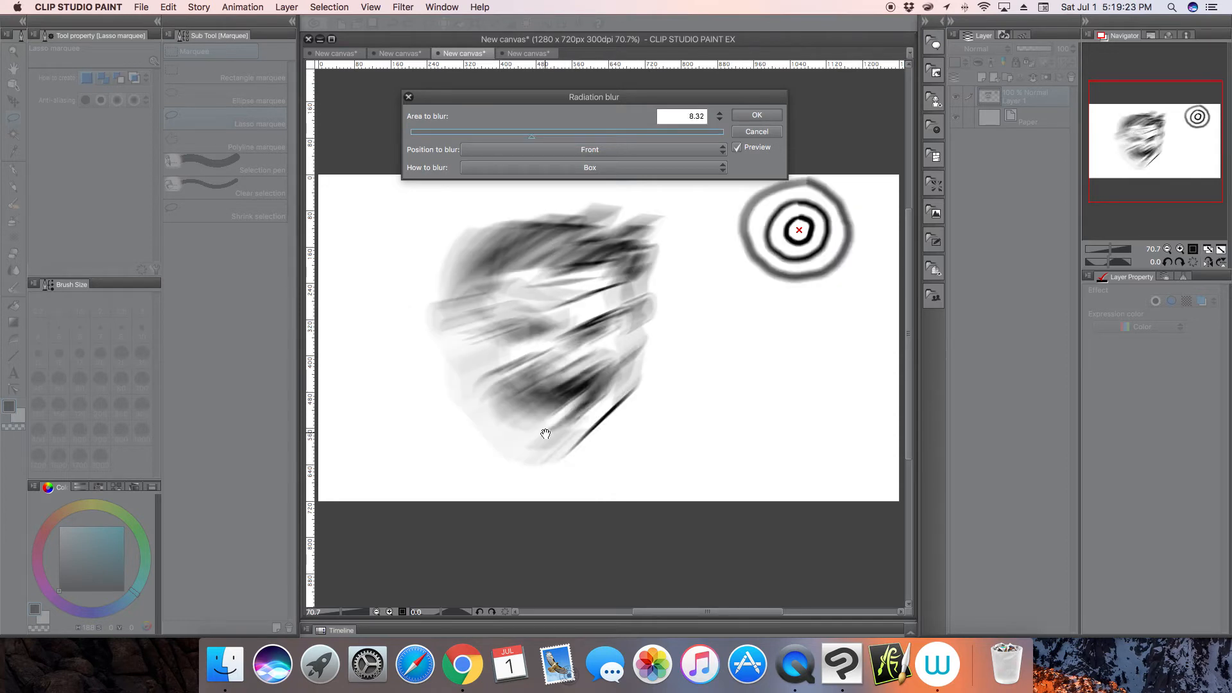
pyautogui.moveTo(799, 230)
pyautogui.mouseDown()
pyautogui.moveTo(546, 363)
pyautogui.moveTo(546, 322)
pyautogui.mouseUp()
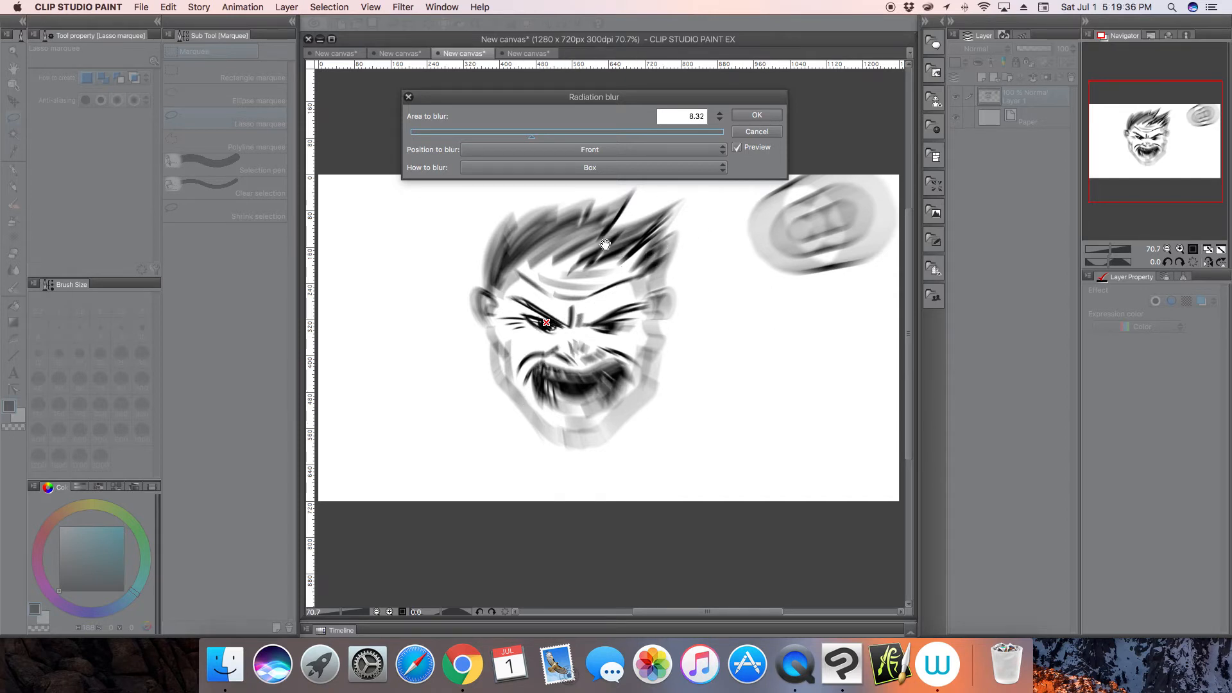
pyautogui.click(756, 133)
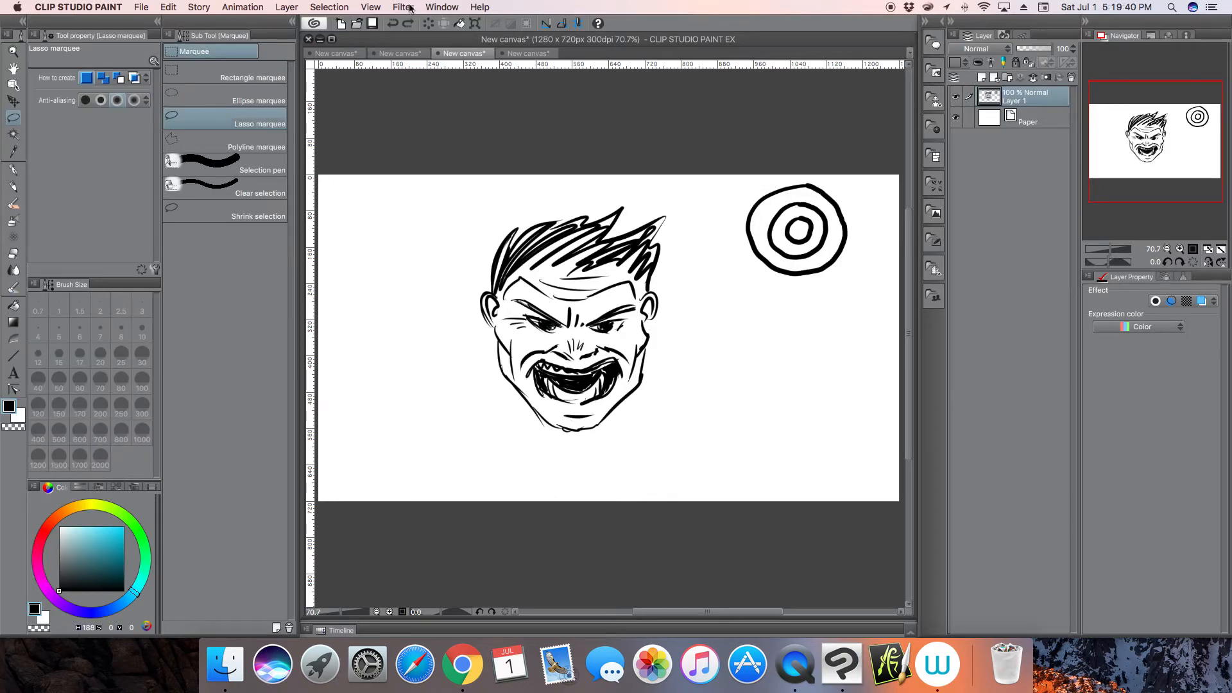
# Apply the Smoothing blur filter to the layer with the face and concentric circles.
pyautogui.click(408, 9)
pyautogui.moveTo(424, 22)
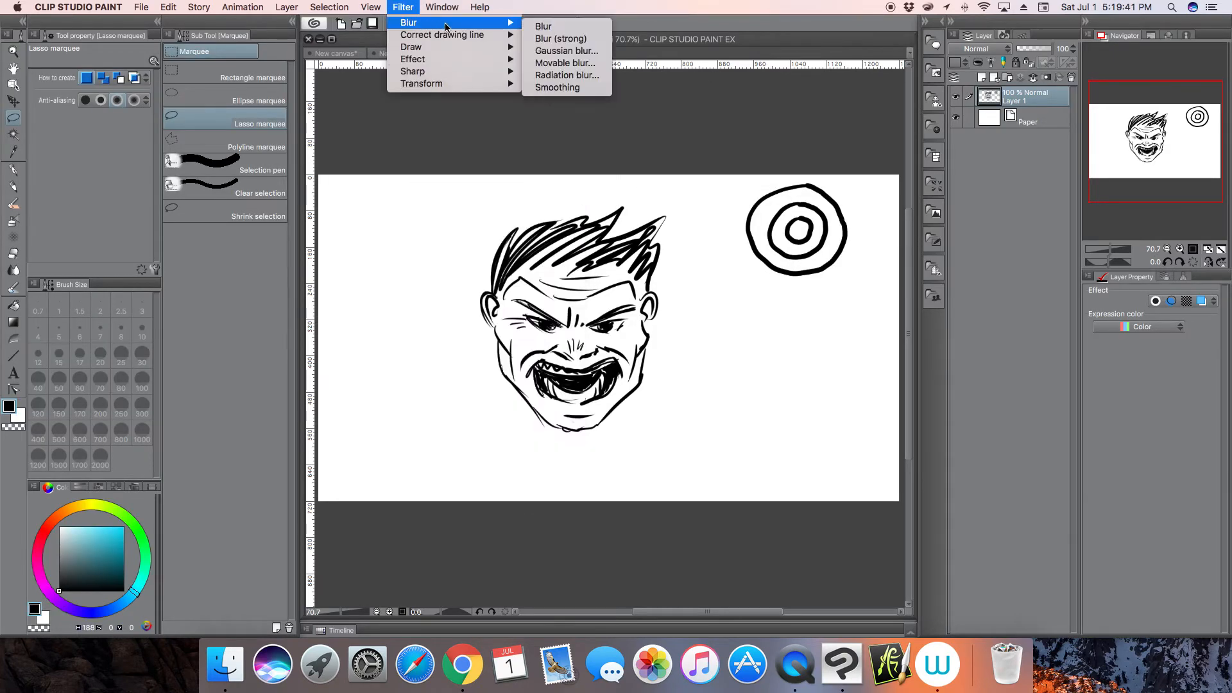
pyautogui.click(578, 88)
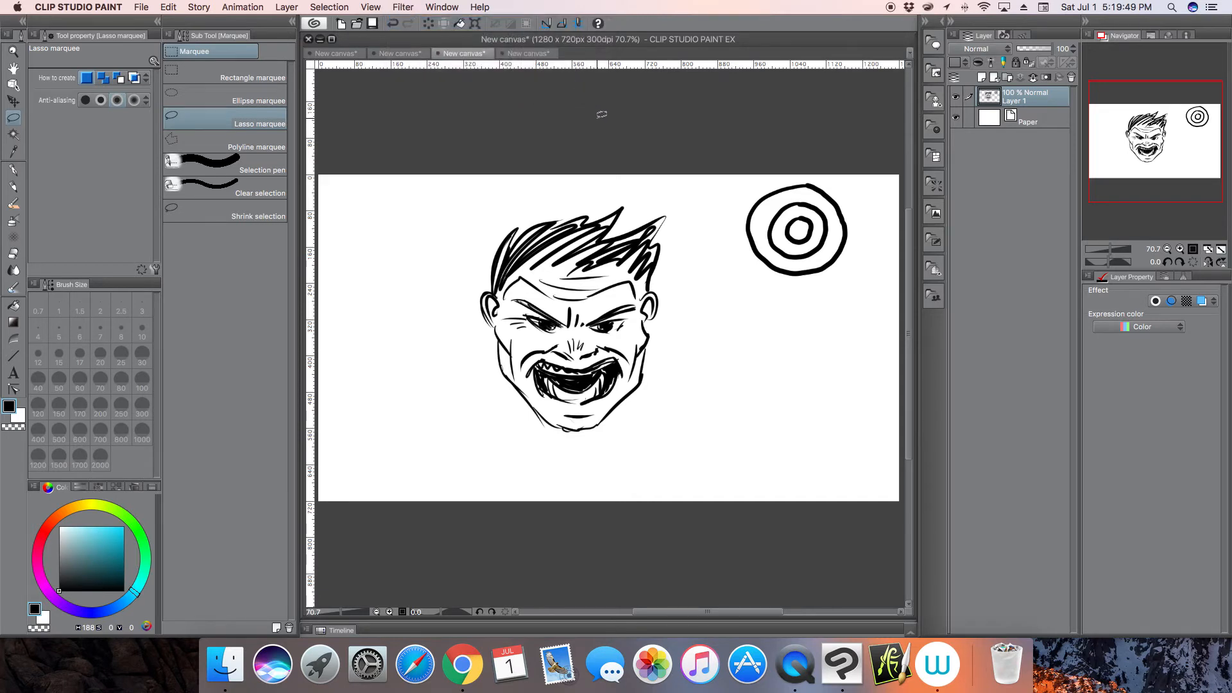
pyautogui.click(15, 171)
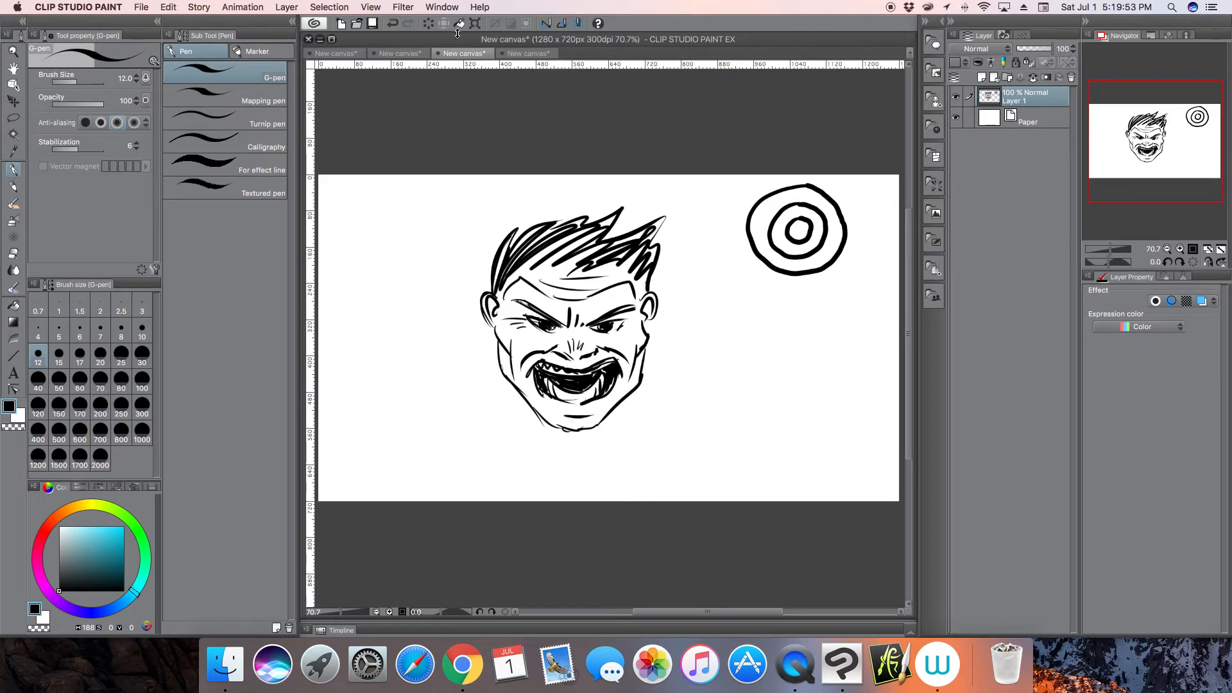
pyautogui.click(517, 55)
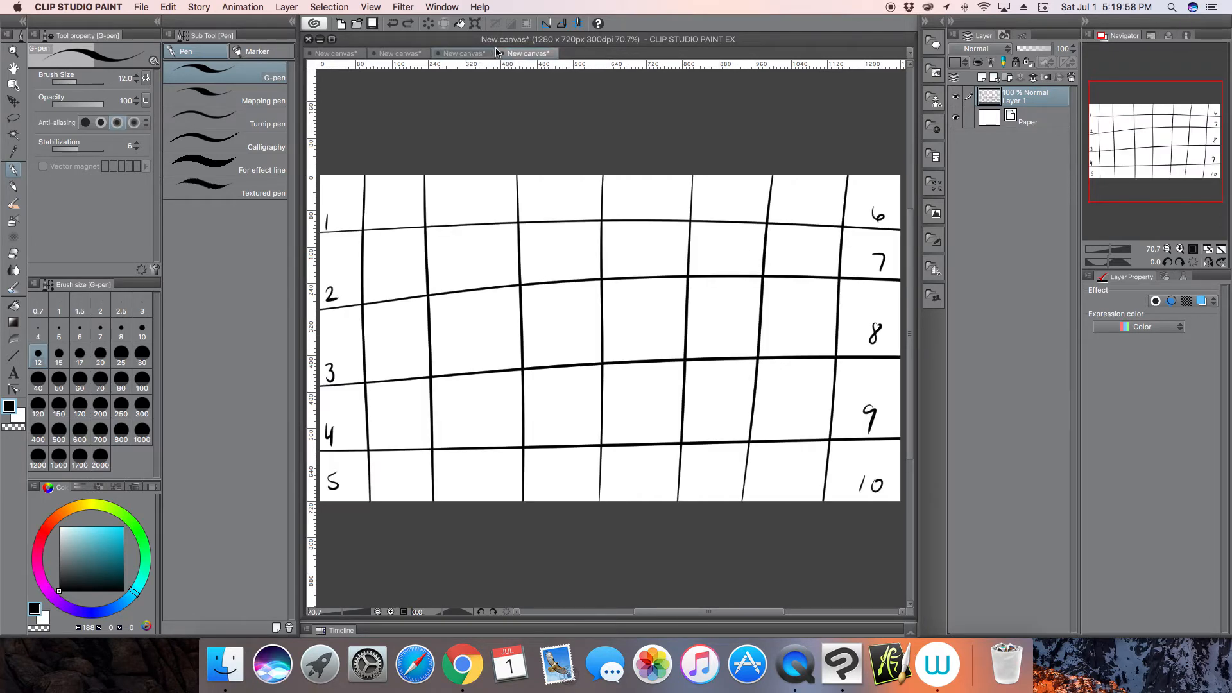
pyautogui.click(478, 54)
pyautogui.click(404, 7)
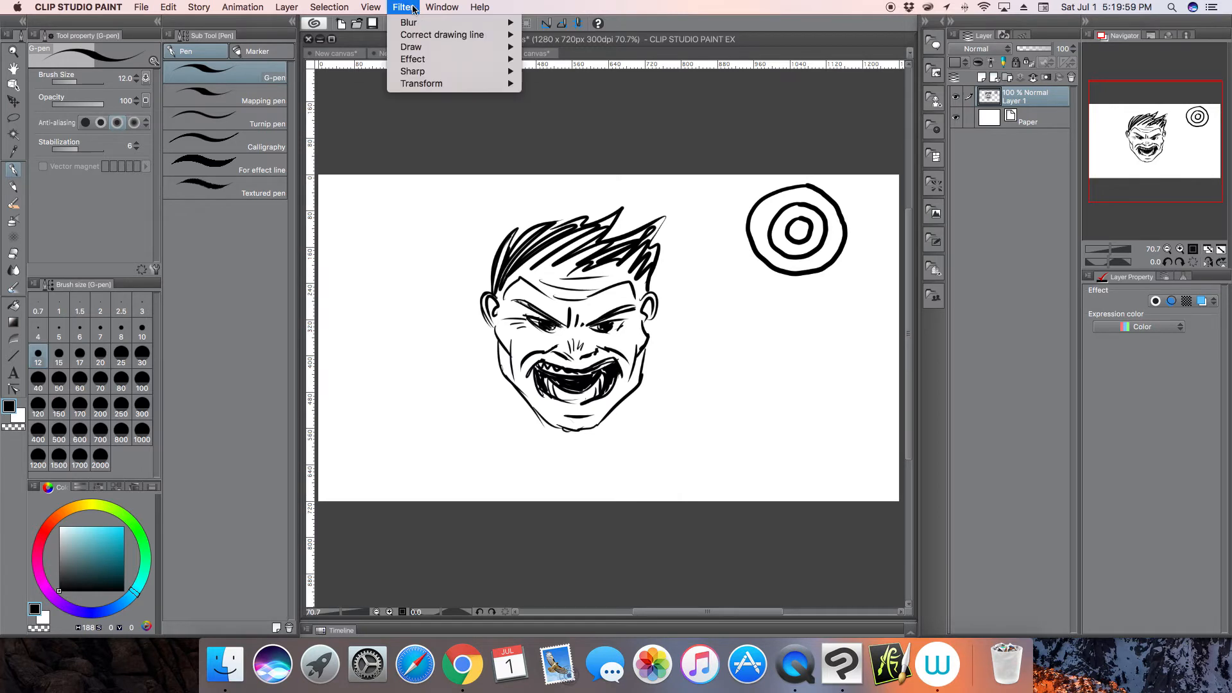
pyautogui.moveTo(475, 38)
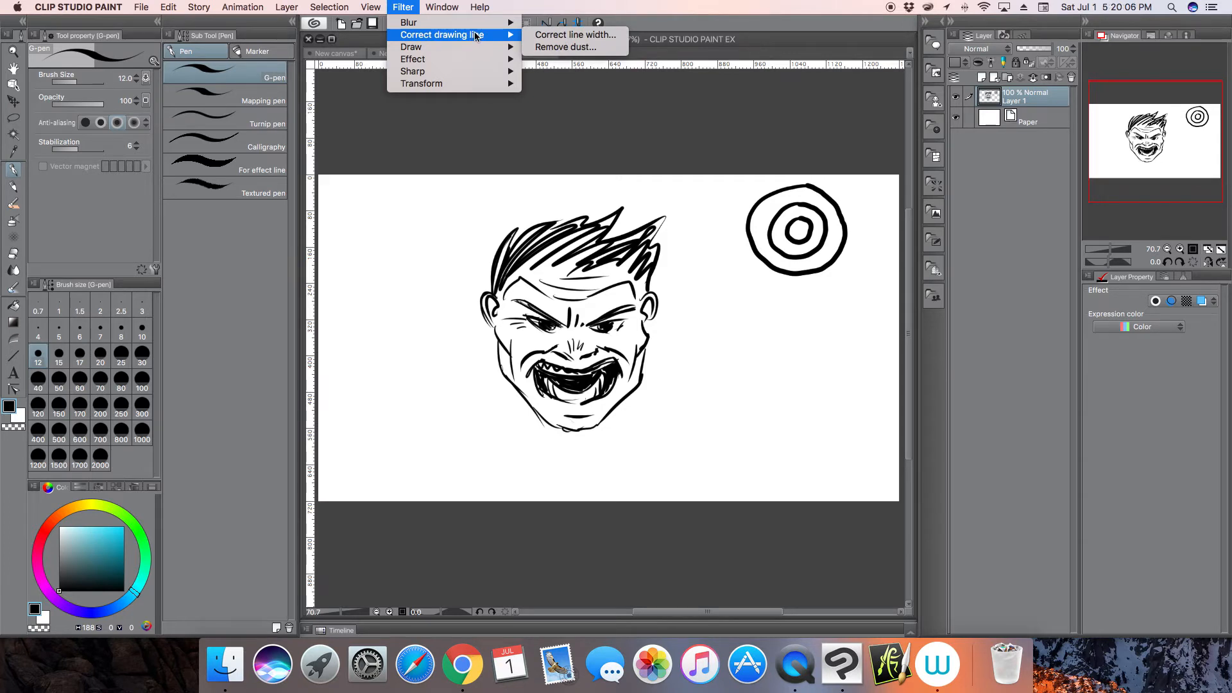
pyautogui.click(18, 120)
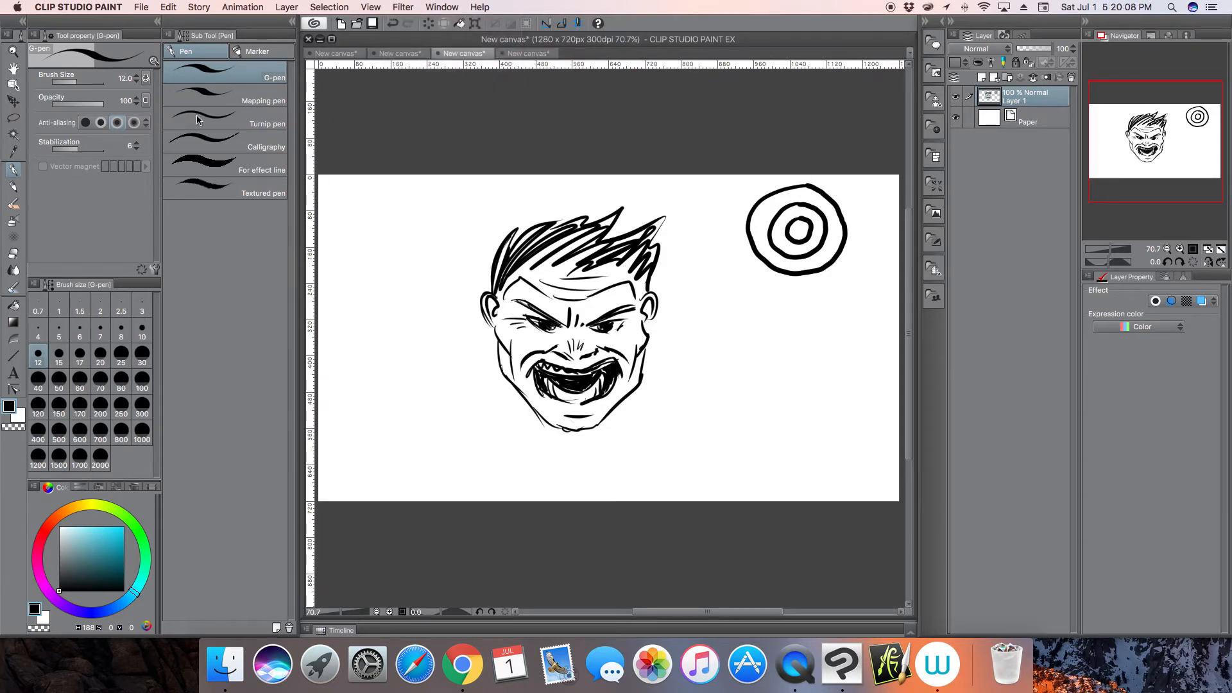
# Select the face's hair with a freehand lasso and open the Correct line width filter on it.
pyautogui.click(13, 117)
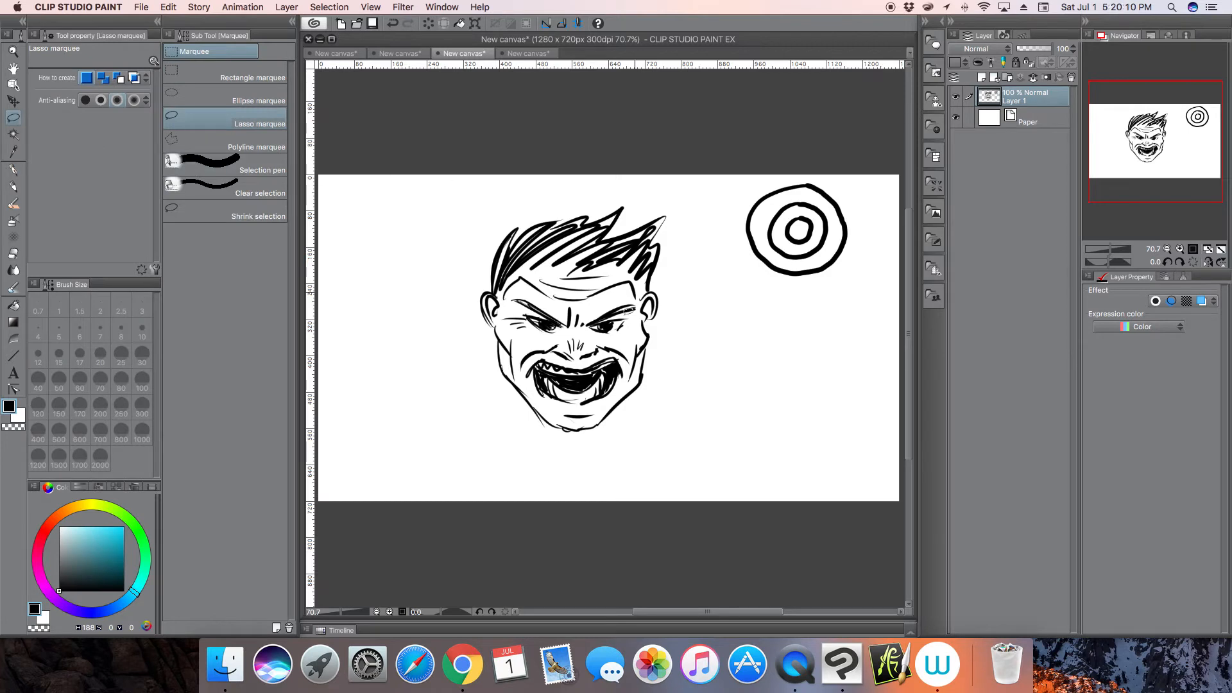
pyautogui.moveTo(635, 203)
pyautogui.mouseDown()
pyautogui.moveTo(517, 207)
pyautogui.moveTo(491, 228)
pyautogui.moveTo(482, 285)
pyautogui.moveTo(501, 295)
pyautogui.moveTo(530, 276)
pyautogui.moveTo(608, 279)
pyautogui.moveTo(647, 296)
pyautogui.moveTo(675, 238)
pyautogui.moveTo(674, 206)
pyautogui.moveTo(634, 194)
pyautogui.mouseUp()
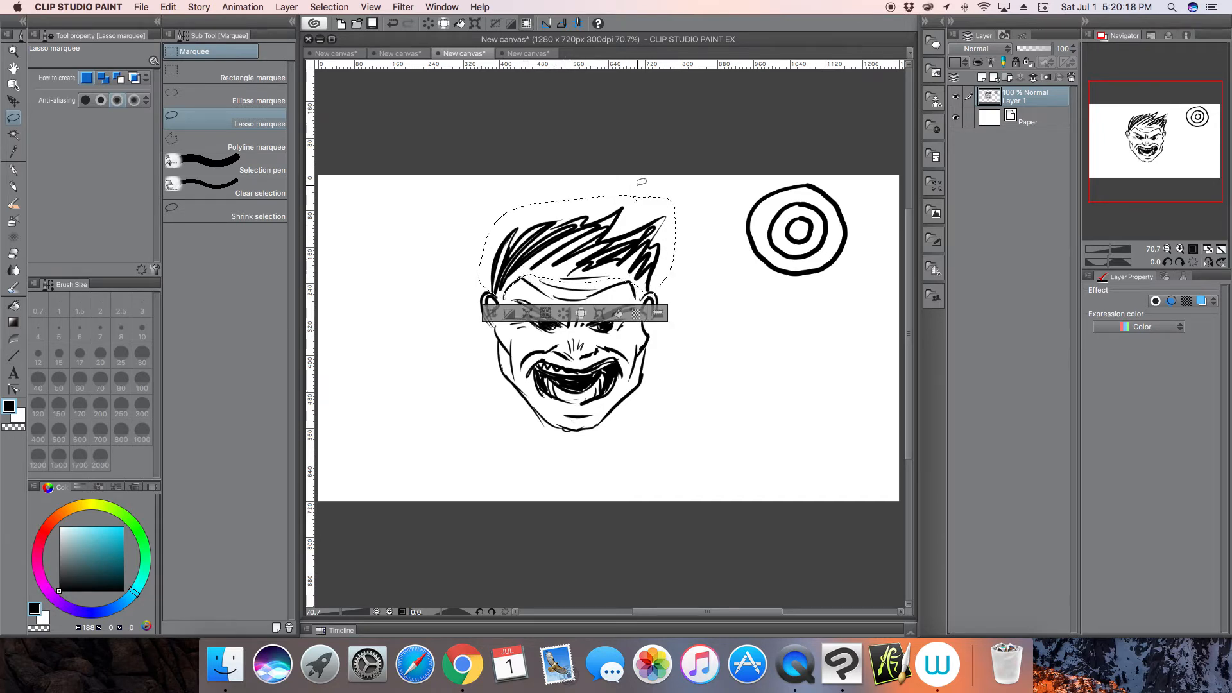
pyautogui.click(409, 7)
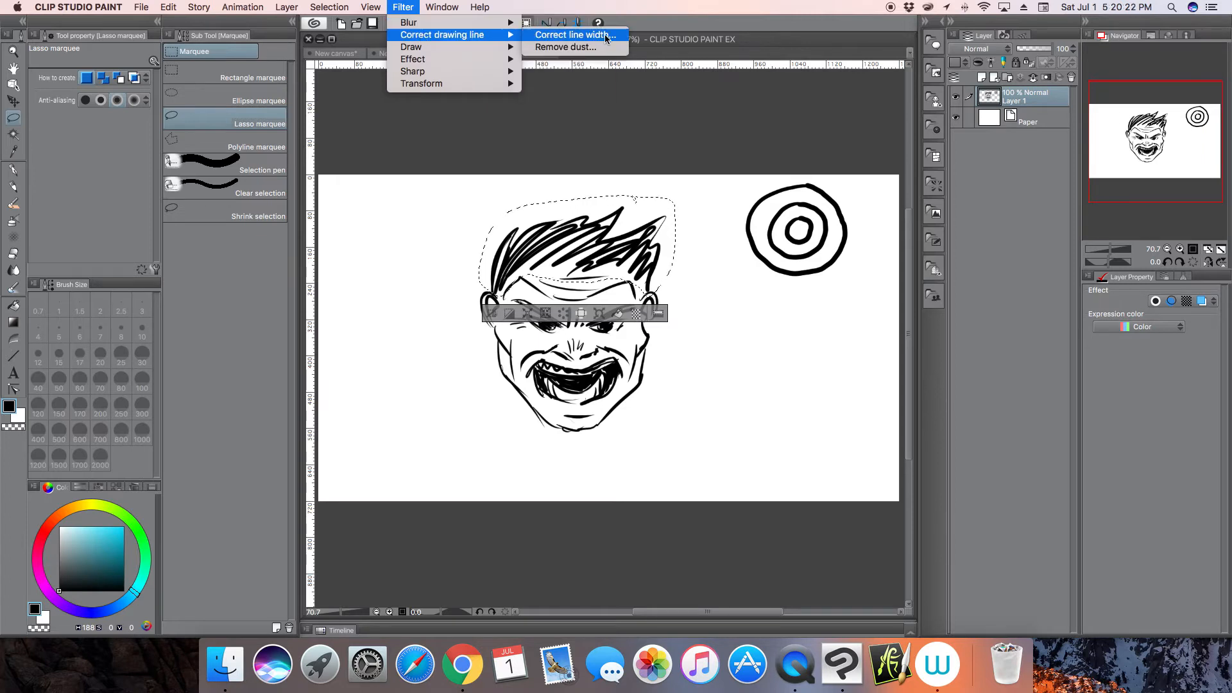
pyautogui.click(610, 40)
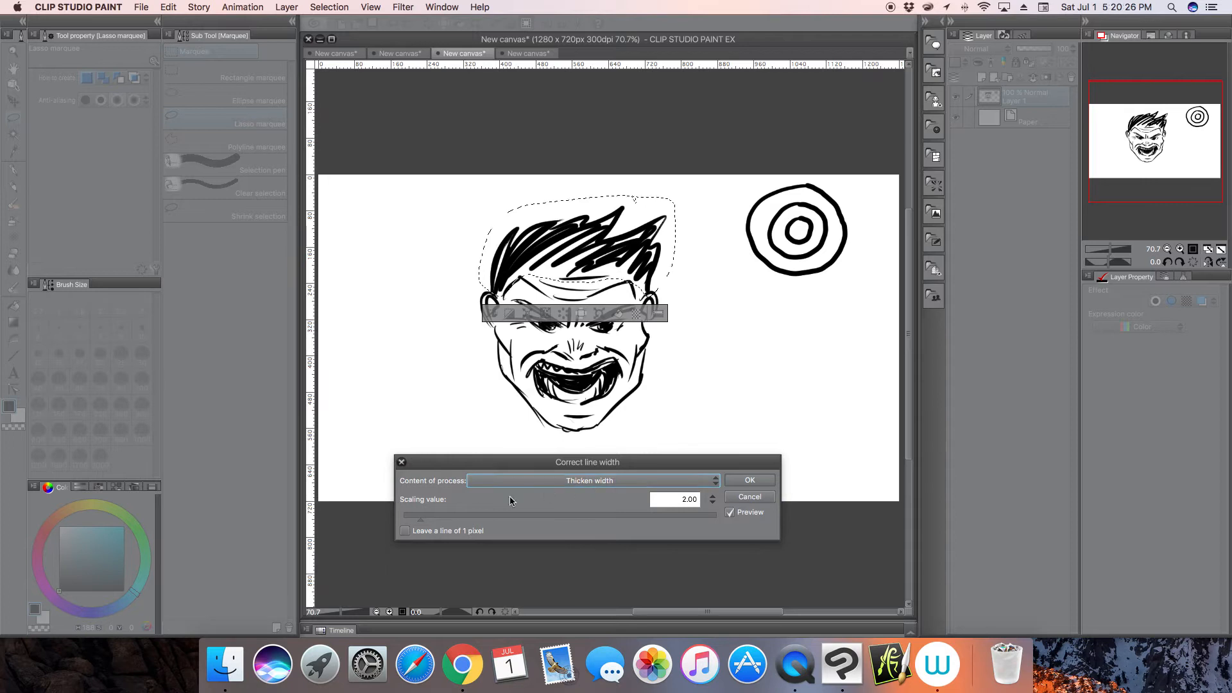
# Preview thickened hair lines at several scaling values, including 5.63 and 7.19, and reduce the scaling to 3.06.
pyautogui.click(443, 514)
pyautogui.click(455, 514)
pyautogui.click(480, 516)
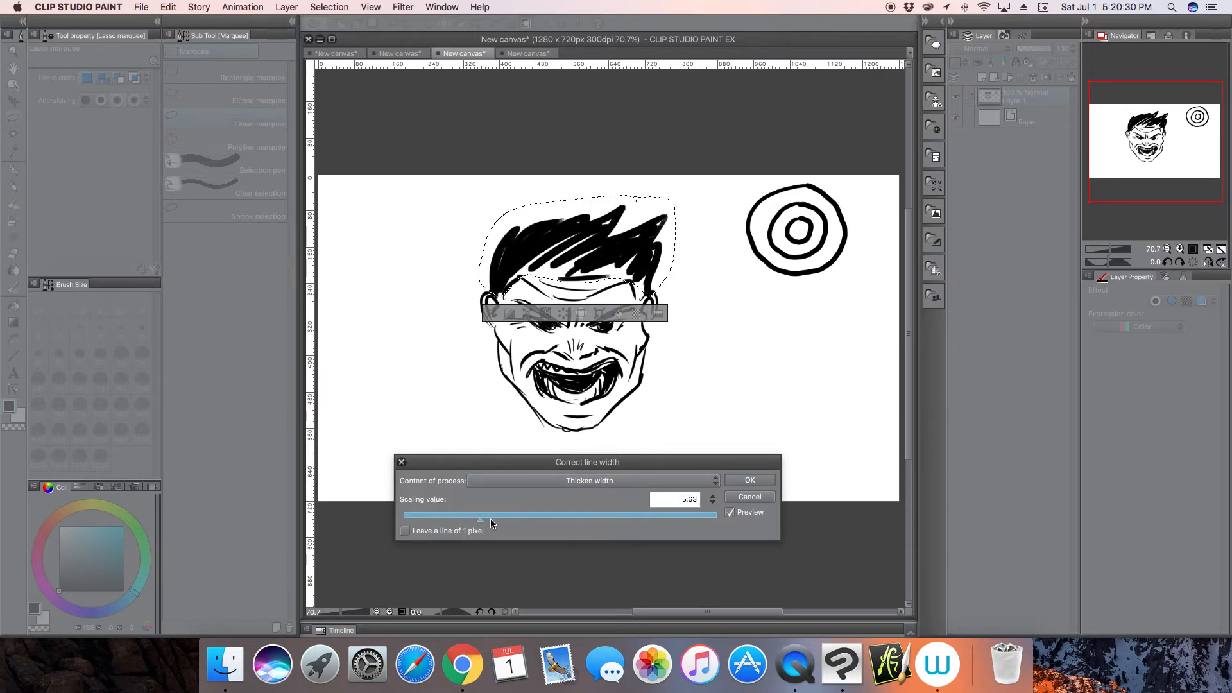
pyautogui.click(505, 515)
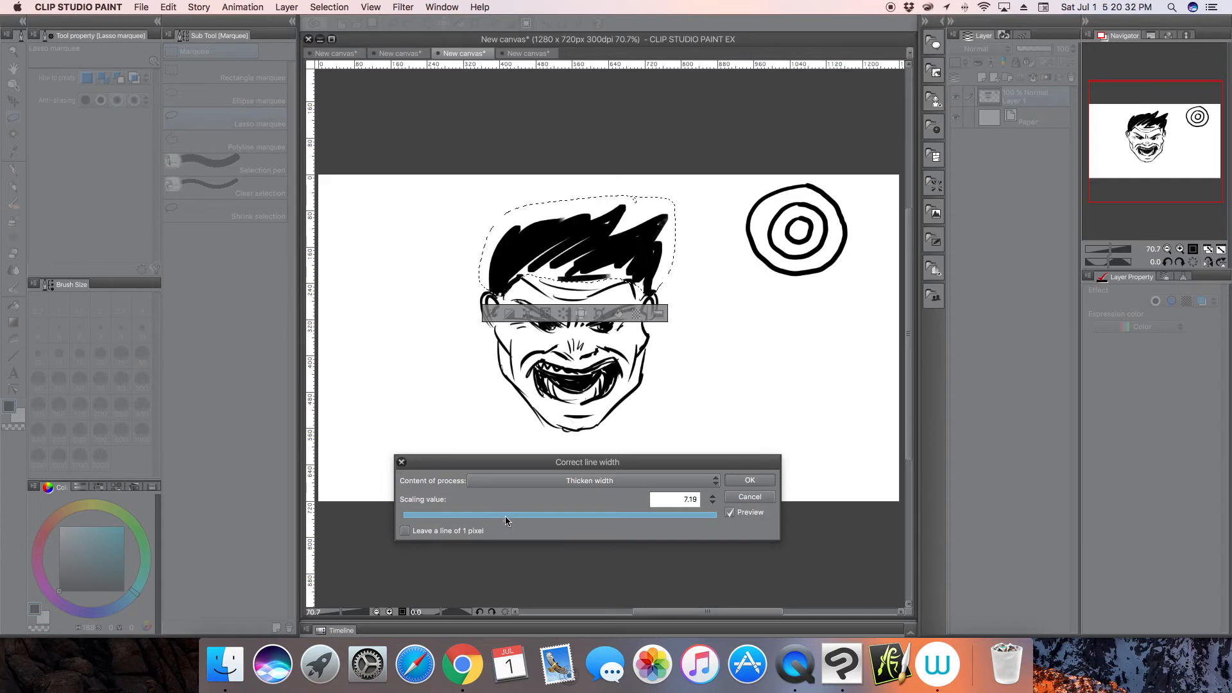
pyautogui.click(531, 519)
pyautogui.click(438, 515)
# Preview the hair lines with Thin width at scaling values 1.39, 5.63 and 3.18, cancel the correction and deselect the hair.
pyautogui.click(571, 481)
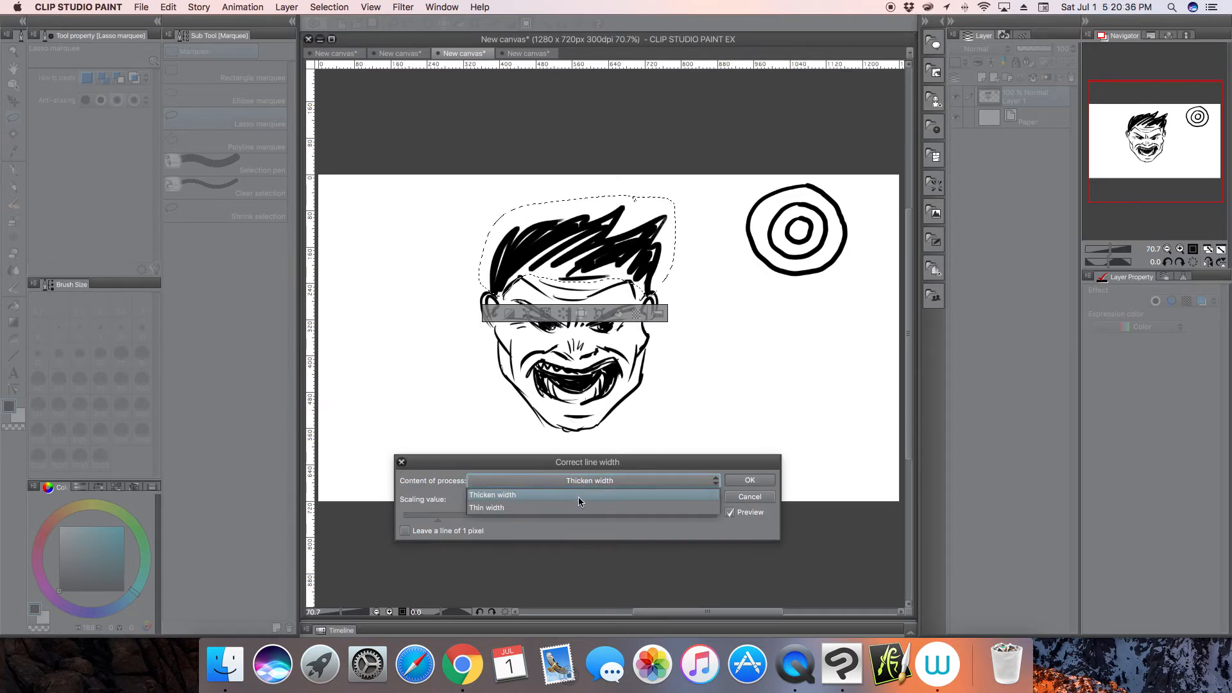
pyautogui.click(492, 508)
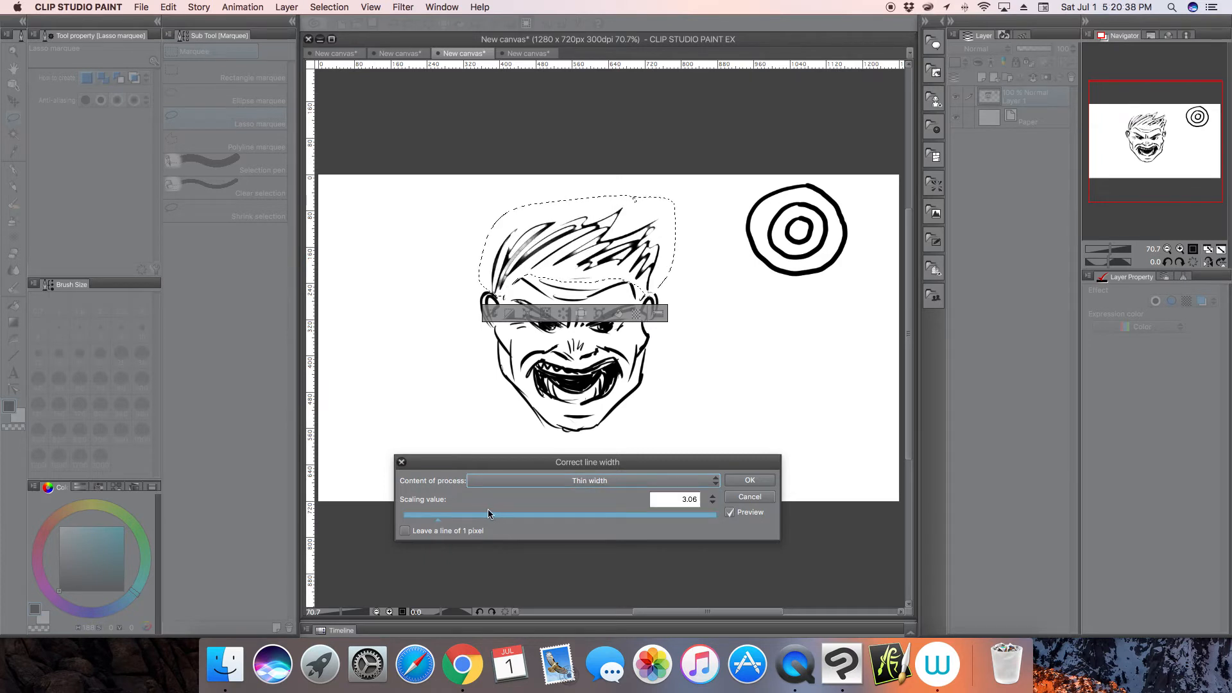
pyautogui.click(417, 515)
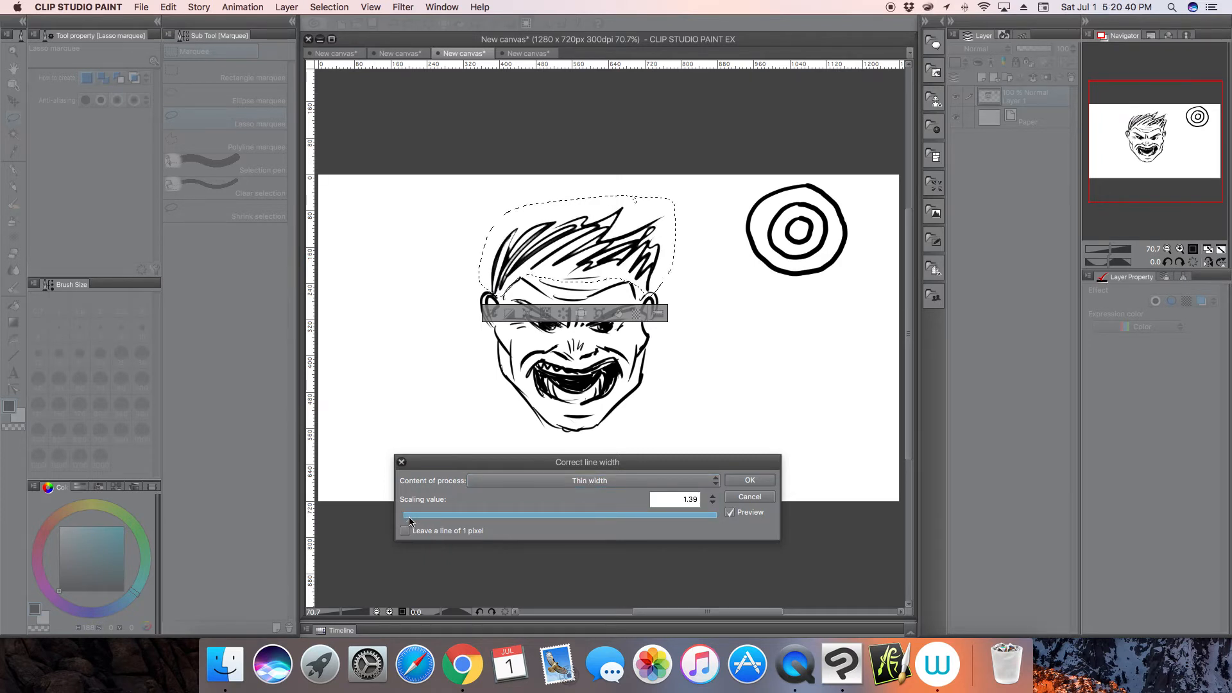
pyautogui.moveTo(407, 520); pyautogui.dragTo(403, 516)
pyautogui.click(480, 515)
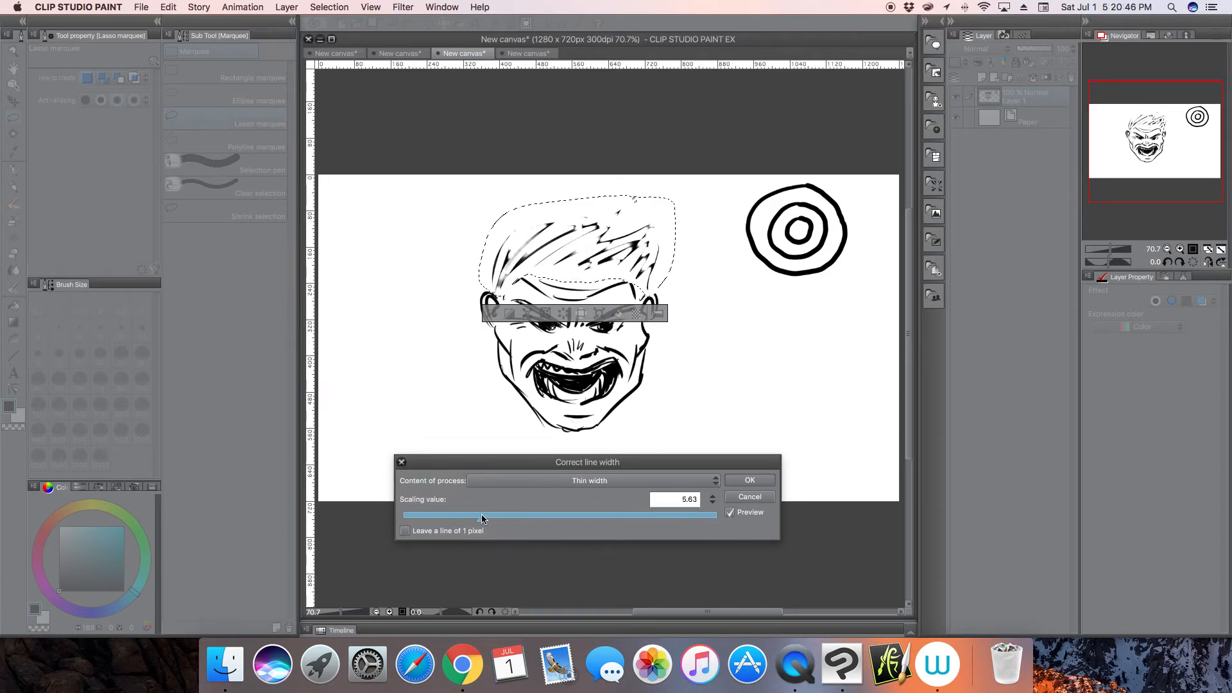
pyautogui.click(440, 514)
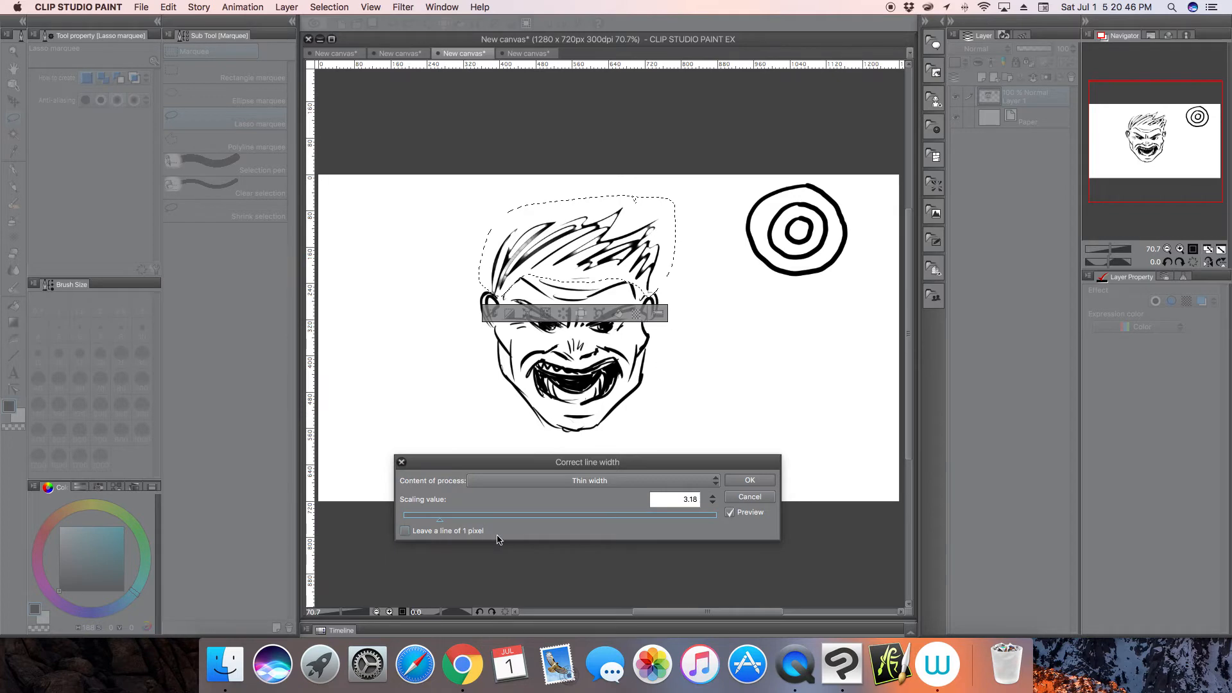
pyautogui.click(755, 499)
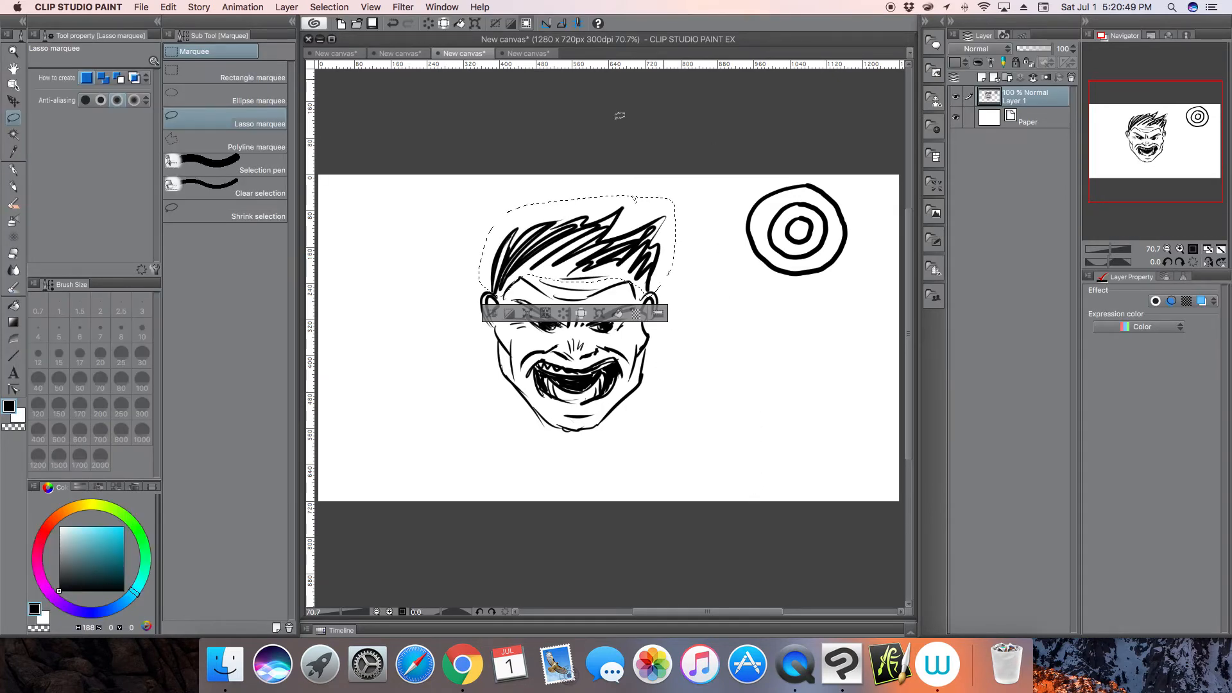
pyautogui.click(542, 166)
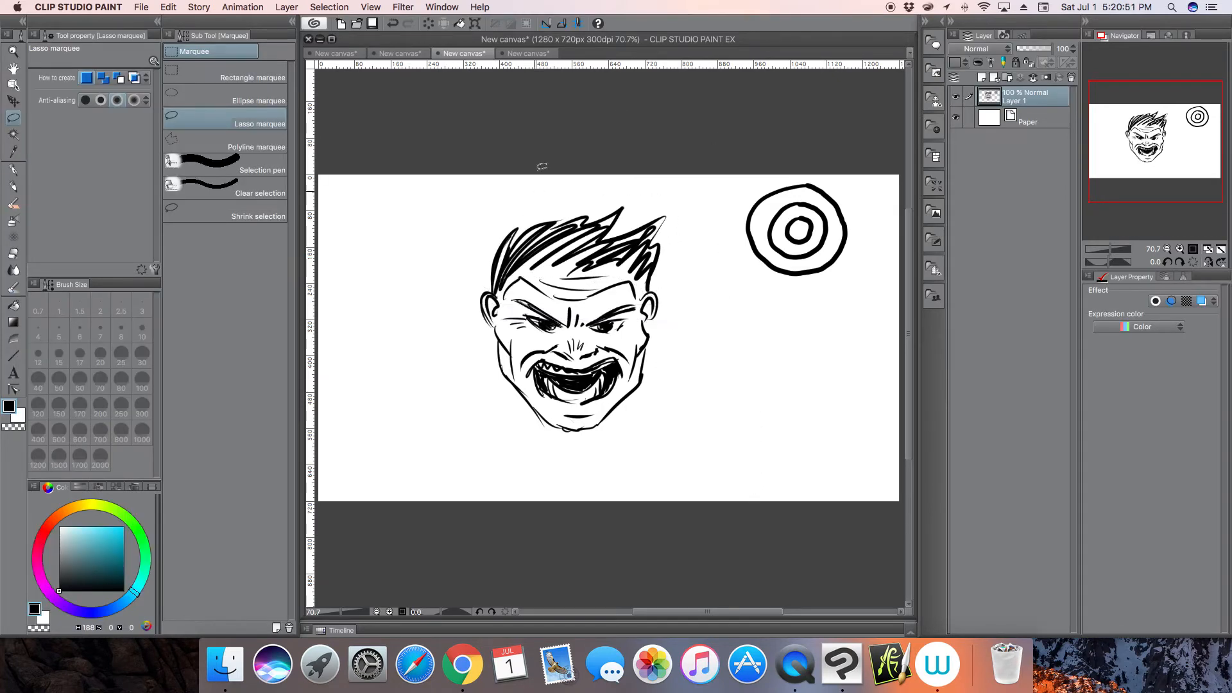
pyautogui.click(403, 8)
pyautogui.moveTo(511, 32)
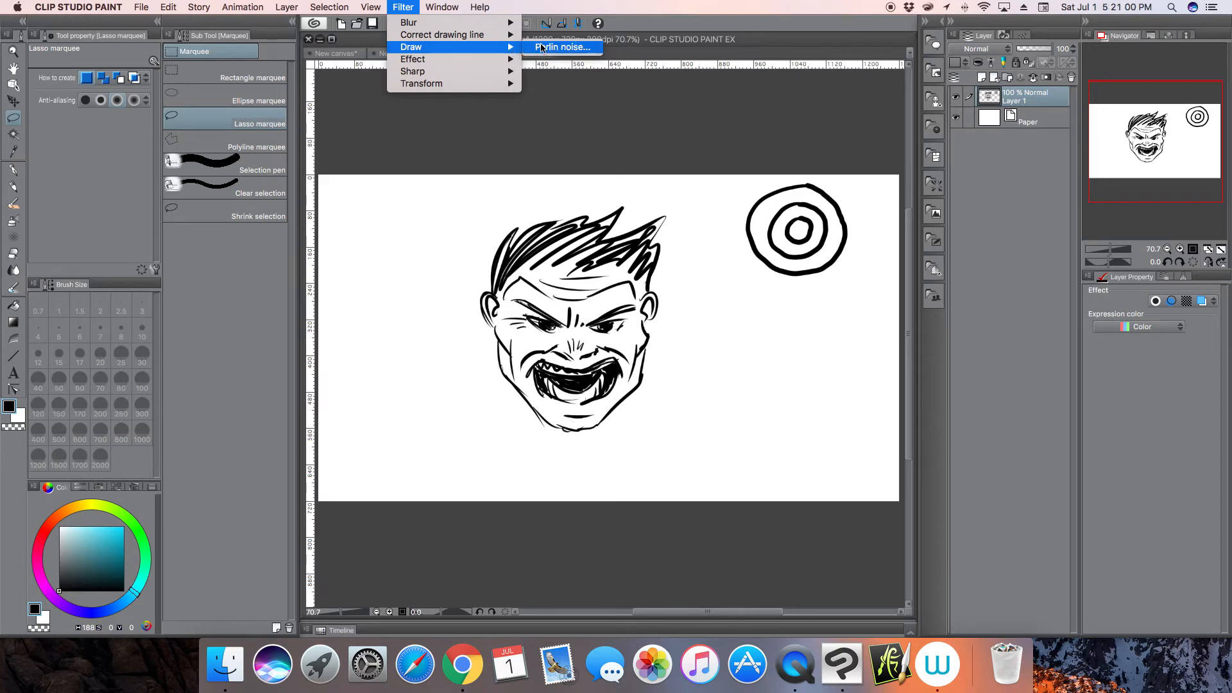
pyautogui.moveTo(470, 7)
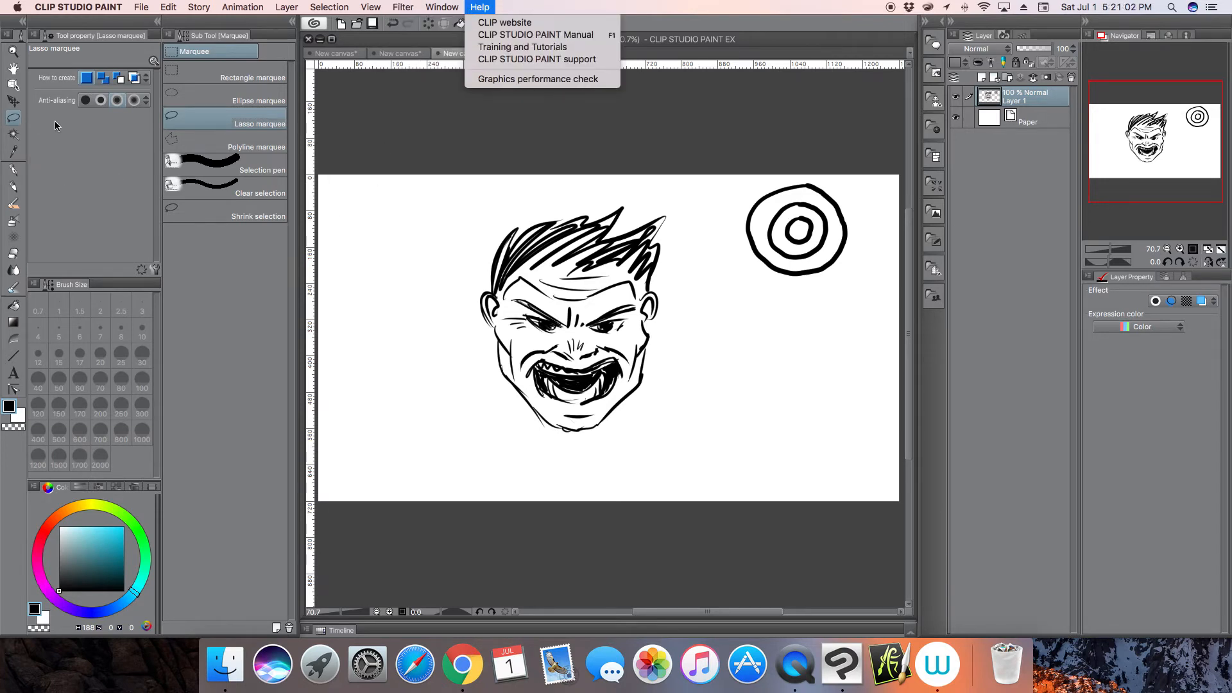
pyautogui.click(409, 238)
# Preview the Perlin noise filter inside a freehand lasso selection on the blank area beside the face, cancel it and deselect.
pyautogui.moveTo(408, 230)
pyautogui.mouseDown()
pyautogui.moveTo(362, 270)
pyautogui.moveTo(360, 351)
pyautogui.moveTo(411, 369)
pyautogui.moveTo(438, 257)
pyautogui.moveTo(399, 224)
pyautogui.mouseUp()
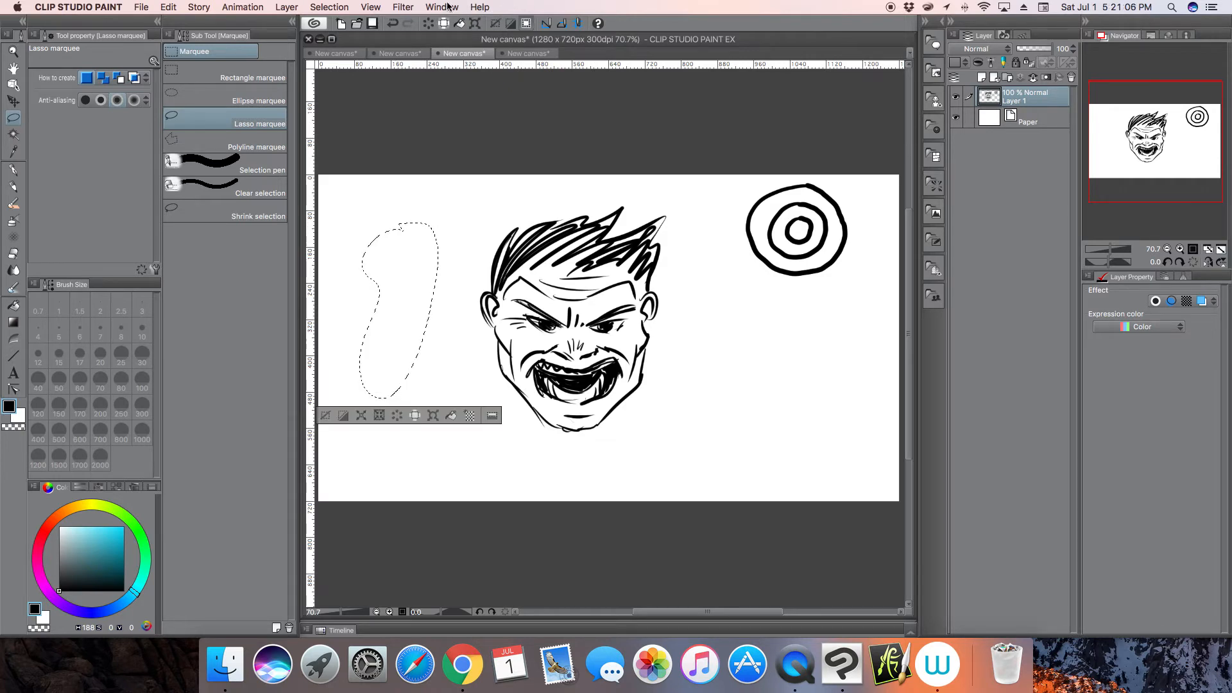
pyautogui.click(403, 7)
pyautogui.moveTo(444, 59)
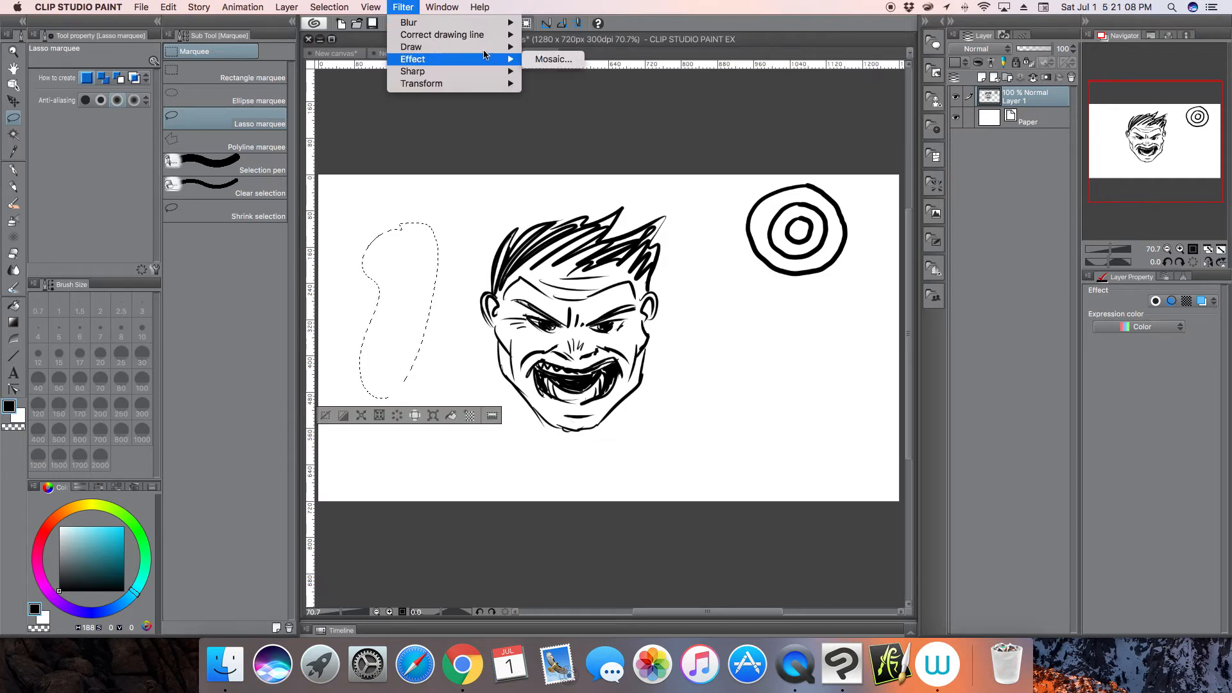
pyautogui.click(554, 47)
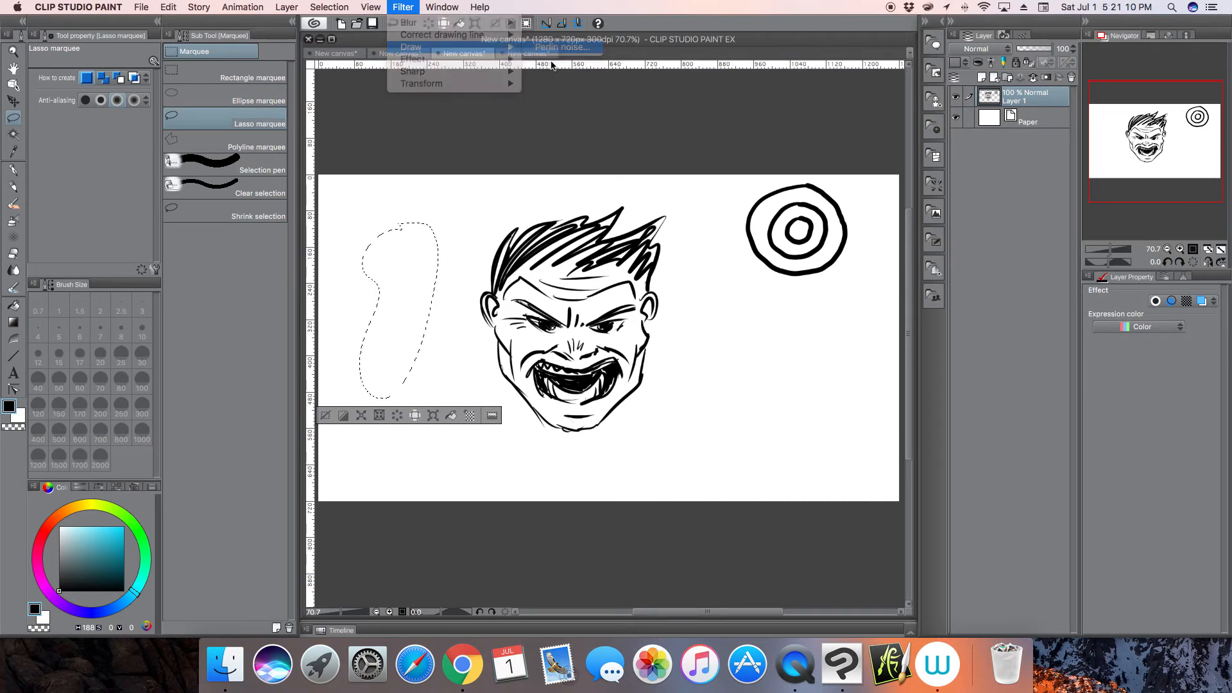
pyautogui.moveTo(355, 308); pyautogui.dragTo(487, 423)
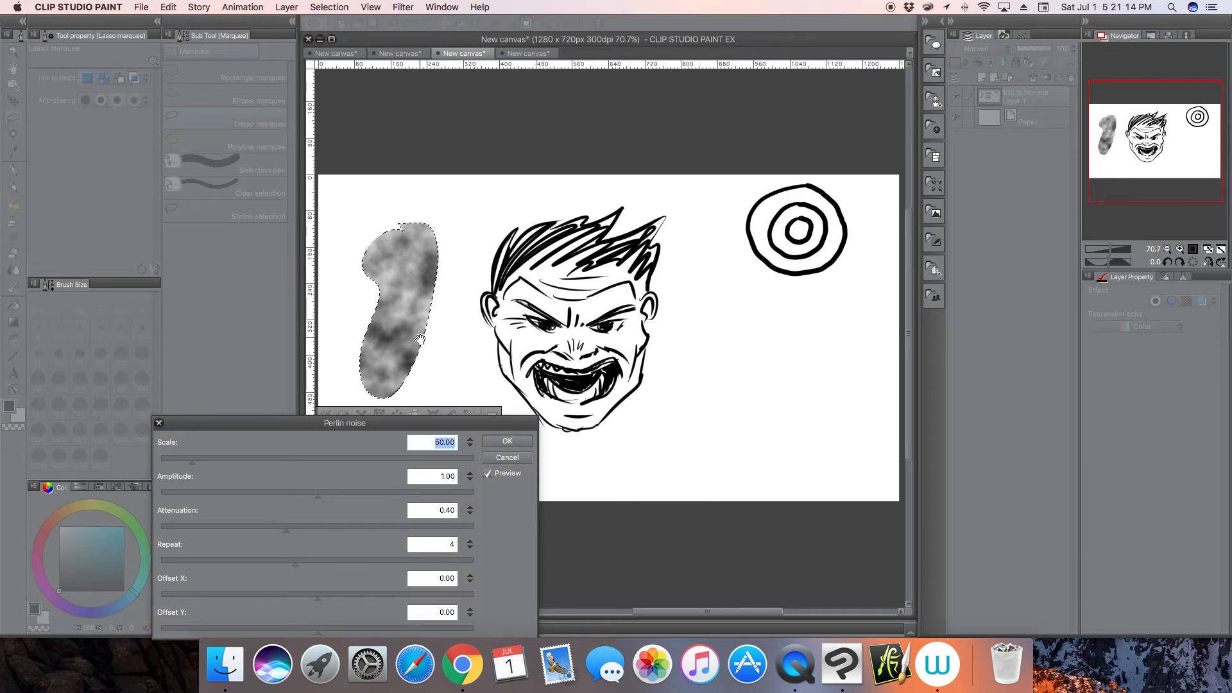
pyautogui.click(506, 458)
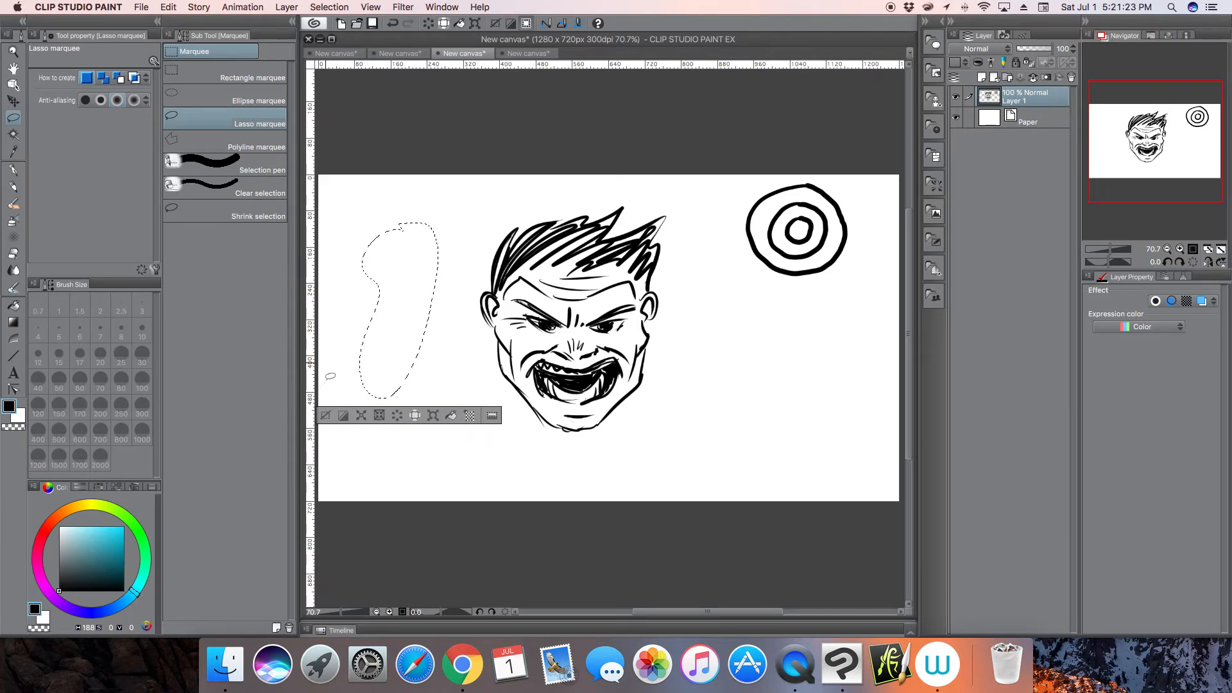
pyautogui.click(328, 409)
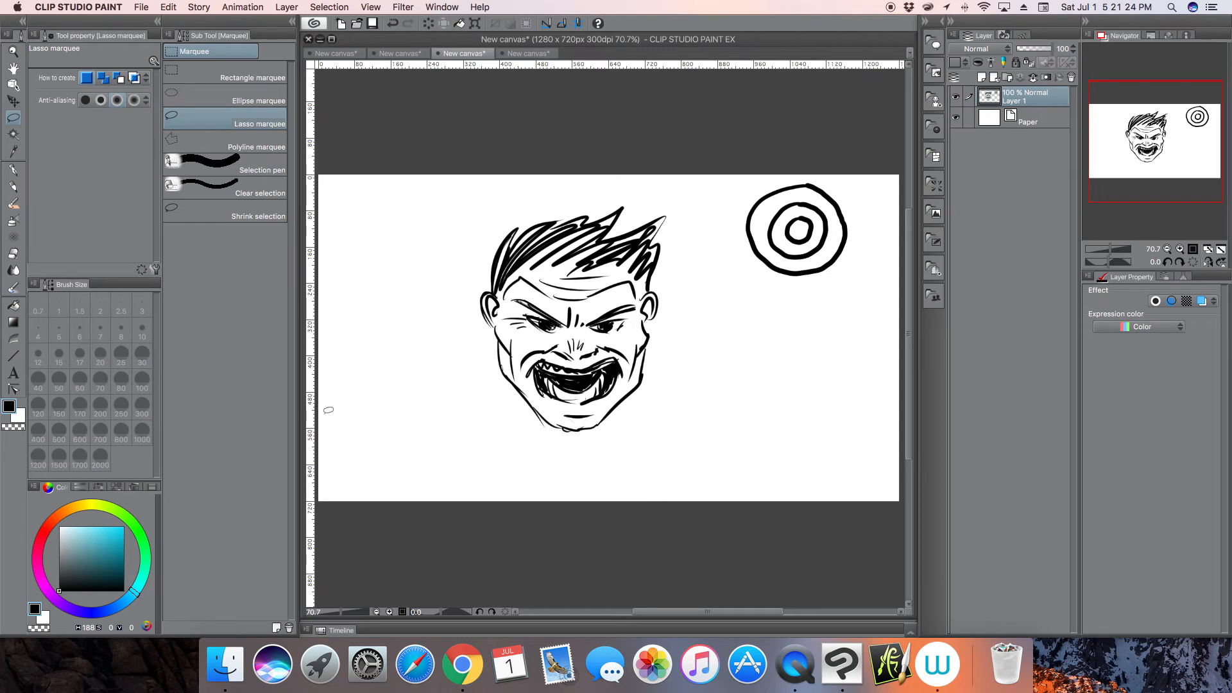
# Open the Mosaic filter on the face drawing and preview block sizes including 3.64, 5.93 and 181.96.
pyautogui.click(412, 8)
pyautogui.moveTo(426, 58)
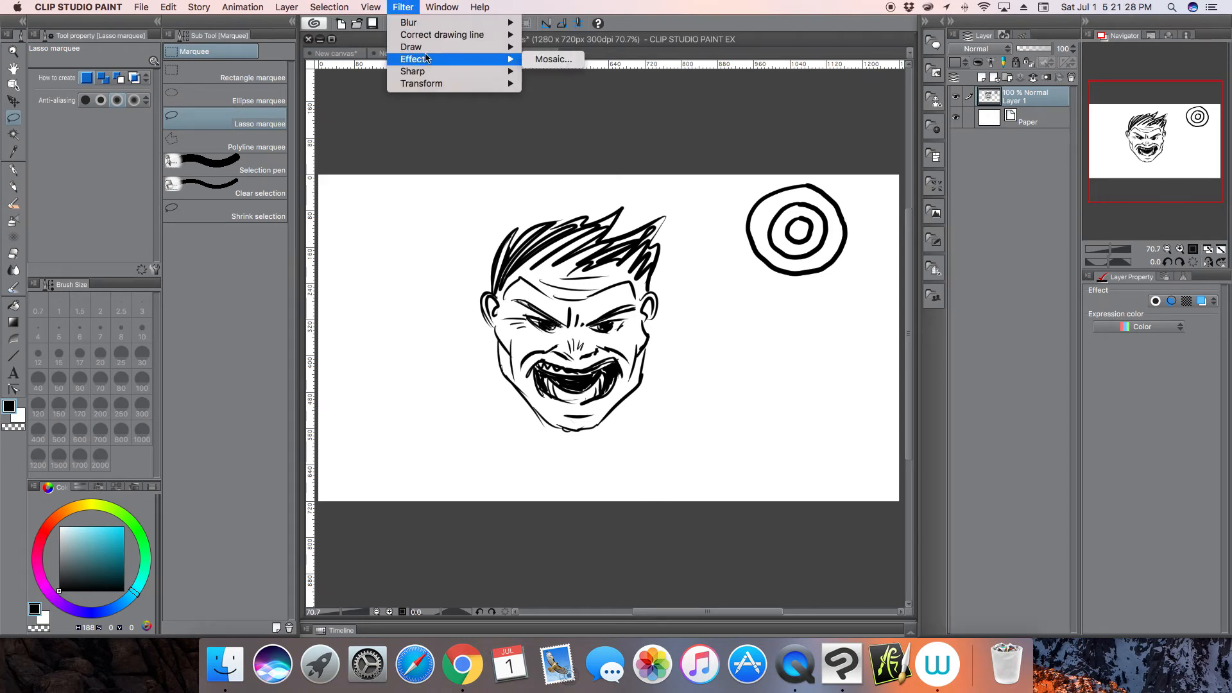
pyautogui.click(551, 60)
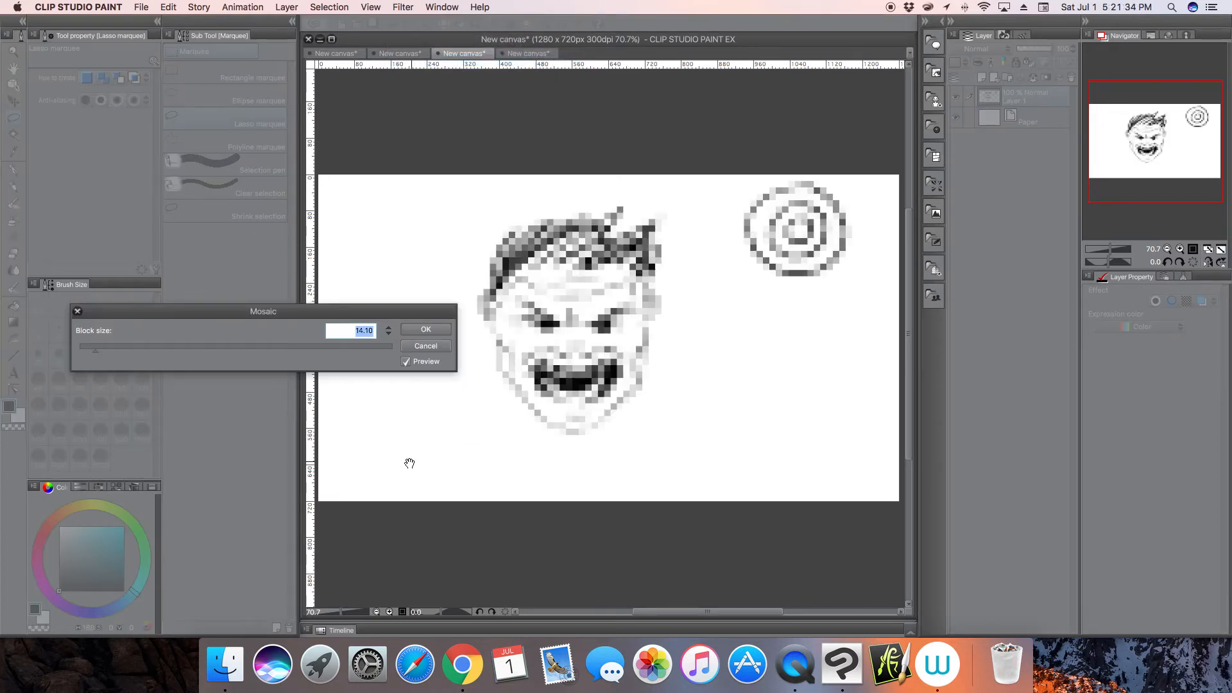
pyautogui.moveTo(85, 350); pyautogui.dragTo(82, 351)
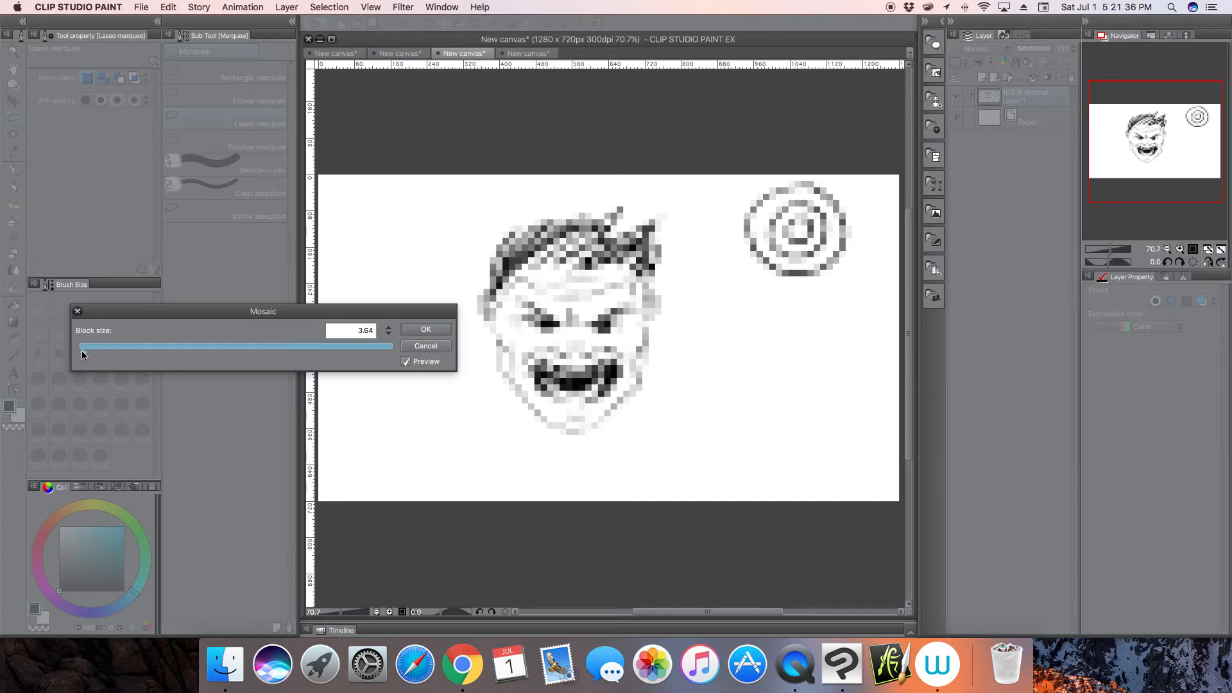
pyautogui.click(86, 350)
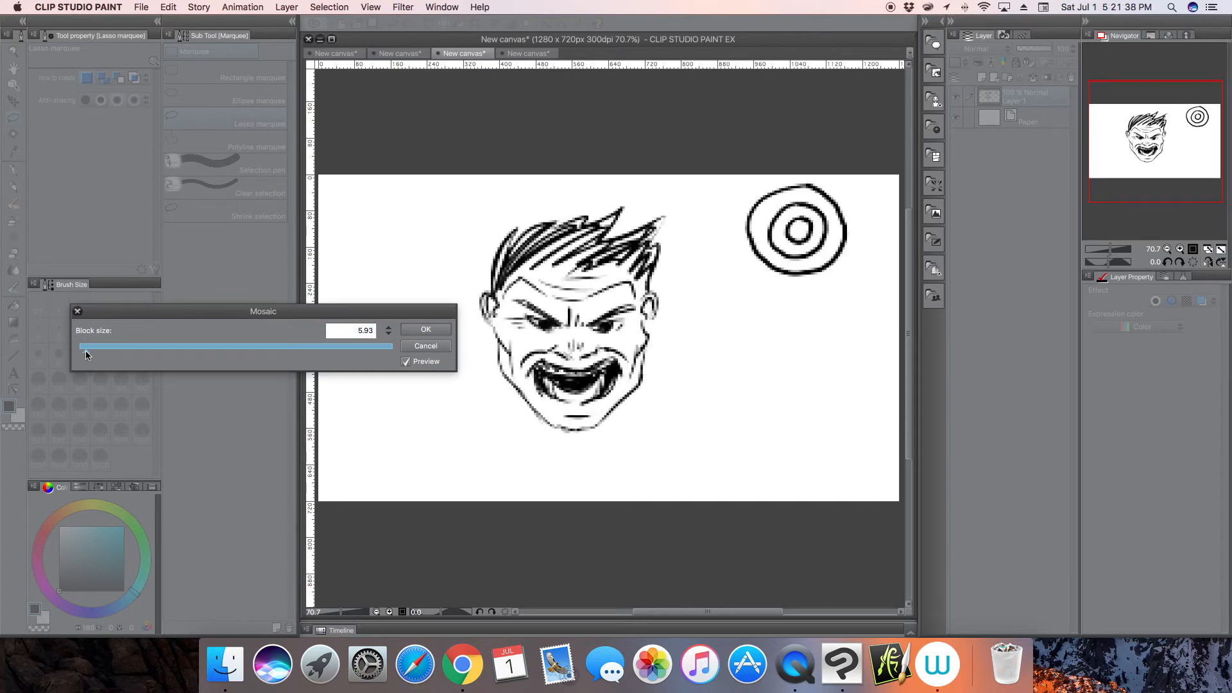
pyautogui.moveTo(87, 352); pyautogui.dragTo(86, 351)
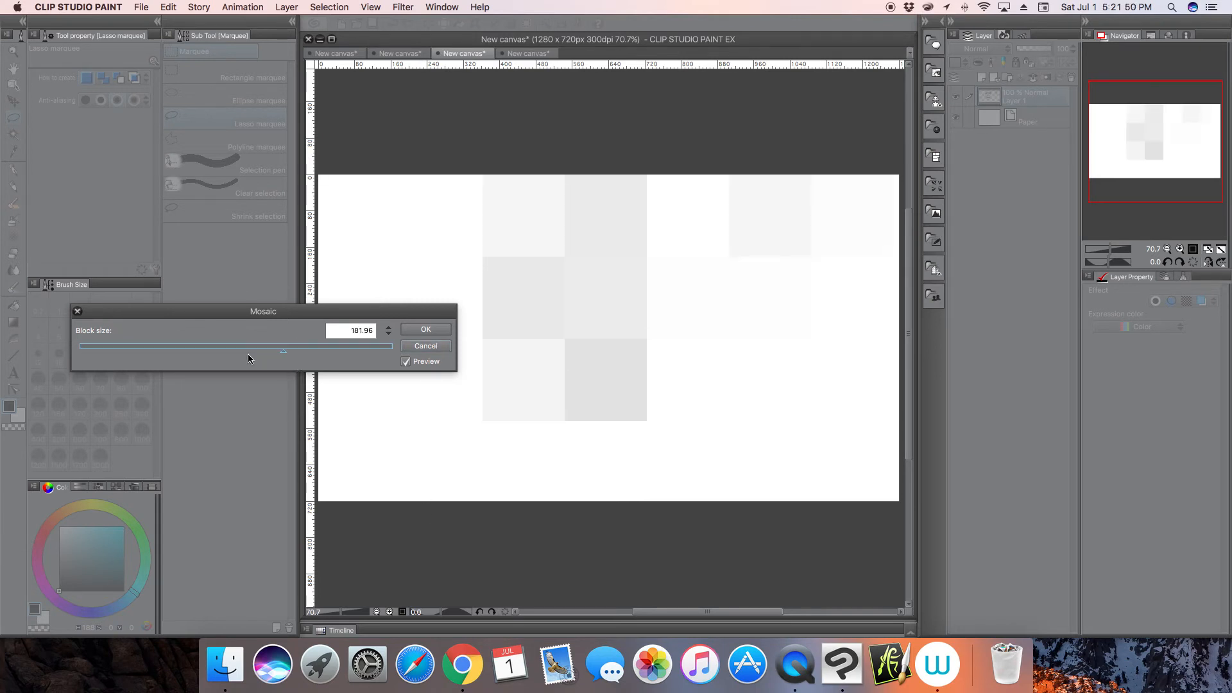
# Preview smaller mosaic block sizes including 12.81, 8.80 and 10.52, and cancel the filter.
pyautogui.moveTo(218, 347); pyautogui.dragTo(100, 351)
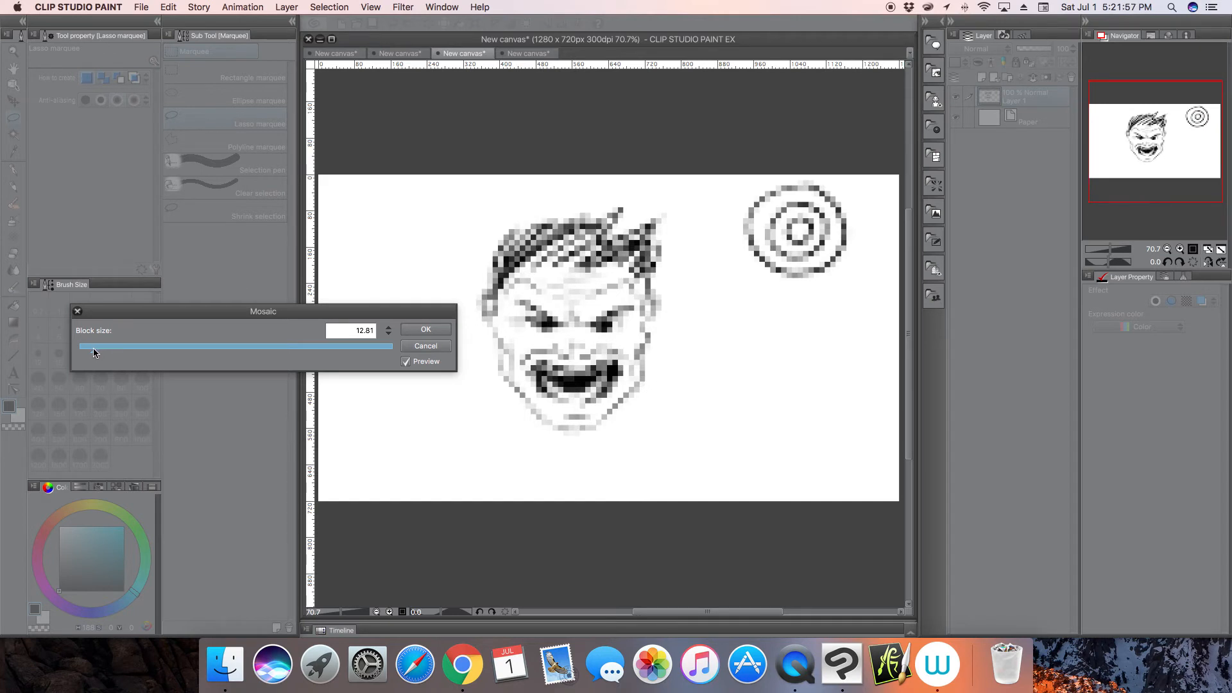
pyautogui.moveTo(95, 349); pyautogui.dragTo(89, 350)
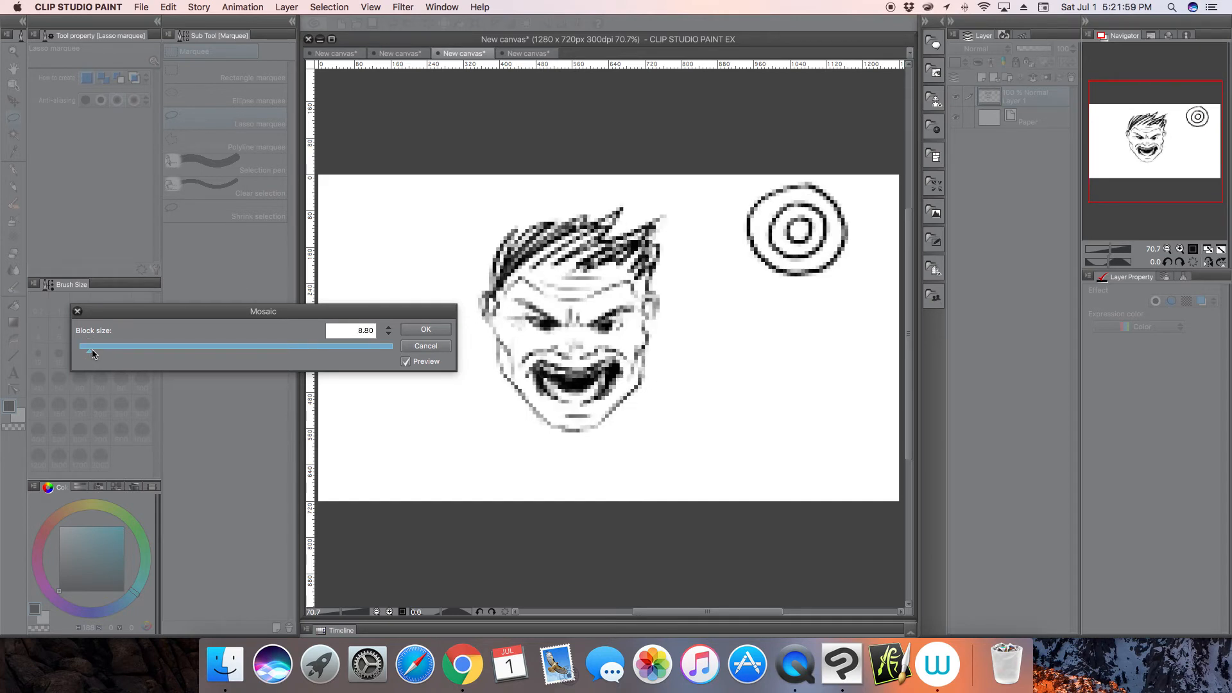
pyautogui.moveTo(91, 349); pyautogui.dragTo(91, 349)
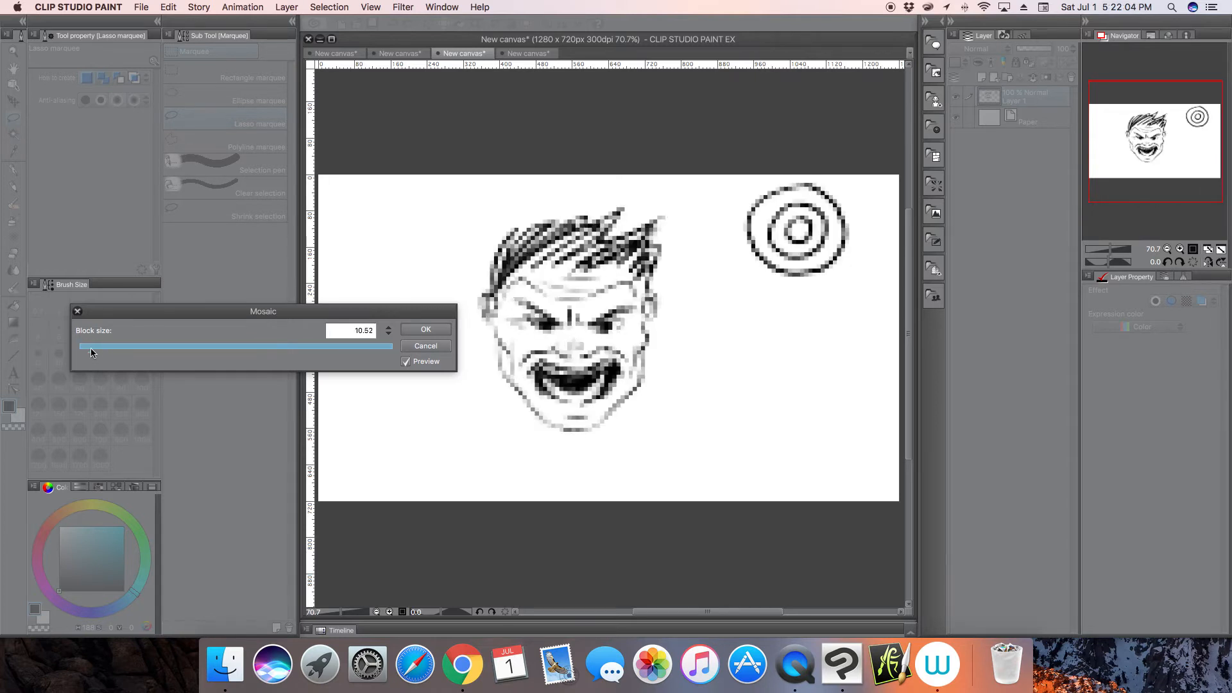
pyautogui.click(426, 347)
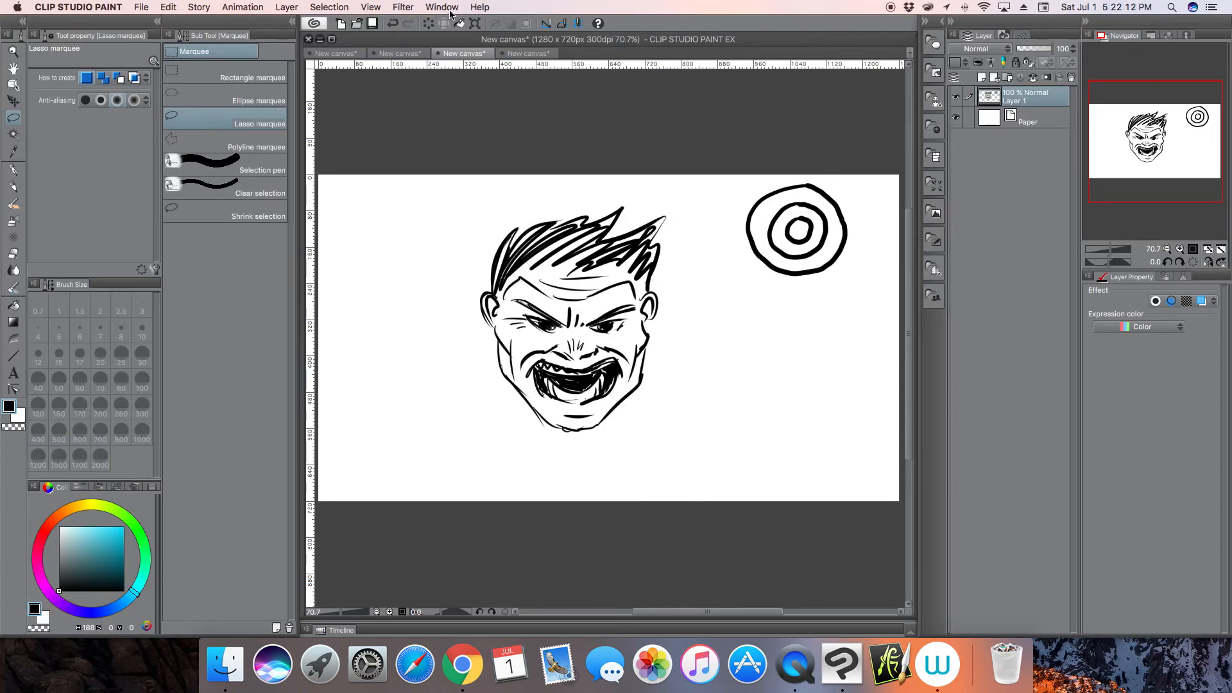
# Apply the Sharp filter to the drawing, inspect the face's lines up close and undo the filter.
pyautogui.click(402, 9)
pyautogui.moveTo(467, 60)
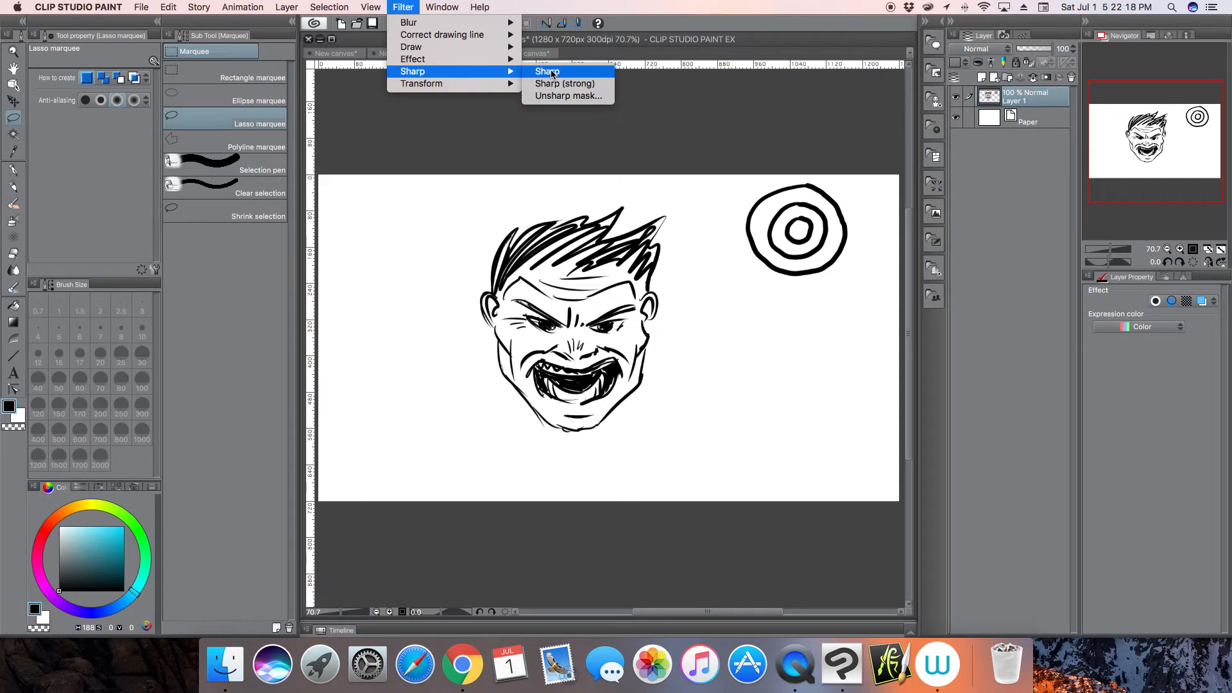
pyautogui.click(551, 74)
pyautogui.moveTo(1110, 249); pyautogui.dragTo(1117, 249)
pyautogui.moveTo(1153, 142); pyautogui.dragTo(1147, 139)
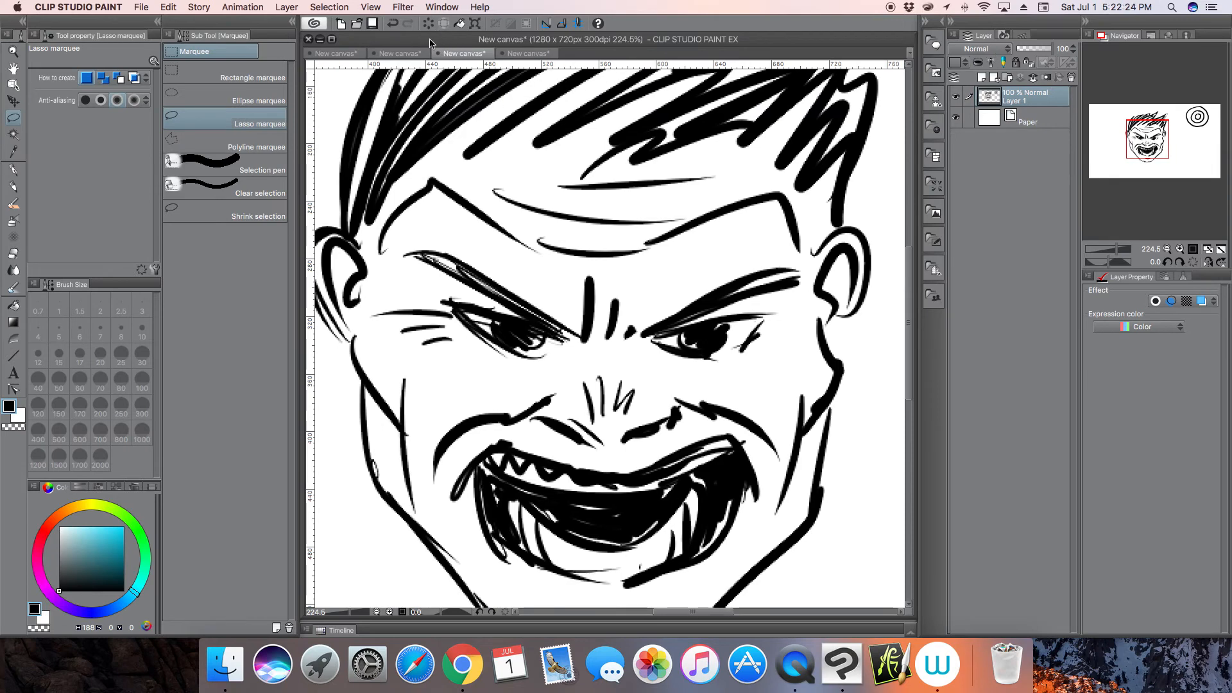
pyautogui.click(392, 23)
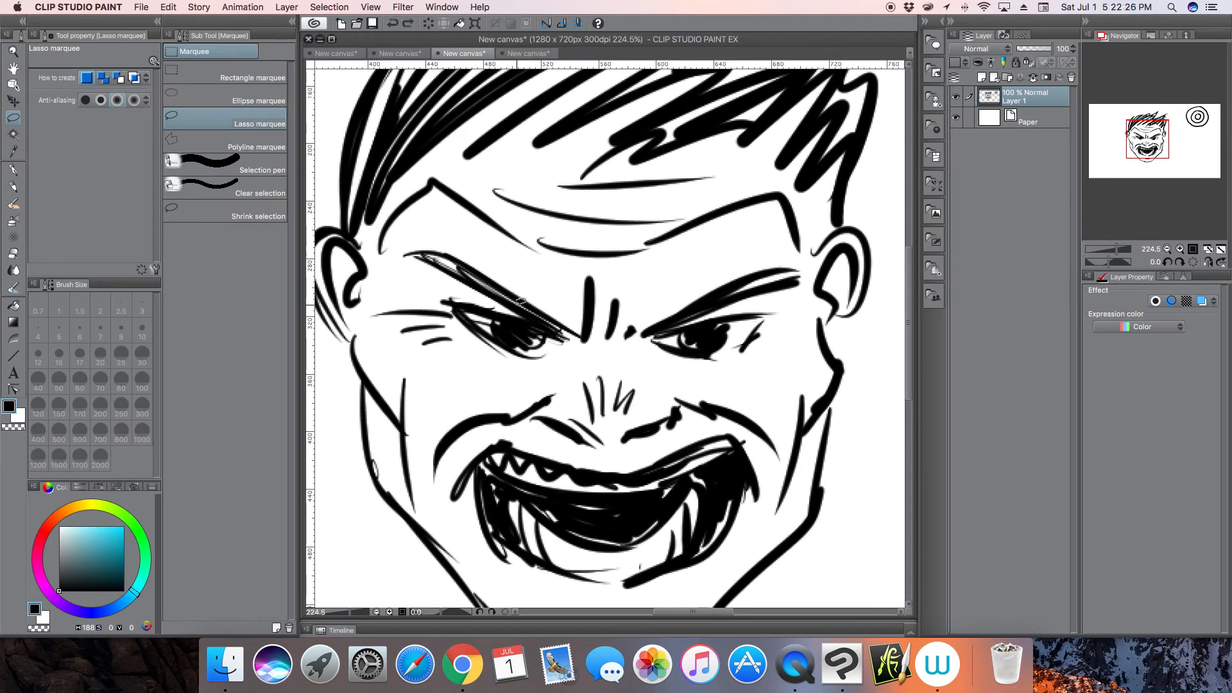
# Apply the Sharp (strong) filter to the face drawing and undo it.
pyautogui.click(403, 7)
pyautogui.moveTo(451, 73)
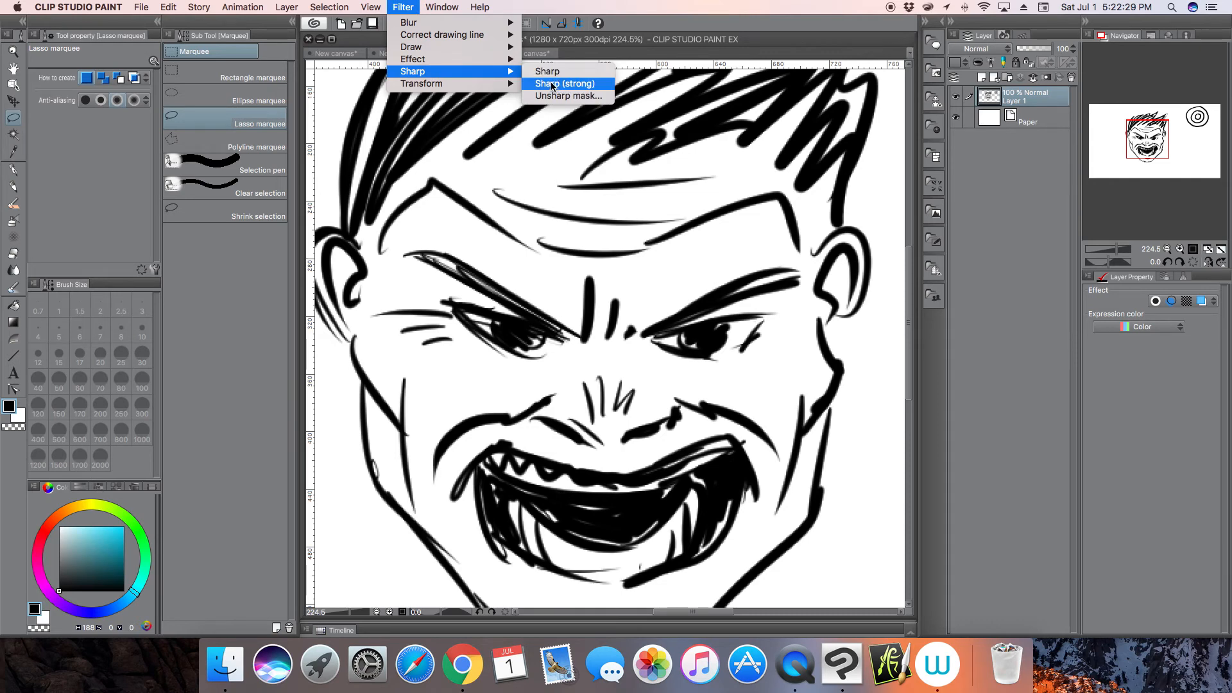
pyautogui.click(573, 84)
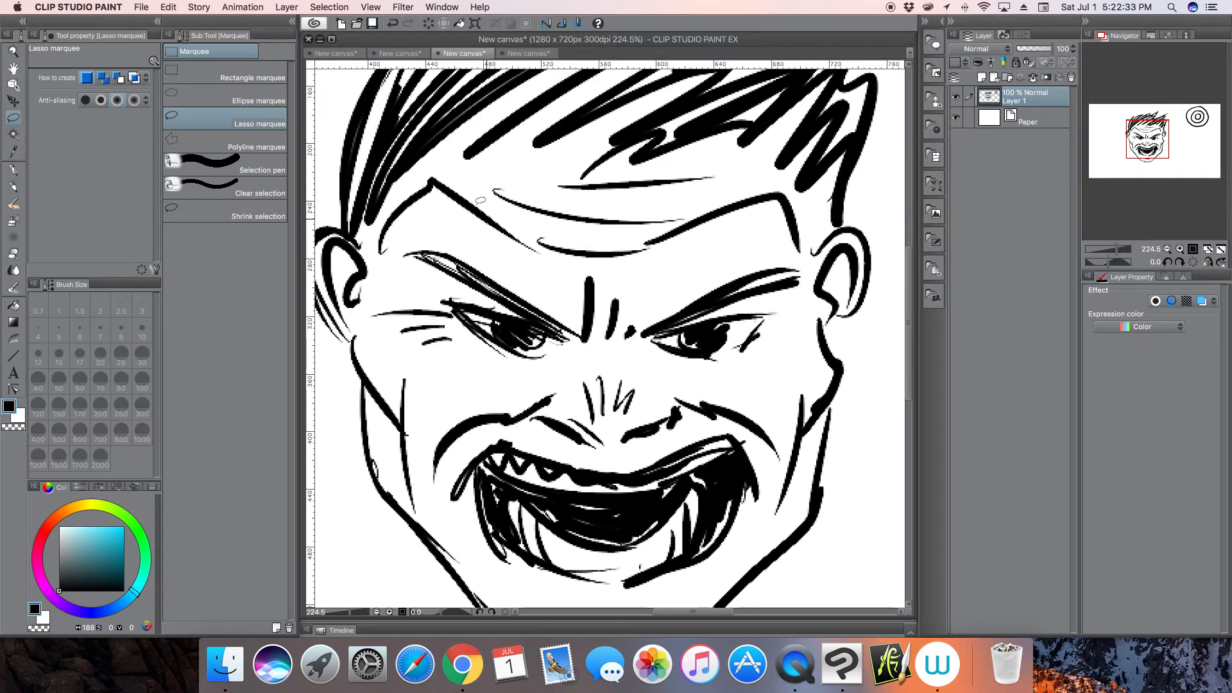
pyautogui.click(393, 24)
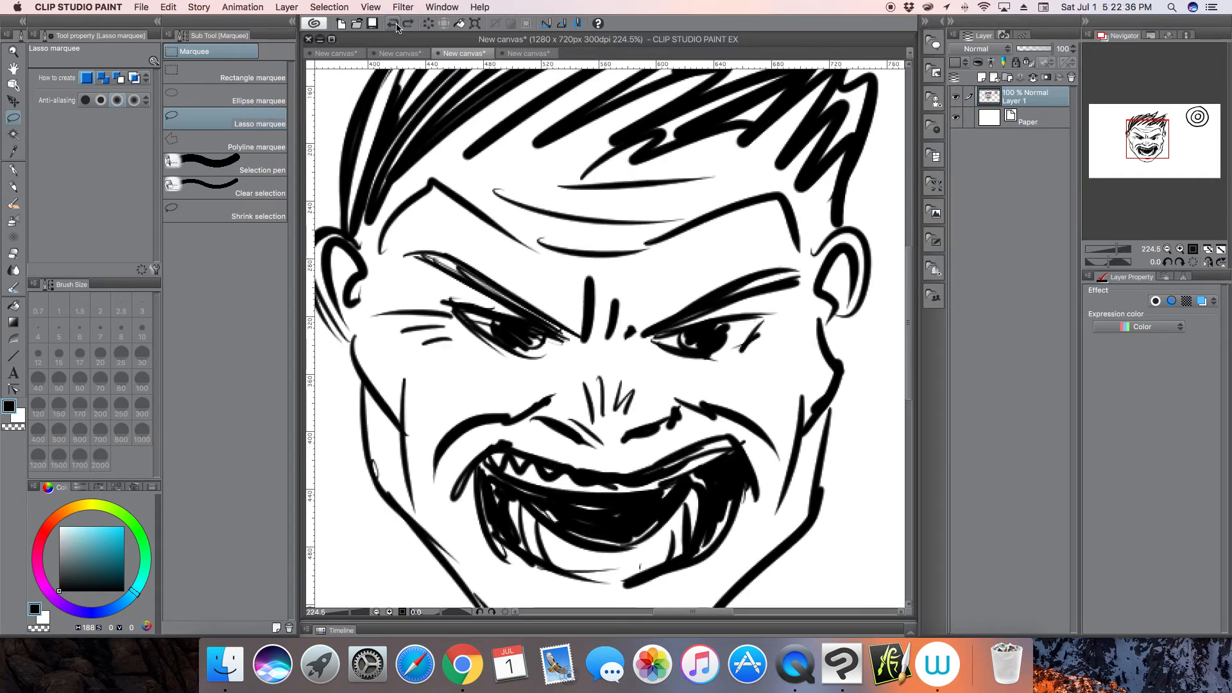
# Apply the plain Sharp filter to the face drawing once more and undo it.
pyautogui.click(400, 7)
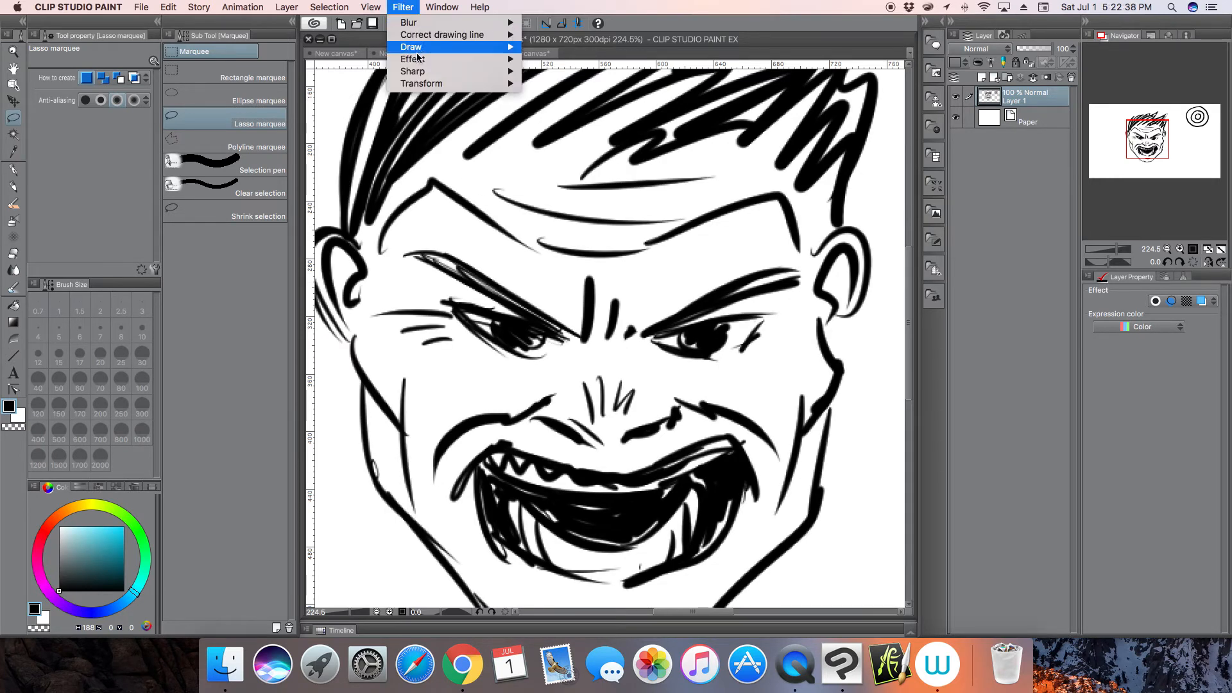
pyautogui.moveTo(446, 70)
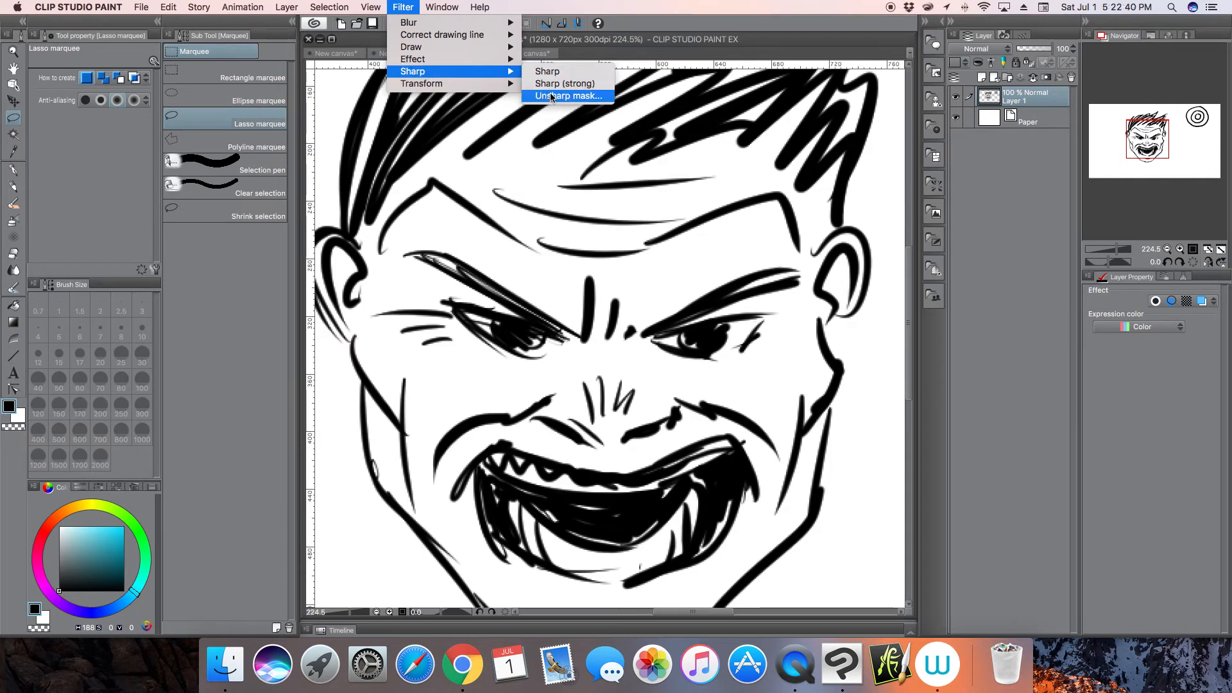
pyautogui.click(546, 72)
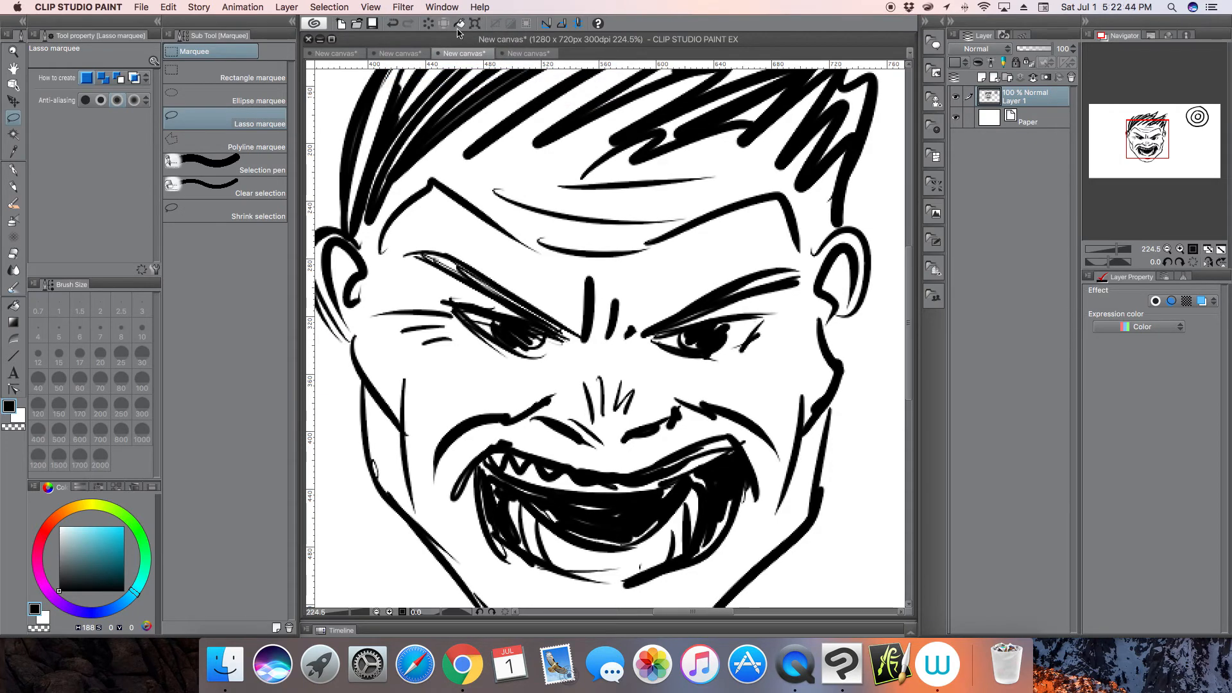
pyautogui.press('super+z')
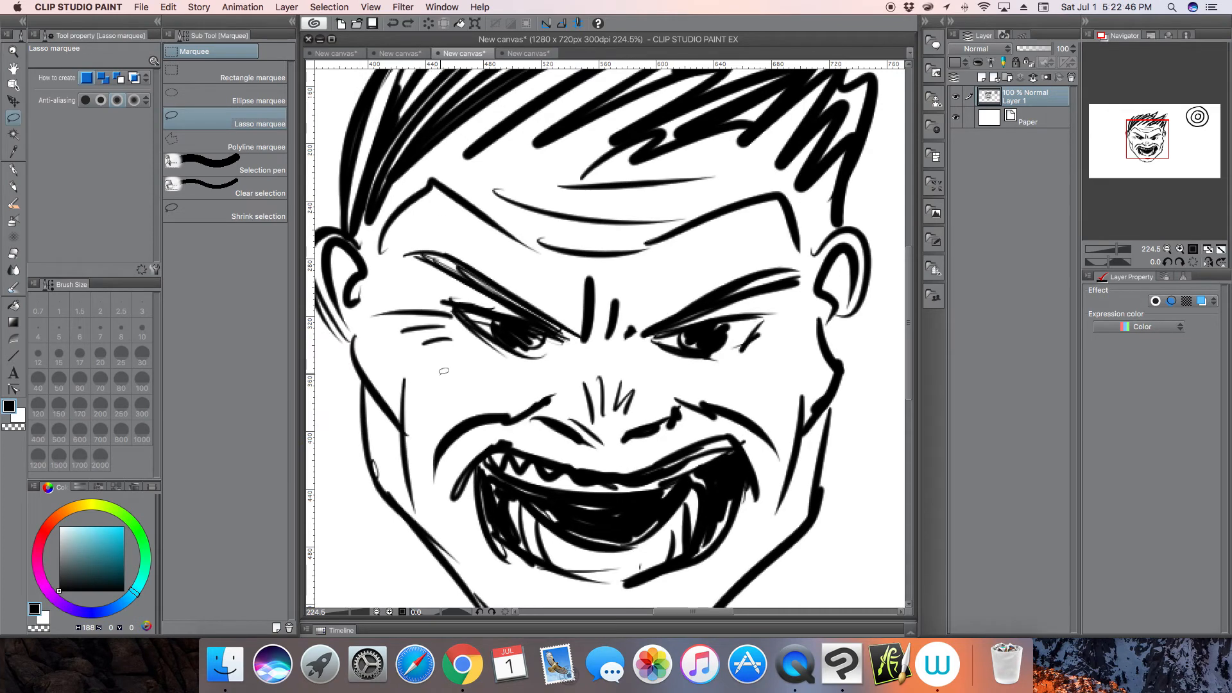
# Draw three diagonal sample strokes on the blank area beside the face with the size 12 G-pen and anti-aliasing set to None.
pyautogui.click(1221, 251)
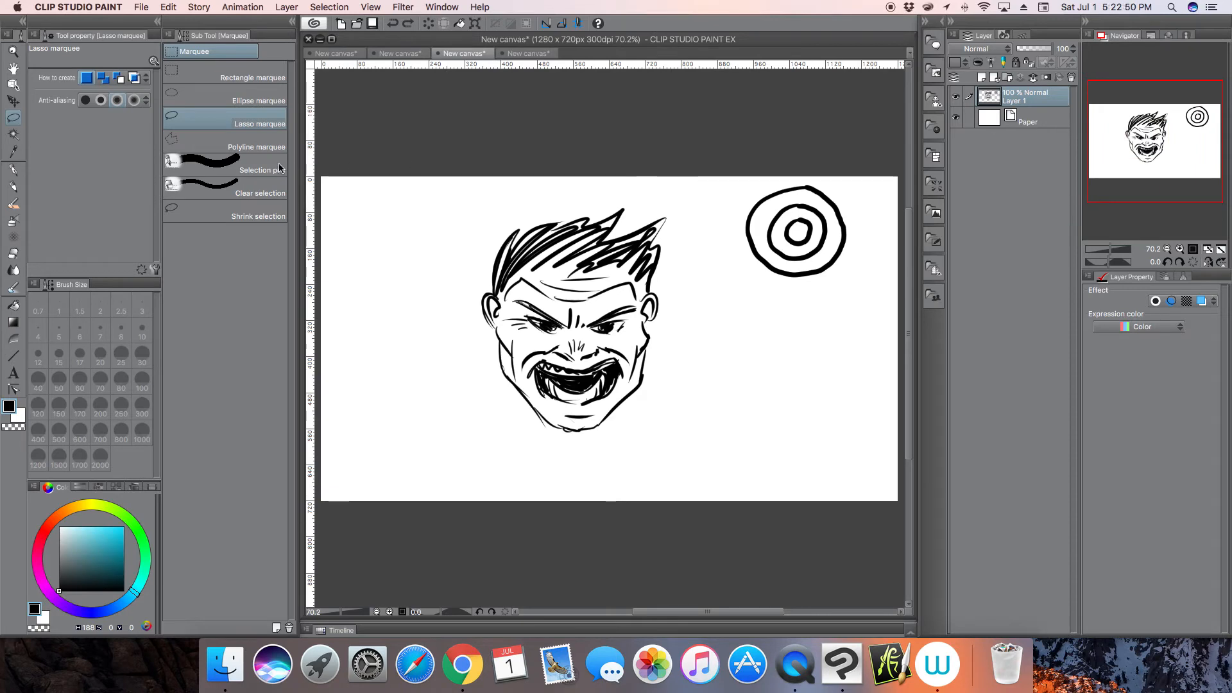
pyautogui.moveTo(1114, 247); pyautogui.dragTo(1112, 246)
pyautogui.moveTo(1149, 169); pyautogui.dragTo(1122, 170)
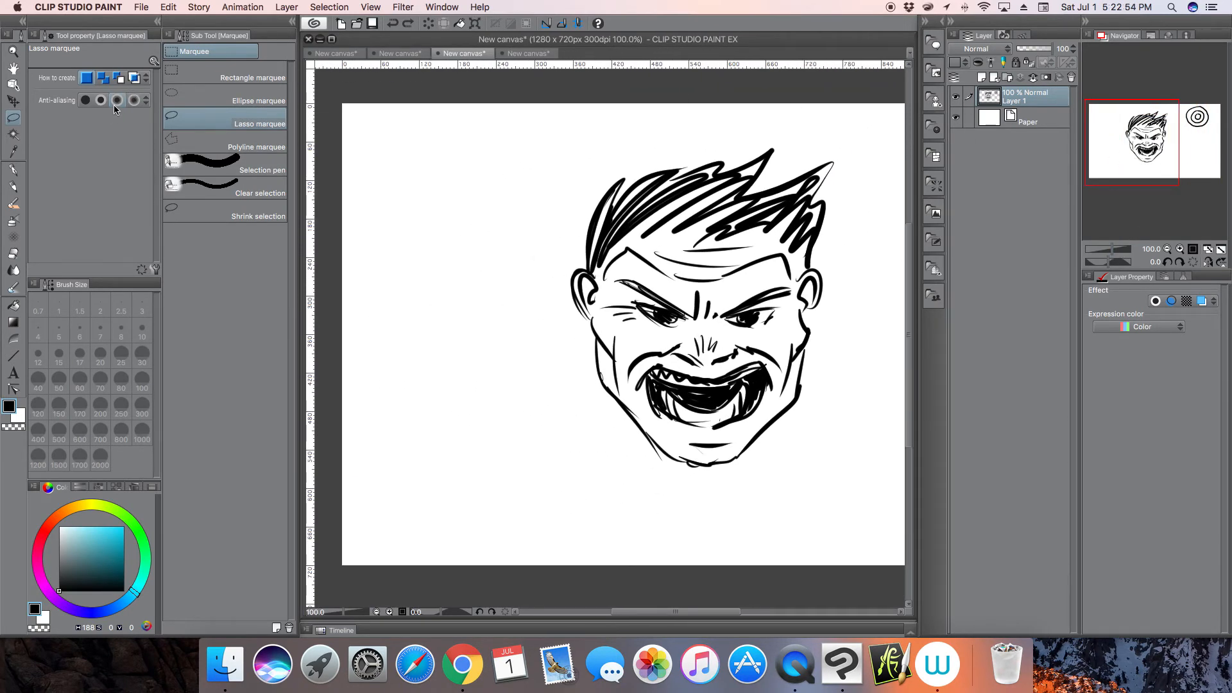
pyautogui.click(13, 169)
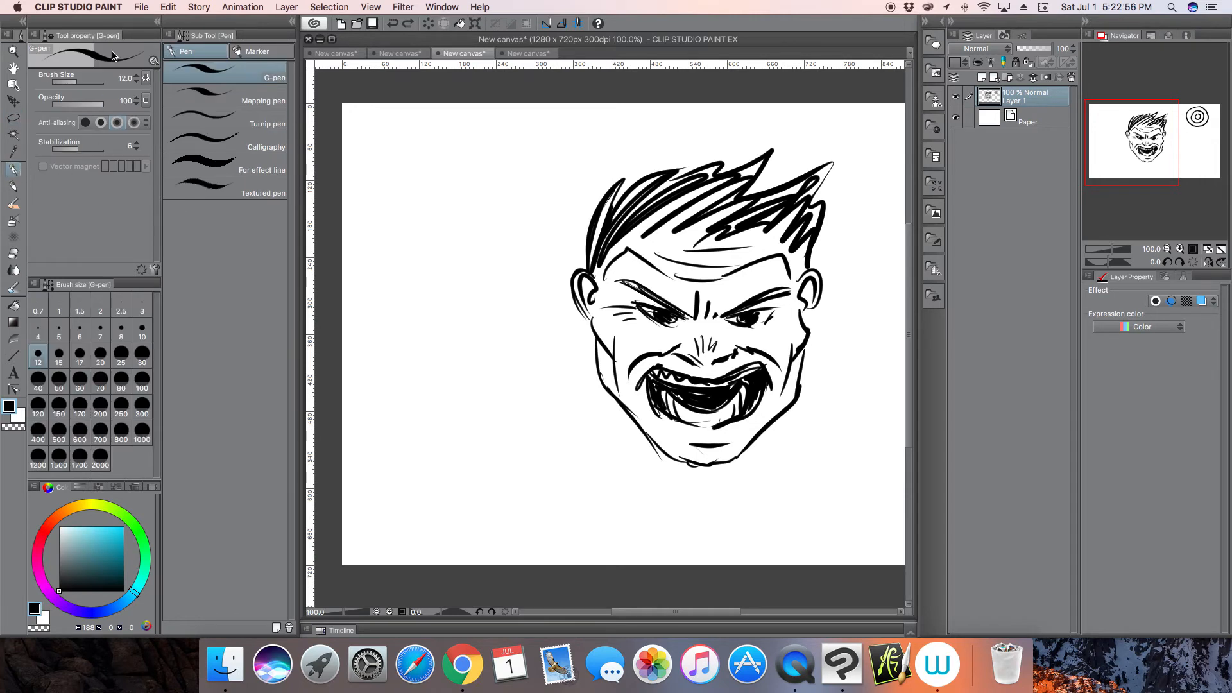
pyautogui.click(116, 123)
pyautogui.click(87, 123)
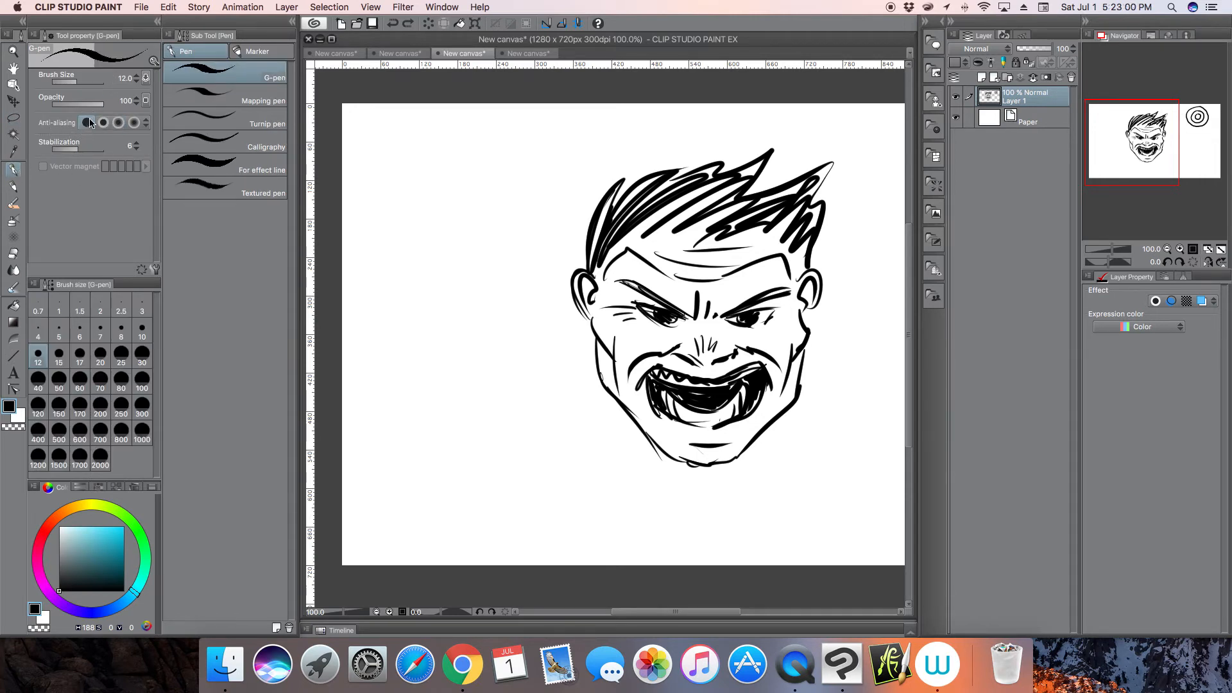
pyautogui.moveTo(412, 282); pyautogui.dragTo(500, 235)
pyautogui.moveTo(421, 294); pyautogui.dragTo(493, 246)
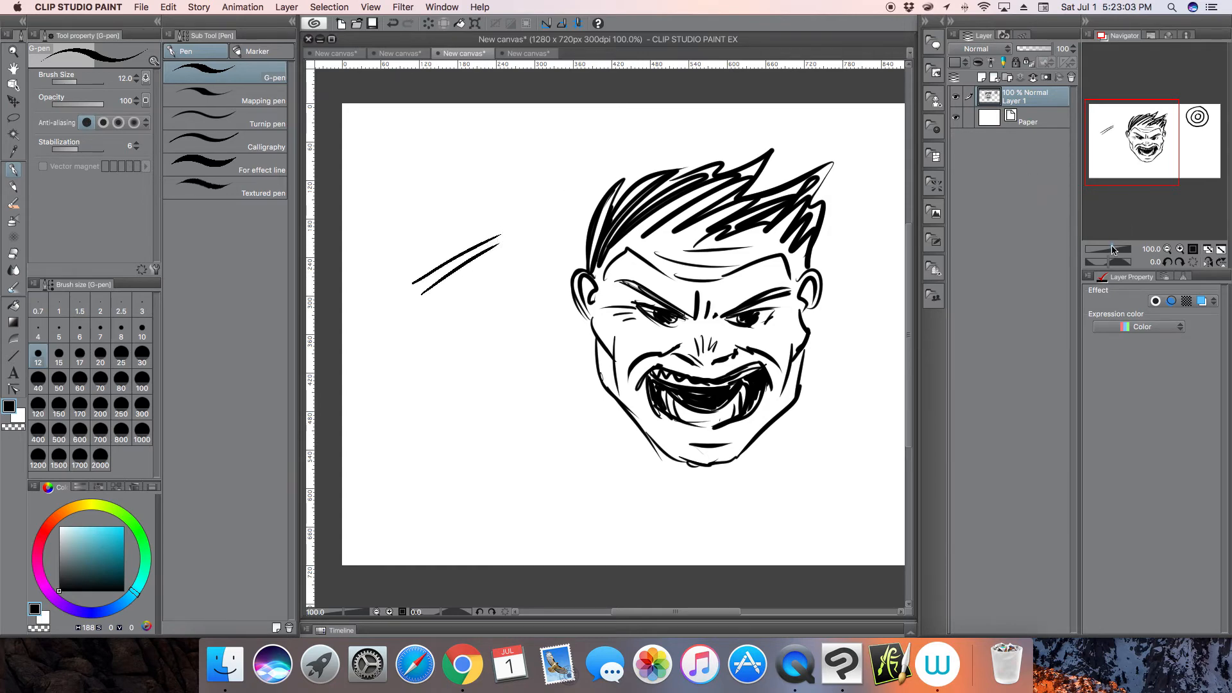
pyautogui.moveTo(1112, 249); pyautogui.dragTo(1119, 249)
pyautogui.moveTo(1131, 150); pyautogui.dragTo(1107, 142)
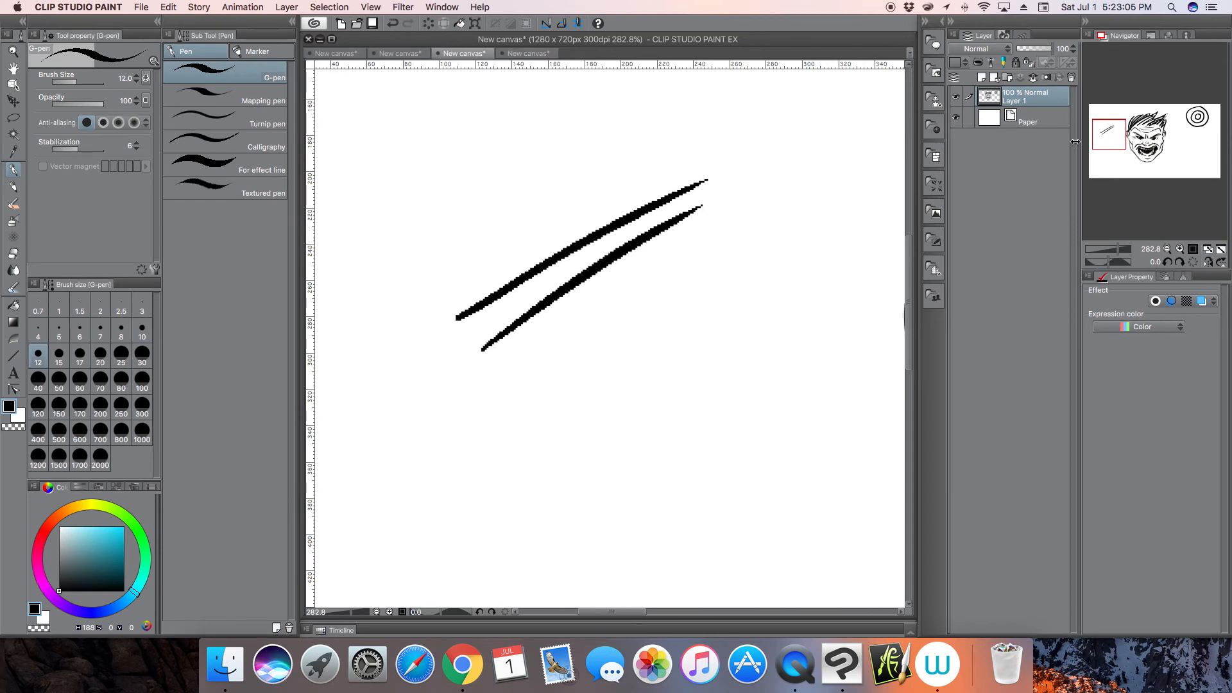
pyautogui.moveTo(443, 282); pyautogui.dragTo(647, 178)
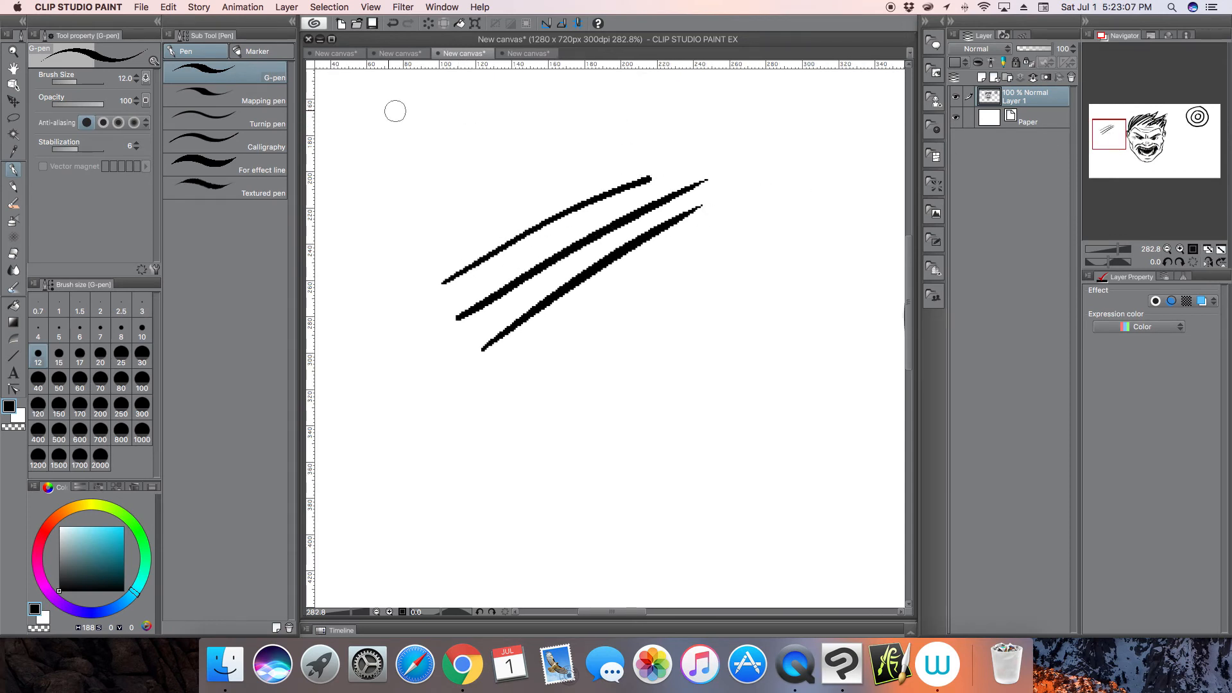
# Set the G-pen's anti-aliasing to Middle and draw two diagonal strokes below the hard-edged ones.
pyautogui.click(120, 125)
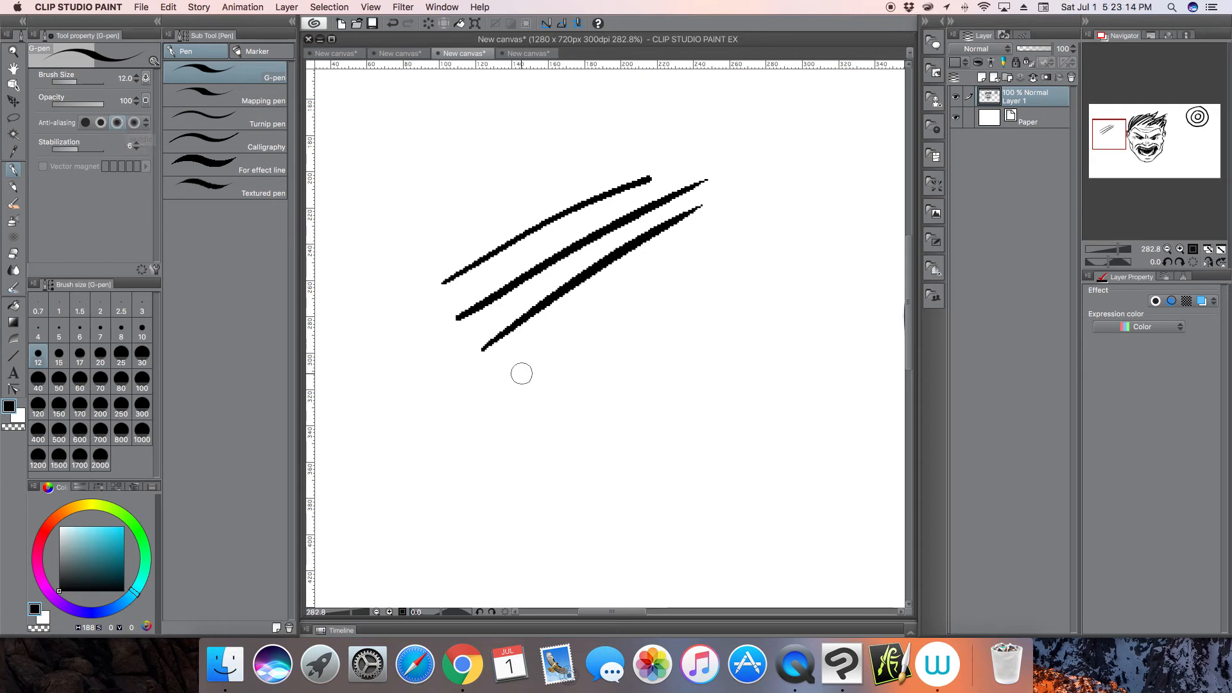
pyautogui.moveTo(522, 373); pyautogui.dragTo(747, 224)
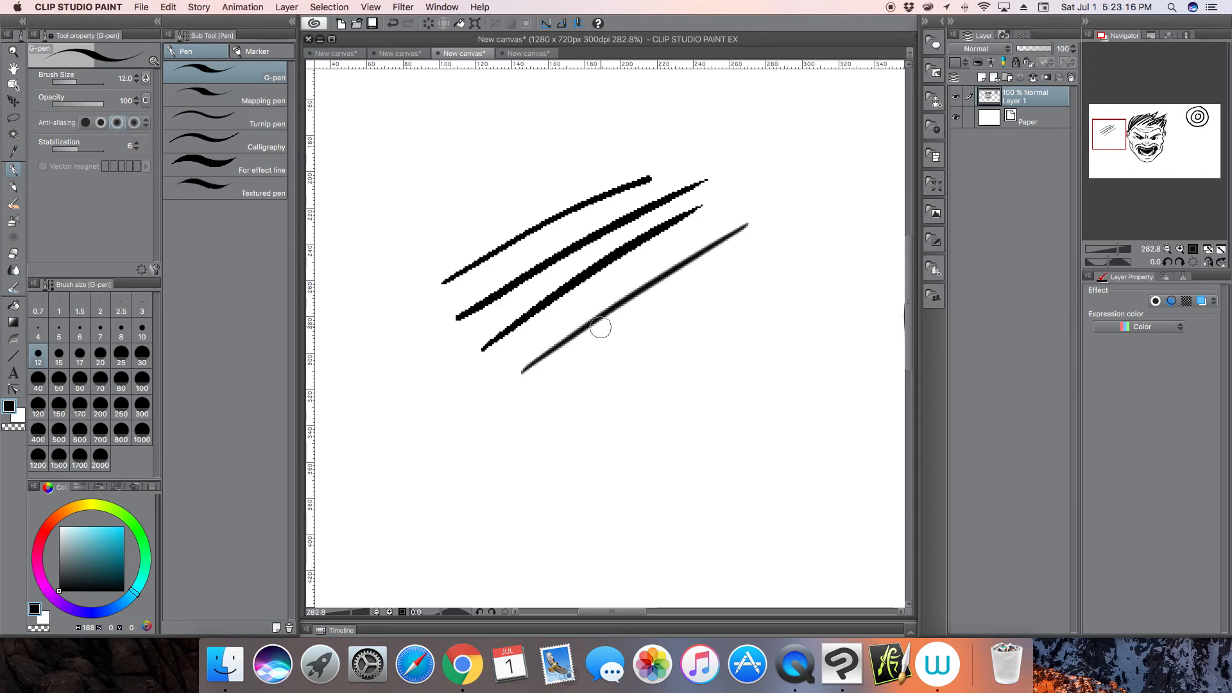
pyautogui.moveTo(564, 399); pyautogui.dragTo(756, 251)
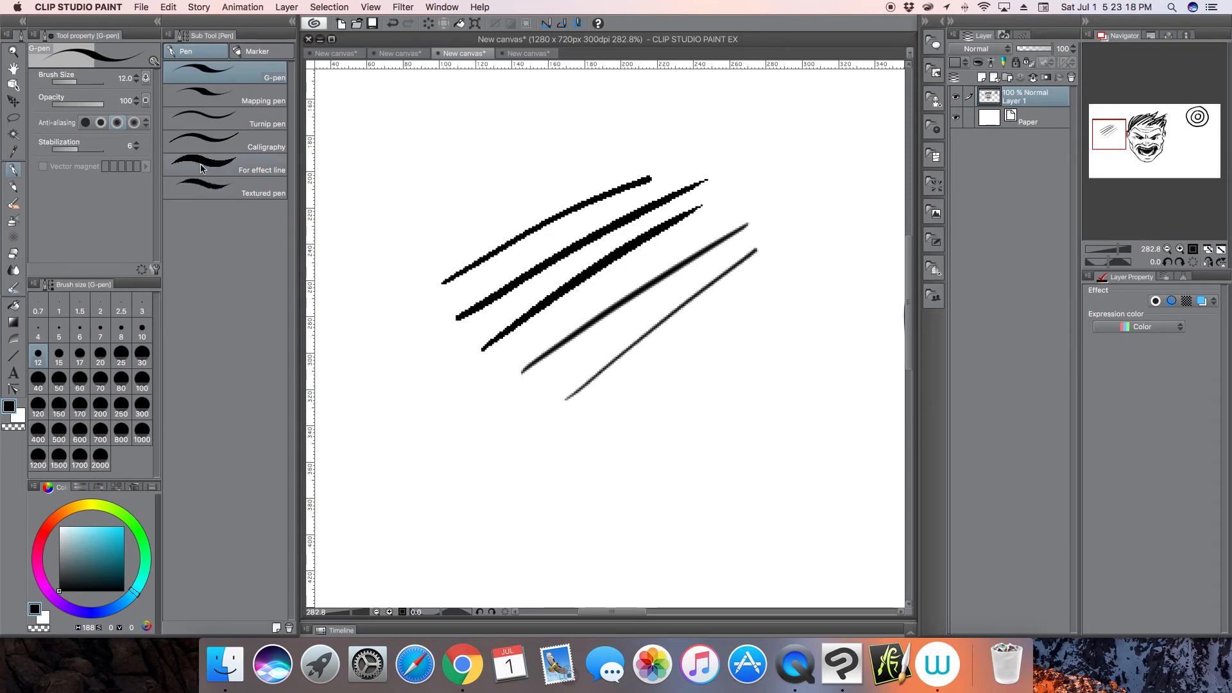
# Draw two diagonal strokes with Strong anti-aliasing below the others, plus one with Weak anti-aliasing between the hard-edged and soft strokes.
pyautogui.click(146, 123)
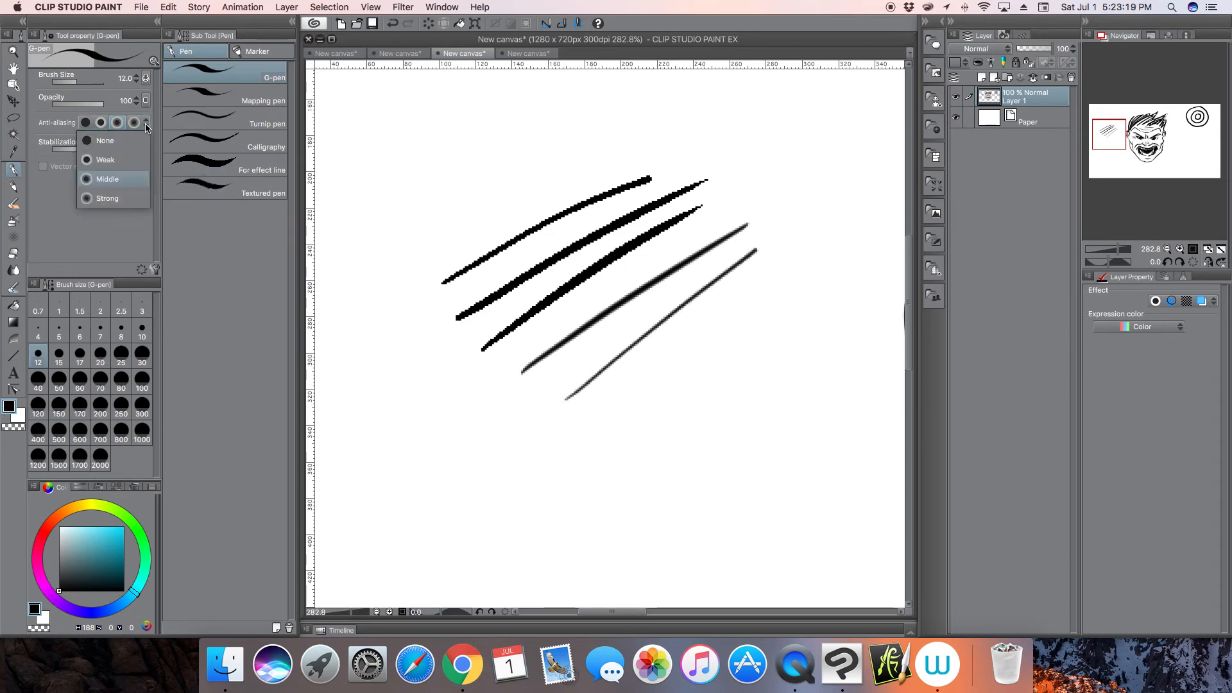
pyautogui.click(117, 200)
pyautogui.moveTo(584, 440); pyautogui.dragTo(803, 274)
pyautogui.moveTo(637, 443); pyautogui.dragTo(820, 313)
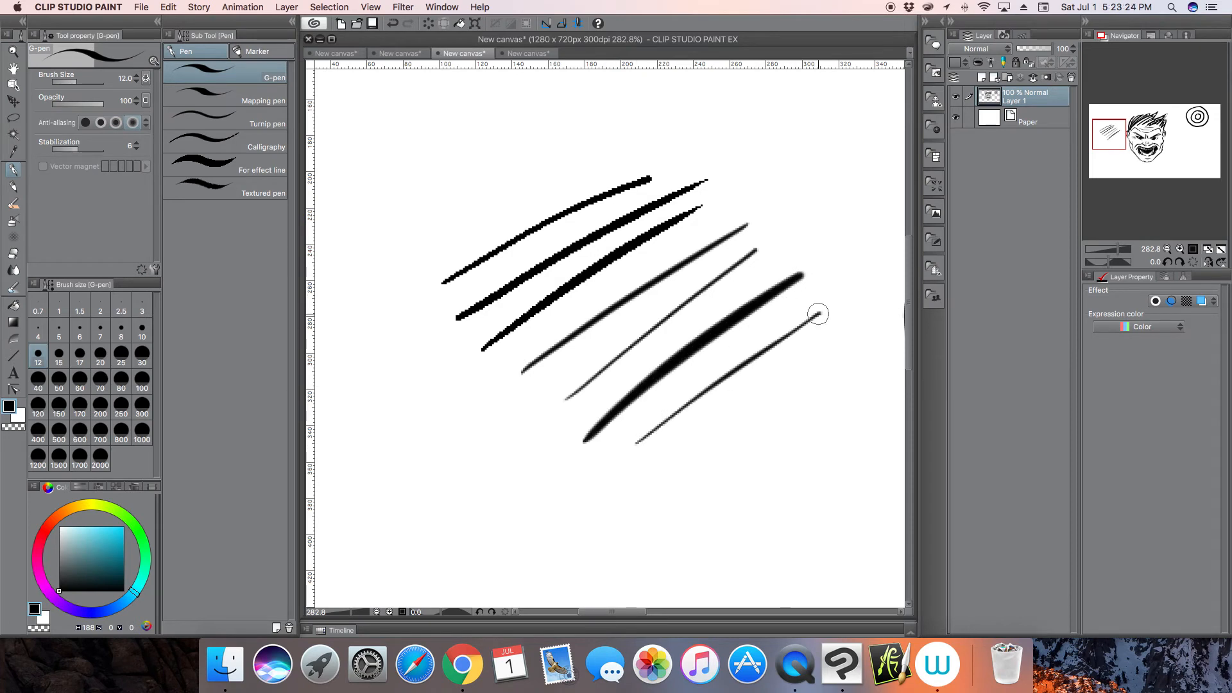
pyautogui.click(102, 123)
pyautogui.moveTo(508, 355); pyautogui.dragTo(717, 223)
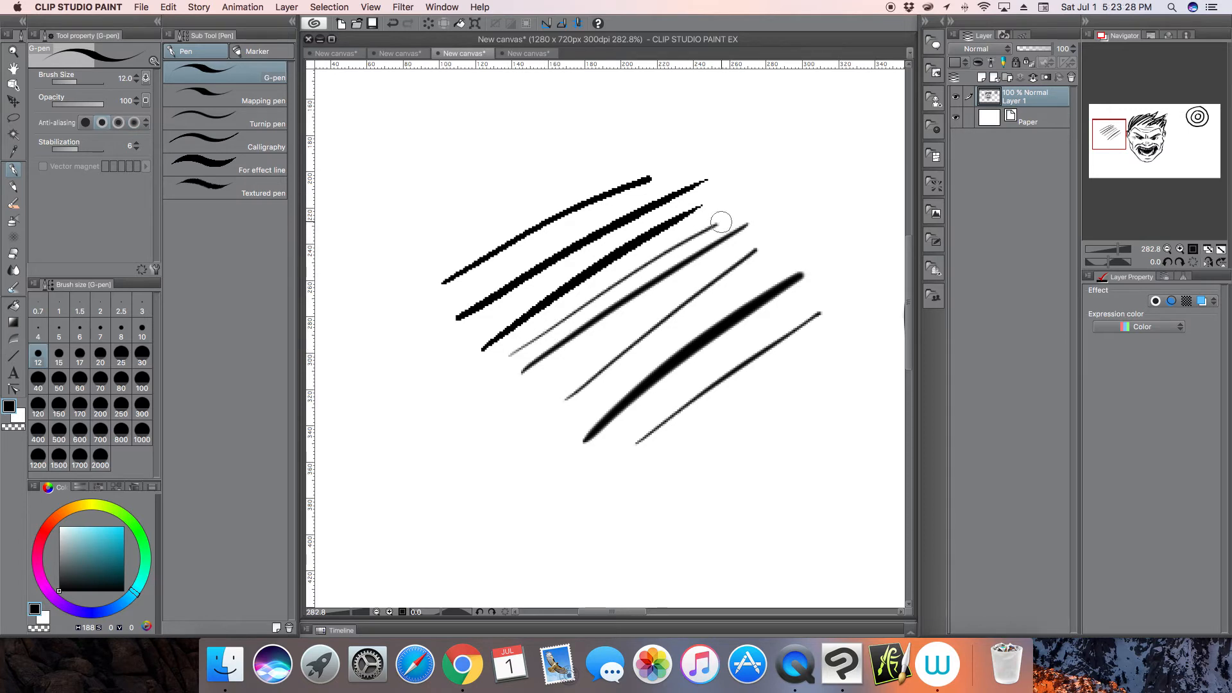
# Set anti-aliasing back to None and draw two diagonal strokes above the samples and a thick zigzag below them.
pyautogui.click(87, 123)
pyautogui.moveTo(421, 260); pyautogui.dragTo(703, 130)
pyautogui.moveTo(411, 217); pyautogui.dragTo(679, 108)
pyautogui.moveTo(441, 351)
pyautogui.mouseDown()
pyautogui.moveTo(392, 392)
pyautogui.moveTo(462, 489)
pyautogui.moveTo(558, 493)
pyautogui.mouseUp()
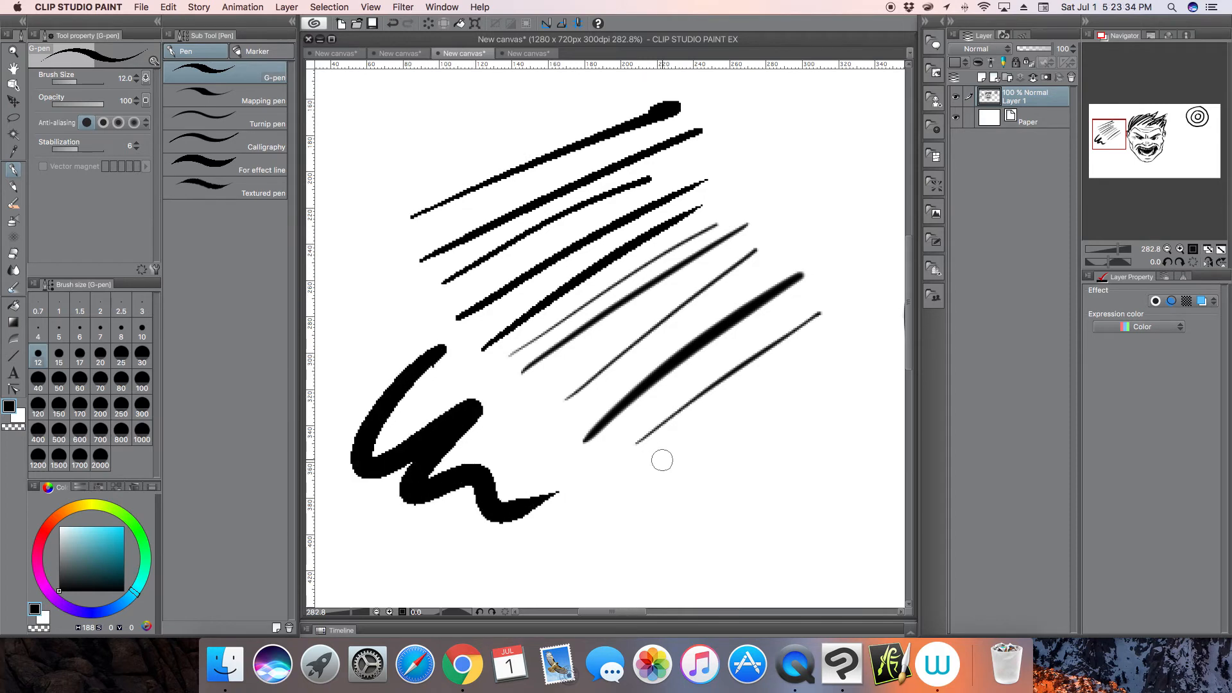
# Set anti-aliasing to Strong and draw a zigzag stroke just below the thick hard-edged one.
pyautogui.click(134, 123)
pyautogui.moveTo(332, 472)
pyautogui.mouseDown()
pyautogui.moveTo(319, 523)
pyautogui.moveTo(409, 563)
pyautogui.moveTo(520, 550)
pyautogui.mouseUp()
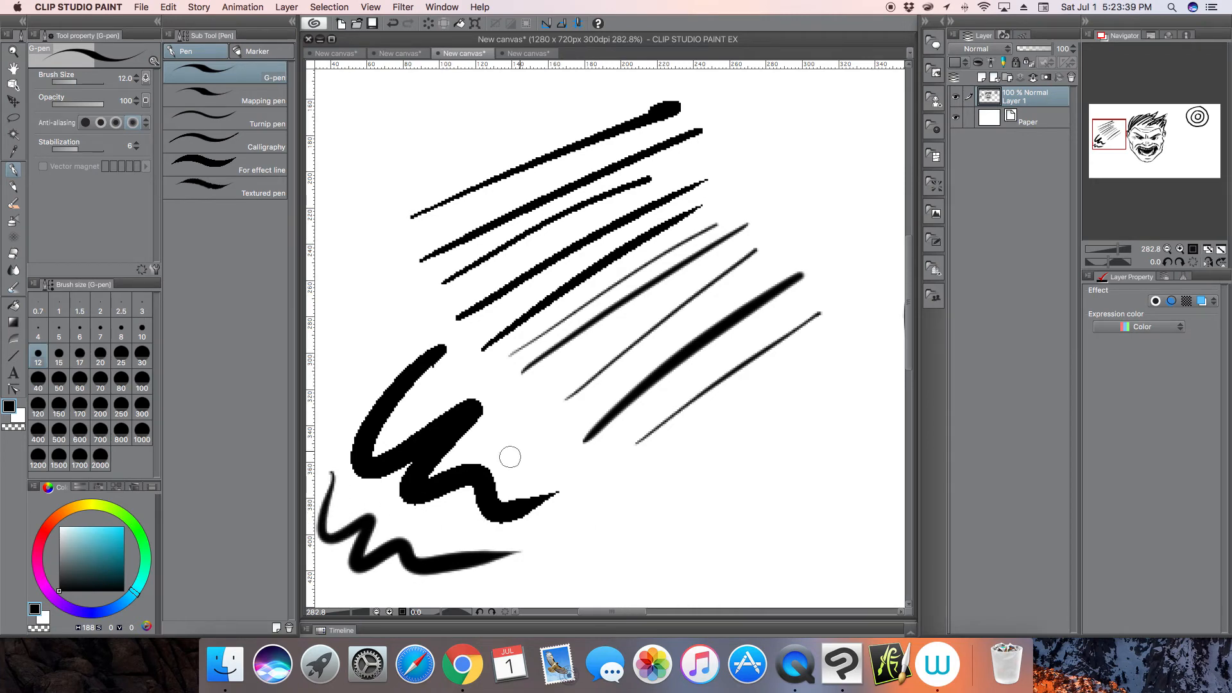
pyautogui.moveTo(1120, 249); pyautogui.dragTo(1113, 250)
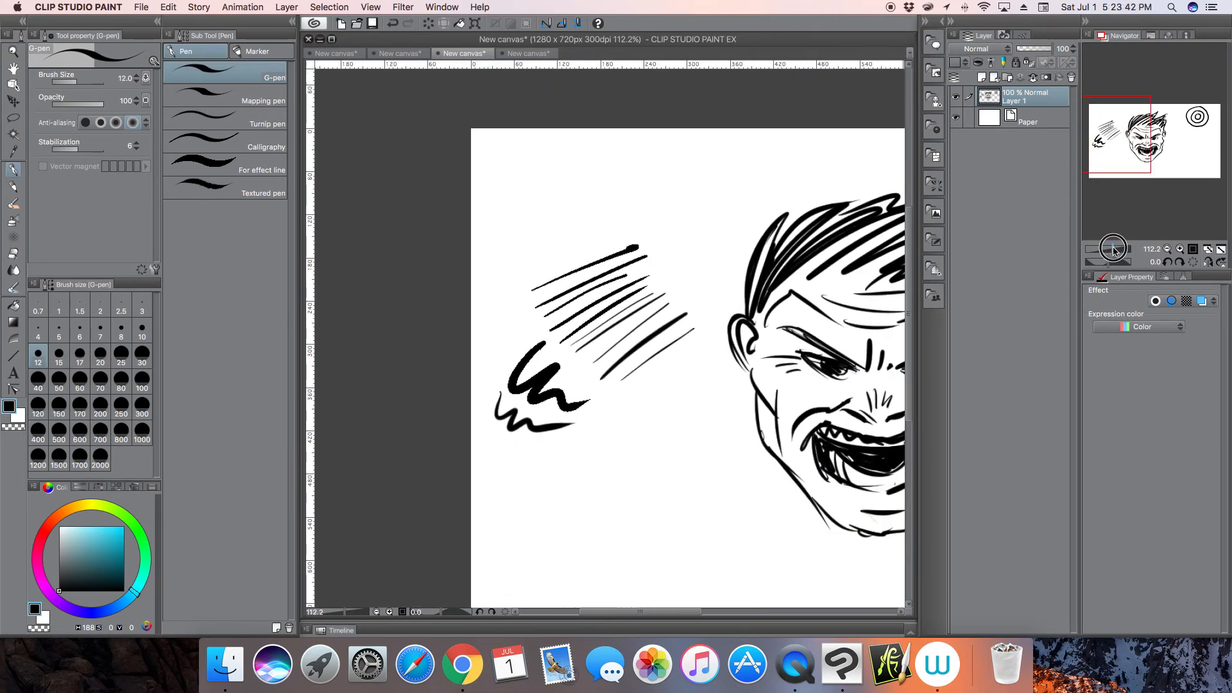
# Try the Sharp (strong) filter on the face drawing and undo it.
pyautogui.moveTo(1139, 159); pyautogui.dragTo(1167, 164)
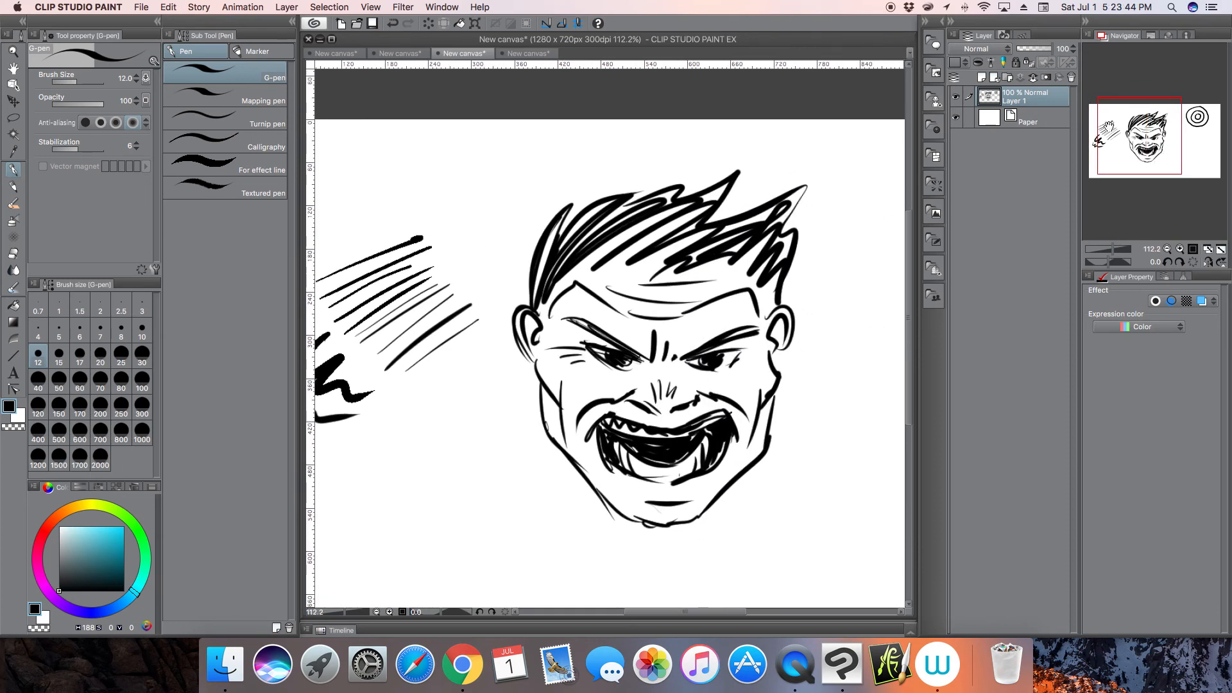
pyautogui.click(411, 9)
pyautogui.moveTo(444, 72)
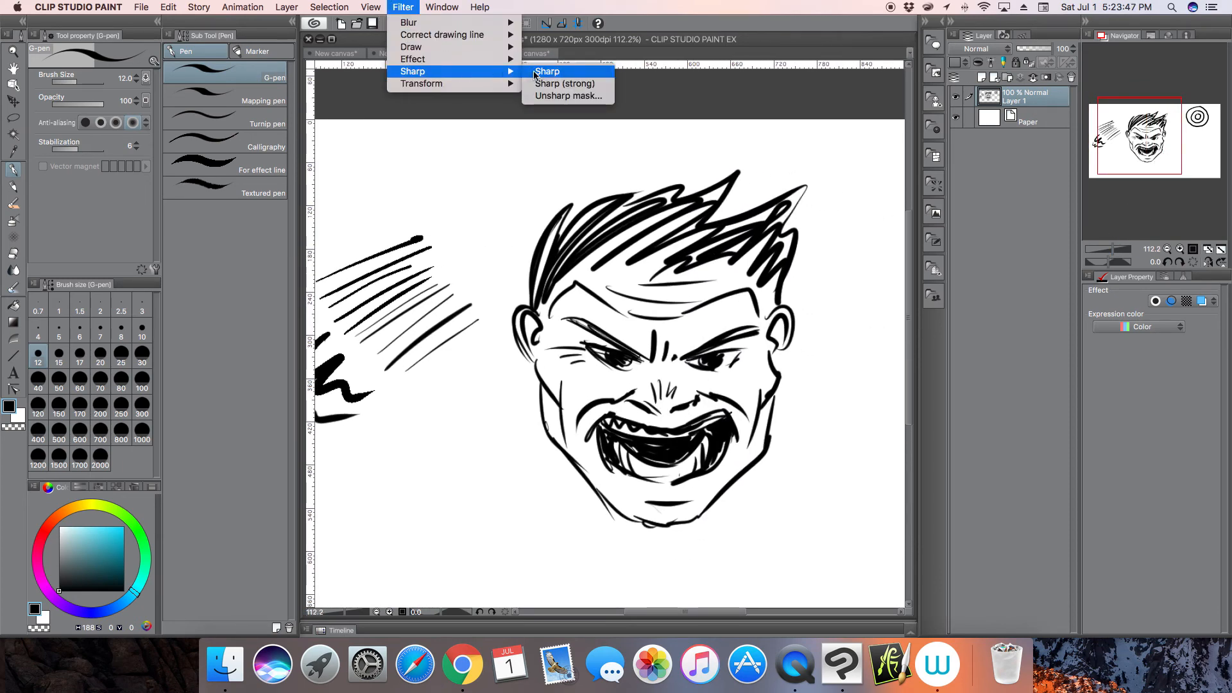
pyautogui.click(573, 82)
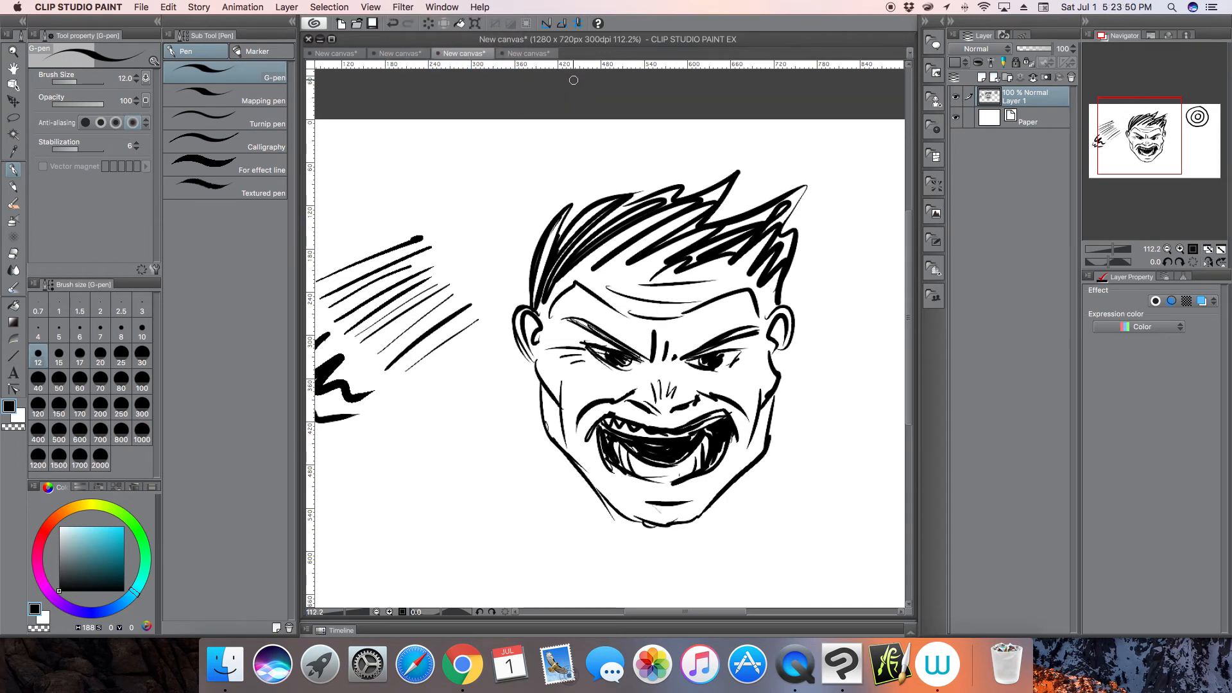
pyautogui.click(396, 23)
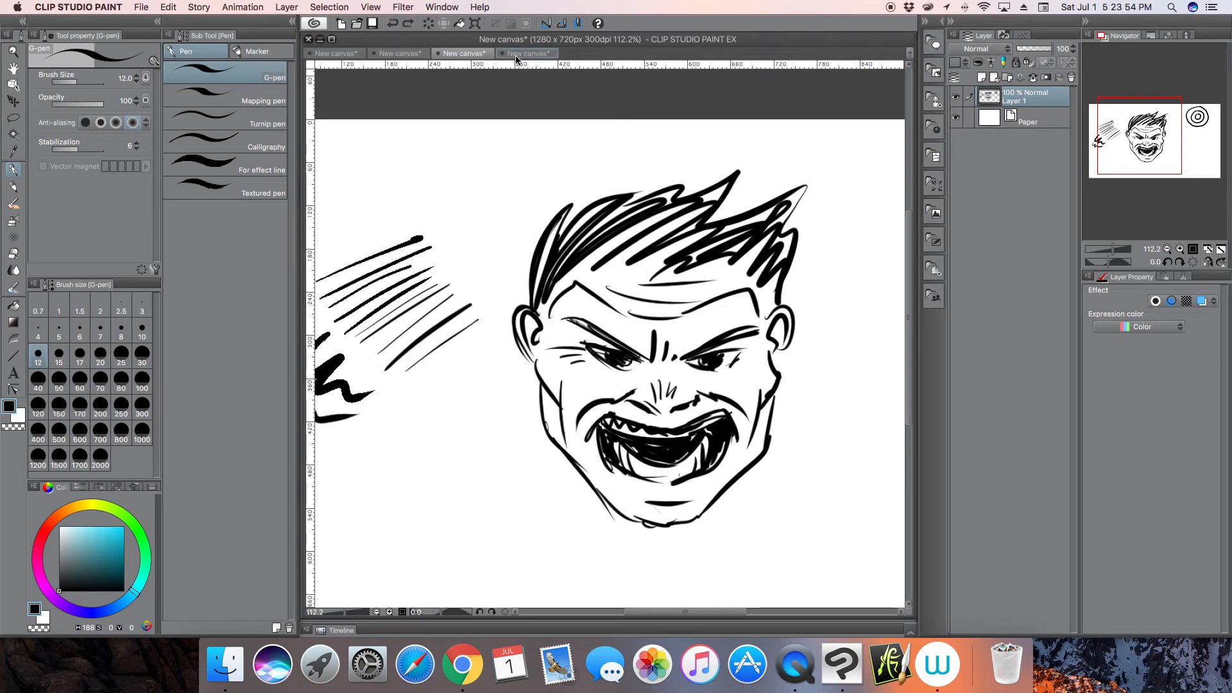
# Switch to the canvas with the numbered grid drawing.
pyautogui.click(404, 8)
pyautogui.moveTo(427, 85)
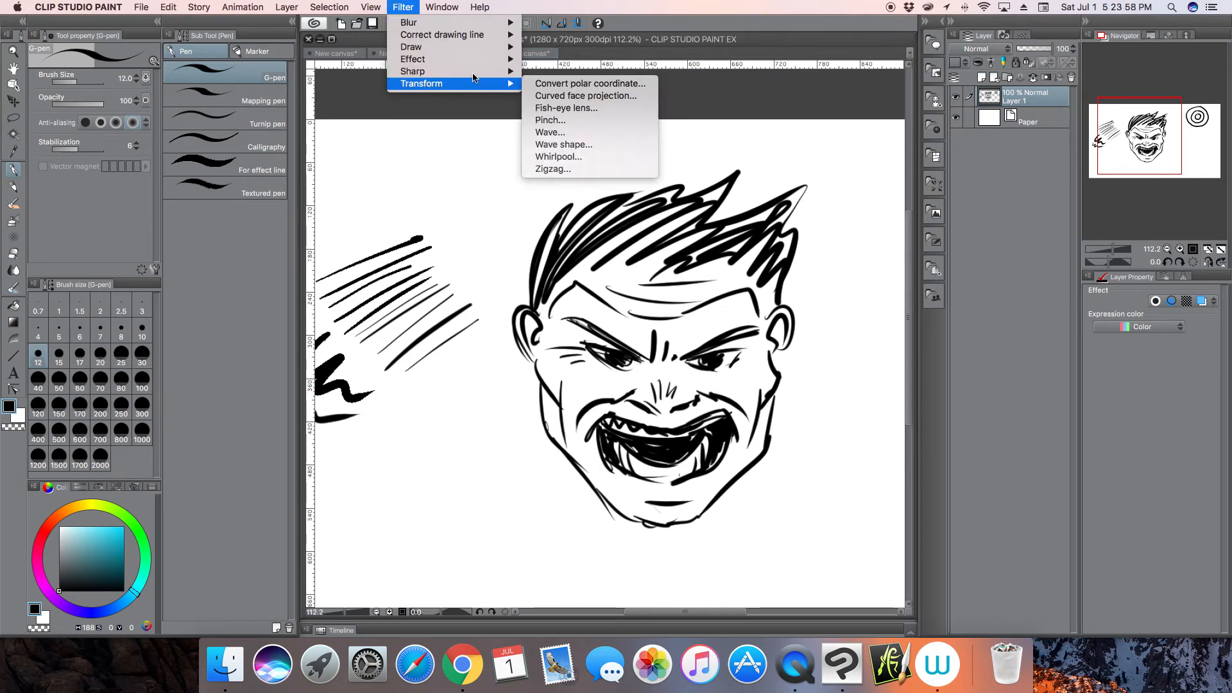
pyautogui.click(537, 55)
pyautogui.click(536, 55)
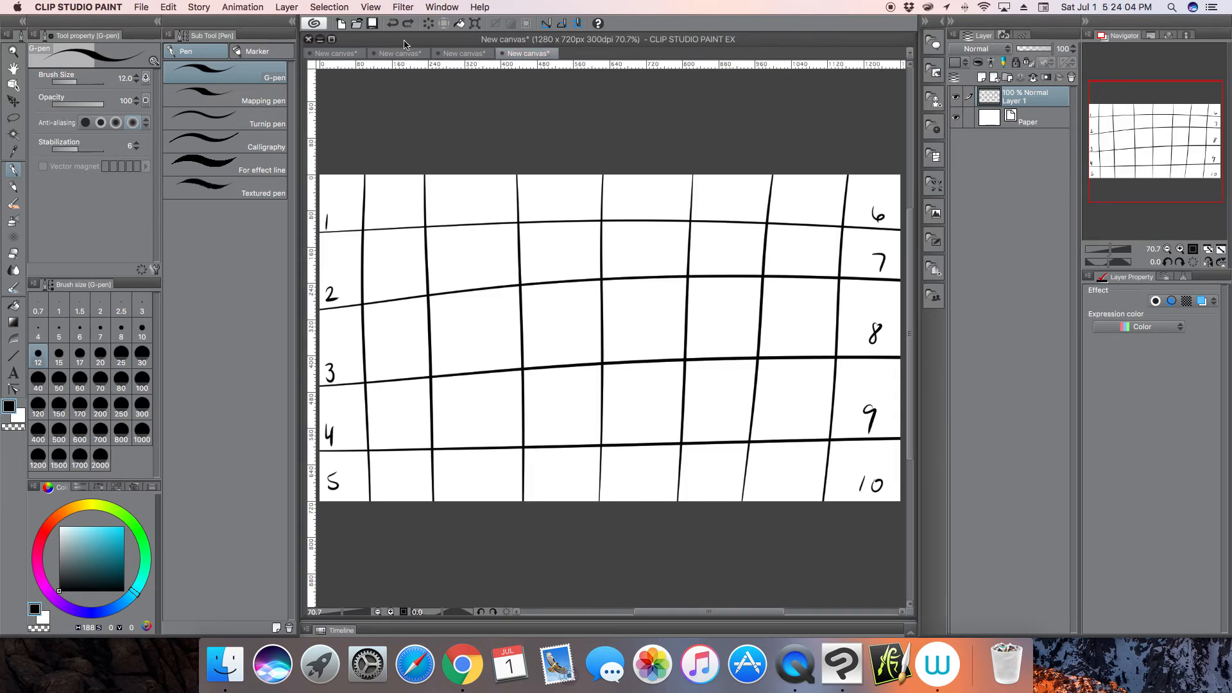
# Preview the Convert polar coordinate filter on the grid, from rectangular to polar coordinate, and cancel it.
pyautogui.click(402, 7)
pyautogui.moveTo(454, 84)
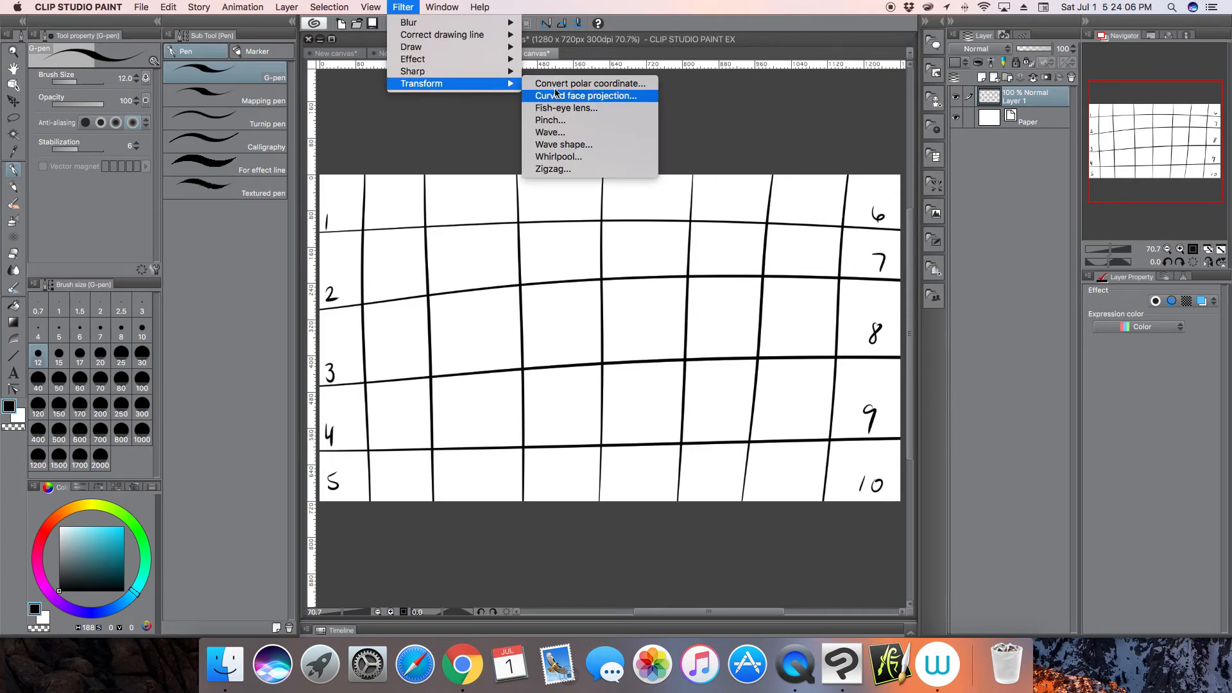
pyautogui.click(640, 87)
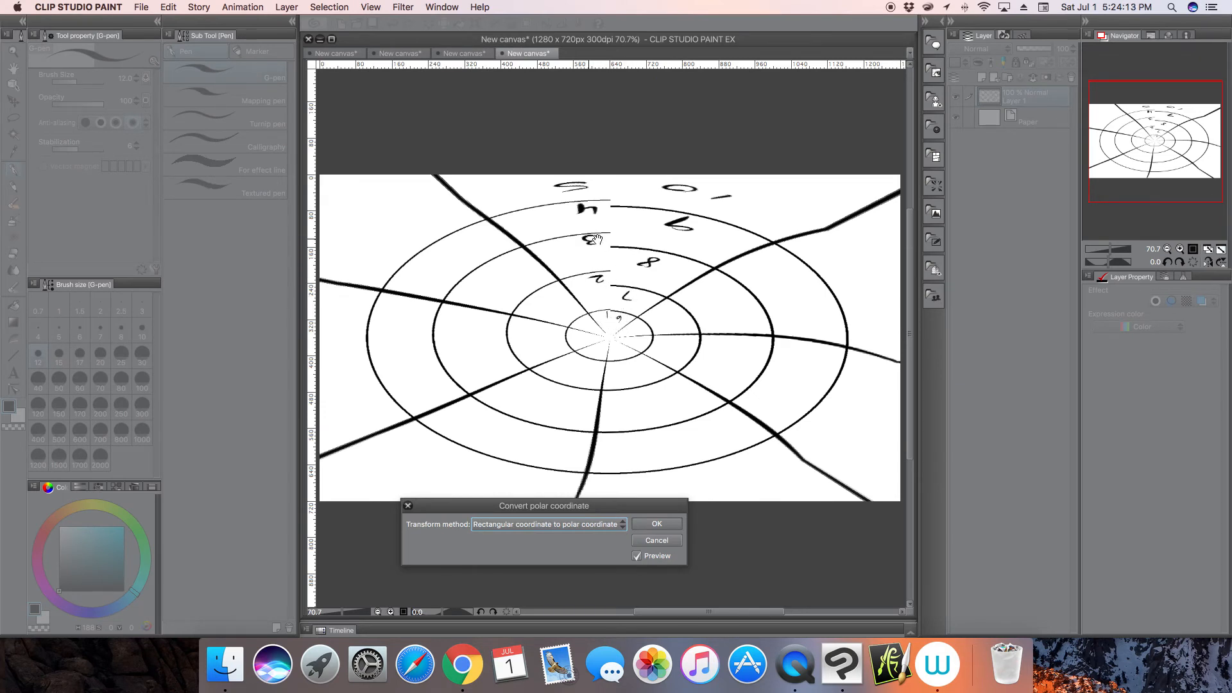
pyautogui.click(652, 542)
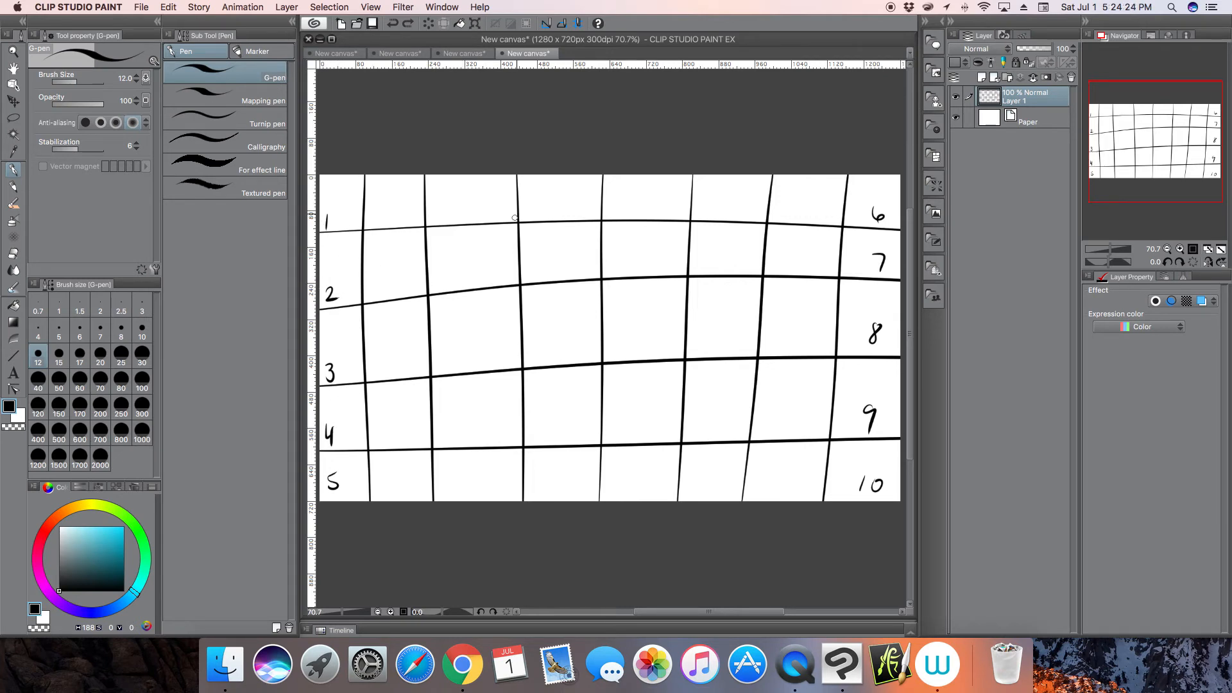
# Draw two curved arrows pointing to the grid's top middle, mark that point with a dot, and letter "Center" below it.
pyautogui.moveTo(521, 335)
pyautogui.mouseDown()
pyautogui.moveTo(450, 315)
pyautogui.moveTo(432, 226)
pyautogui.moveTo(451, 191)
pyautogui.mouseUp()
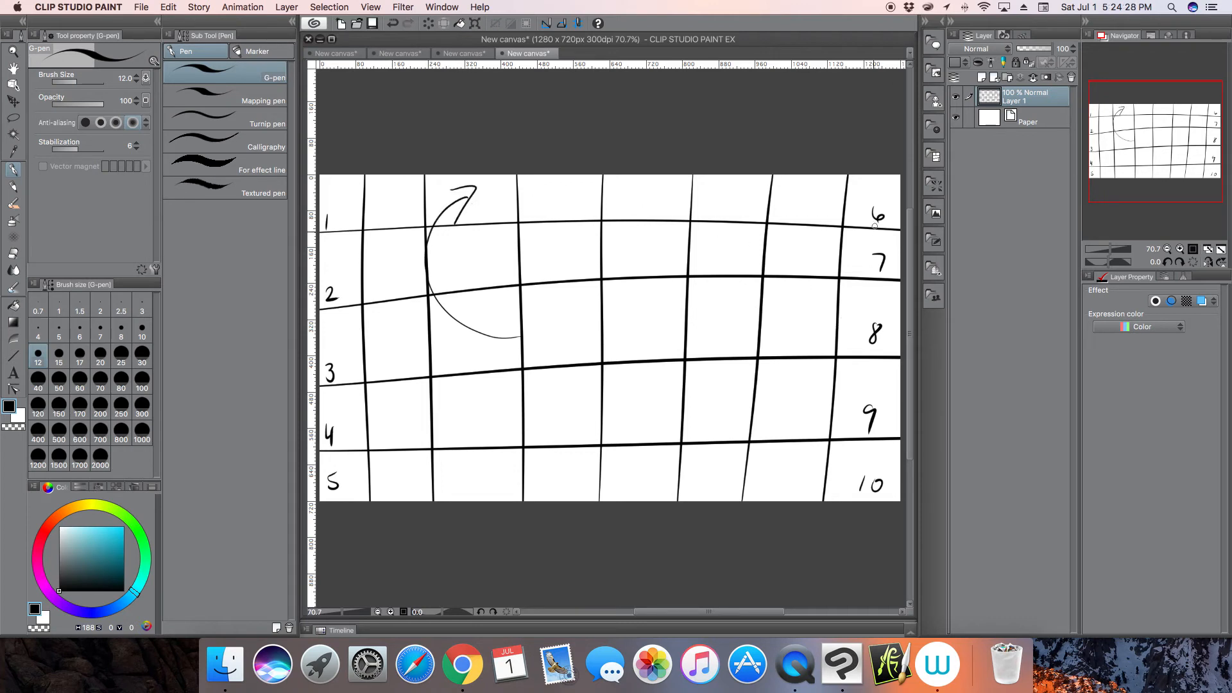
pyautogui.moveTo(725, 326)
pyautogui.mouseDown()
pyautogui.moveTo(783, 244)
pyautogui.moveTo(730, 190)
pyautogui.moveTo(696, 192)
pyautogui.moveTo(748, 188)
pyautogui.mouseUp()
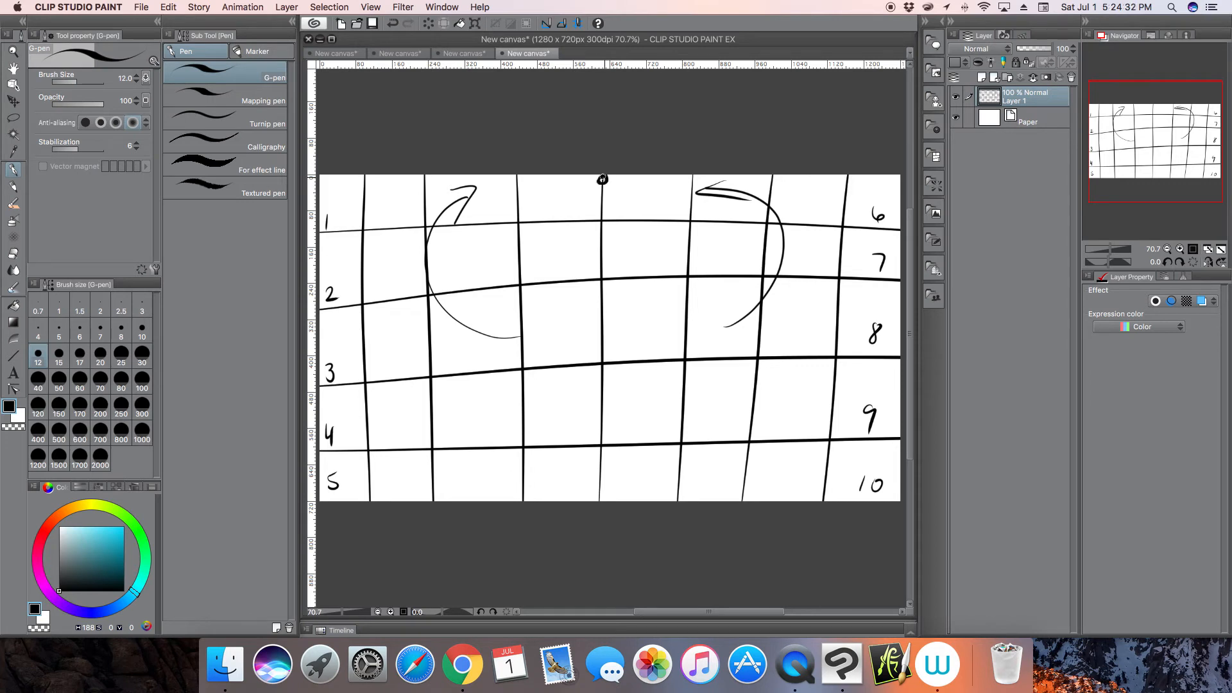
pyautogui.moveTo(560, 193)
pyautogui.mouseDown()
pyautogui.moveTo(555, 220)
pyautogui.moveTo(609, 219)
pyautogui.mouseUp()
pyautogui.moveTo(599, 209); pyautogui.dragTo(641, 216)
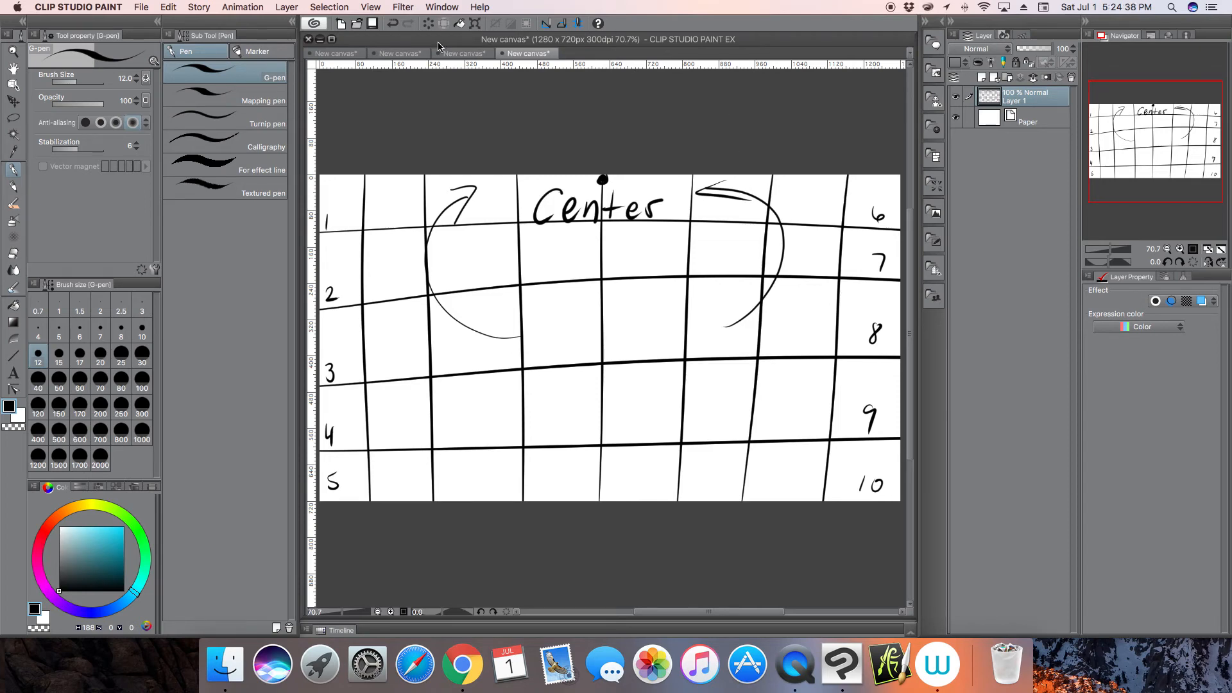
# Preview the rectangular-to-polar conversion on the annotated grid and inspect the middle at 200% before closing the filter.
pyautogui.click(403, 8)
pyautogui.moveTo(474, 84)
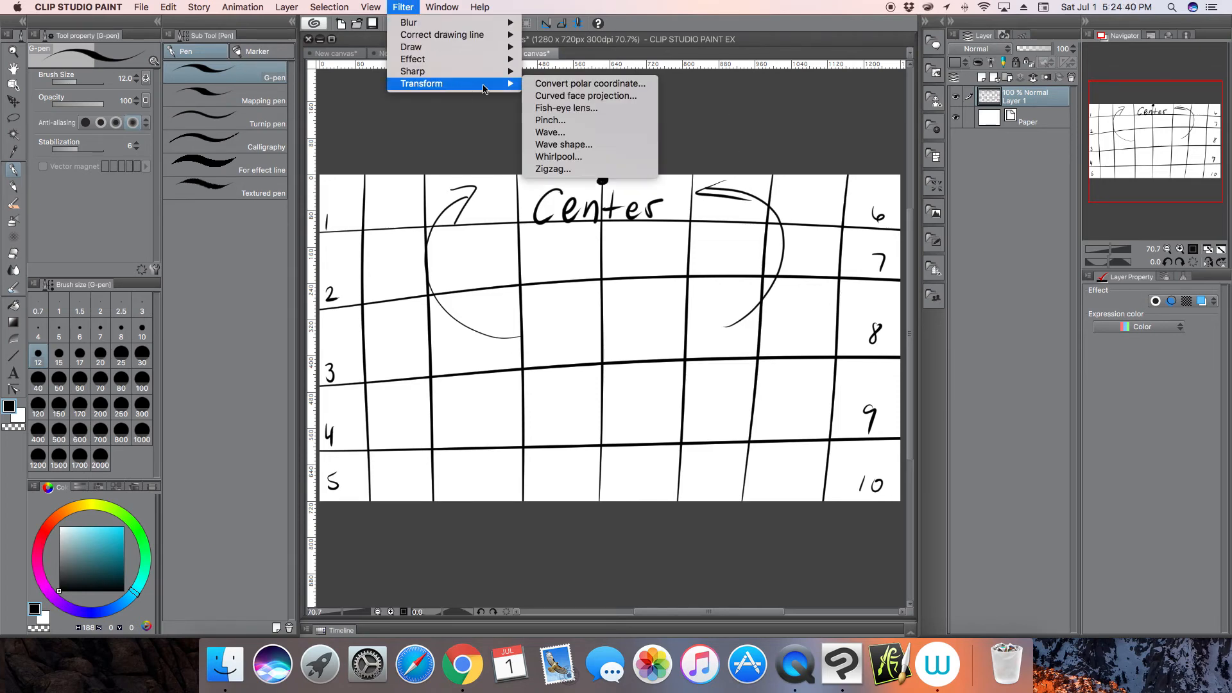
pyautogui.click(569, 84)
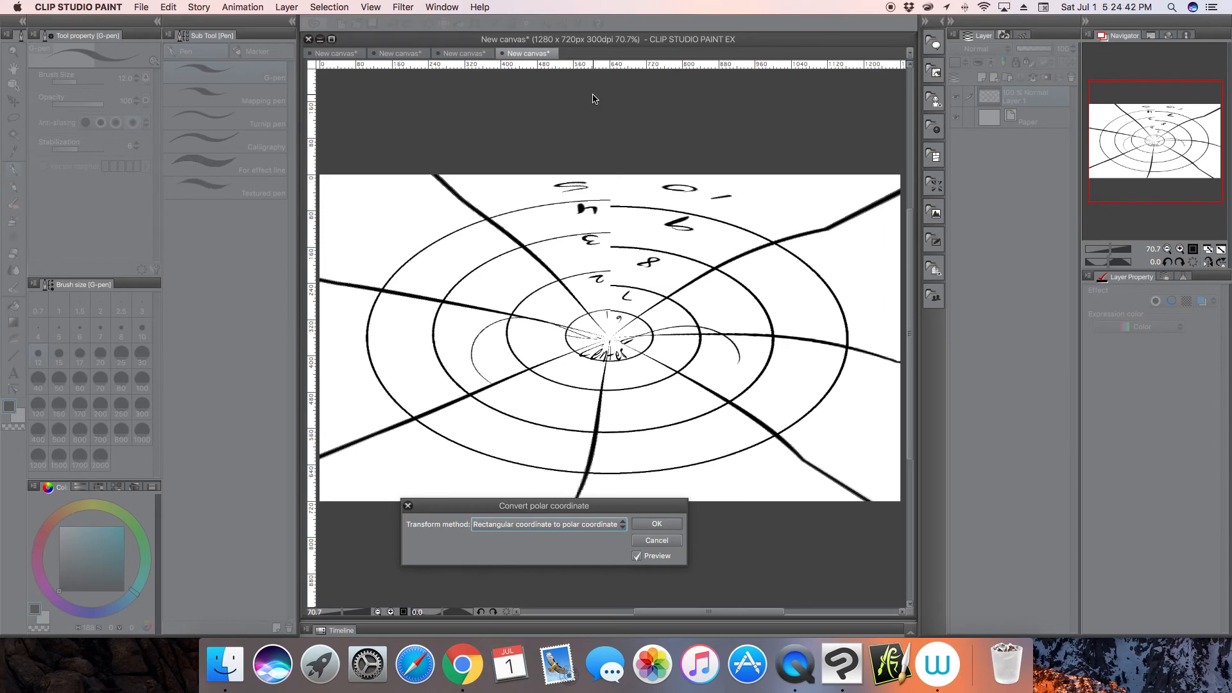
pyautogui.moveTo(1110, 249); pyautogui.dragTo(1117, 249)
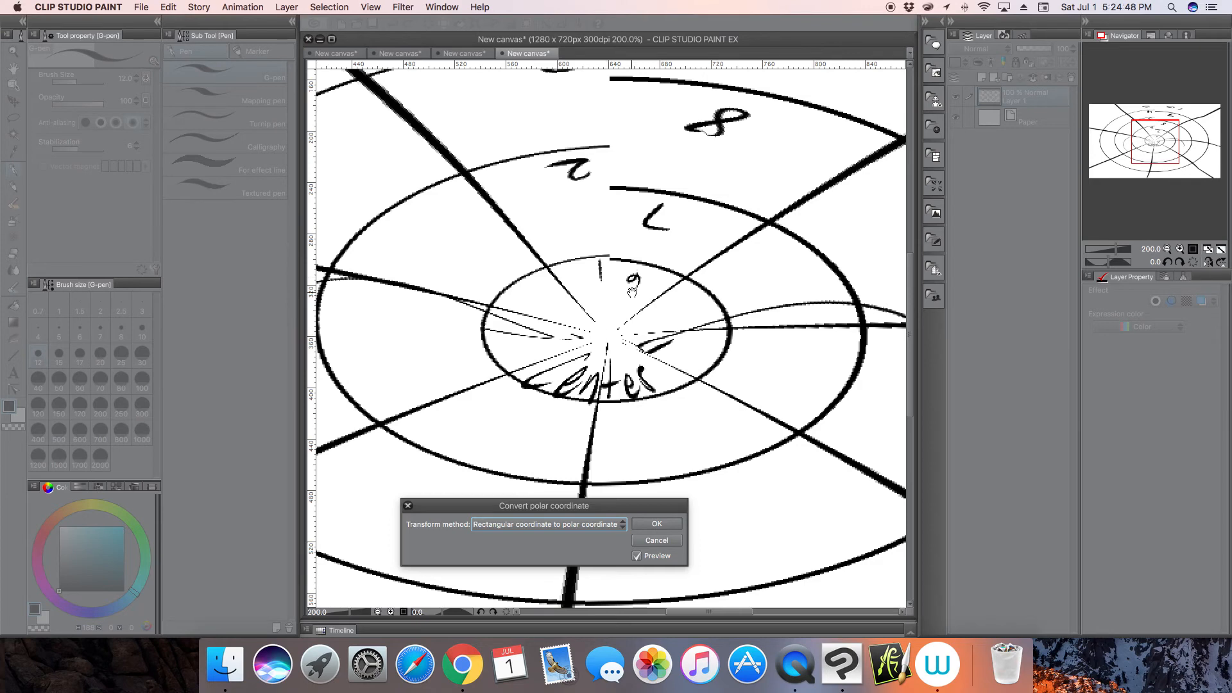
pyautogui.moveTo(1130, 256); pyautogui.dragTo(1111, 256)
pyautogui.click(678, 521)
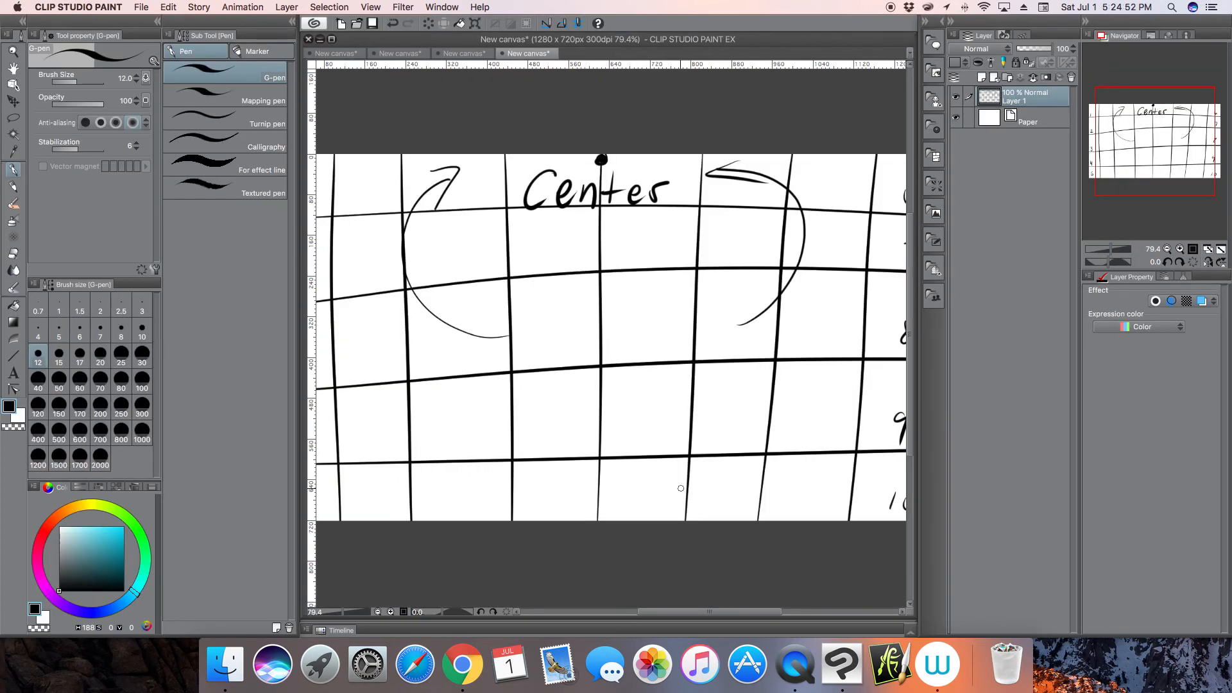
# Undo the "Center" lettering, the dot and both curved arrows to restore the plain numbered grid.
pyautogui.click(394, 23)
pyautogui.click(394, 23)
pyautogui.click(395, 24)
pyautogui.click(394, 24)
pyautogui.click(395, 23)
pyautogui.click(394, 24)
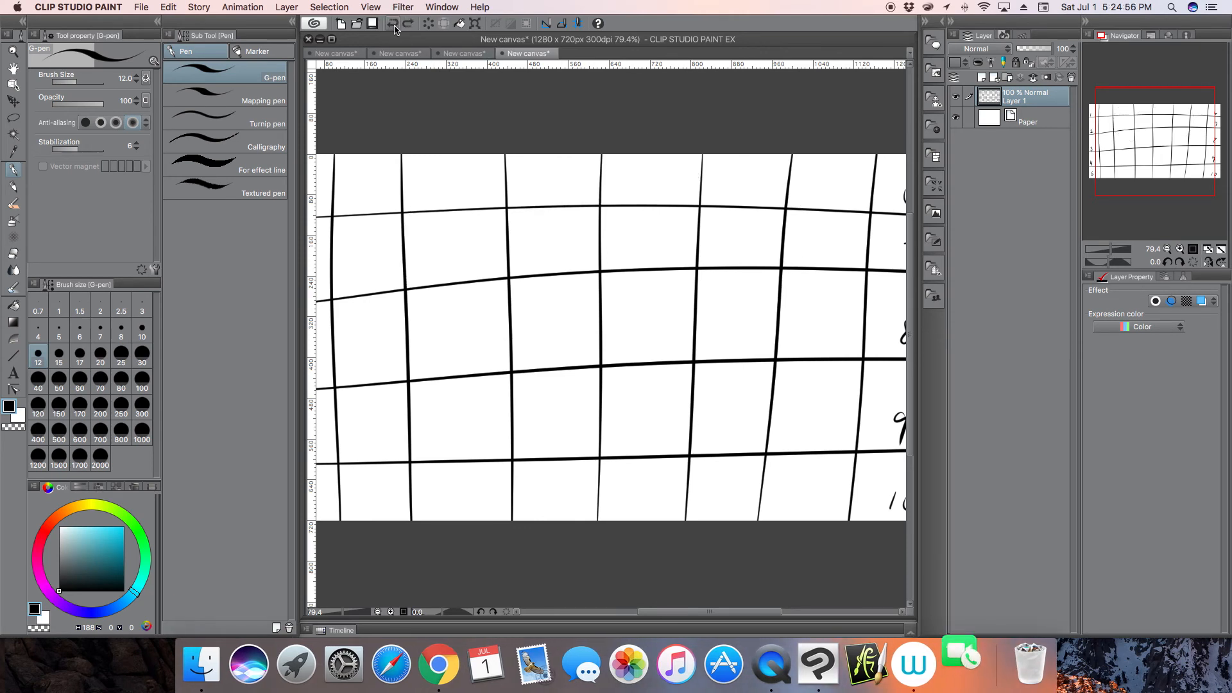
pyautogui.click(1112, 251)
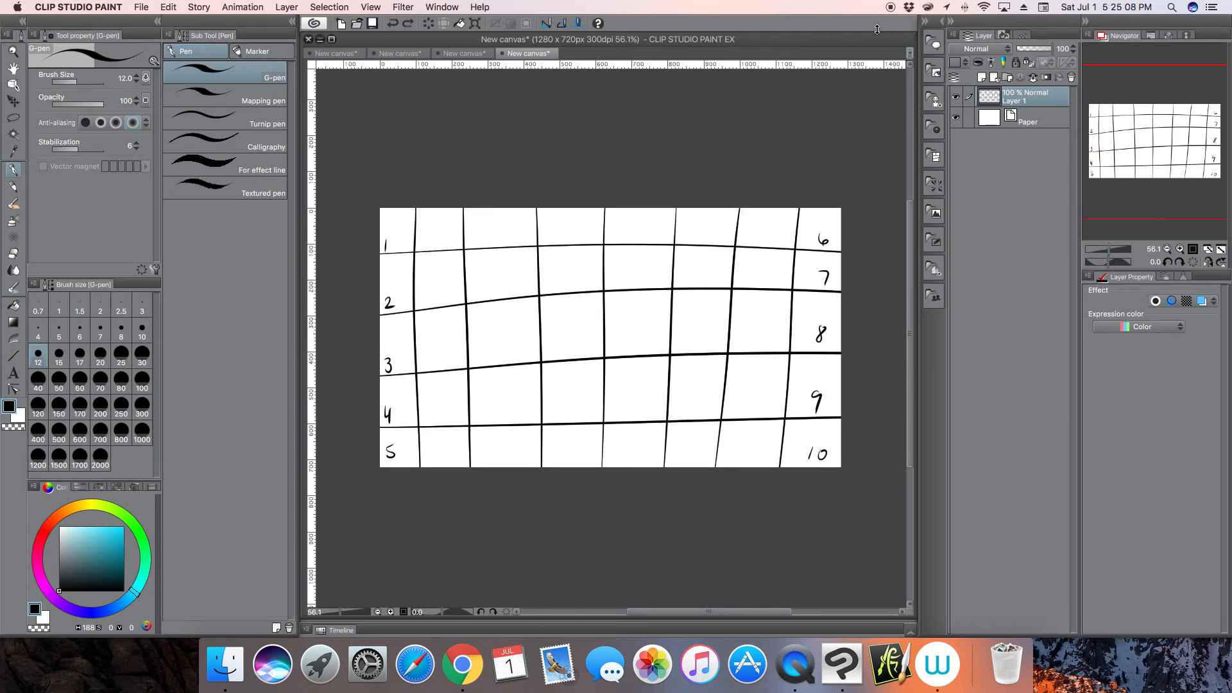
# Start the Curved face projection filter on the grid and move its center point to the lower middle of the canvas.
pyautogui.click(403, 7)
pyautogui.moveTo(475, 83)
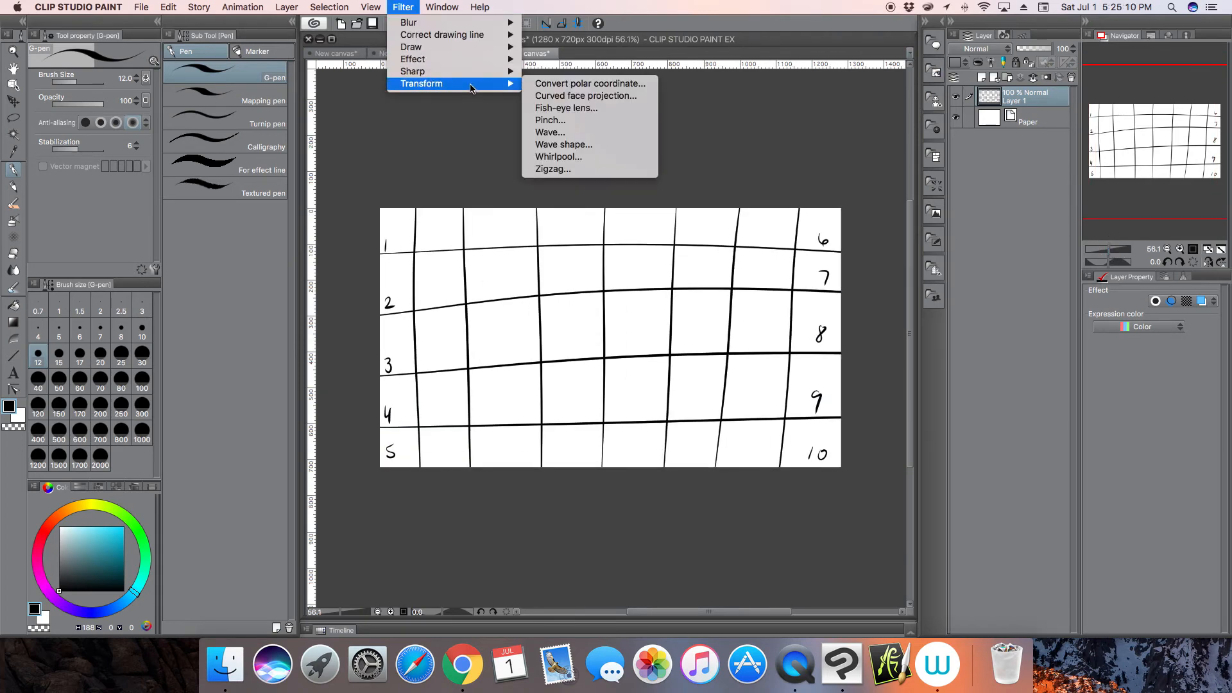
pyautogui.click(573, 97)
pyautogui.moveTo(586, 224); pyautogui.dragTo(324, 51)
pyautogui.moveTo(573, 334); pyautogui.dragTo(523, 327)
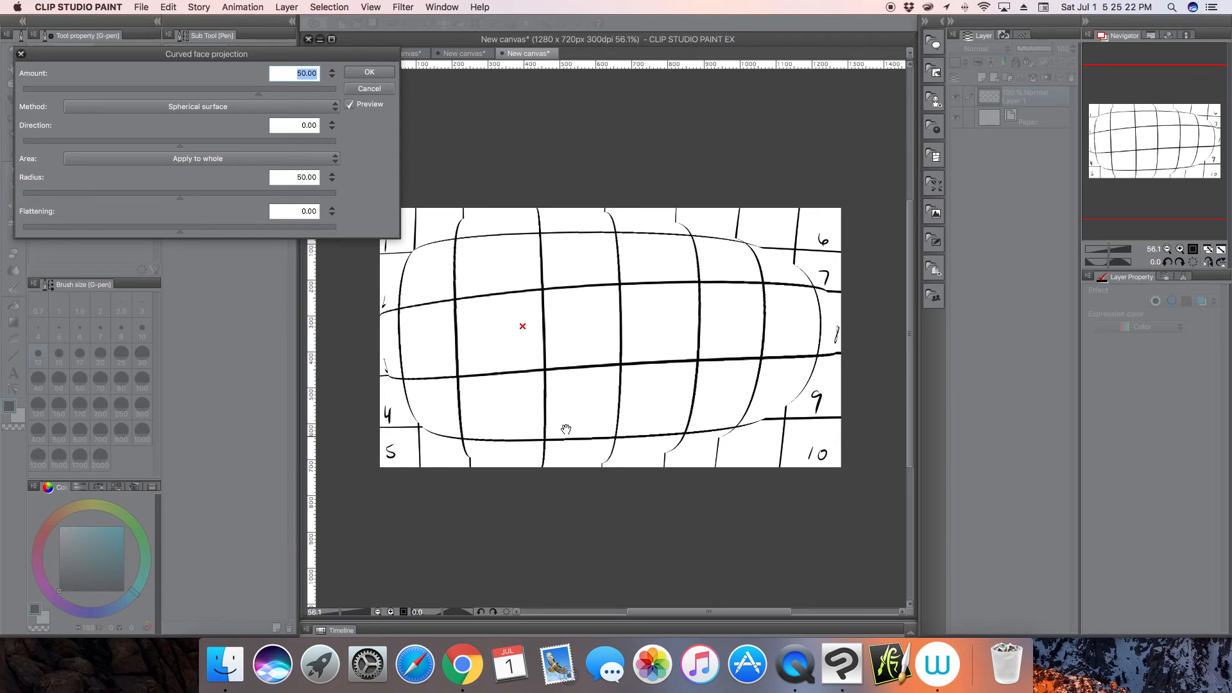
pyautogui.moveTo(520, 325); pyautogui.dragTo(451, 270)
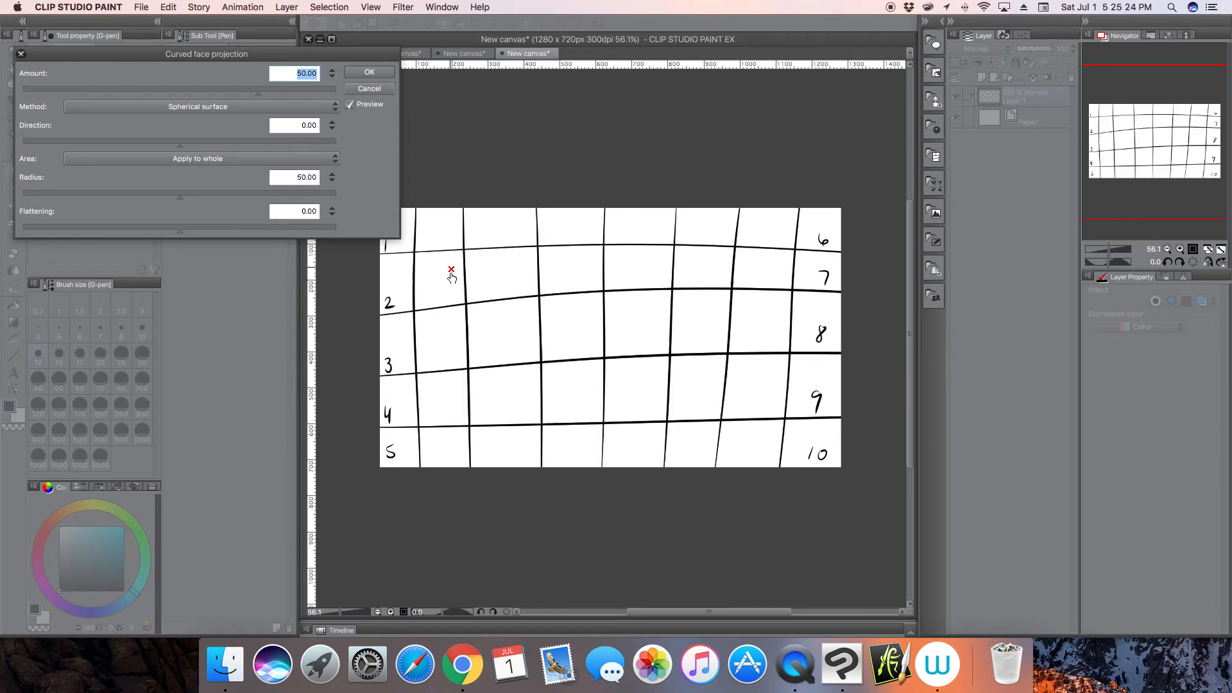
pyautogui.moveTo(453, 270)
pyautogui.mouseDown()
pyautogui.moveTo(571, 375)
pyautogui.moveTo(630, 405)
pyautogui.mouseUp()
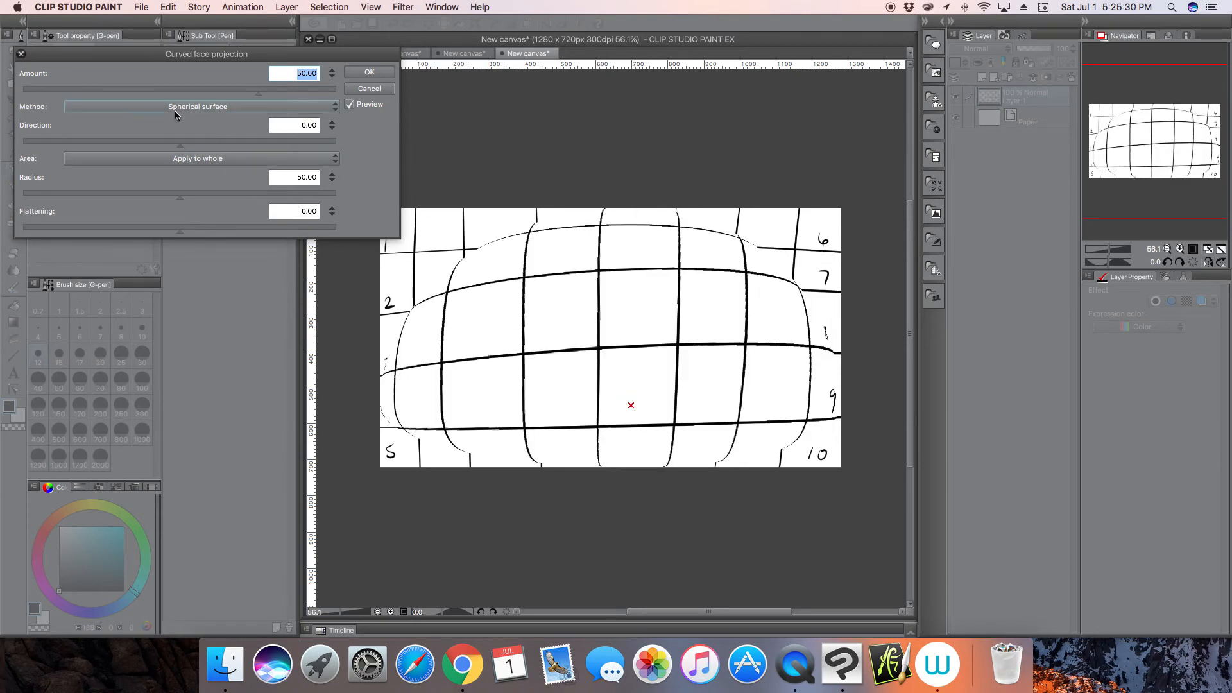
# Set the spherical projection's Amount to 67.21 and its Direction to 81.15.
pyautogui.click(276, 90)
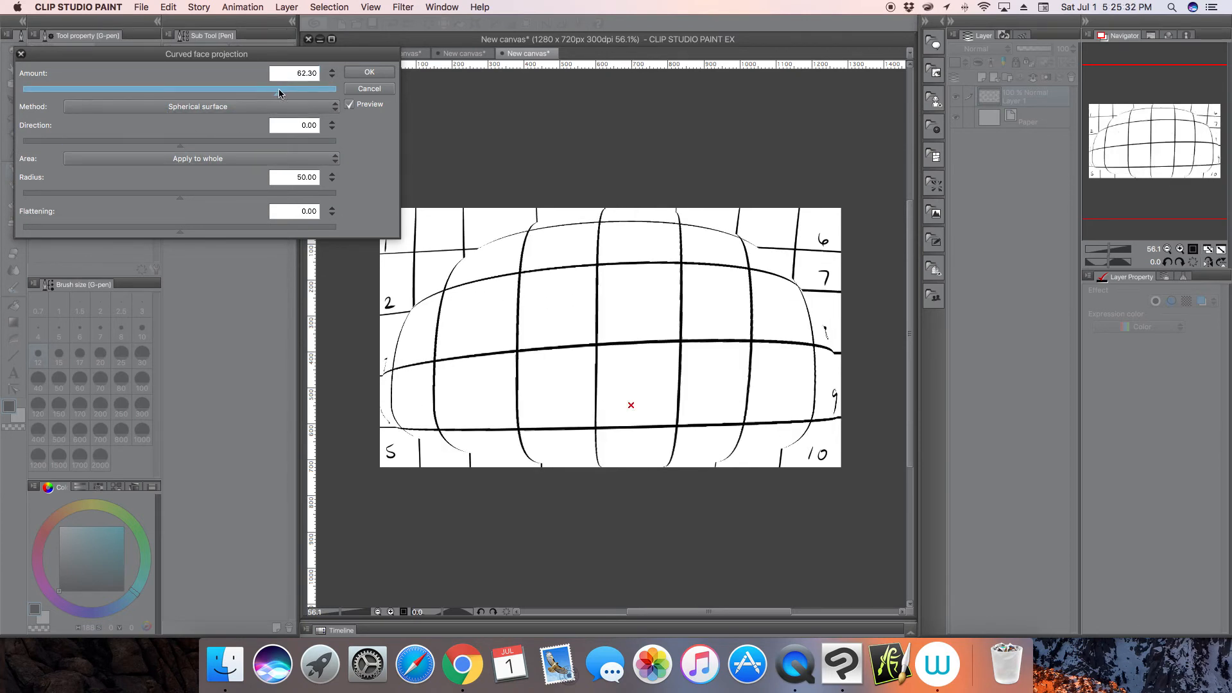
pyautogui.click(195, 90)
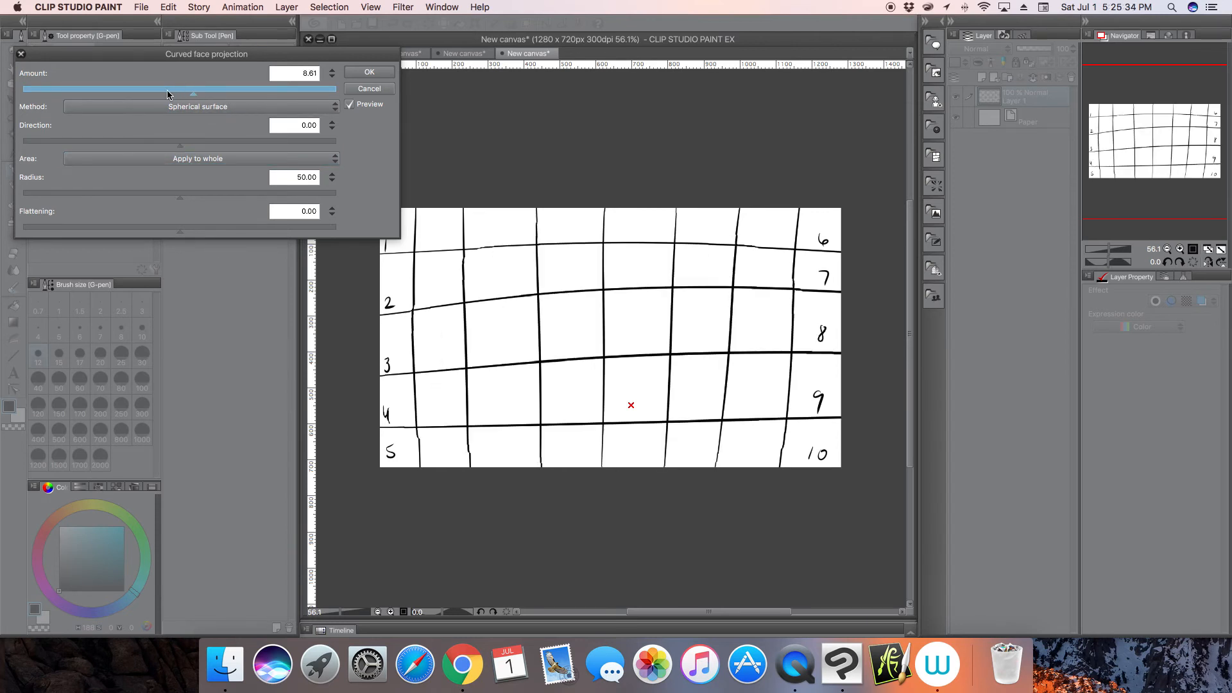
pyautogui.moveTo(228, 91); pyautogui.dragTo(285, 91)
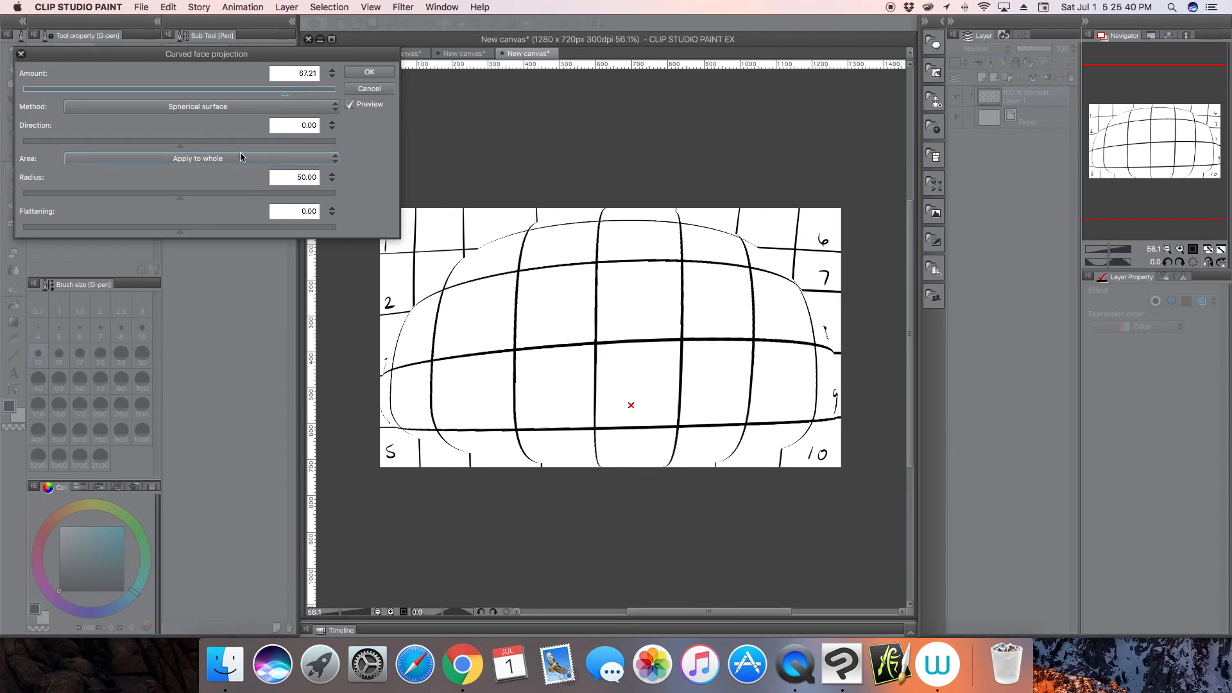
pyautogui.moveTo(210, 142); pyautogui.dragTo(238, 143)
pyautogui.click(248, 145)
# Change the projection method to Column and move the center point to the cell just below grid line 3, left of the canvas middle.
pyautogui.click(160, 107)
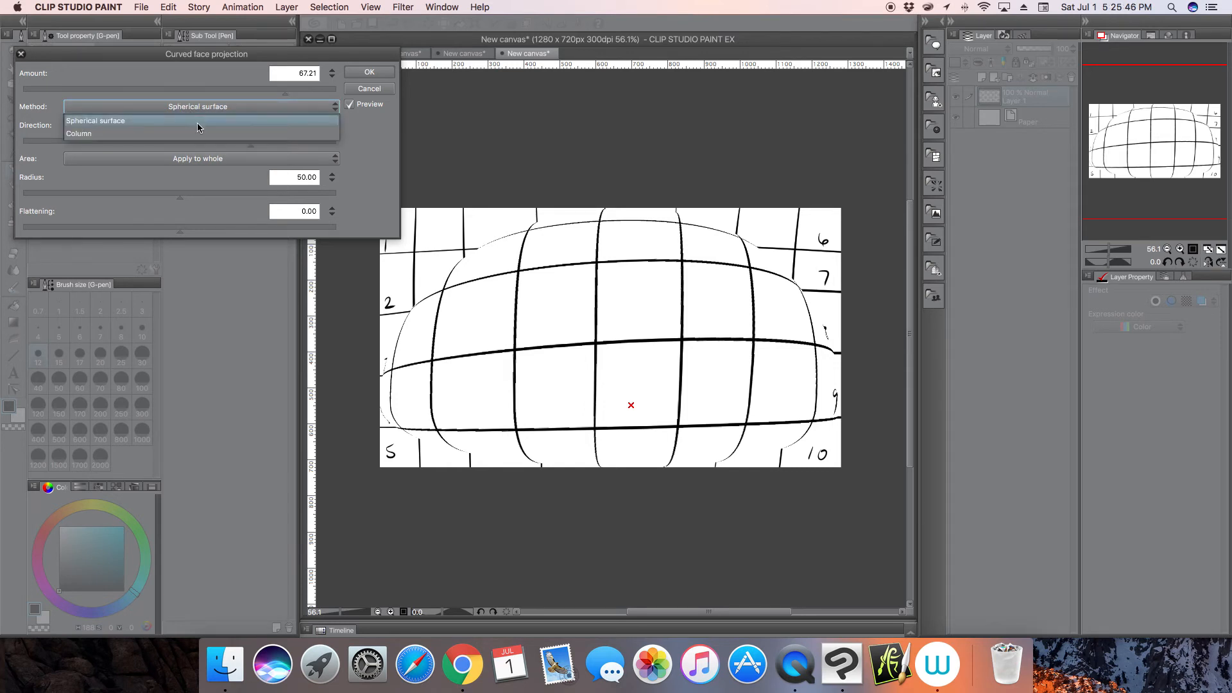
pyautogui.click(180, 135)
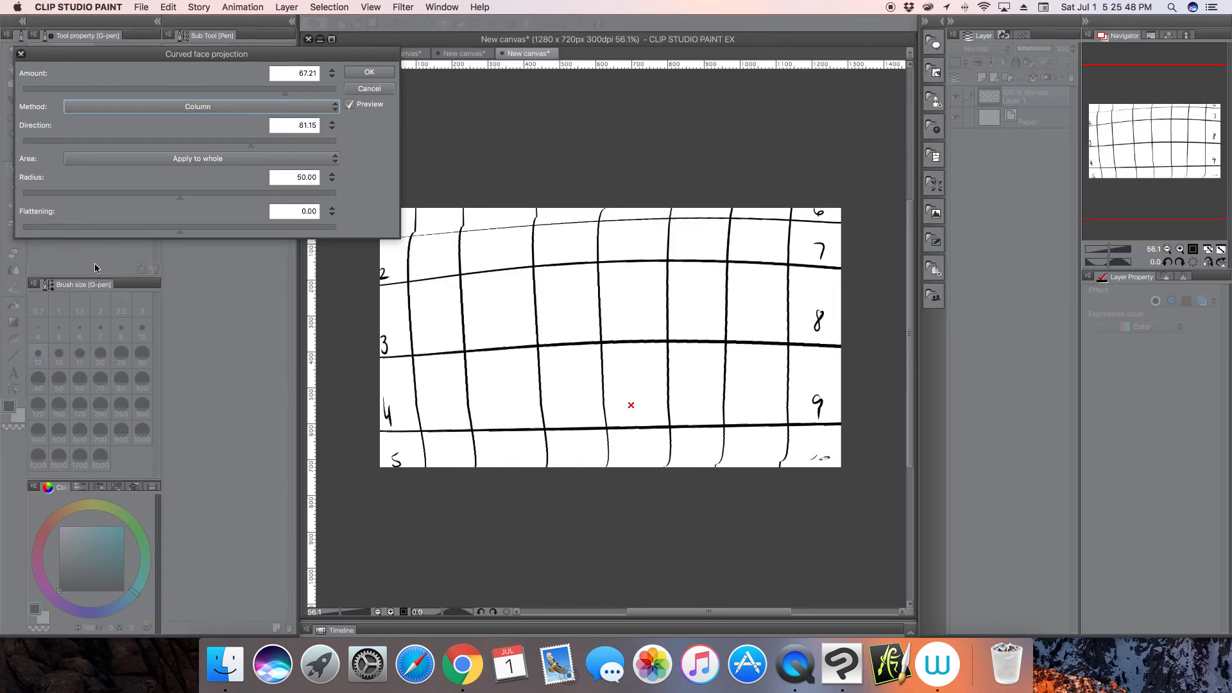
pyautogui.moveTo(632, 404); pyautogui.dragTo(531, 367)
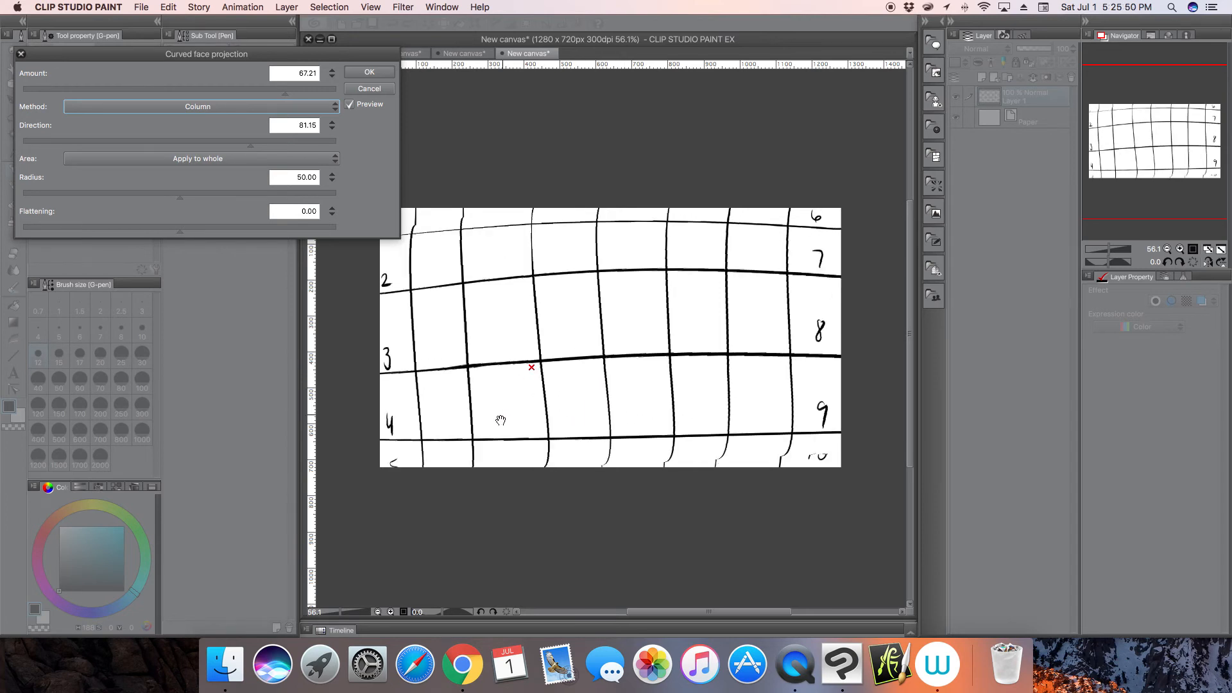
# Set the projection area to Specify size (radius and flattening) with a Radius of 59.67.
pyautogui.click(214, 163)
pyautogui.click(199, 185)
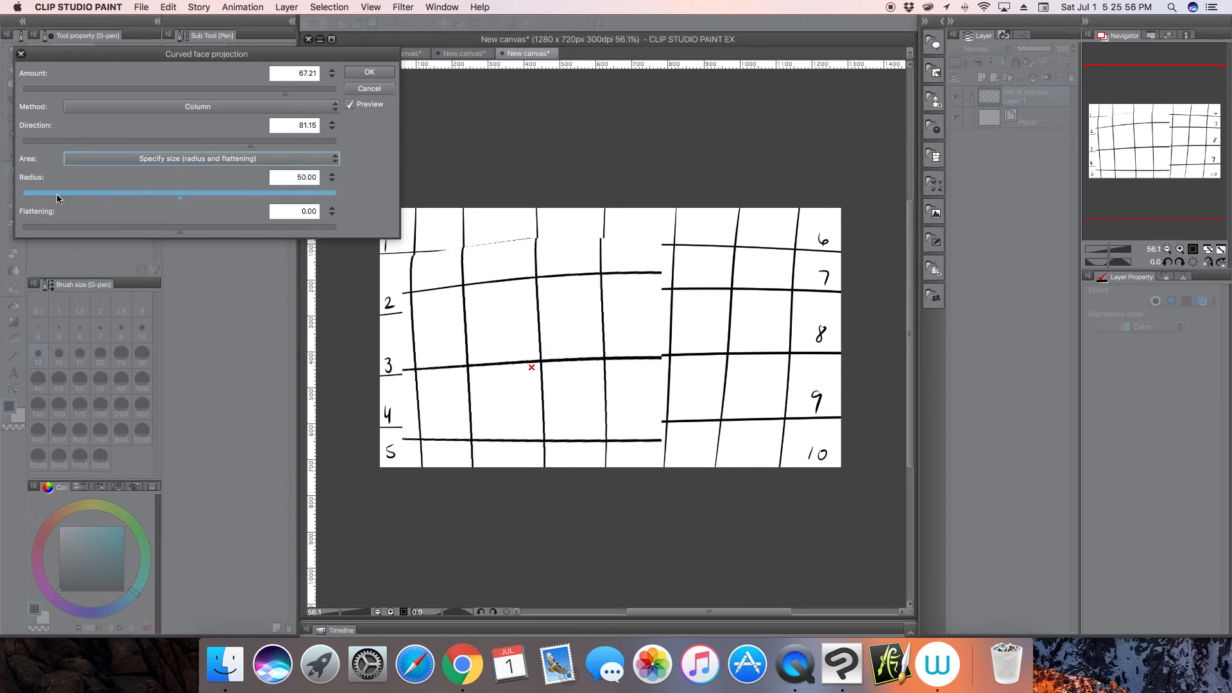
pyautogui.moveTo(179, 193); pyautogui.dragTo(210, 191)
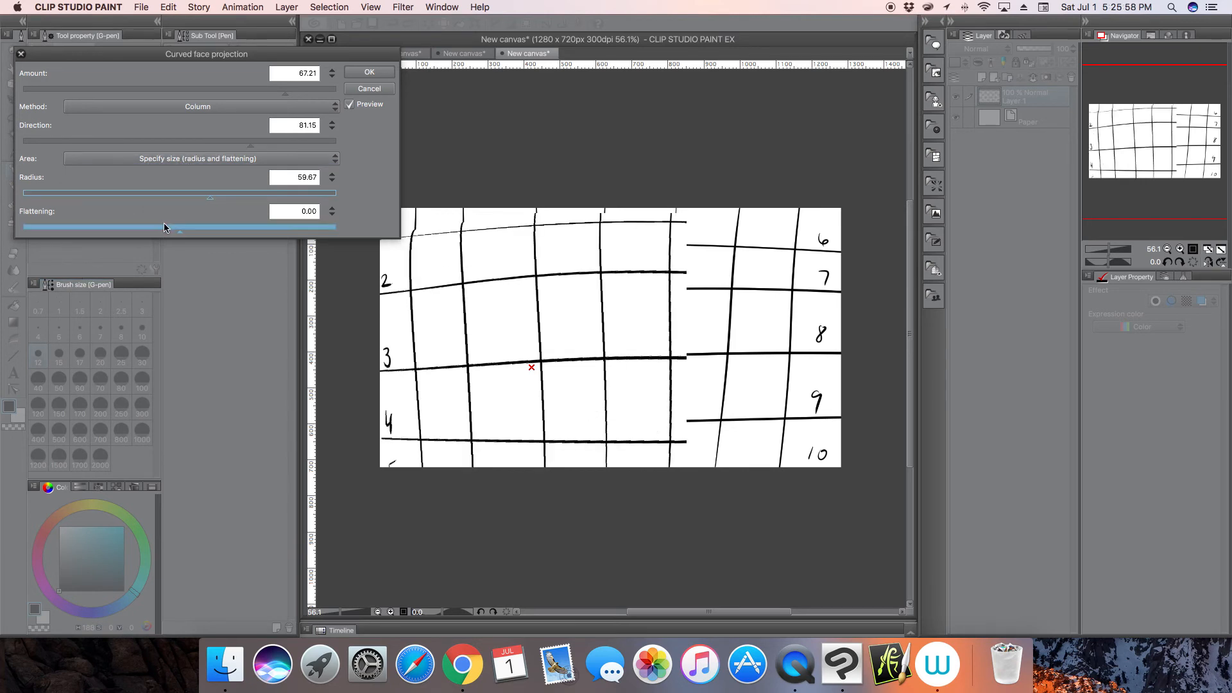
# Change the projection method back to Spherical surface and set the Radius to 57.42.
pyautogui.click(213, 106)
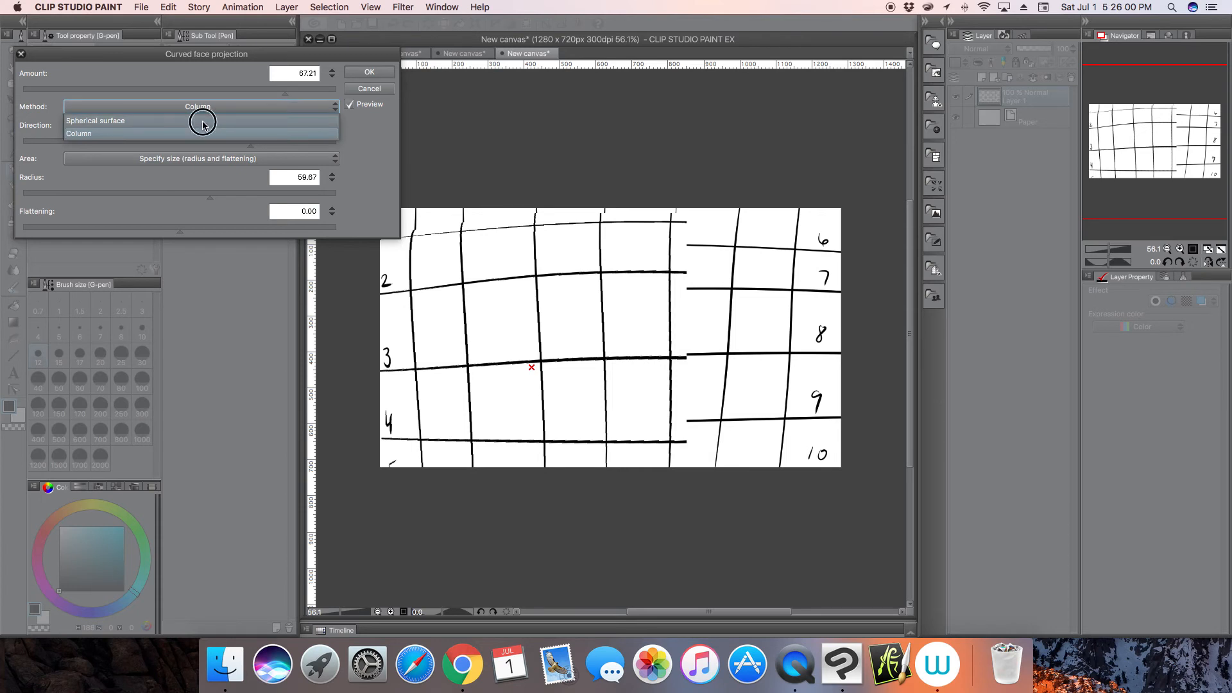
pyautogui.click(203, 121)
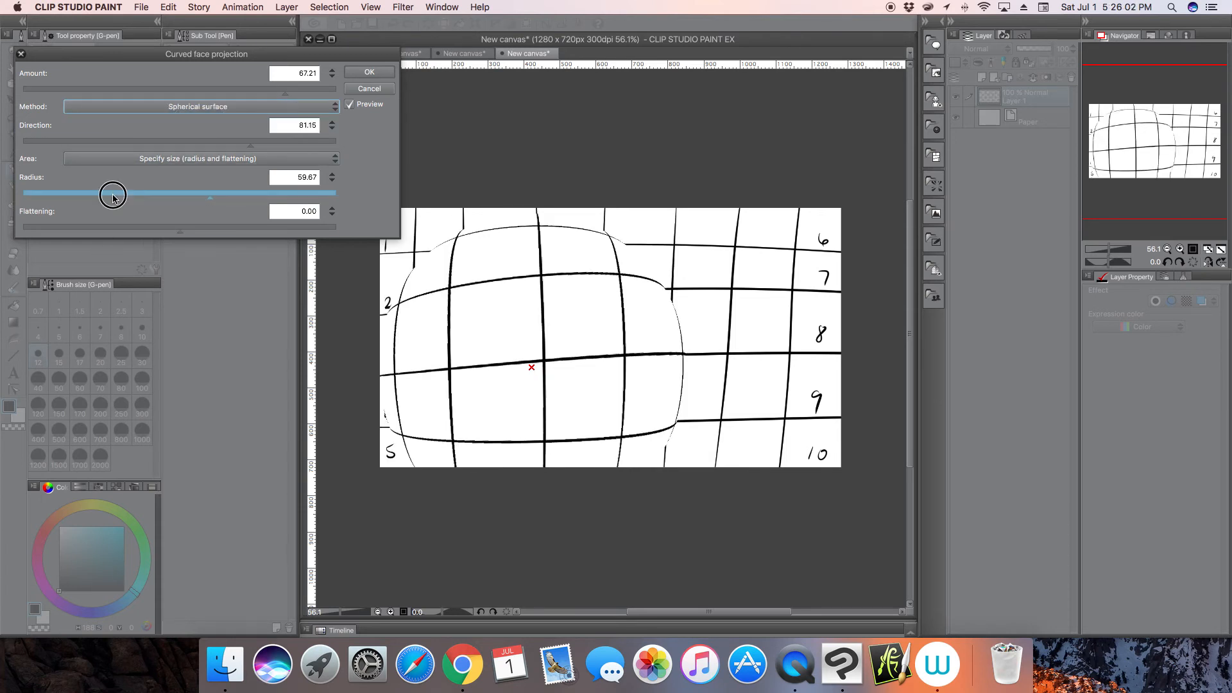
pyautogui.click(113, 197)
pyautogui.click(198, 192)
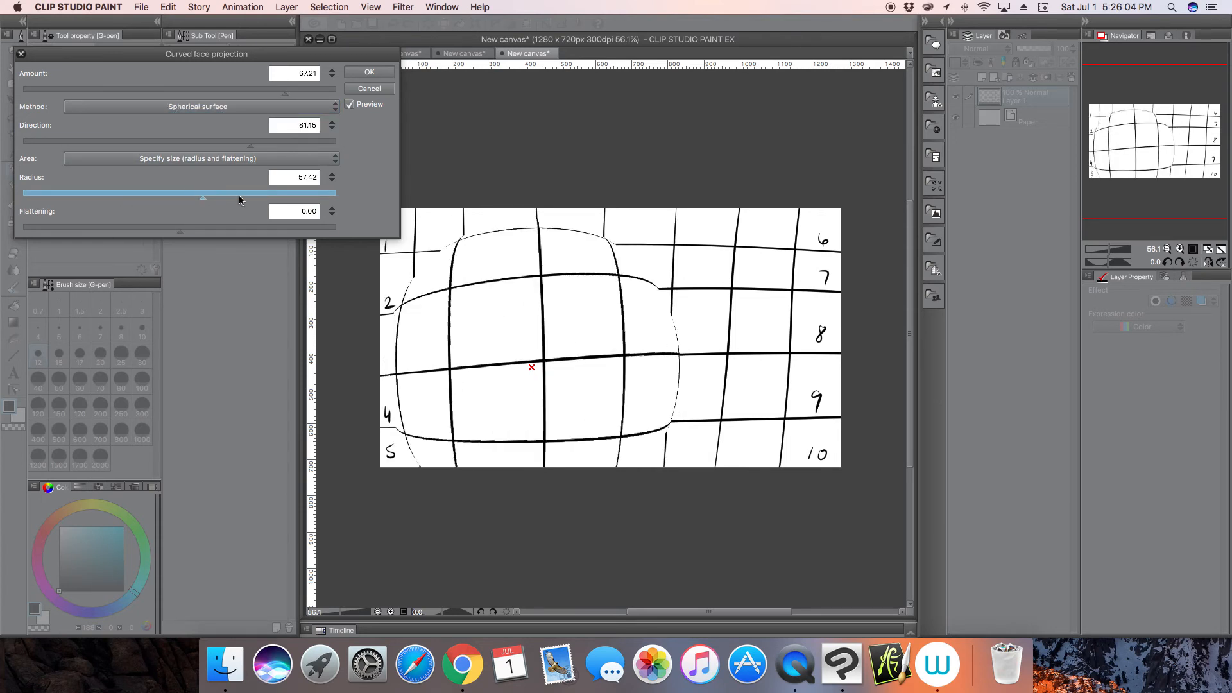
# Move the projection's center point to the middle of the grid and set Flattening to 0.35.
pyautogui.moveTo(531, 367); pyautogui.dragTo(611, 313)
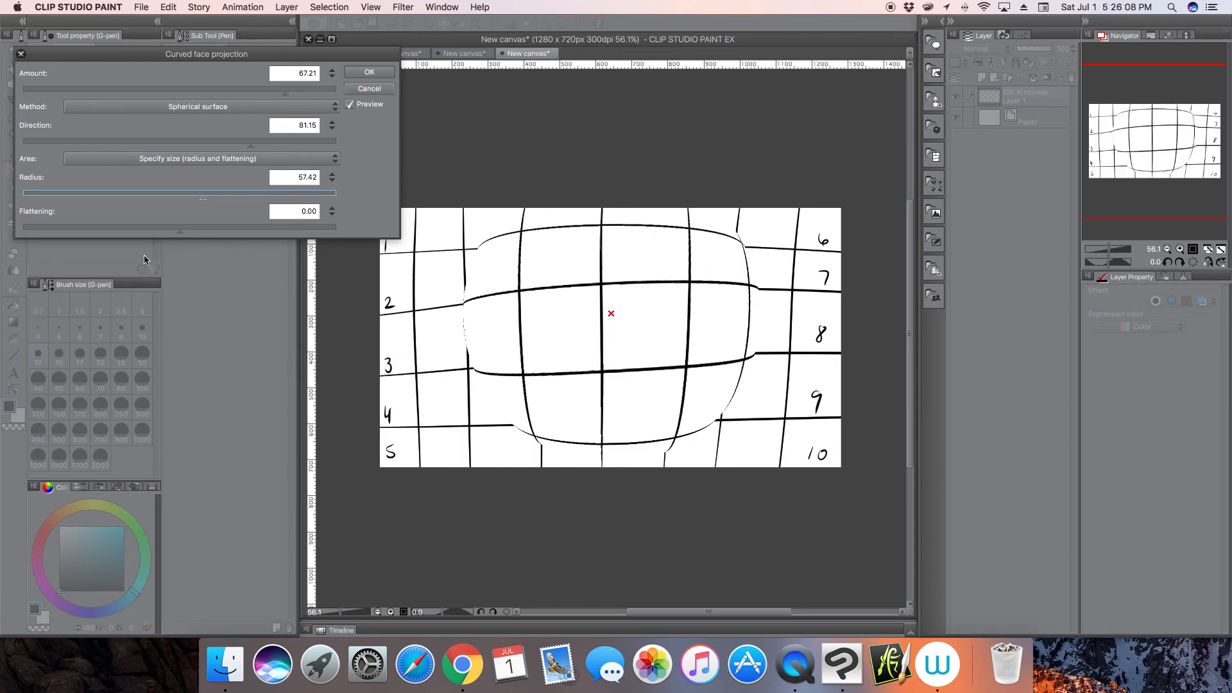
pyautogui.moveTo(134, 234); pyautogui.dragTo(238, 225)
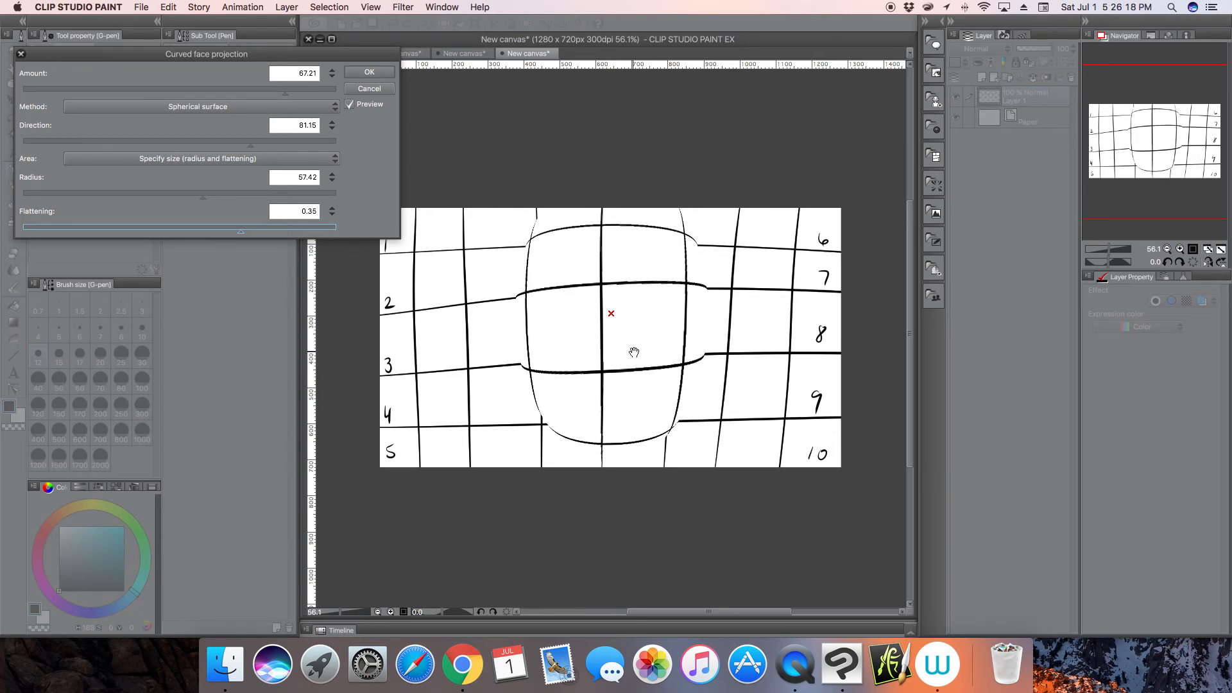
# Cancel the grid's projection, switch to the angry face canvas and start Curved face projection with its center point just below the nose.
pyautogui.click(369, 88)
pyautogui.click(469, 53)
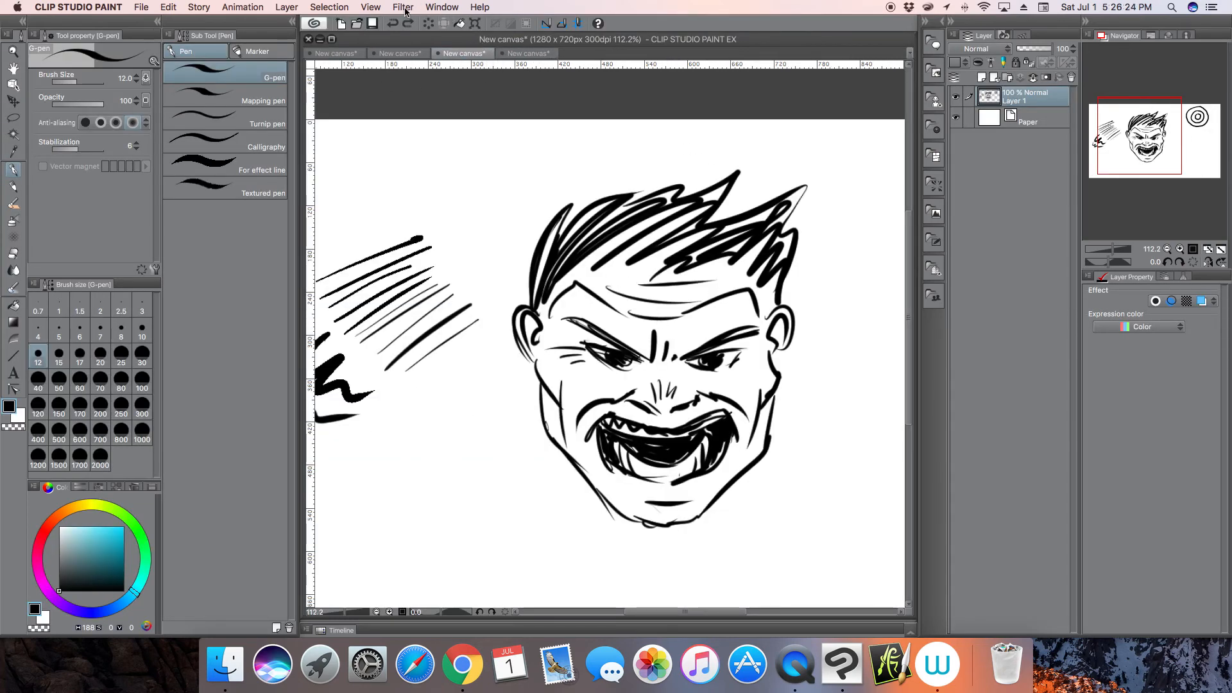
pyautogui.click(404, 8)
pyautogui.moveTo(425, 85)
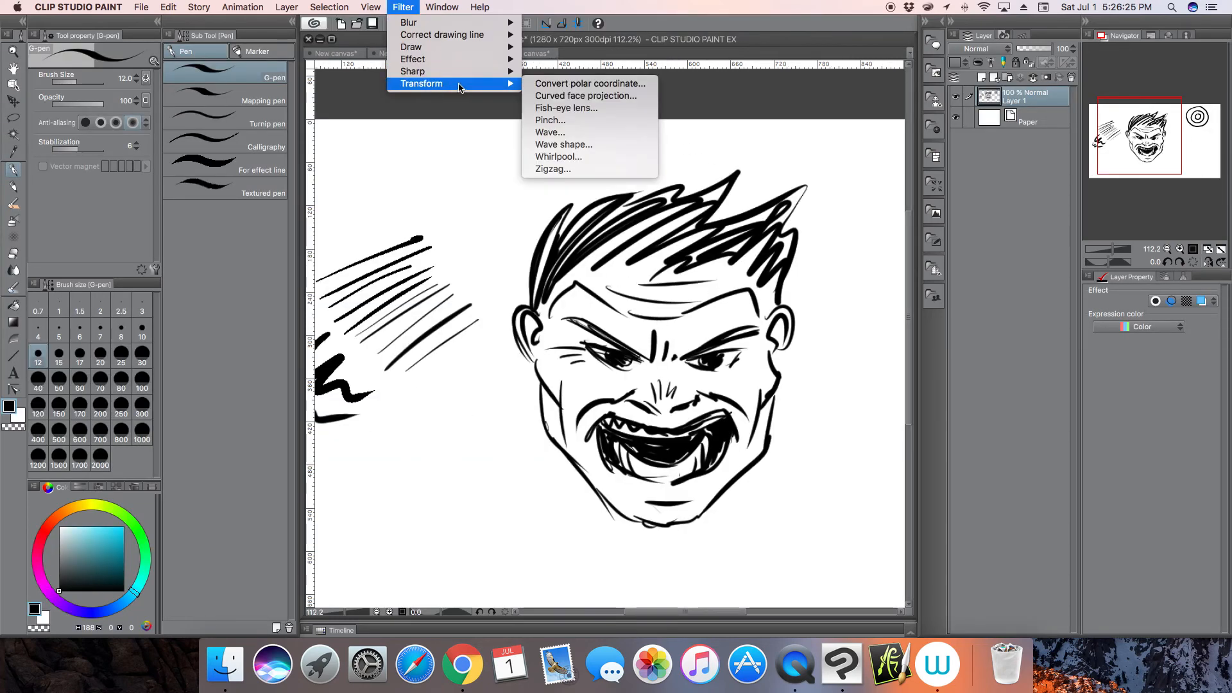
pyautogui.click(621, 98)
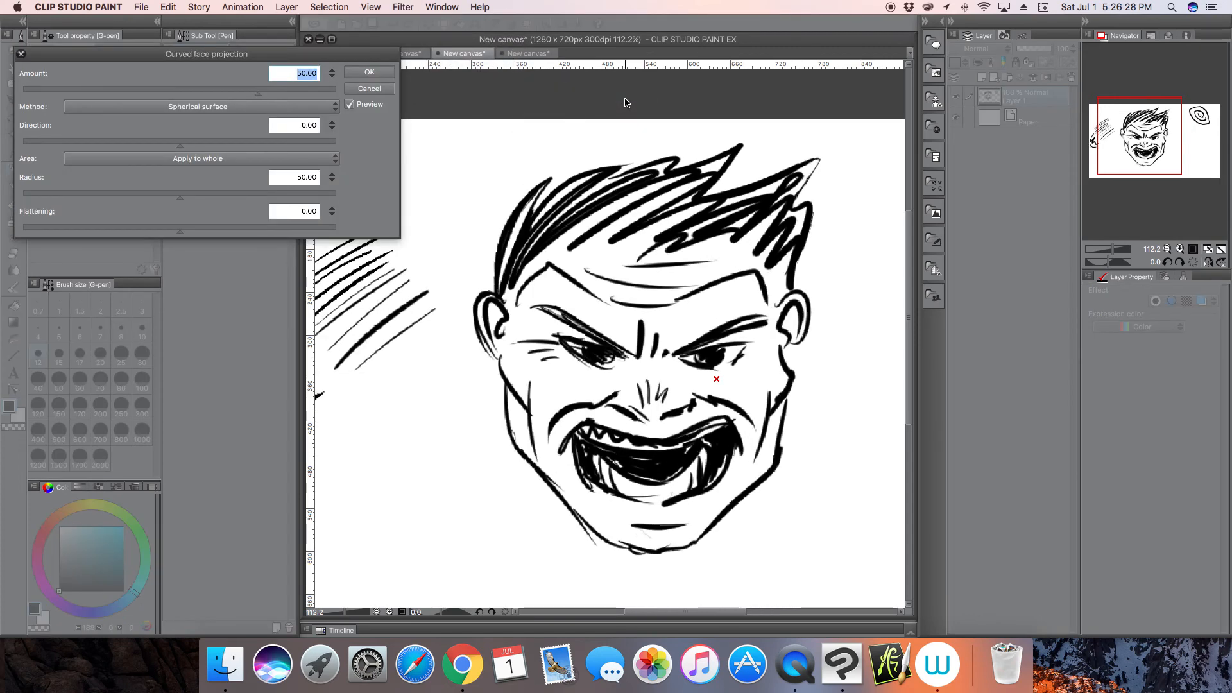
pyautogui.moveTo(725, 365)
pyautogui.mouseDown()
pyautogui.moveTo(662, 397)
pyautogui.moveTo(670, 405)
pyautogui.mouseUp()
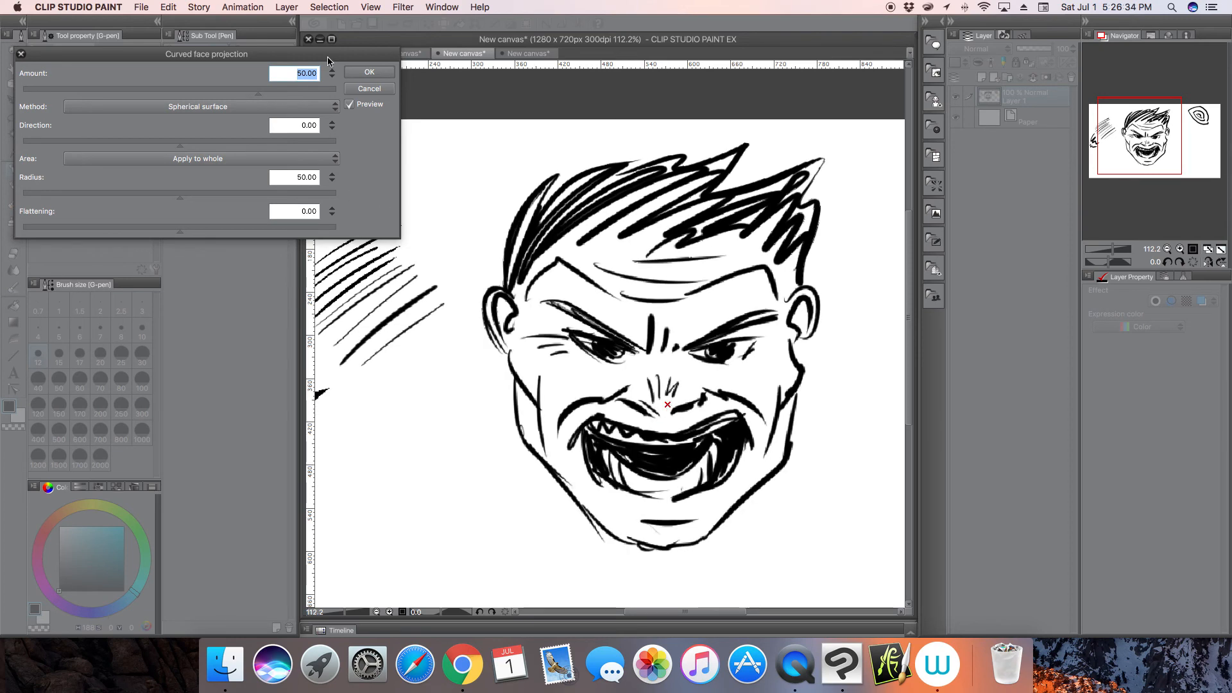
# Set the face projection's area to Specify size (radius and flattening) with a Radius of 73.18.
pyautogui.click(198, 159)
pyautogui.click(197, 186)
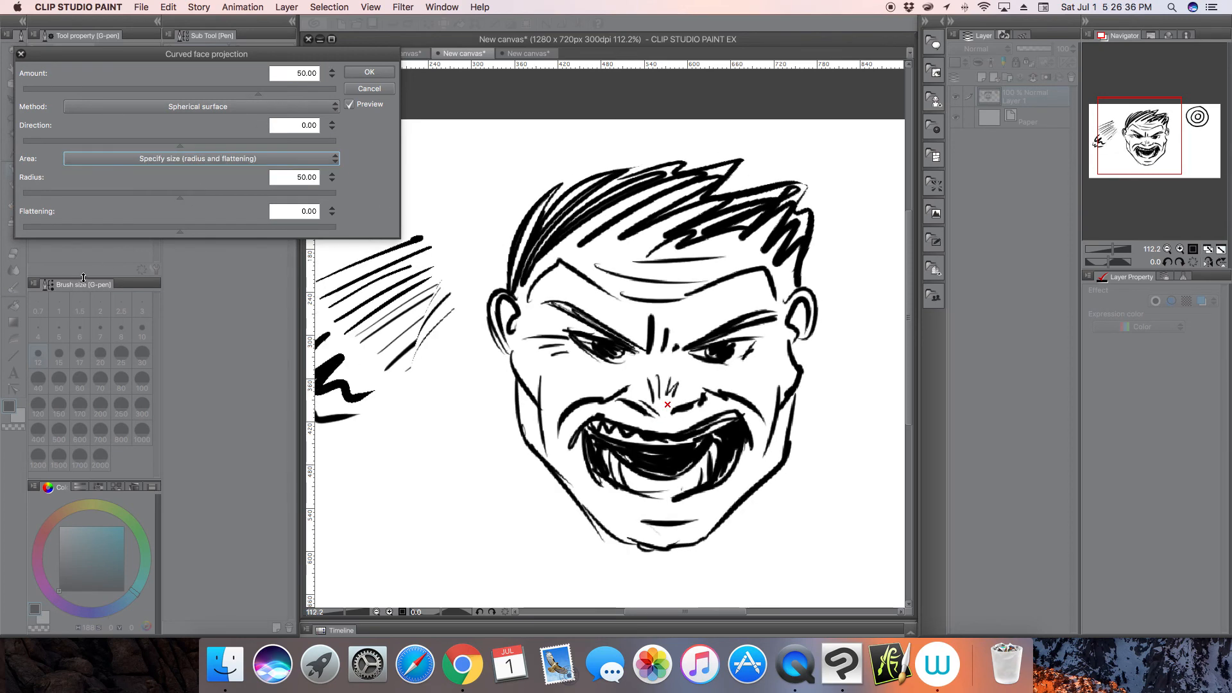
pyautogui.click(223, 192)
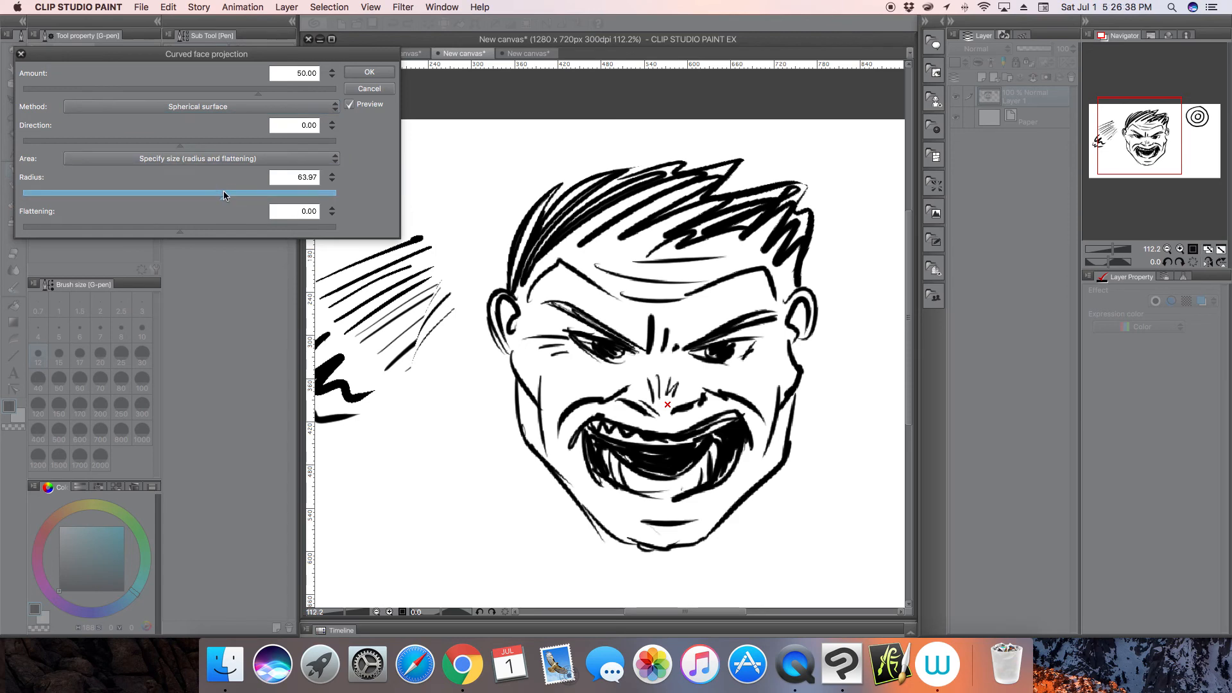
pyautogui.moveTo(224, 192); pyautogui.dragTo(255, 192)
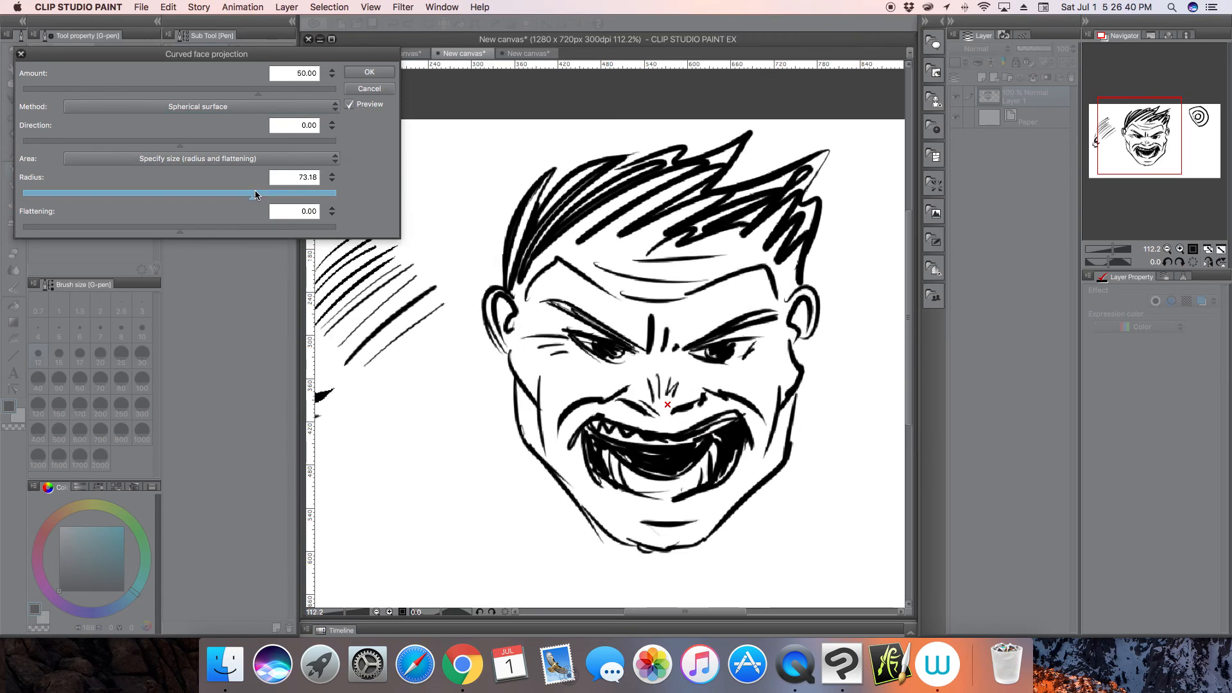
# Try Flattening values of 0.37, 0.61 and -0.50 on the face, ending at 0.34 with a Radius of 37.56.
pyautogui.click(247, 227)
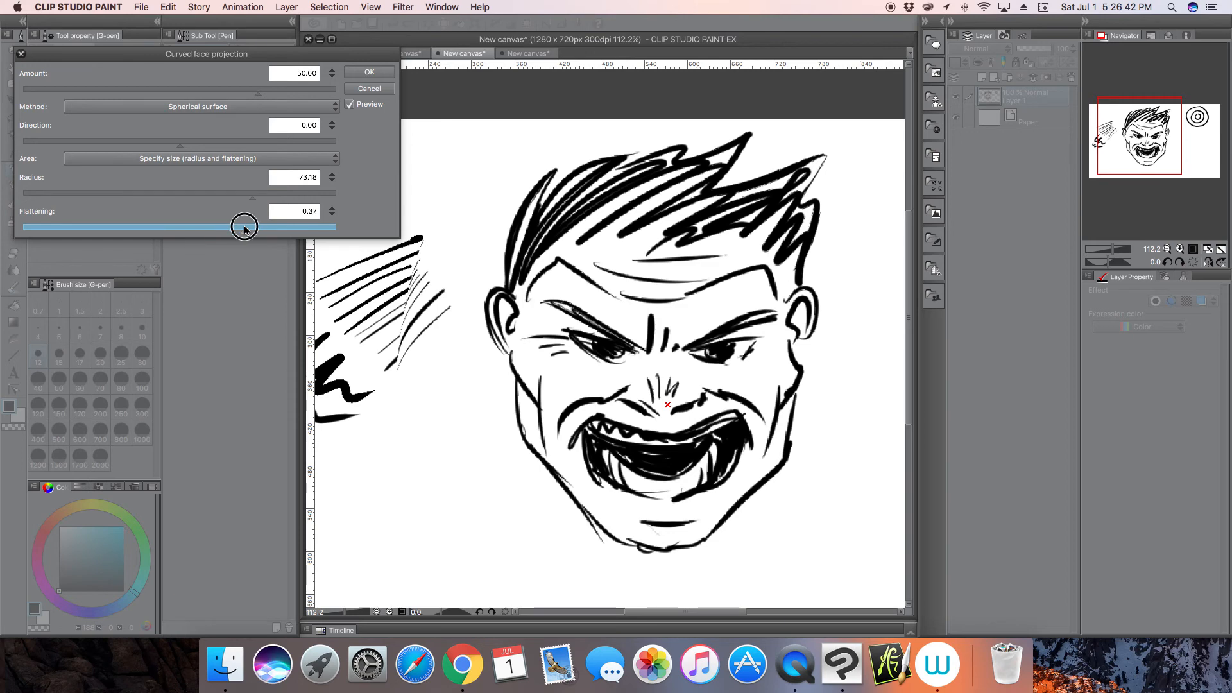
pyautogui.click(285, 229)
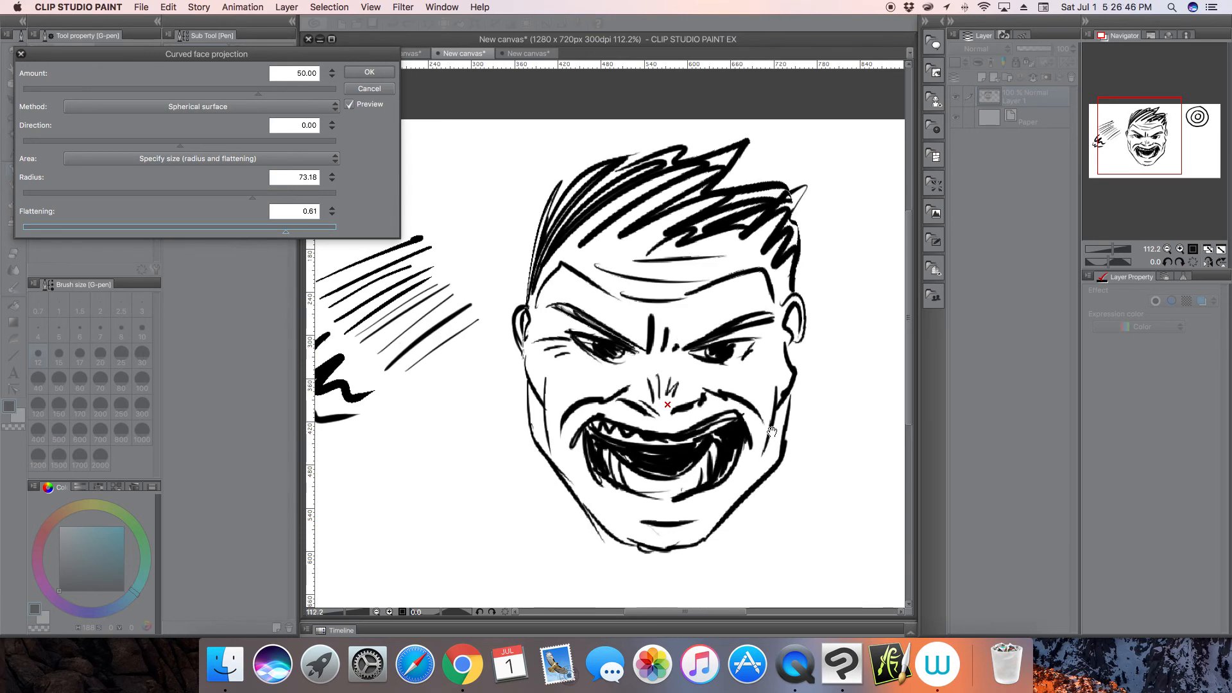
pyautogui.click(89, 229)
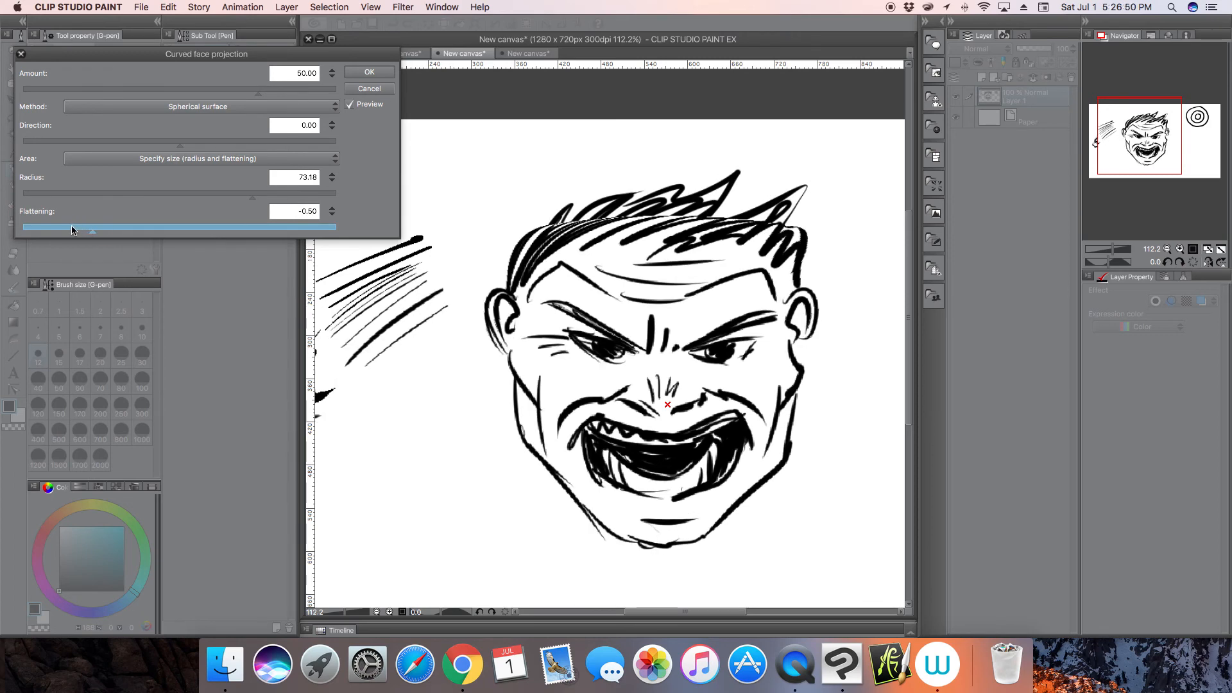
pyautogui.click(68, 229)
pyautogui.moveTo(71, 229)
pyautogui.mouseDown()
pyautogui.moveTo(244, 226)
pyautogui.moveTo(129, 196)
pyautogui.mouseUp()
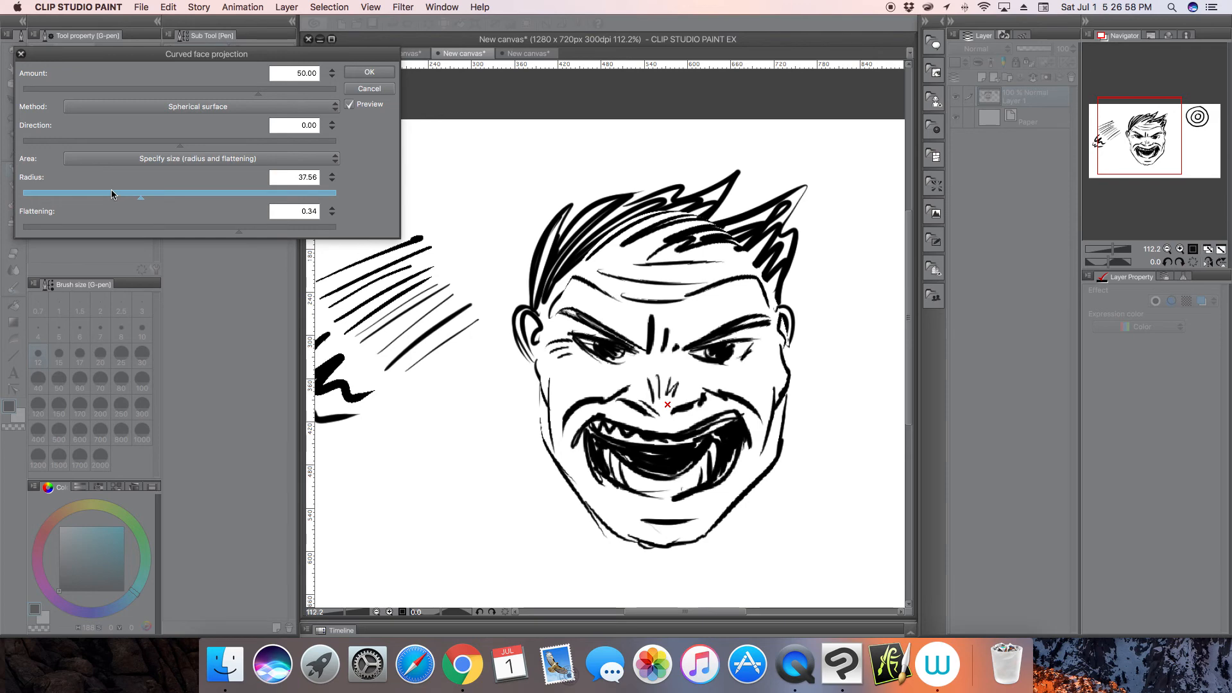
# Try Radius values of 20.78, 51.48 and 65.61 on the face projection, ending at 53.73.
pyautogui.click(88, 195)
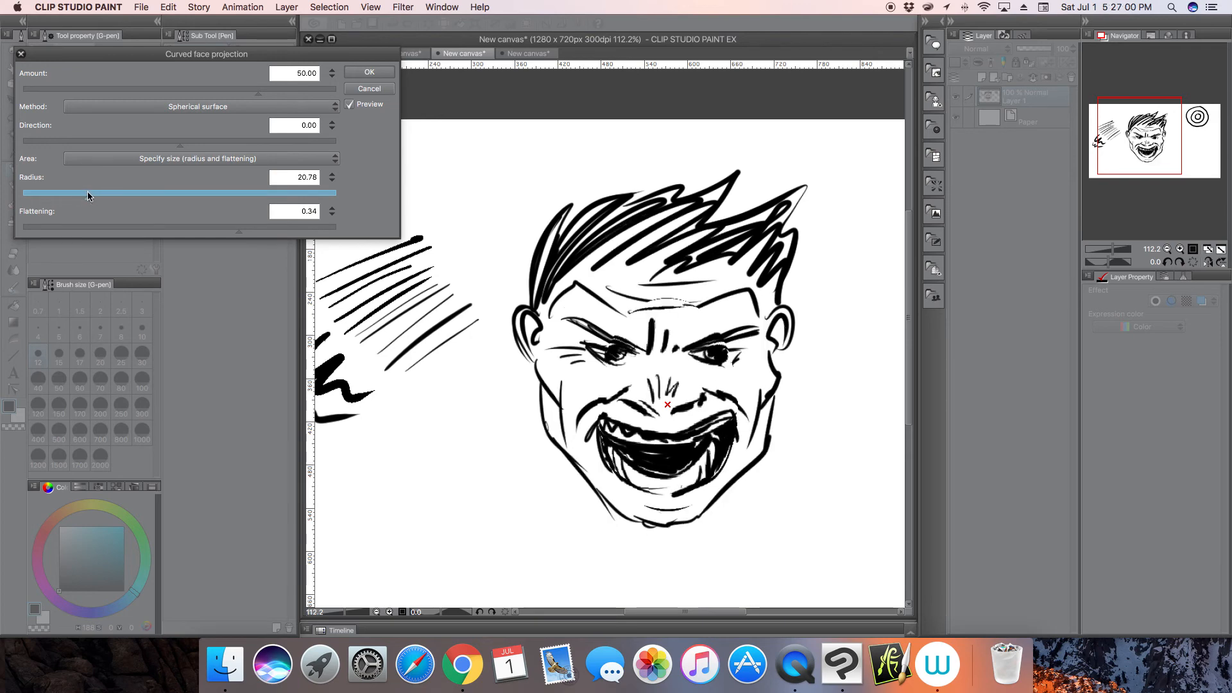
pyautogui.click(144, 196)
pyautogui.click(184, 194)
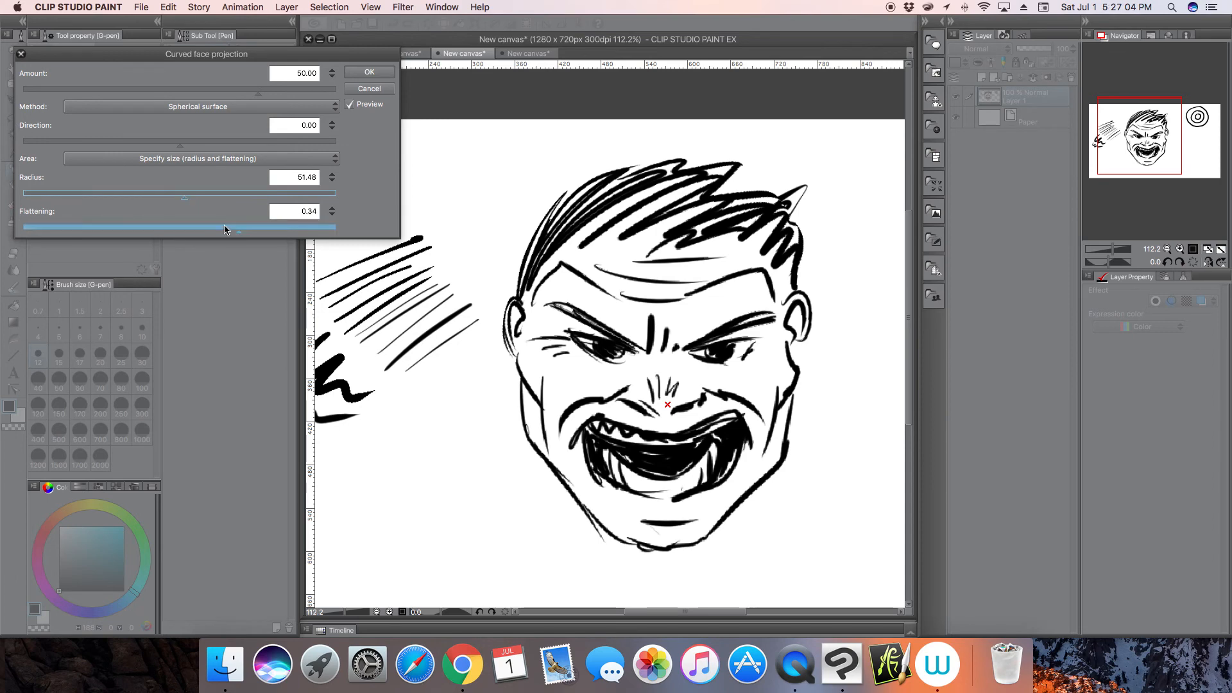
pyautogui.click(228, 195)
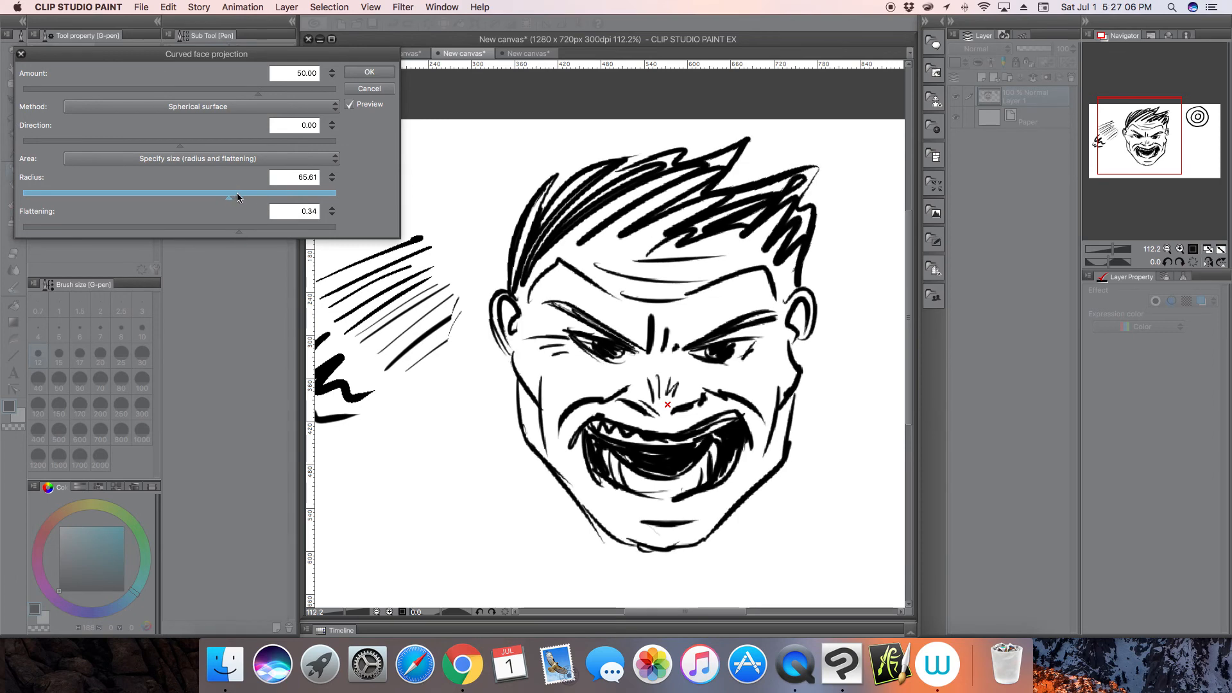
pyautogui.click(191, 194)
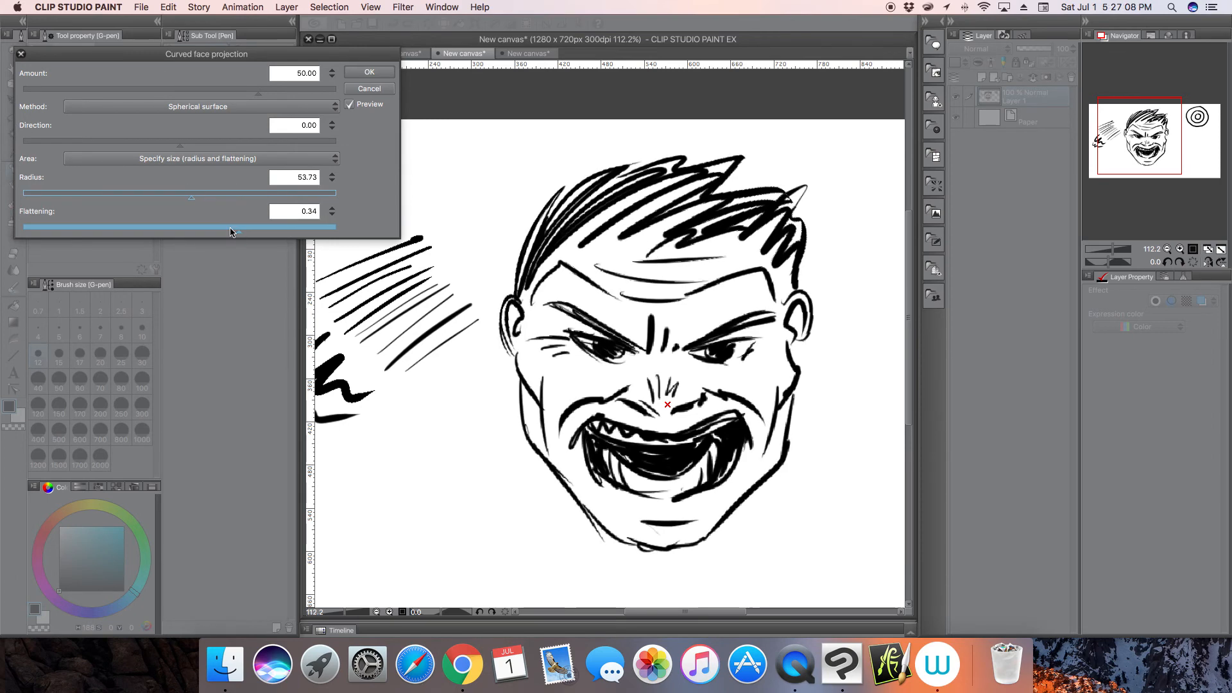
# Preview the face projection with Flattening 0.57 and Radius 68.06, and cancel the filter.
pyautogui.click(277, 228)
pyautogui.click(240, 195)
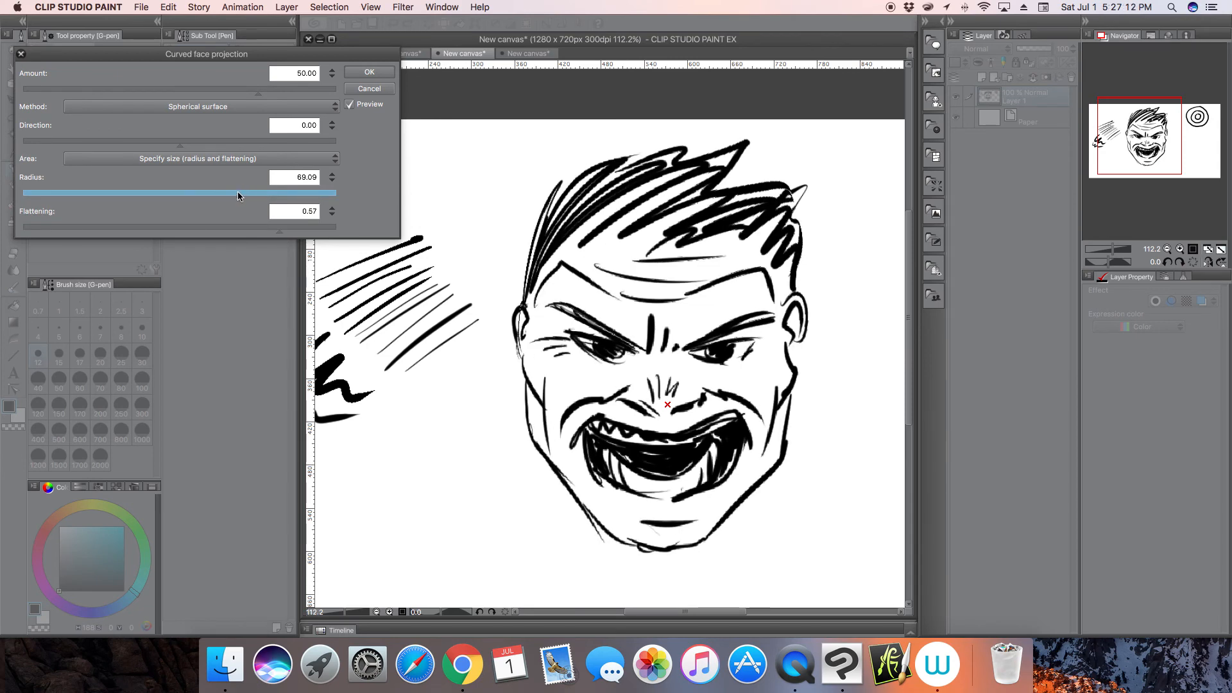
pyautogui.moveTo(238, 196)
pyautogui.mouseDown()
pyautogui.moveTo(270, 198)
pyautogui.moveTo(235, 198)
pyautogui.mouseUp()
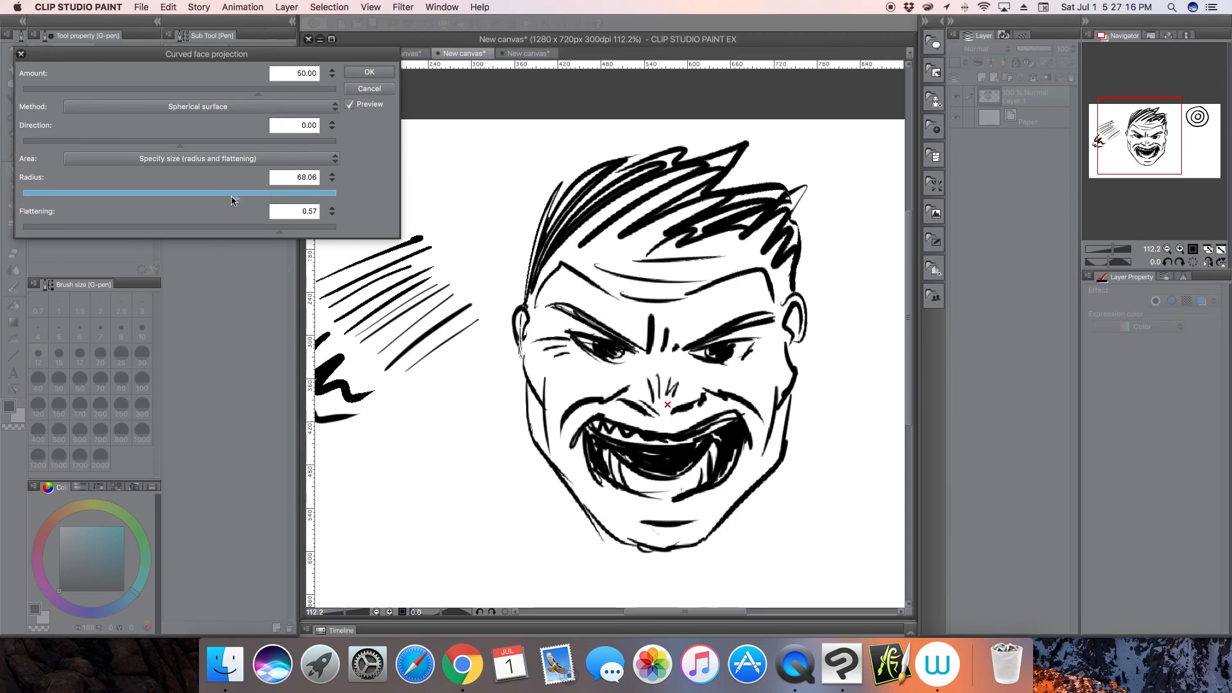
pyautogui.click(378, 93)
# Preview the Fish-eye lens filter on the numbered grid canvas, compare it with the original using the preview option, and cancel it.
pyautogui.click(525, 54)
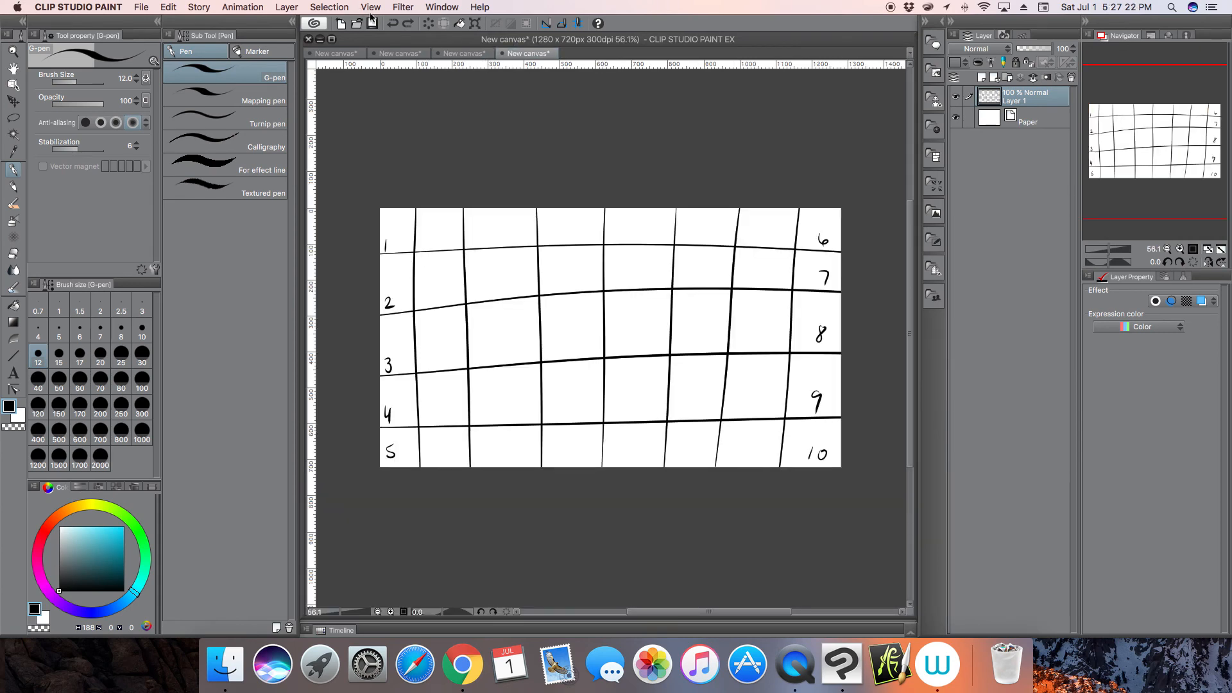
pyautogui.click(406, 9)
pyautogui.moveTo(462, 84)
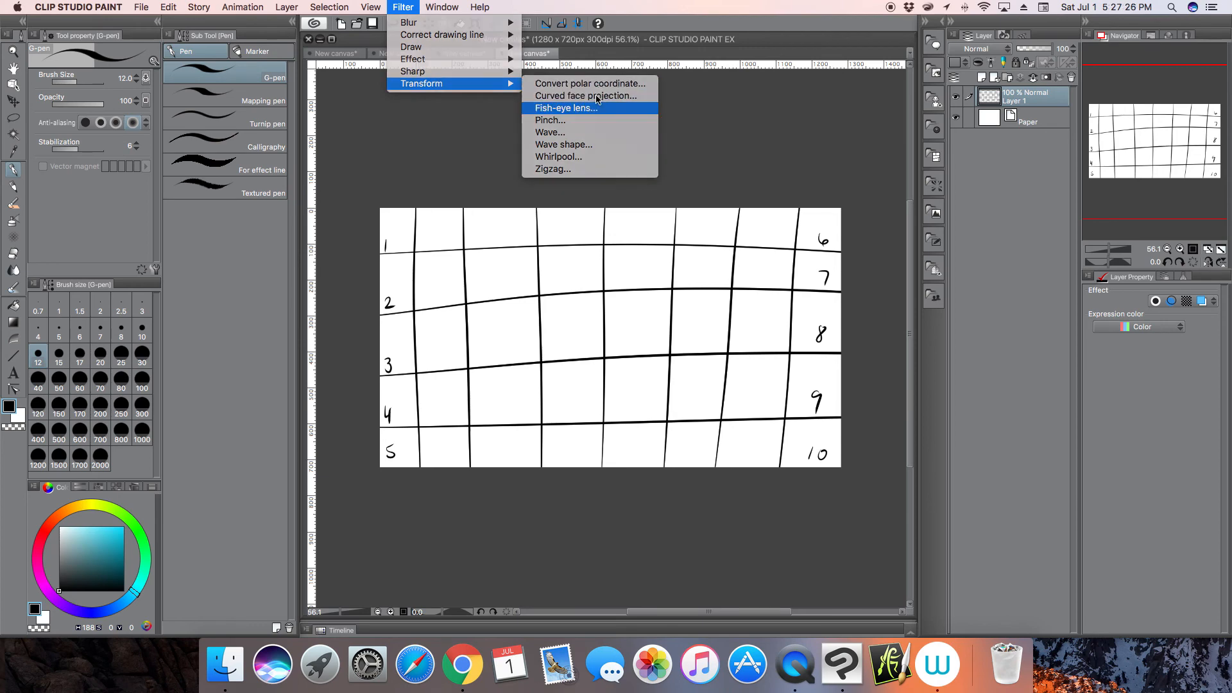
pyautogui.click(596, 110)
pyautogui.moveTo(374, 317); pyautogui.dragTo(334, 72)
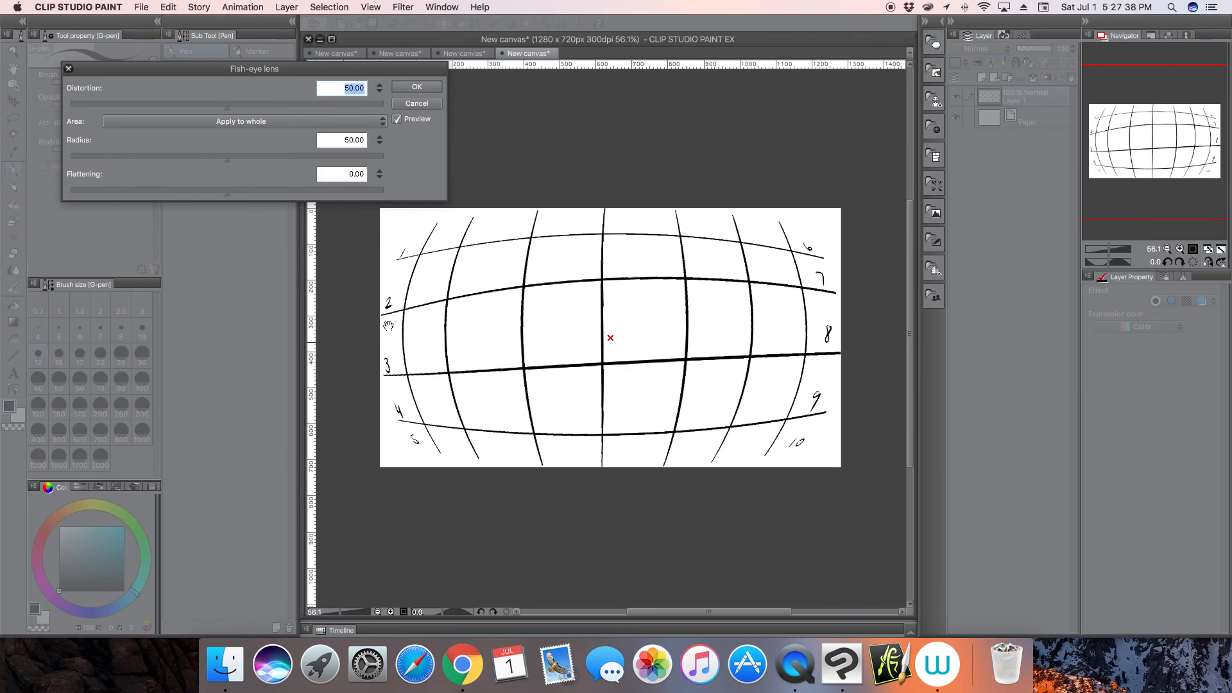
pyautogui.click(398, 120)
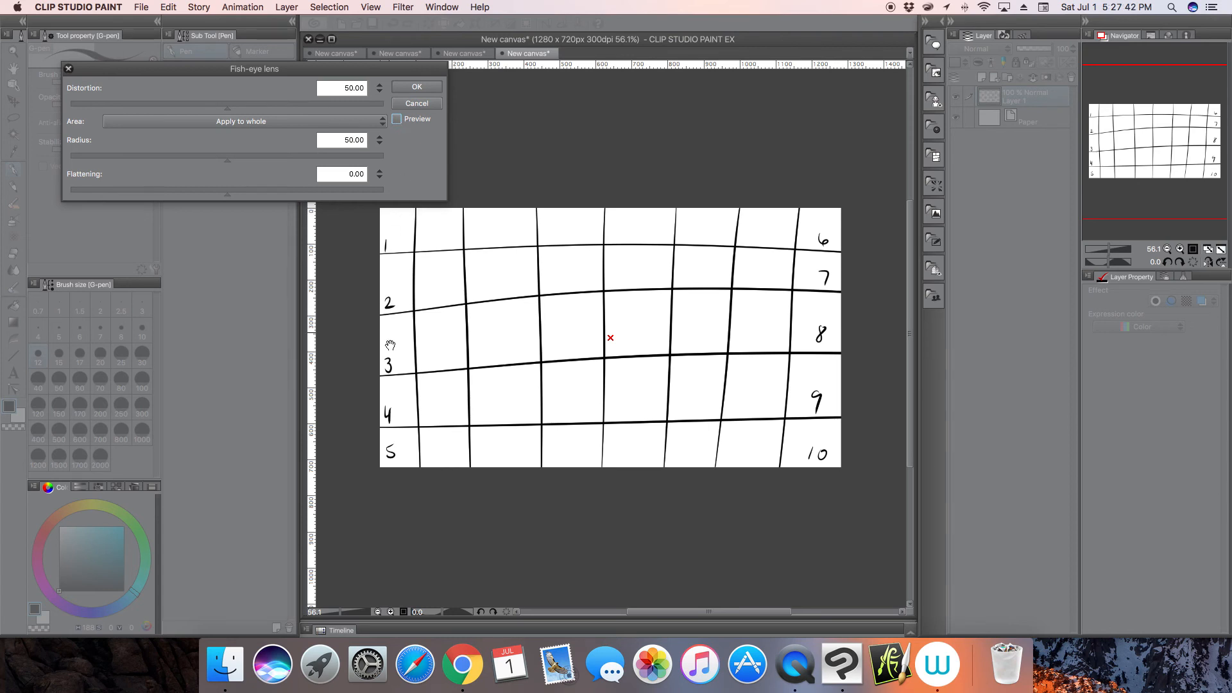
pyautogui.click(397, 119)
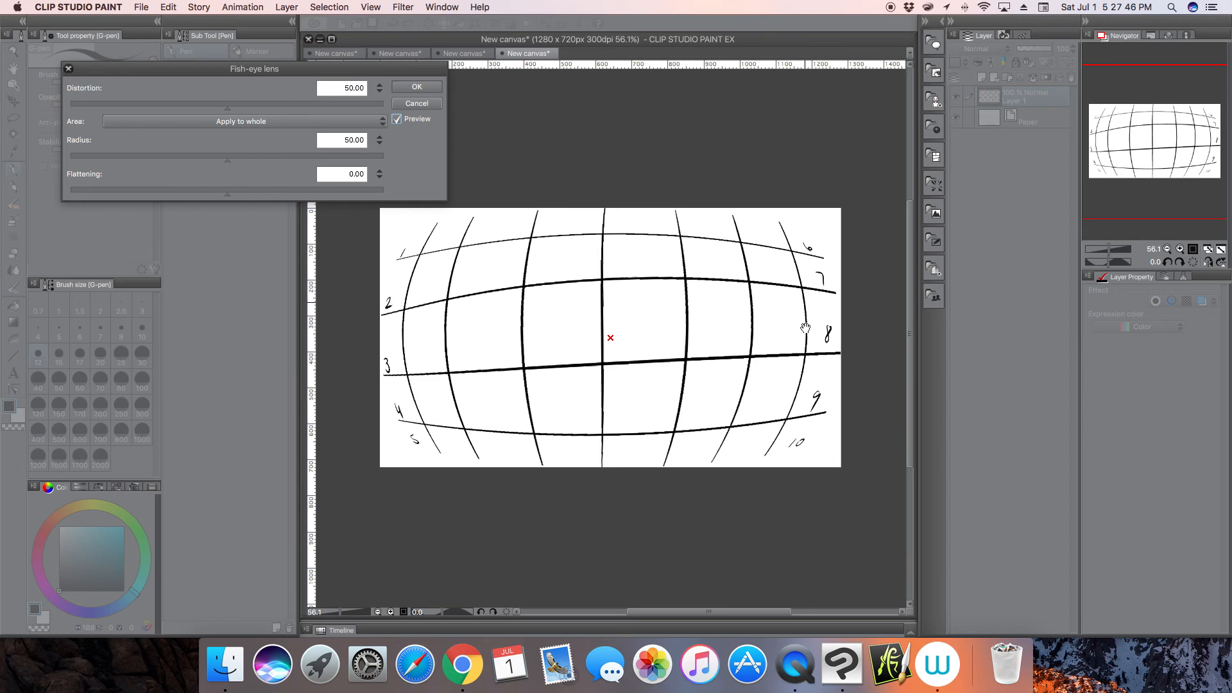
pyautogui.click(398, 119)
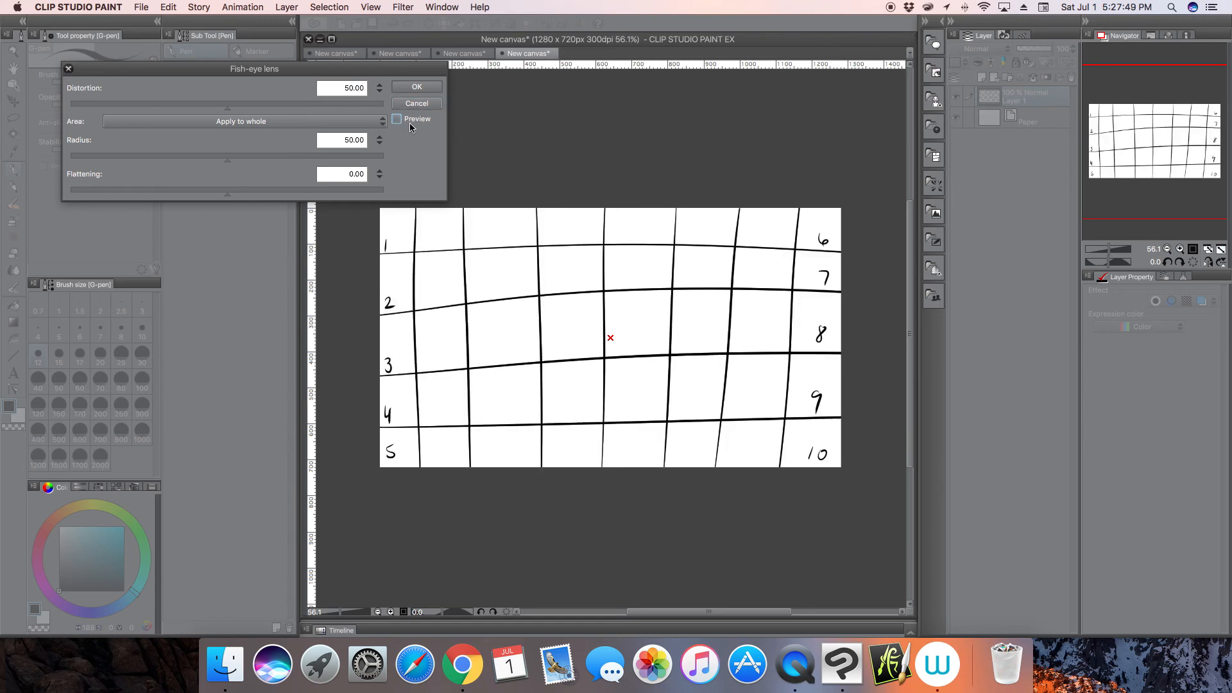
pyautogui.click(439, 103)
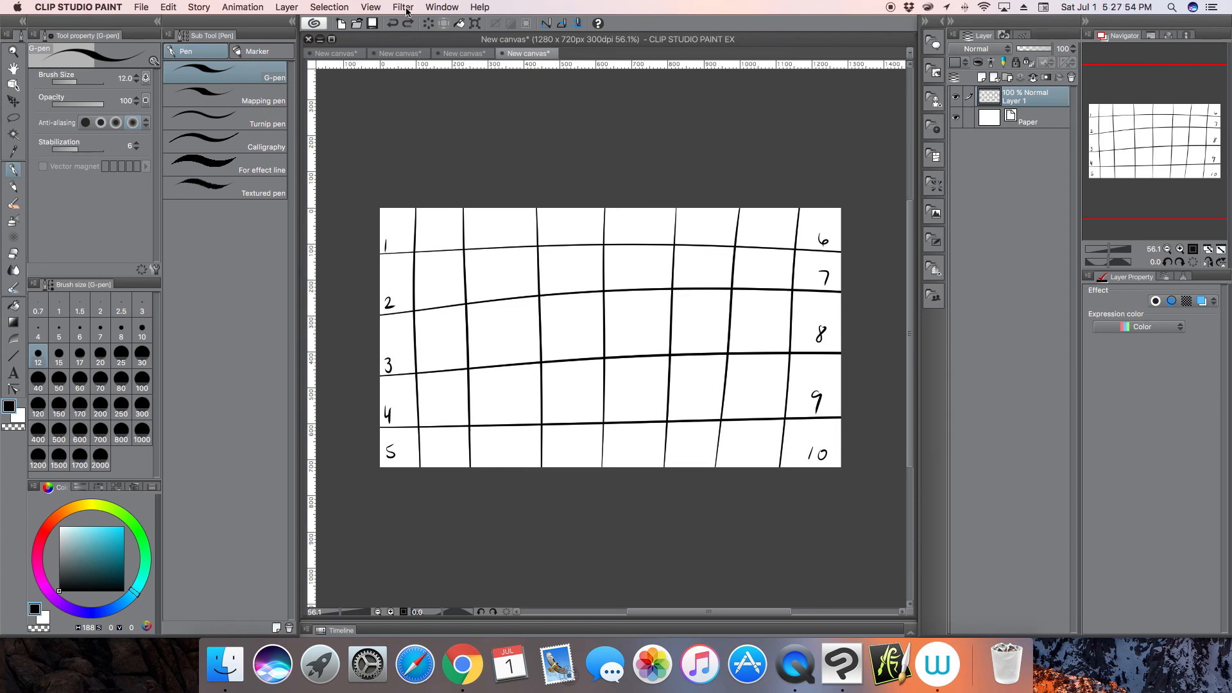
# Preview the Pinch filter on the grid with its center point moved down near the lowest horizontal line, and cancel it.
pyautogui.click(404, 7)
pyautogui.moveTo(450, 83)
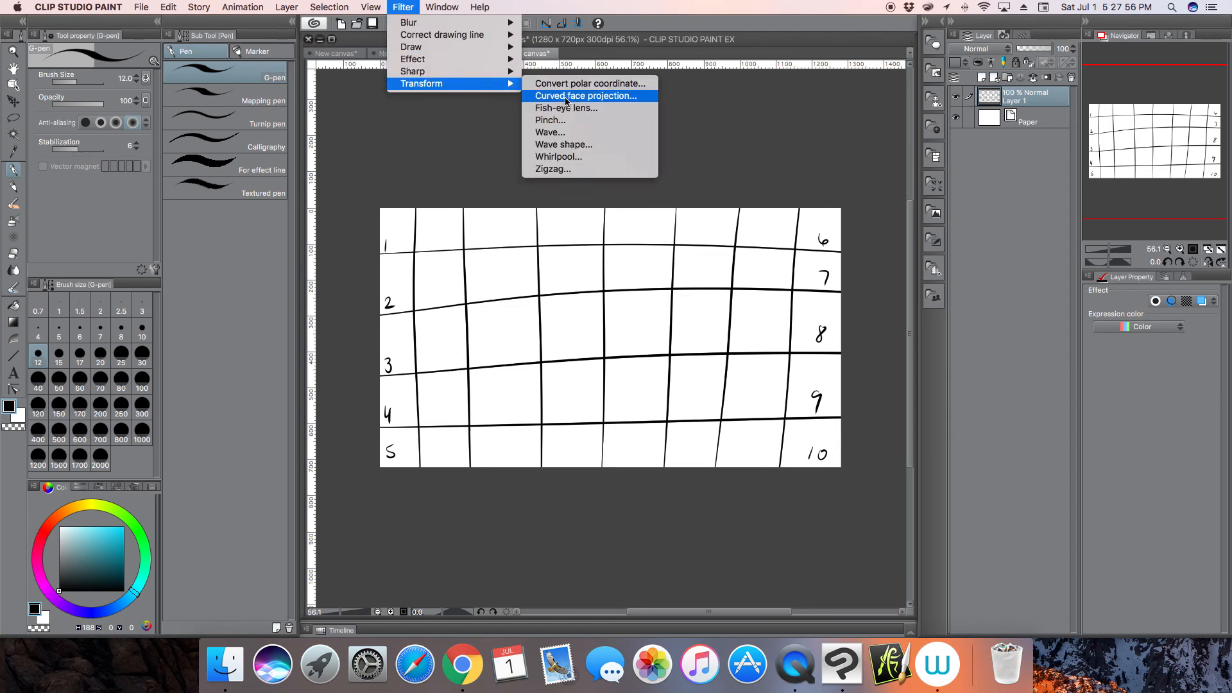
pyautogui.click(550, 120)
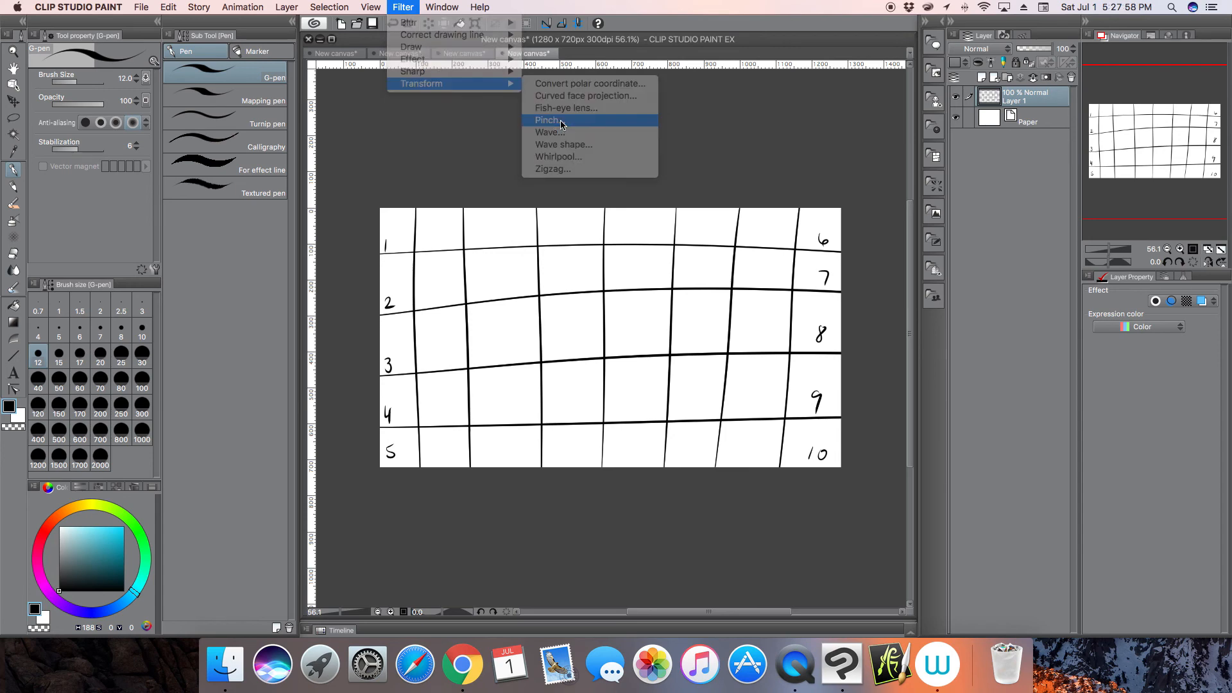
pyautogui.moveTo(612, 342); pyautogui.dragTo(606, 413)
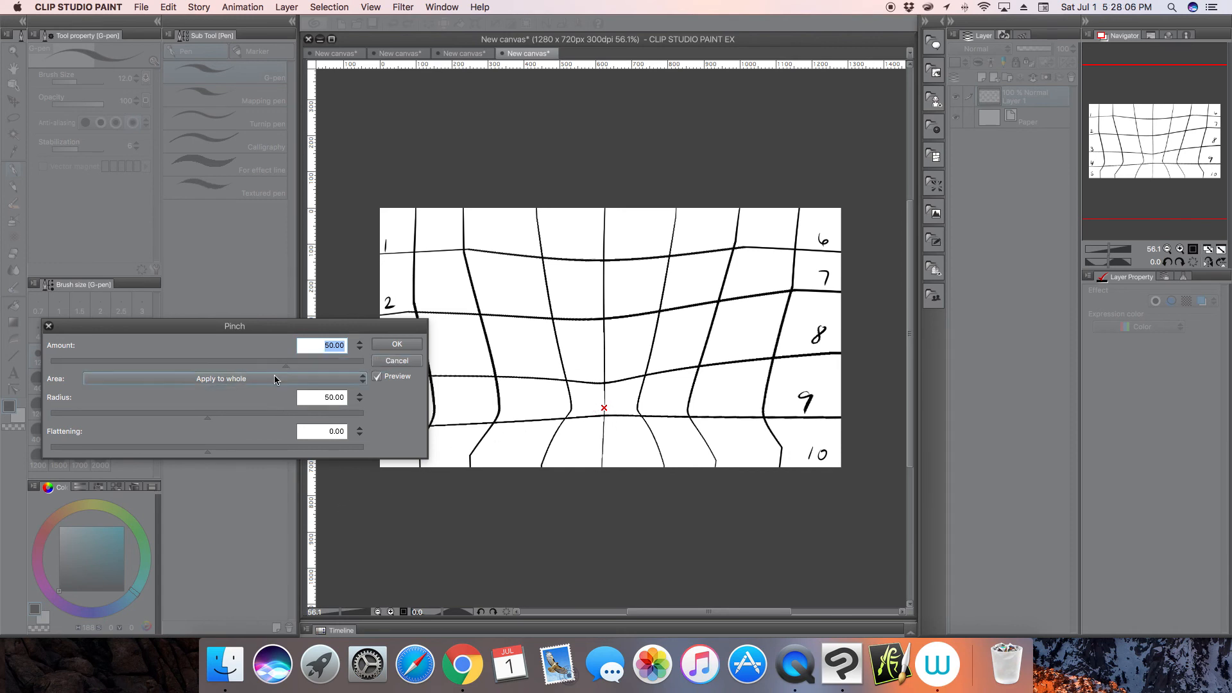
pyautogui.click(396, 361)
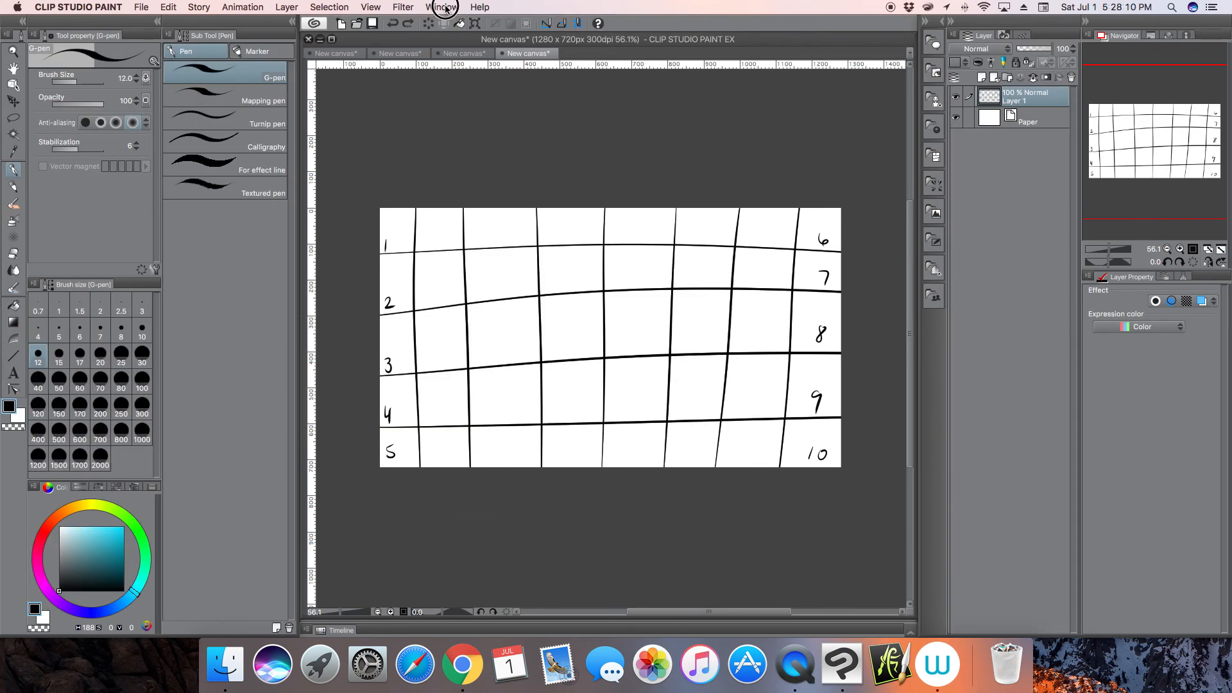
# Preview the Wave filter on the grid with 6.80 waves and amplitudes of 32.79 and 5.33, and cancel it.
pyautogui.click(442, 7)
pyautogui.moveTo(403, 7)
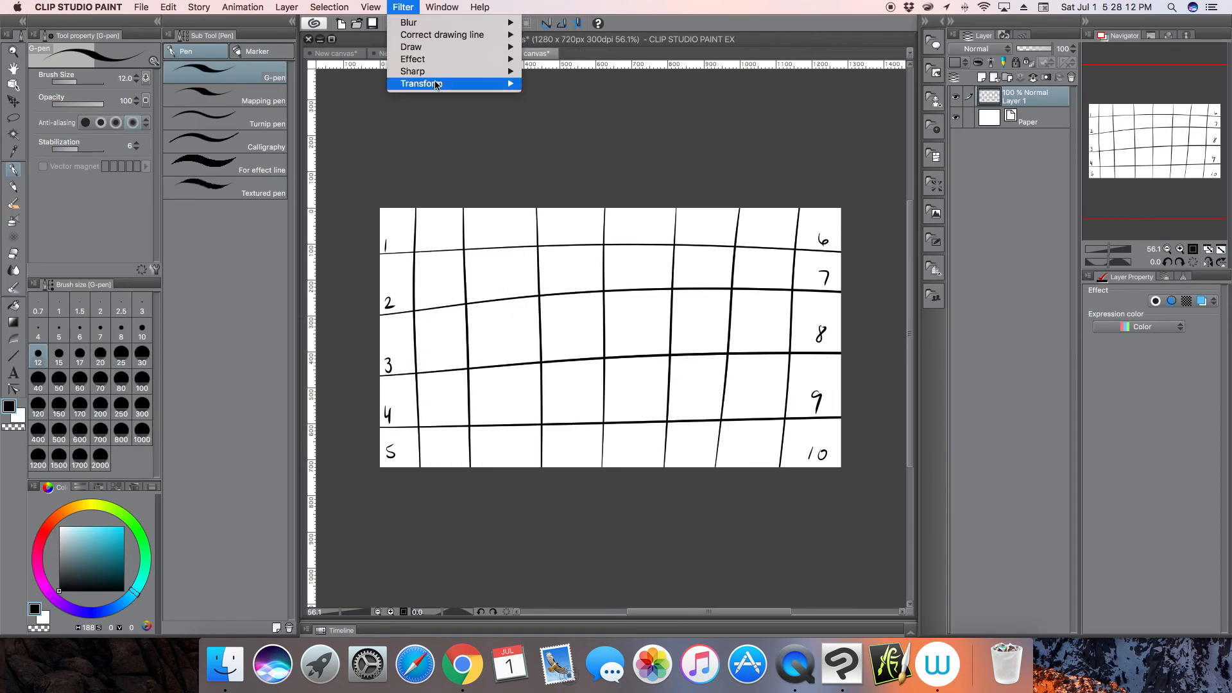
pyautogui.moveTo(462, 83)
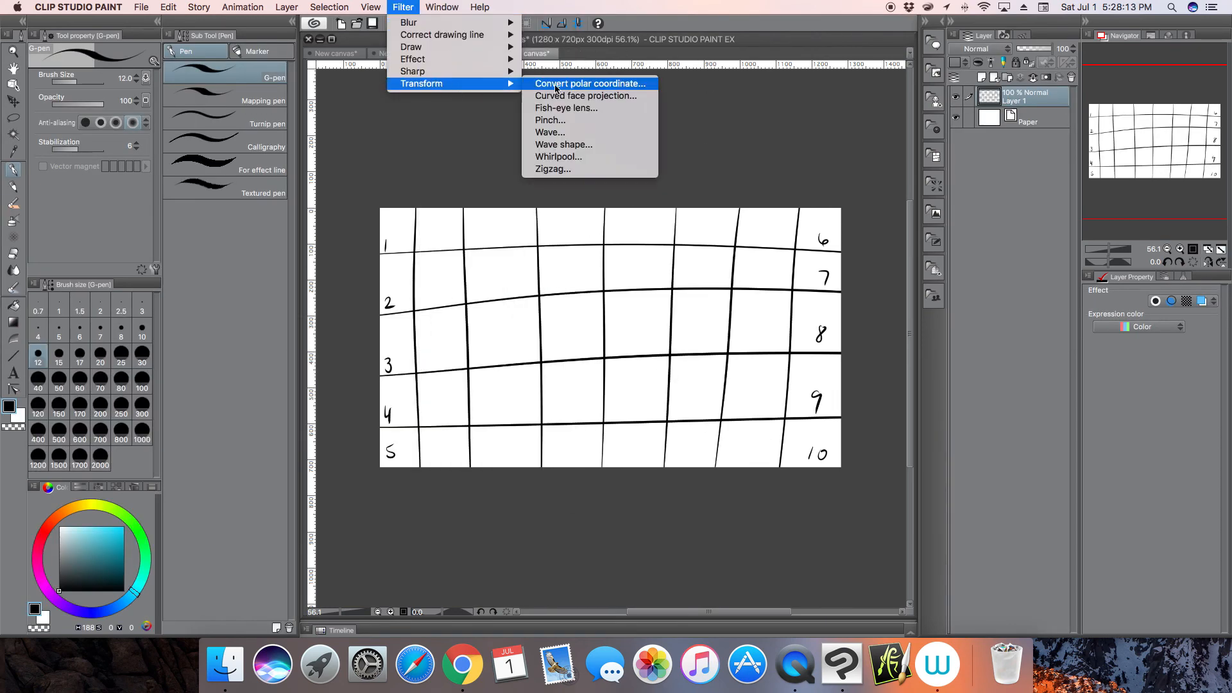
pyautogui.click(548, 132)
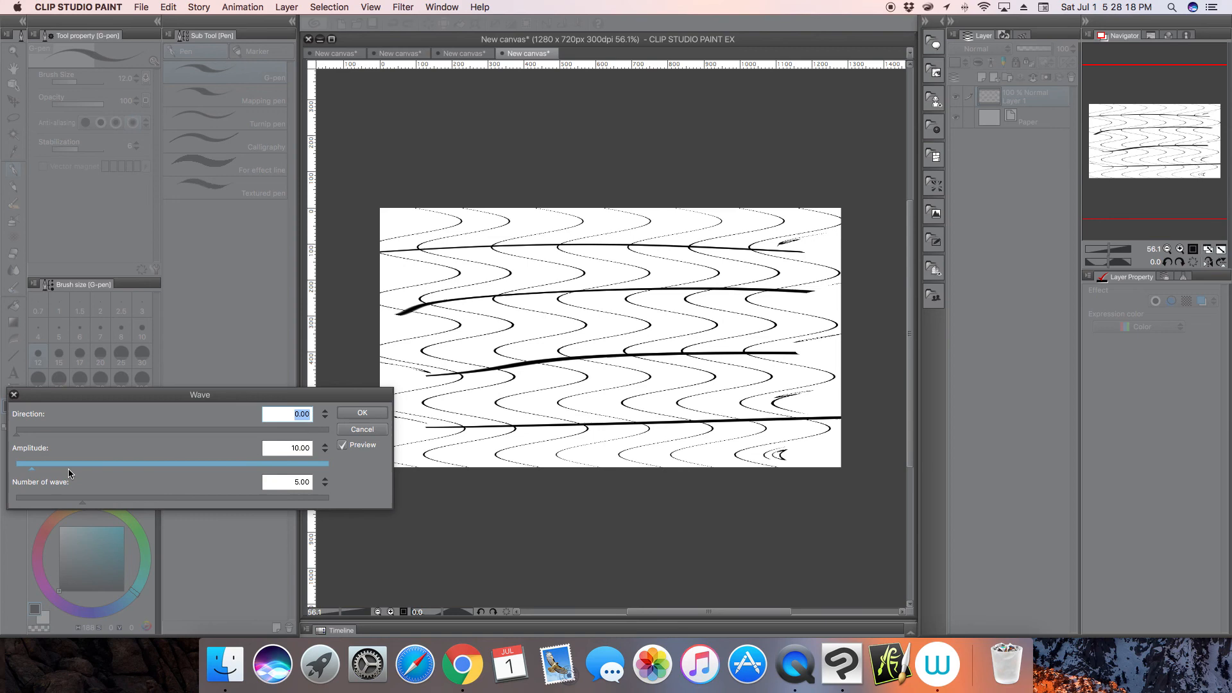
pyautogui.moveTo(54, 501); pyautogui.dragTo(111, 501)
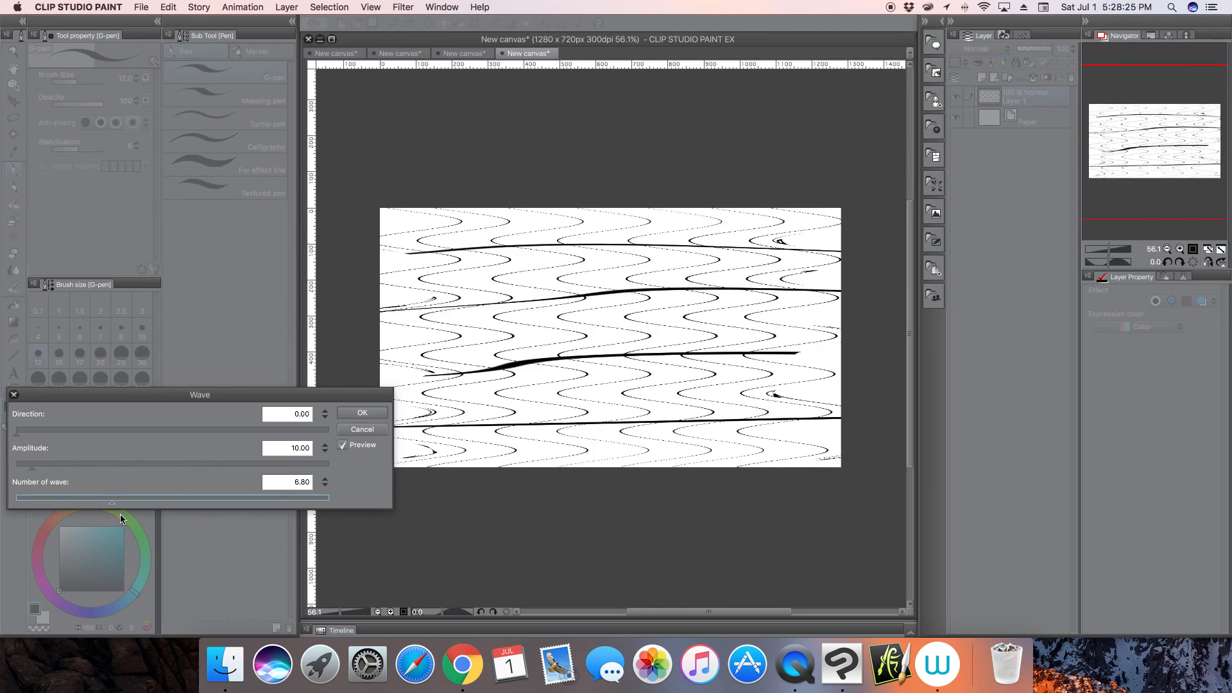
pyautogui.click(66, 463)
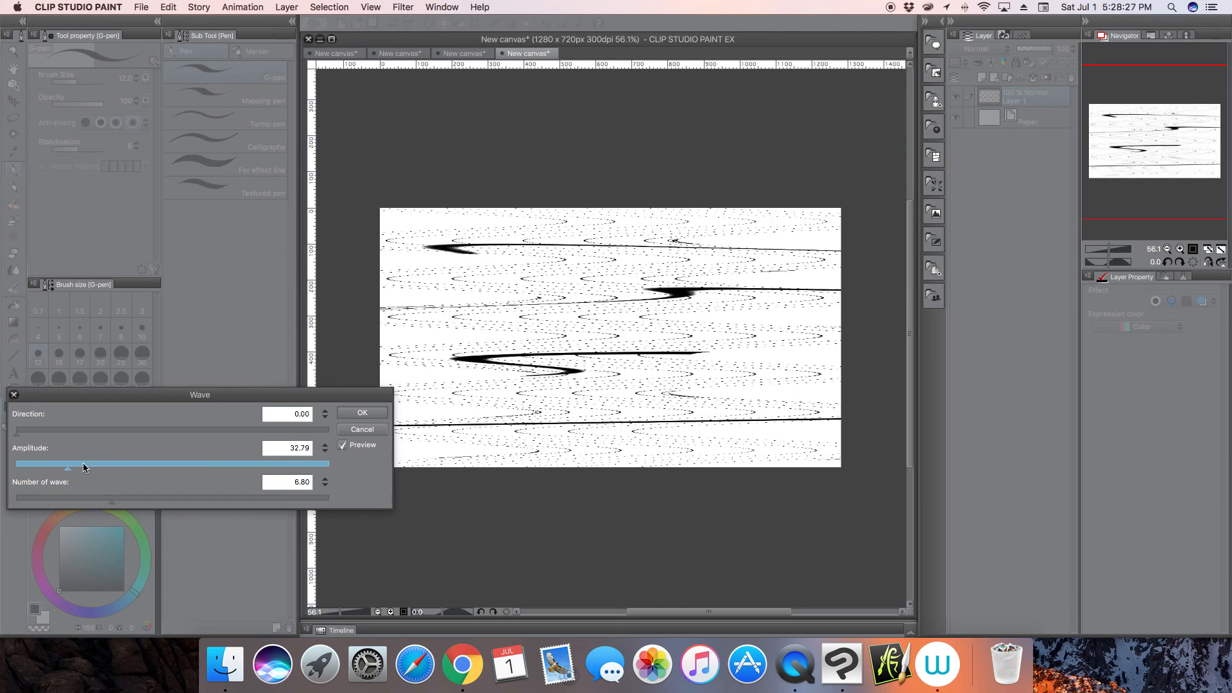
pyautogui.moveTo(26, 469); pyautogui.dragTo(15, 476)
pyautogui.click(23, 472)
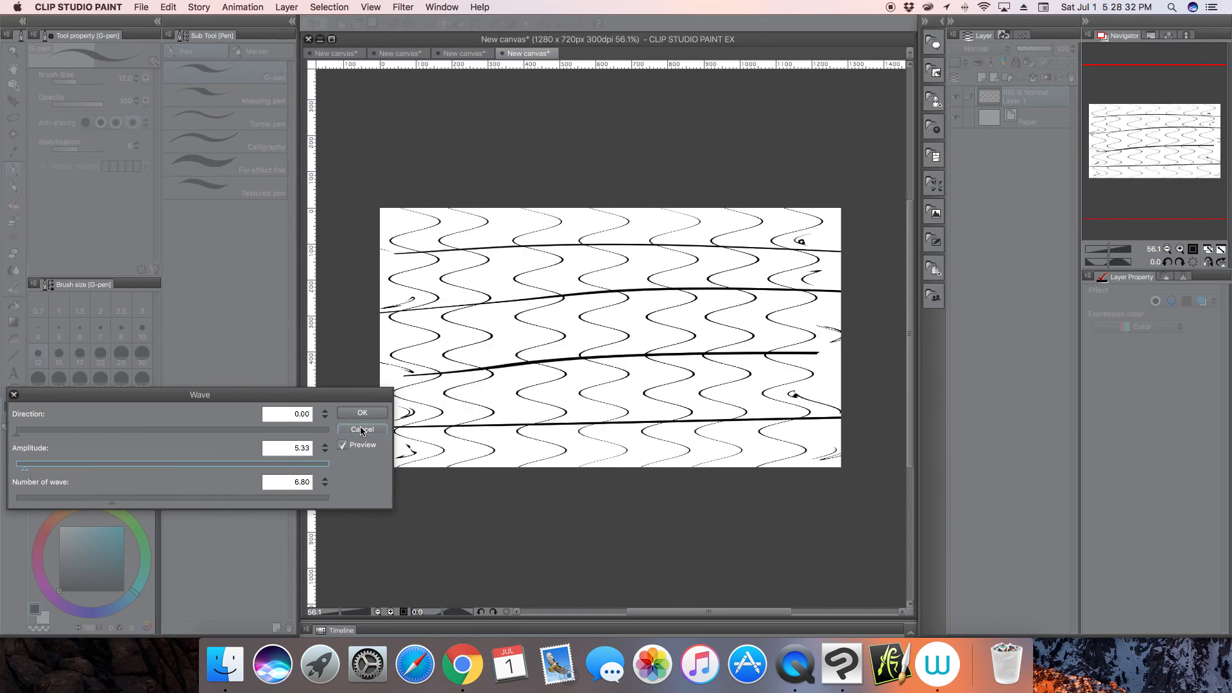
pyautogui.click(361, 430)
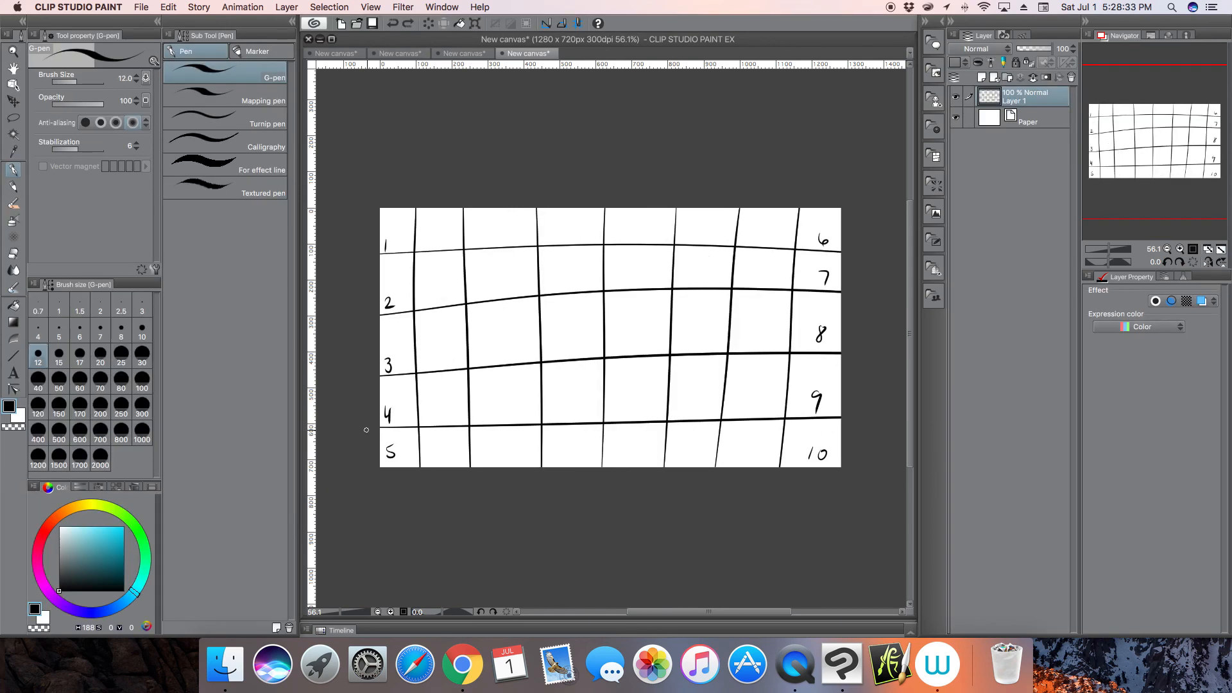
# Preview the Wave shape filter on the grid as triangle, rectangular and sine wave, and cancel it.
pyautogui.click(404, 8)
pyautogui.moveTo(471, 84)
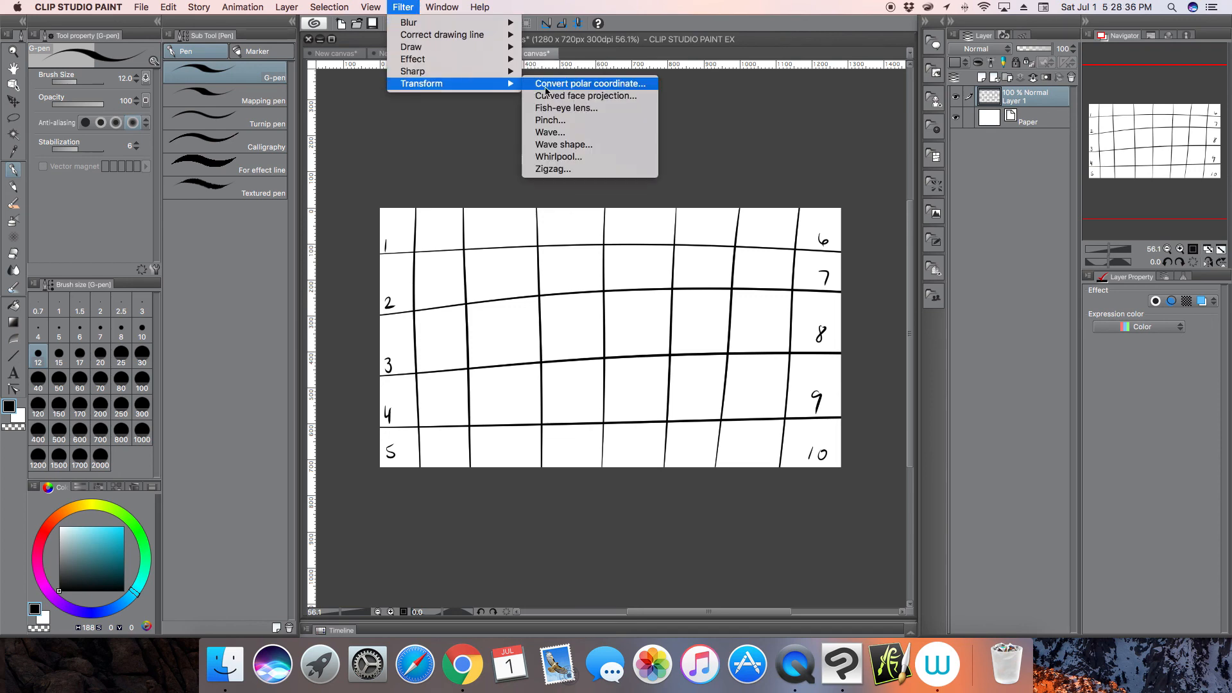
pyautogui.click(588, 145)
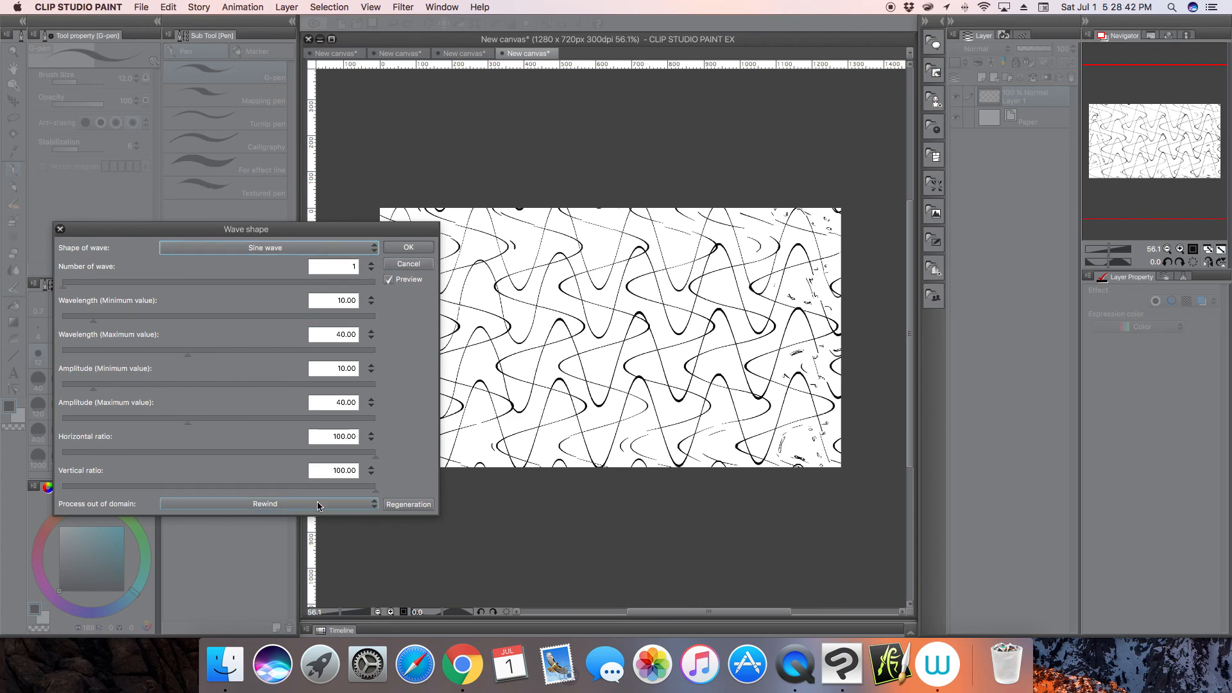
pyautogui.click(278, 249)
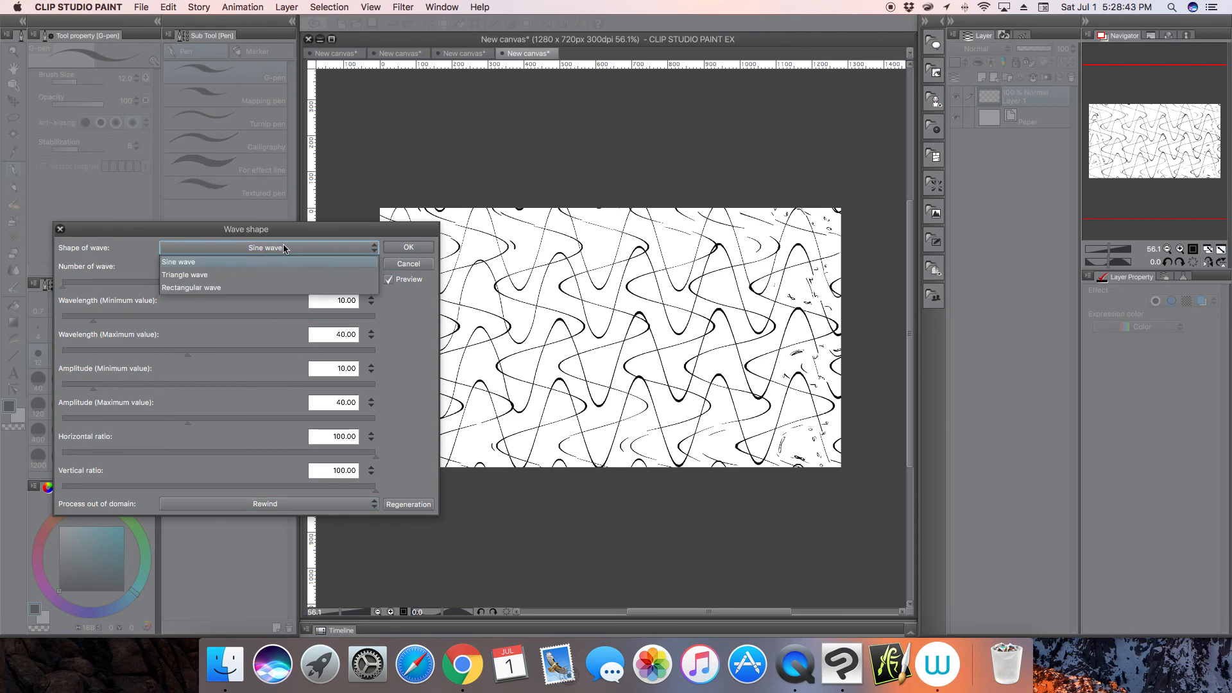
pyautogui.click(208, 276)
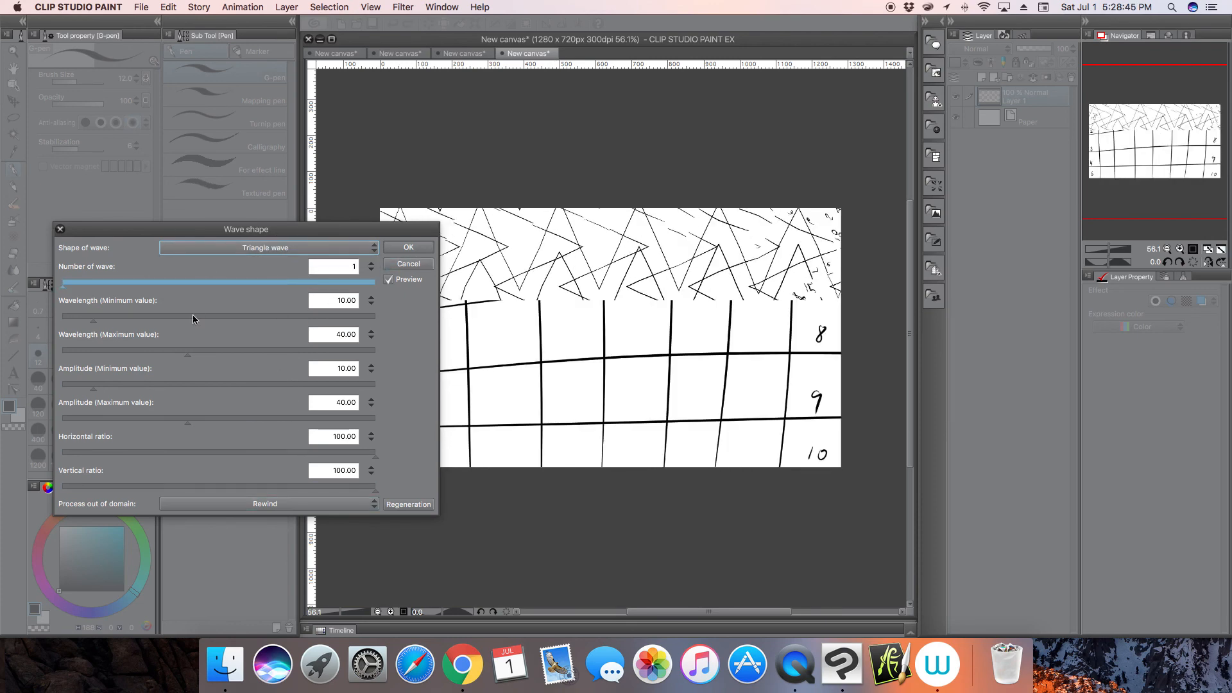
pyautogui.click(272, 252)
pyautogui.click(217, 287)
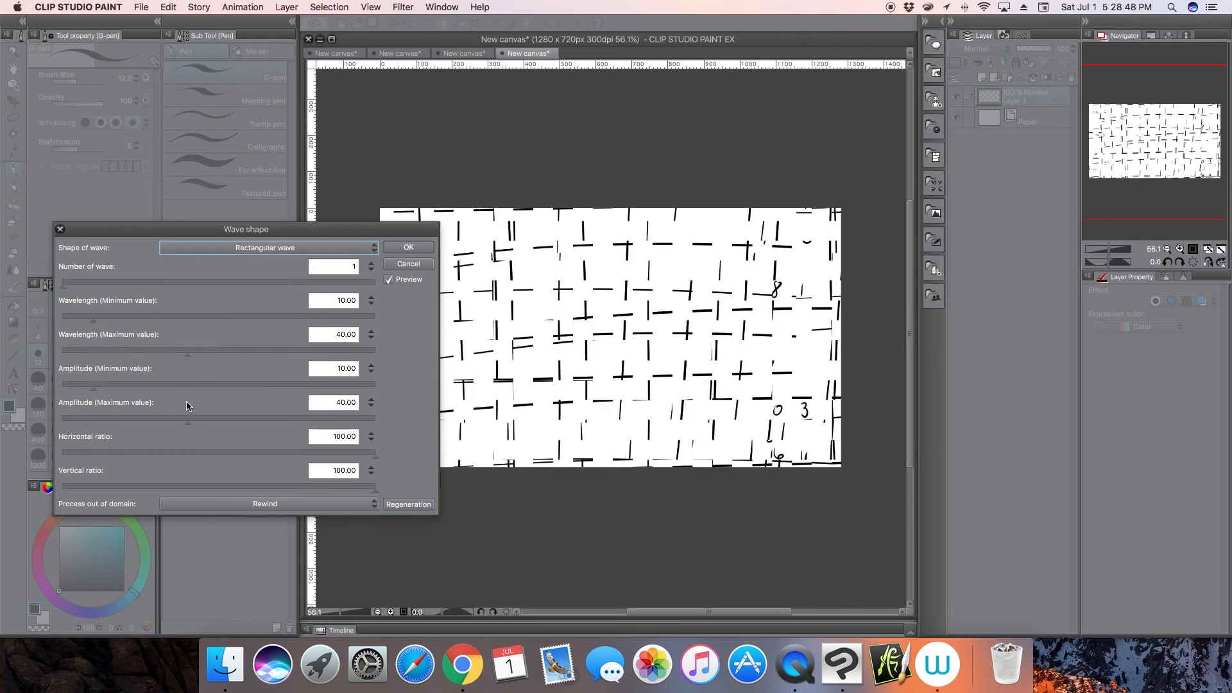
pyautogui.click(268, 250)
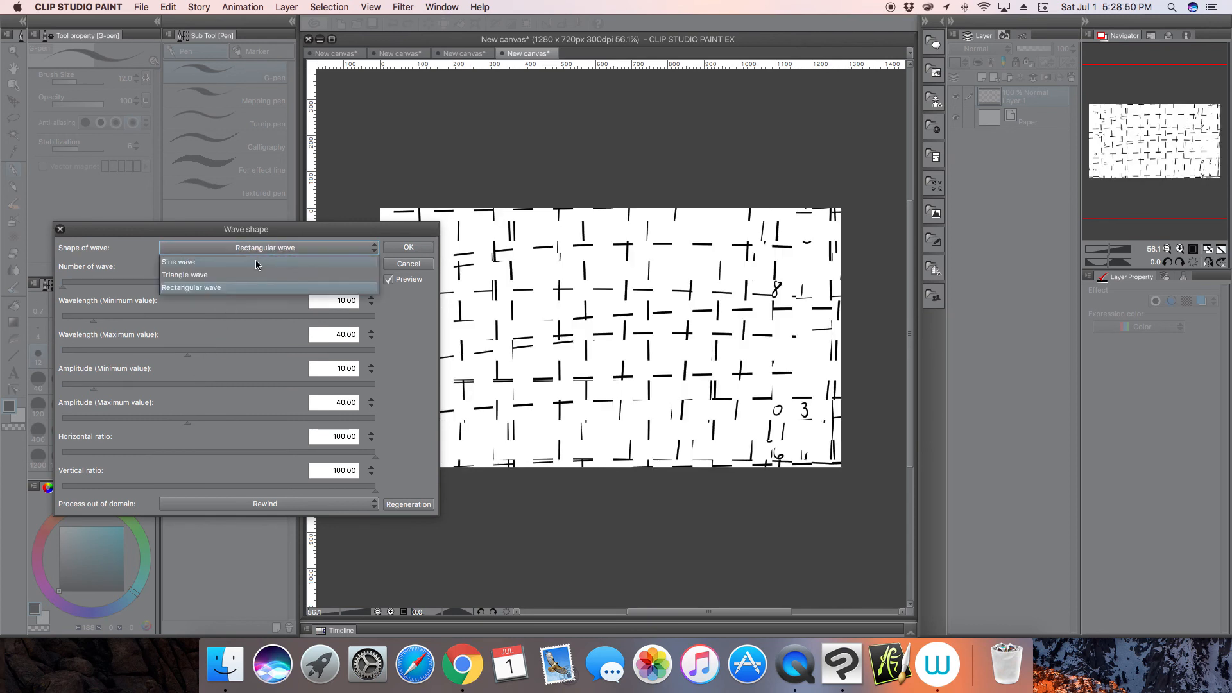
pyautogui.click(256, 261)
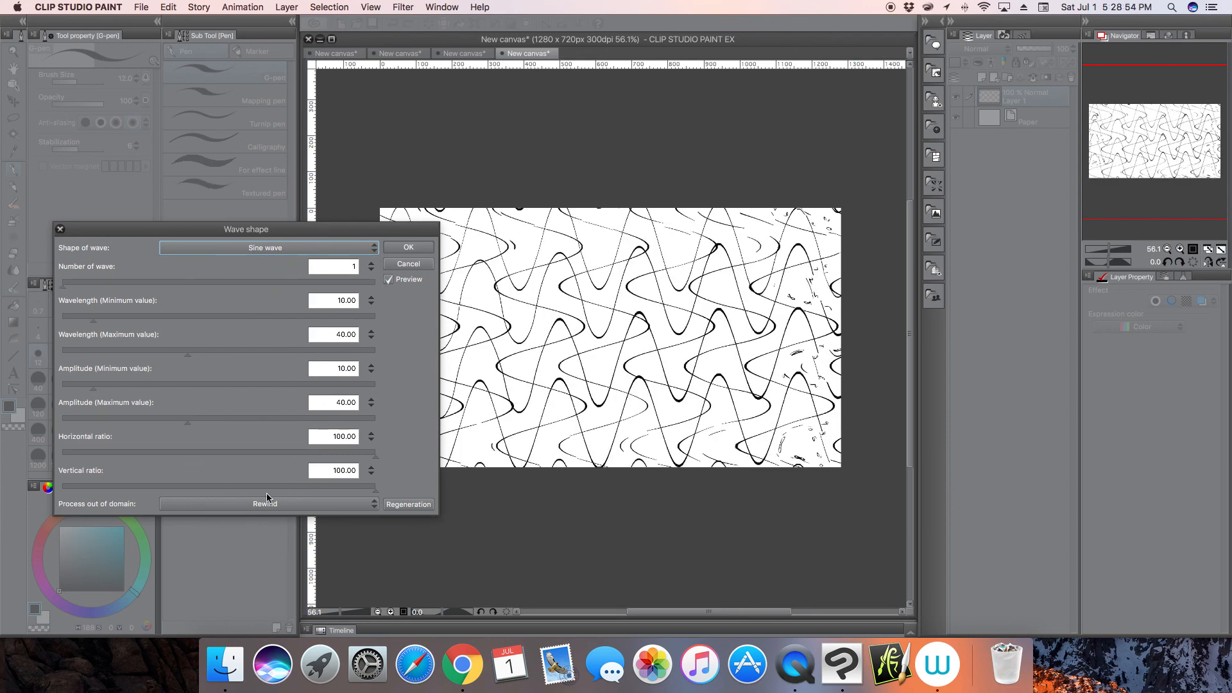
pyautogui.click(408, 264)
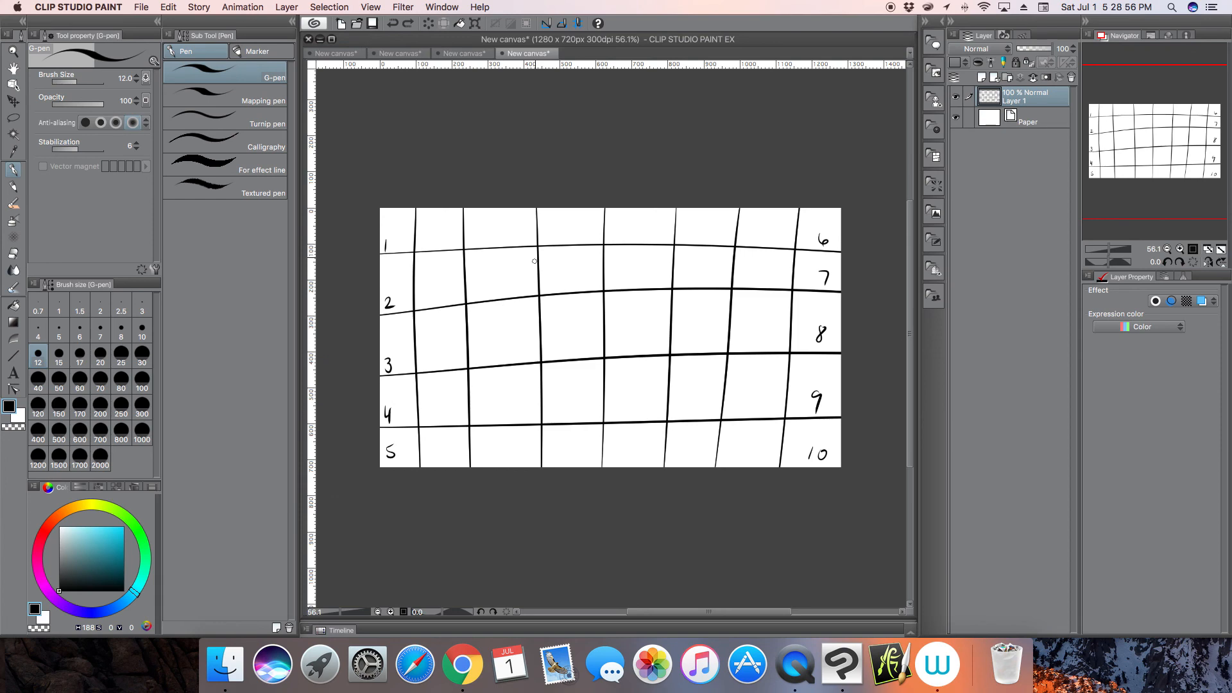
# Preview the Whirlpool filter on the grid with its area set to Specify size, Radius 78.69 and Flattening -0.17.
pyautogui.click(411, 8)
pyautogui.moveTo(429, 84)
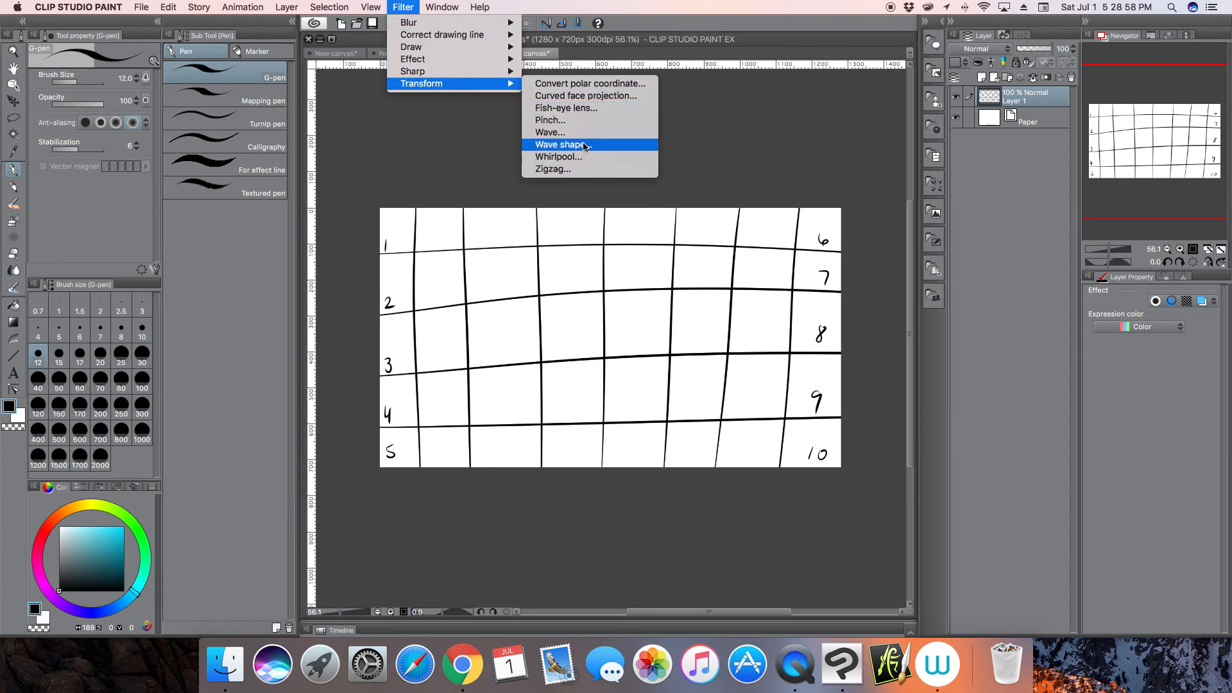
pyautogui.click(575, 157)
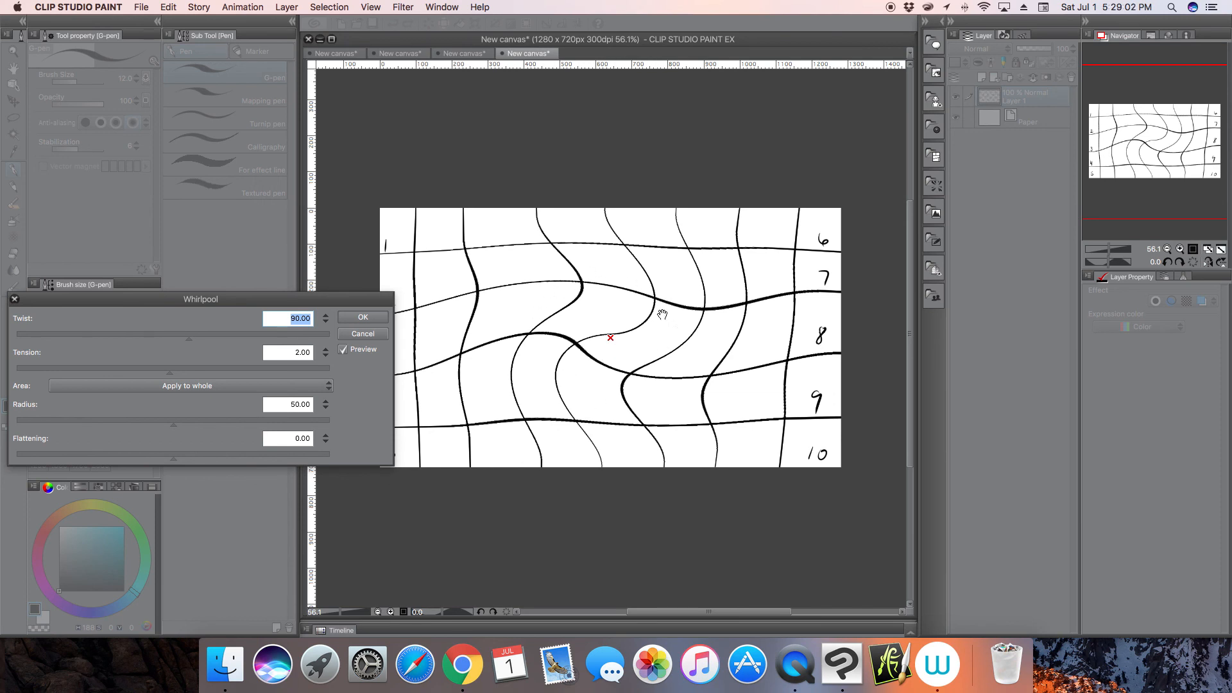
pyautogui.click(205, 386)
pyautogui.click(199, 413)
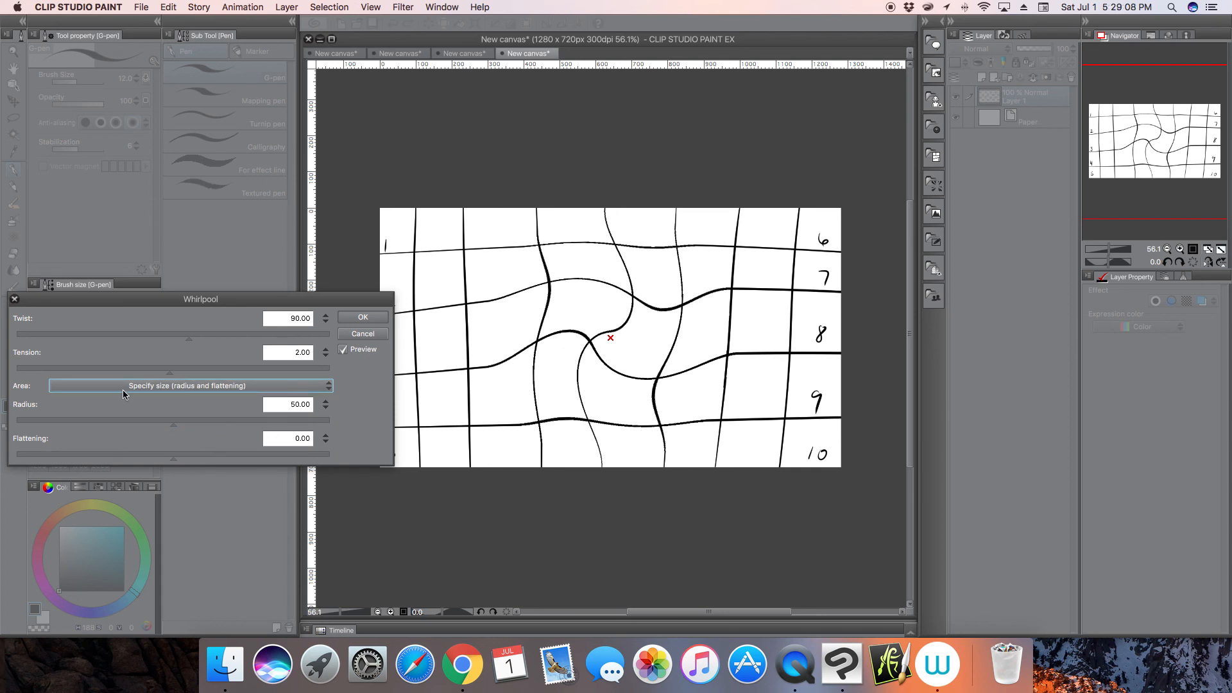
pyautogui.moveTo(179, 422); pyautogui.dragTo(282, 423)
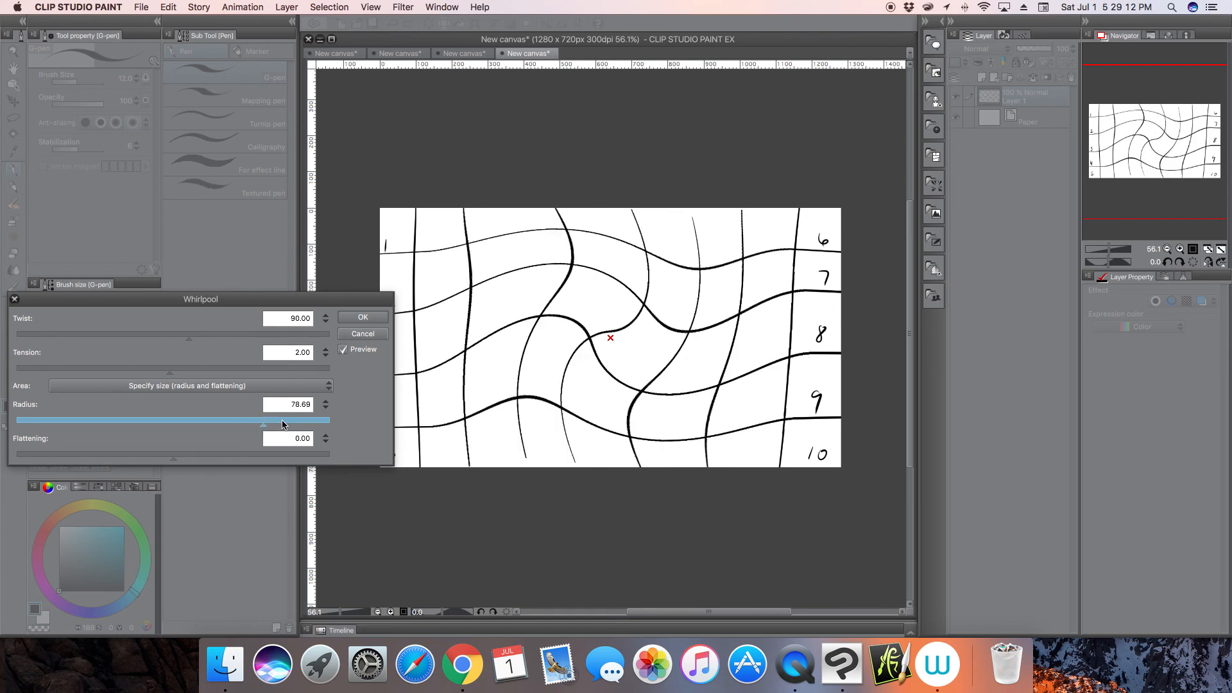
pyautogui.moveTo(204, 455); pyautogui.dragTo(144, 456)
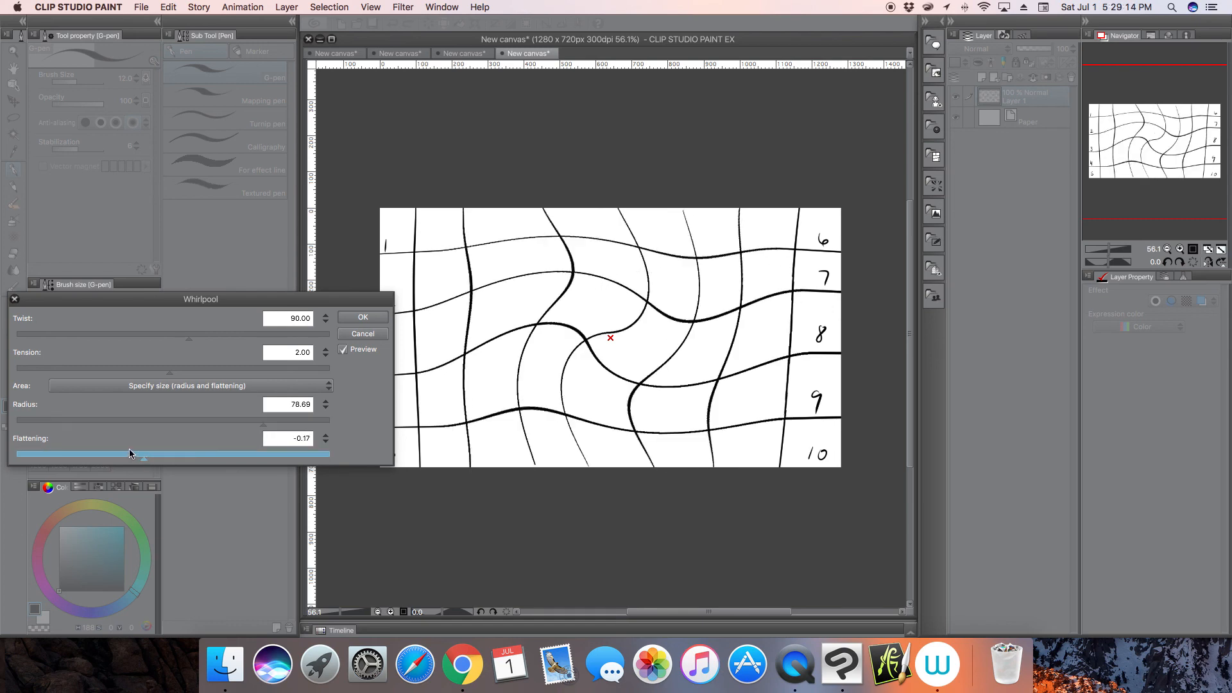
# Preview the whirlpool with Twist values of 302.46, -317.21 and -534.84, and cancel the filter.
pyautogui.click(224, 333)
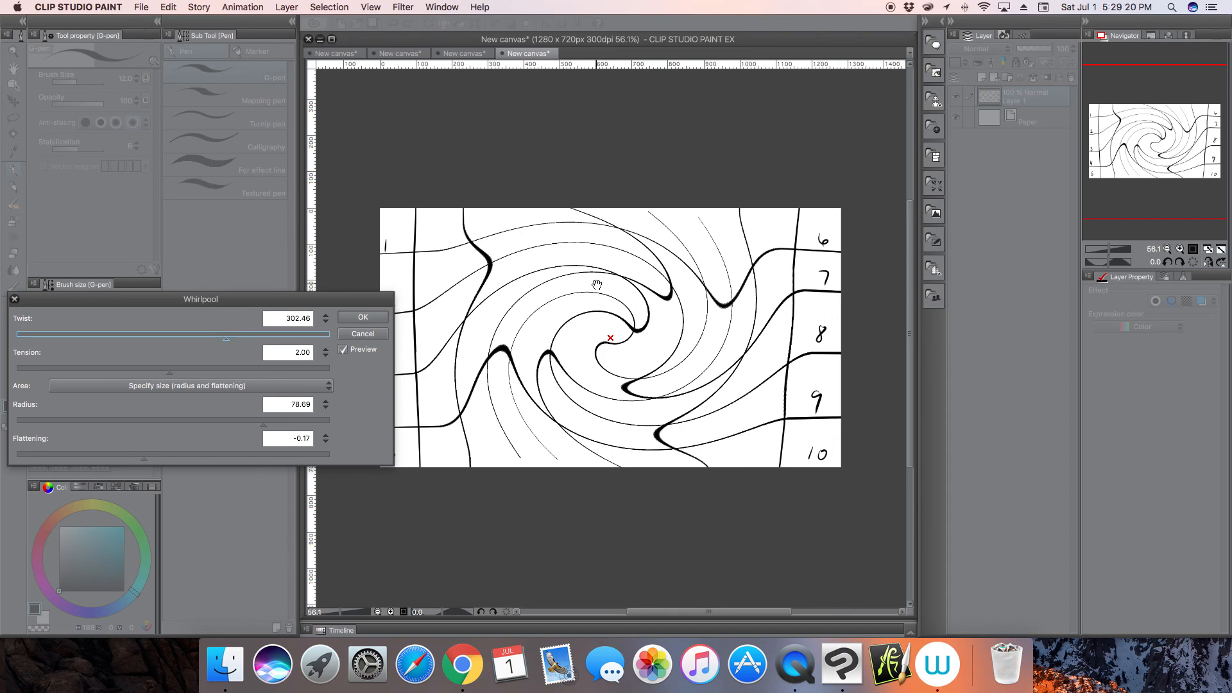
pyautogui.click(279, 333)
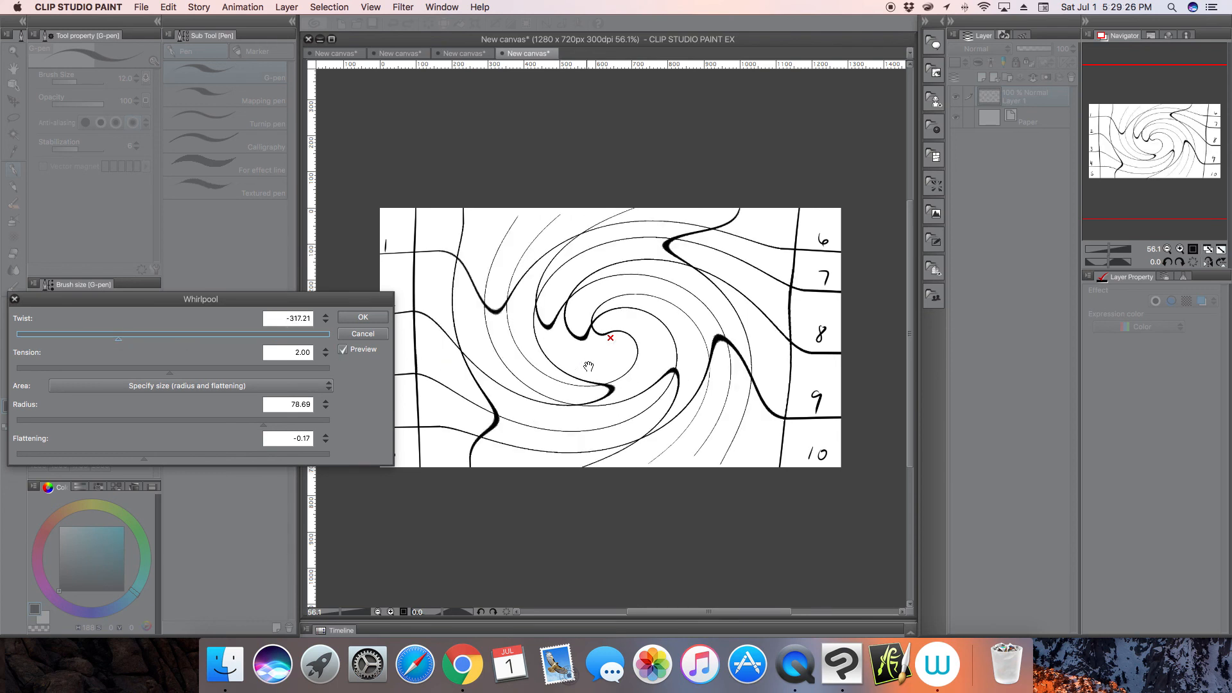
pyautogui.click(80, 334)
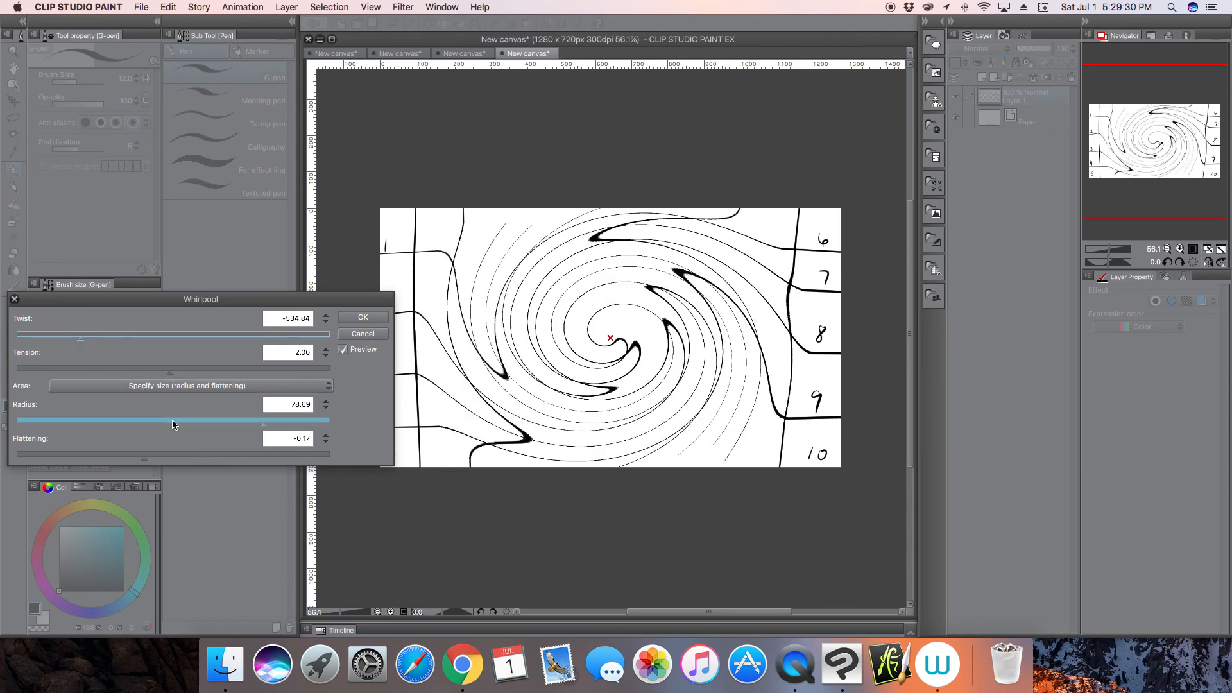
pyautogui.click(373, 336)
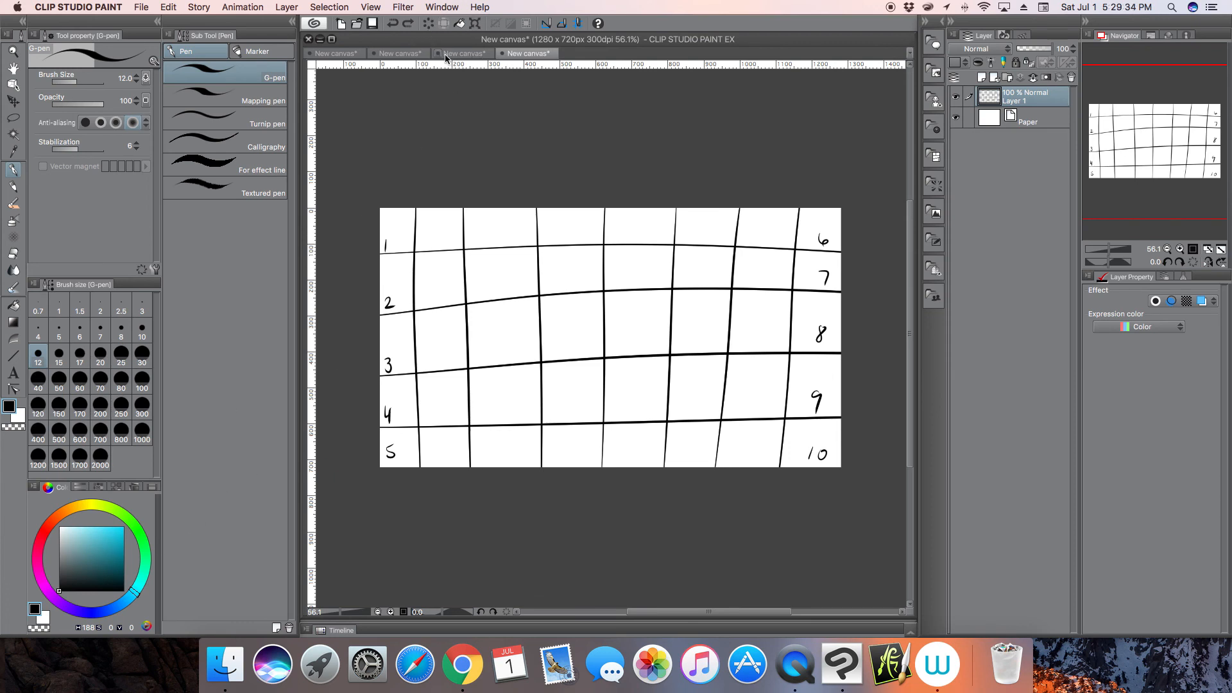
# Preview the Zigzag filter on the whole grid with Rotate and Number of wave at 5.00, and cancel it.
pyautogui.click(413, 11)
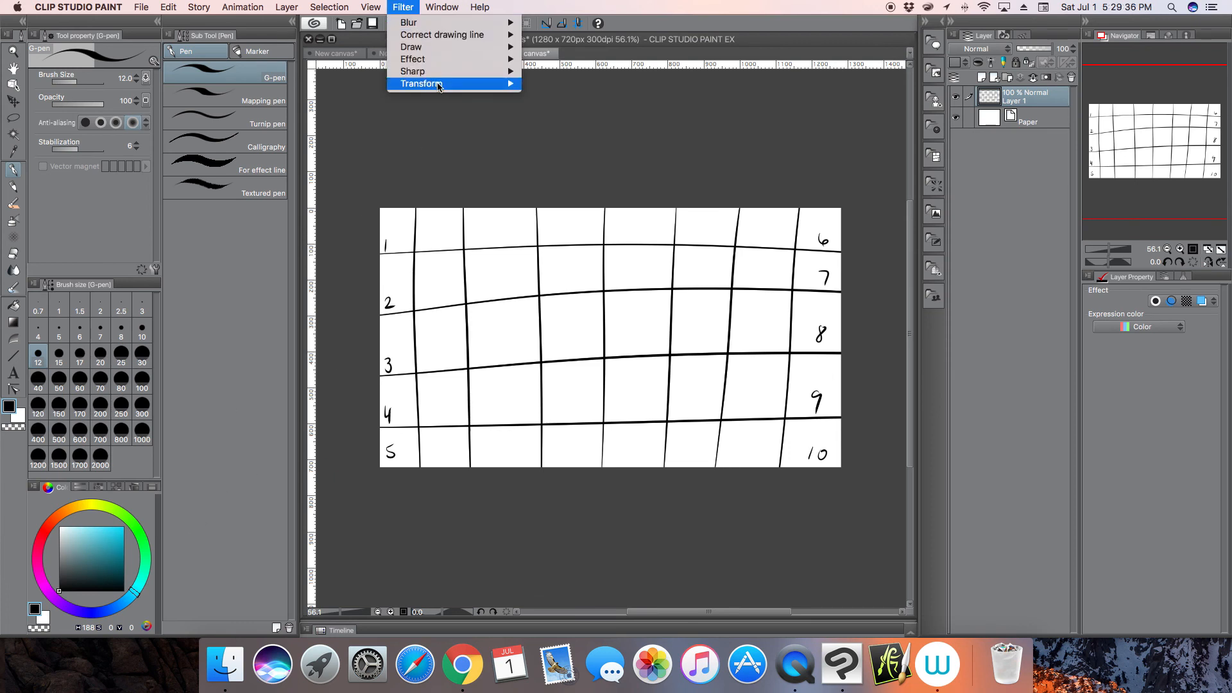
pyautogui.moveTo(450, 83)
pyautogui.click(565, 170)
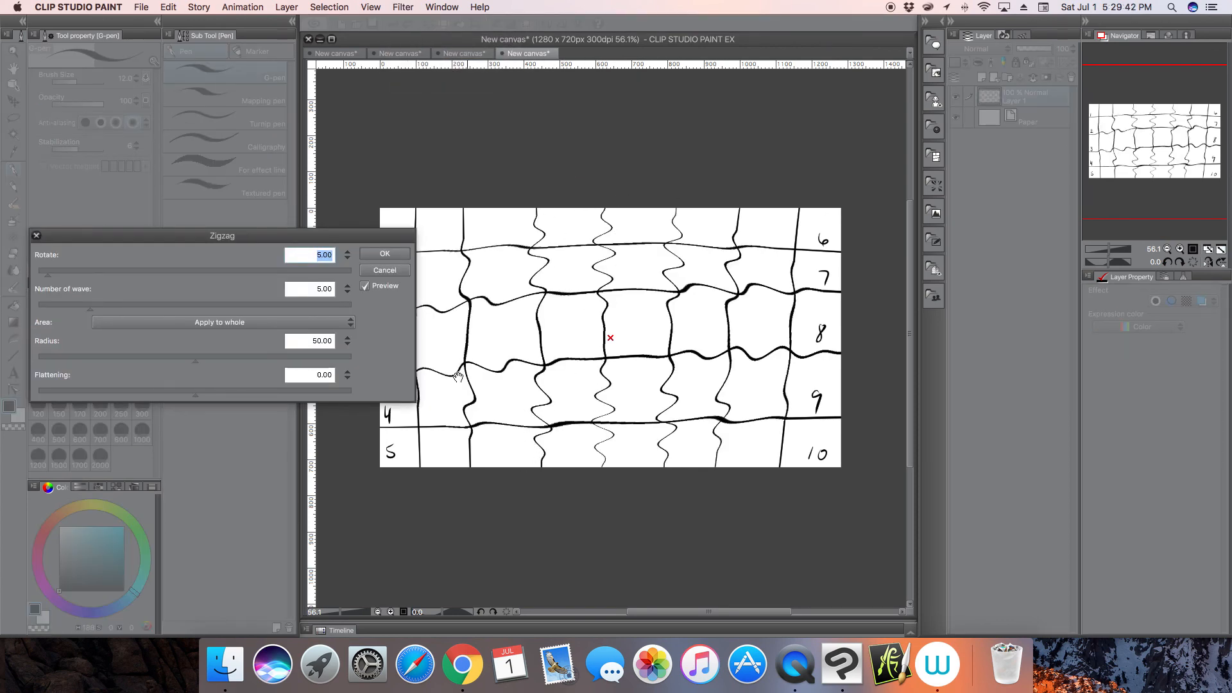
pyautogui.click(385, 272)
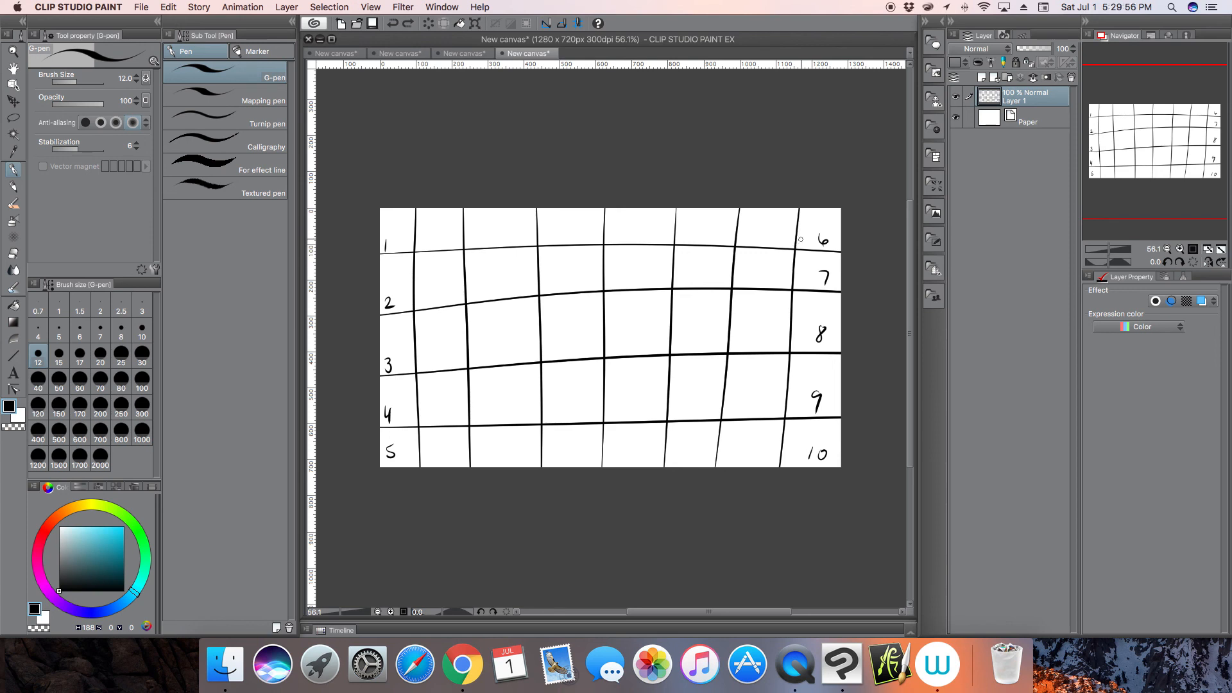
# Switch to the canvas with the two sketched figures and apply a Gaussian blur of 6.00 to the blur layer.
pyautogui.click(404, 8)
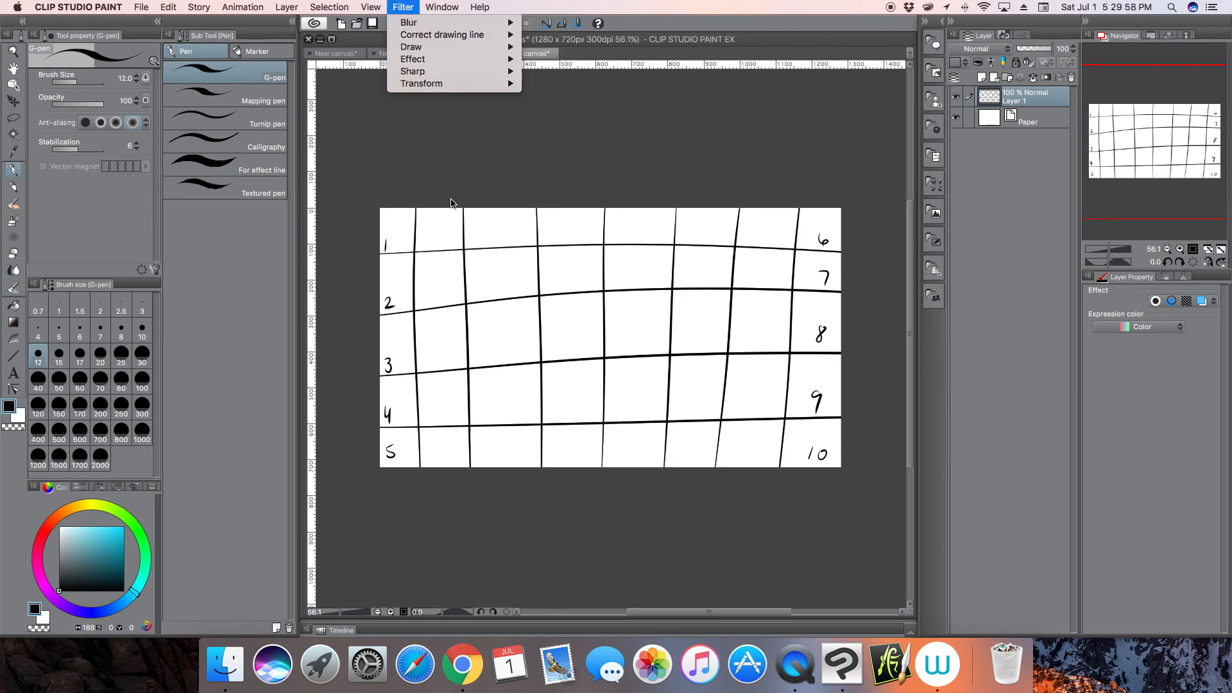
pyautogui.click(334, 53)
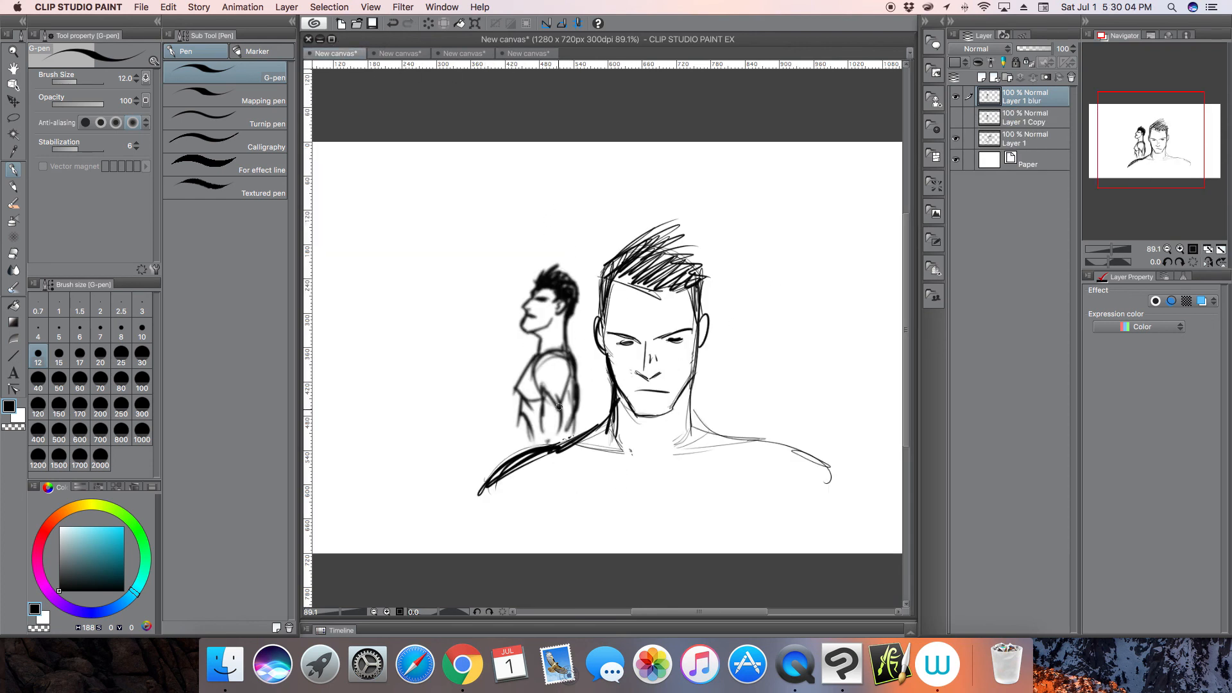
pyautogui.click(405, 8)
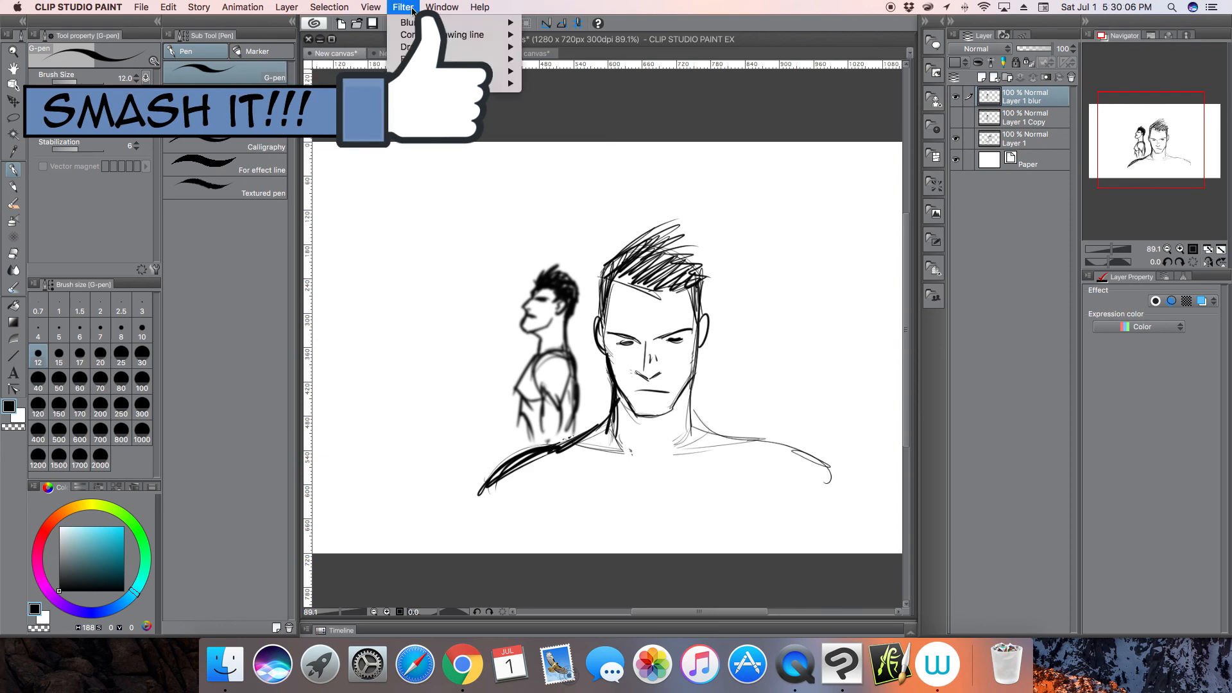
pyautogui.moveTo(487, 23)
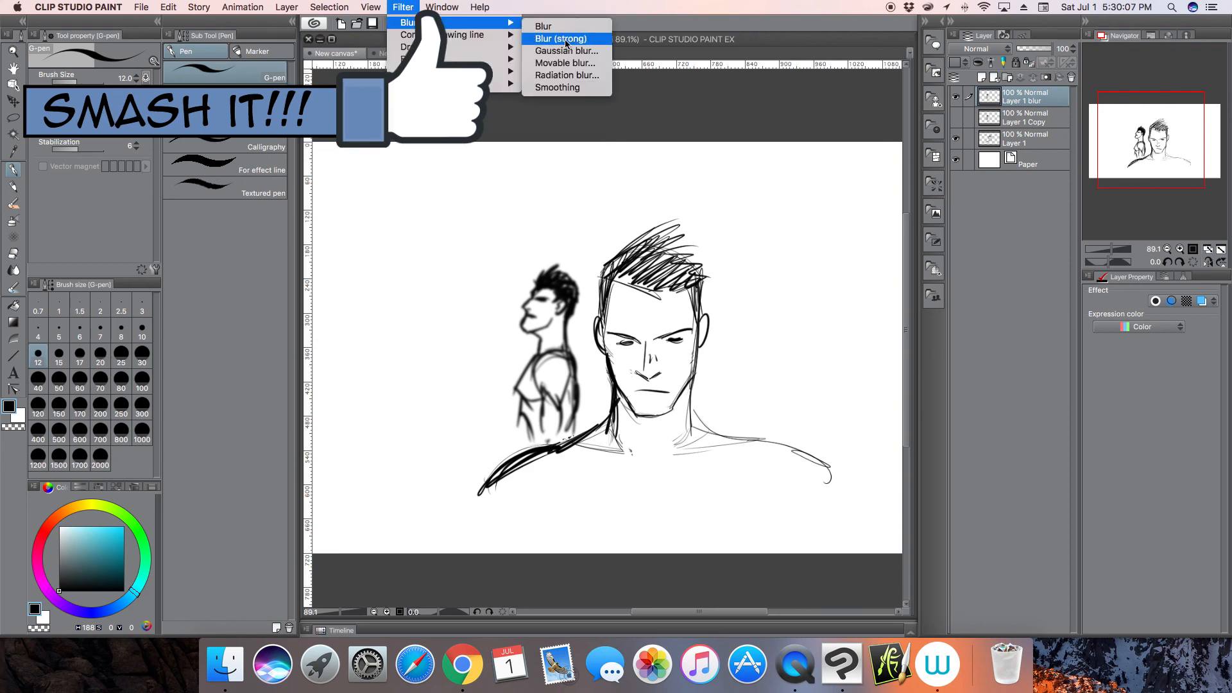
pyautogui.click(596, 56)
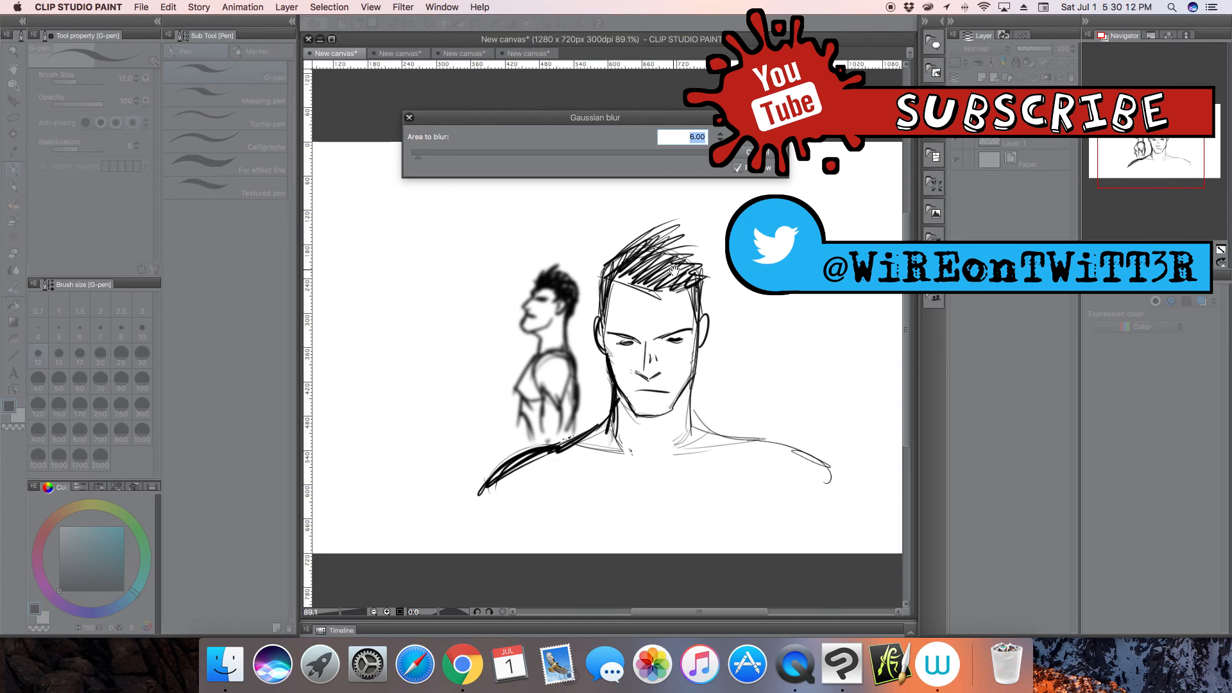
pyautogui.press('Return')
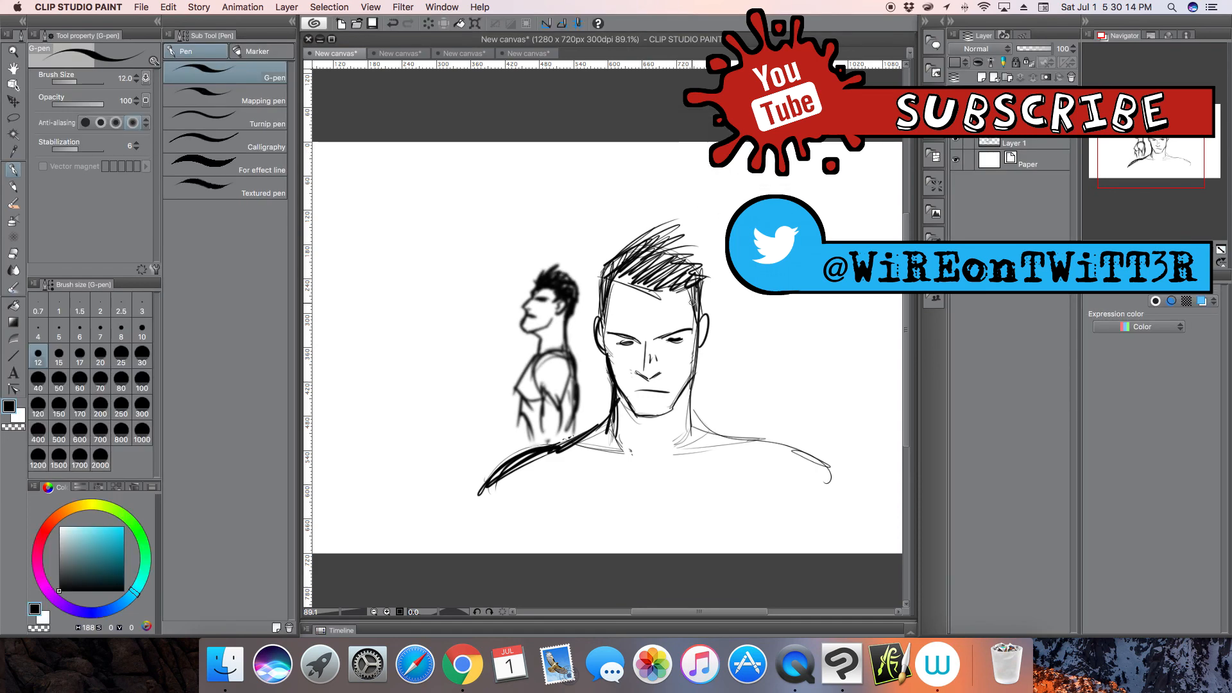